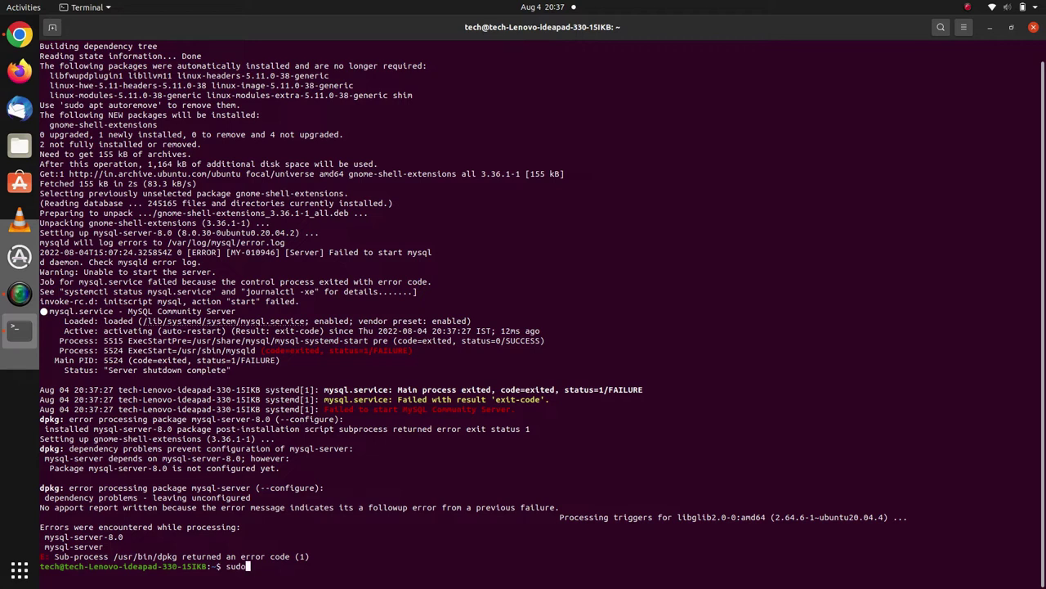
Step: Install the dconf-editor package through apt with root rights, clear the terminal output and restore the terminal to a smaller window
type("apt install dconf-editor")
key("Return")
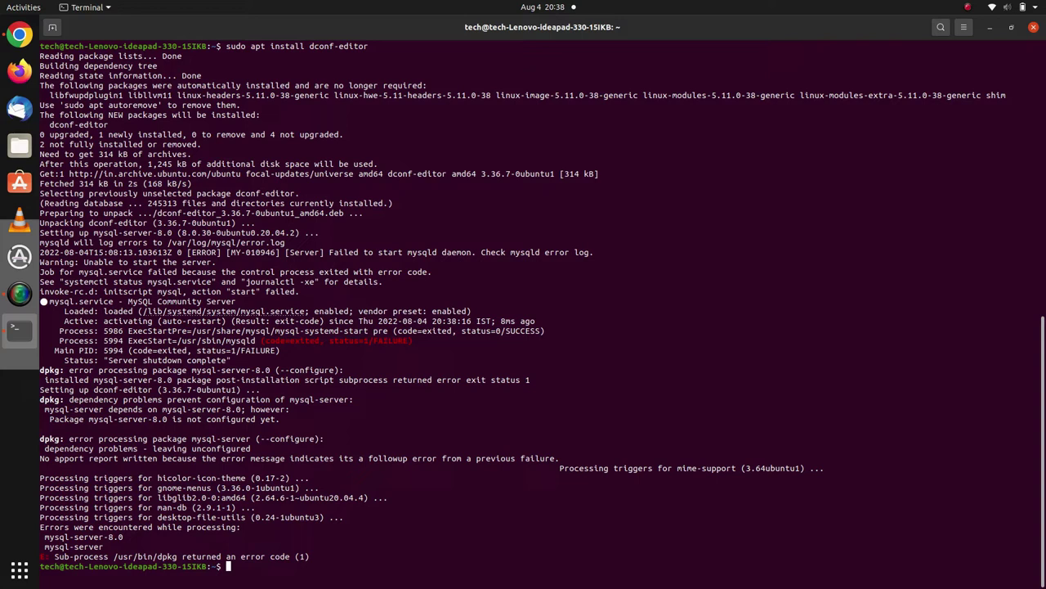
type("clear")
key("Return")
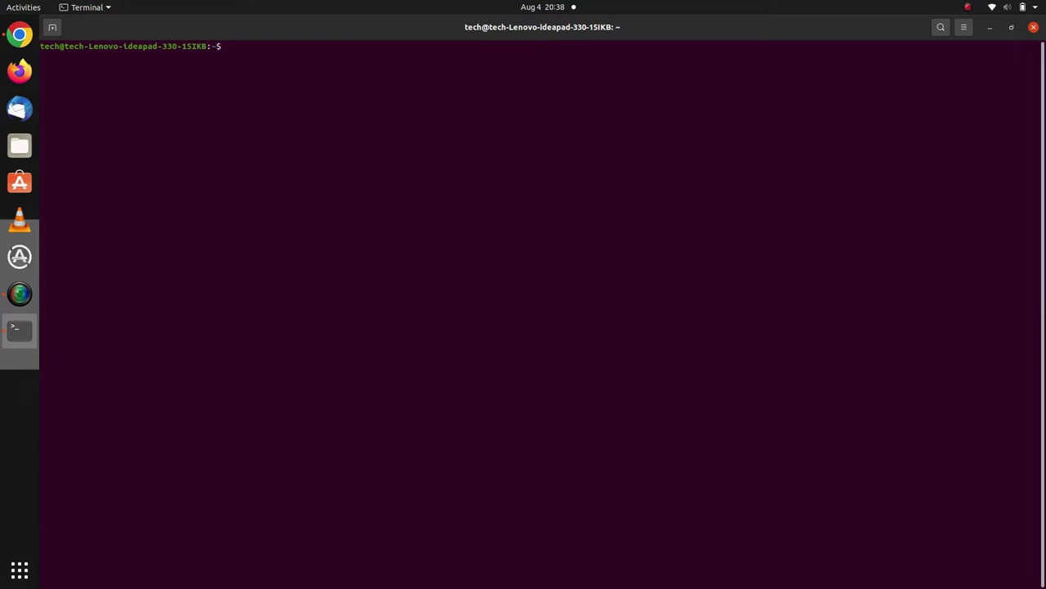
left_click(1012, 29)
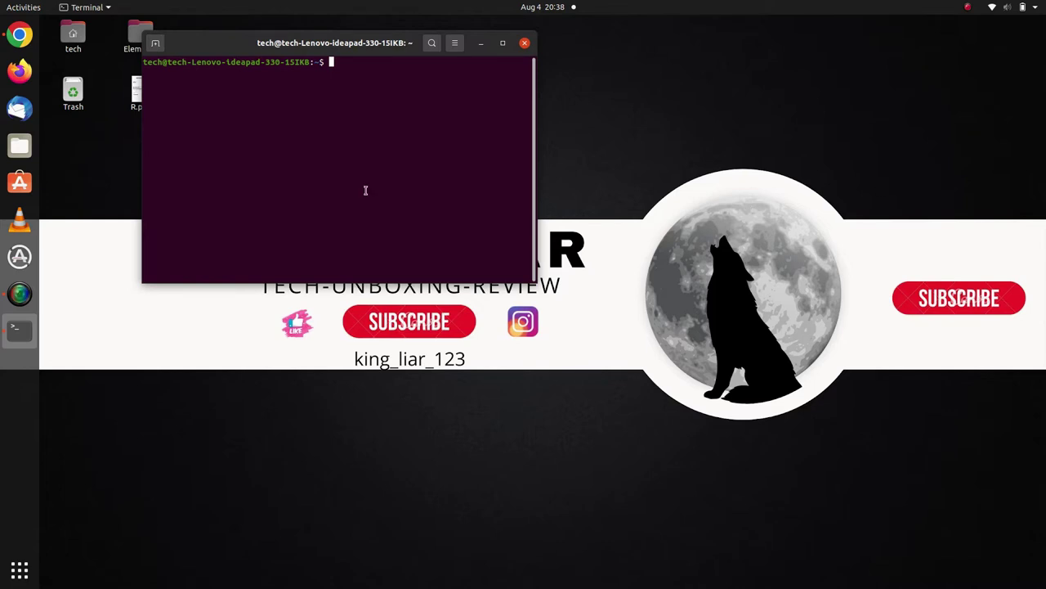
Step: Switch to Chrome, browse the McOS-themes preview images and download the McOS-YS-light-menus---2-themes archive from gnome-look.org
left_click(26, 46)
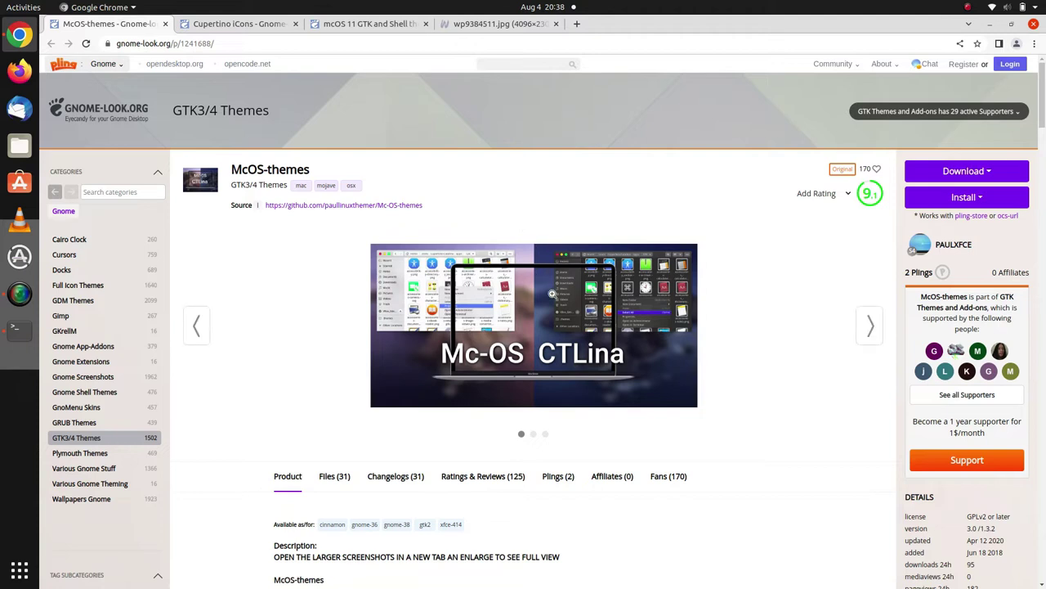
left_click(869, 331)
left_click(869, 331)
left_click(869, 331)
left_click(968, 171)
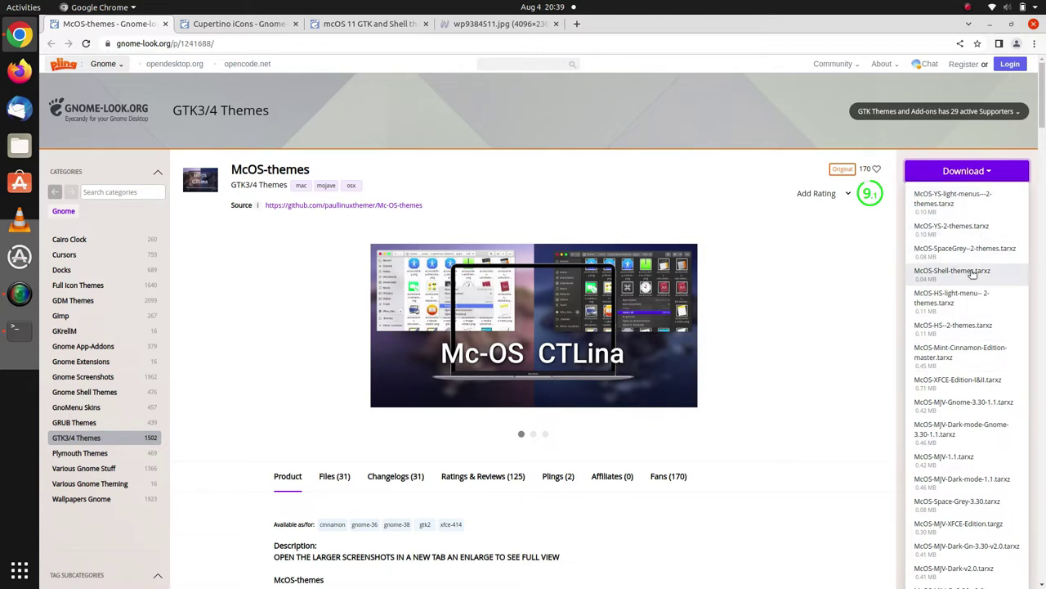
left_click(960, 204)
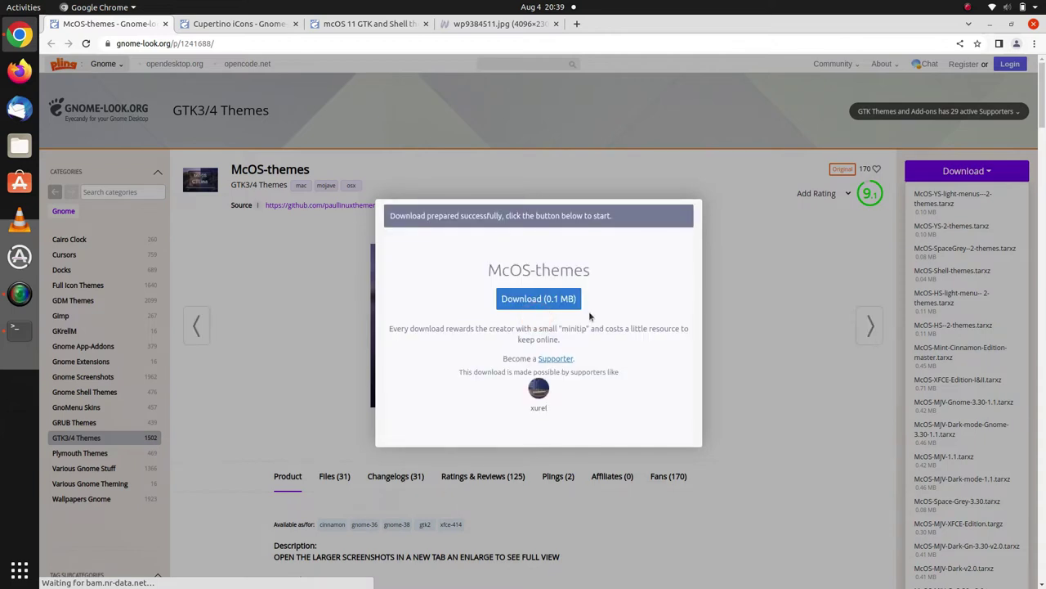
left_click(550, 298)
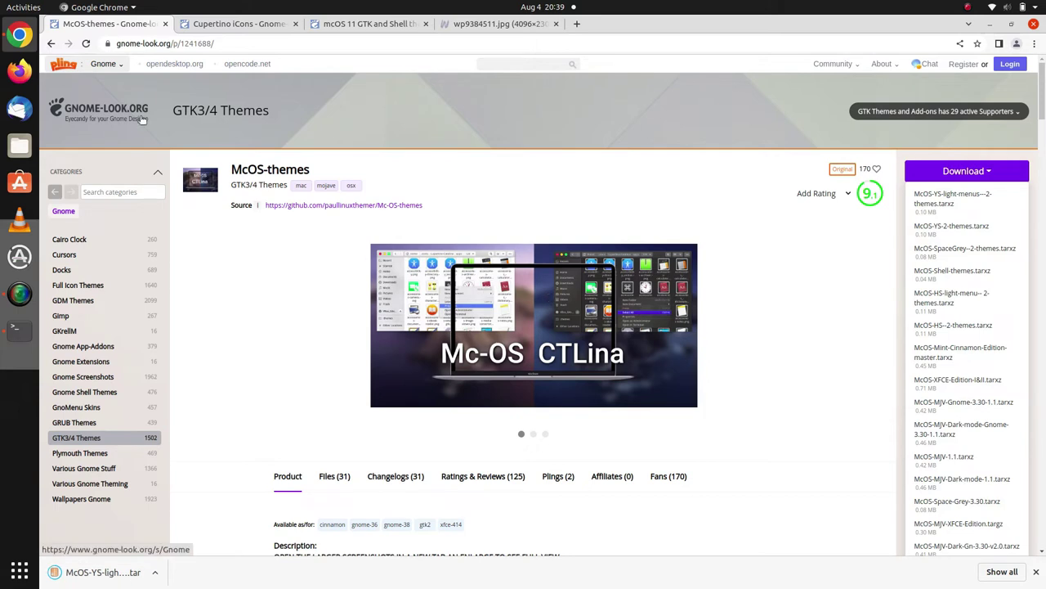
Step: Open the Downloads folder in the file manager, view wallpaper mac.webp and close the browser
left_click(20, 145)
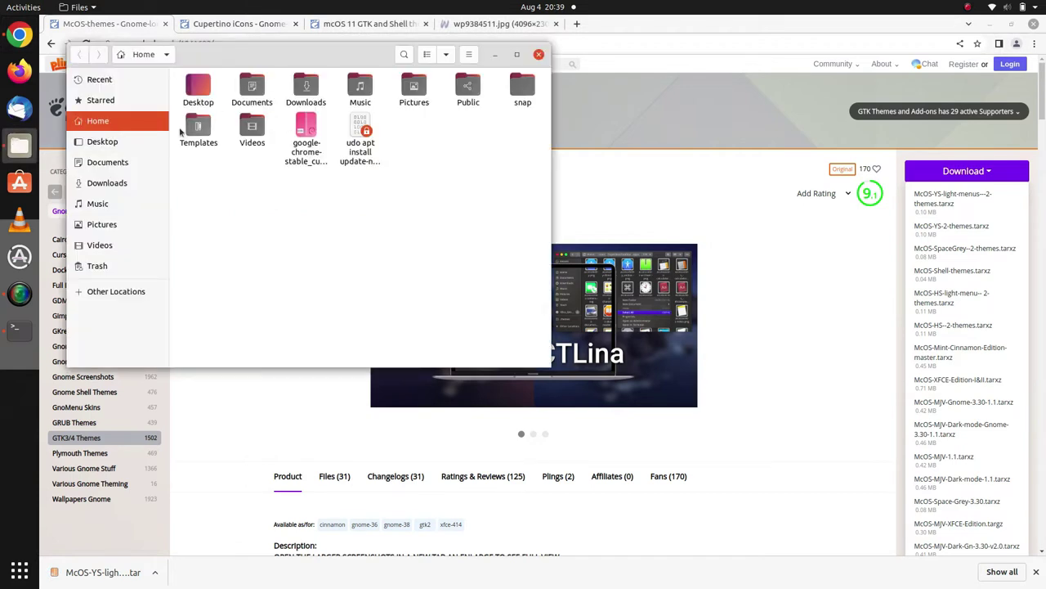
left_click(121, 185)
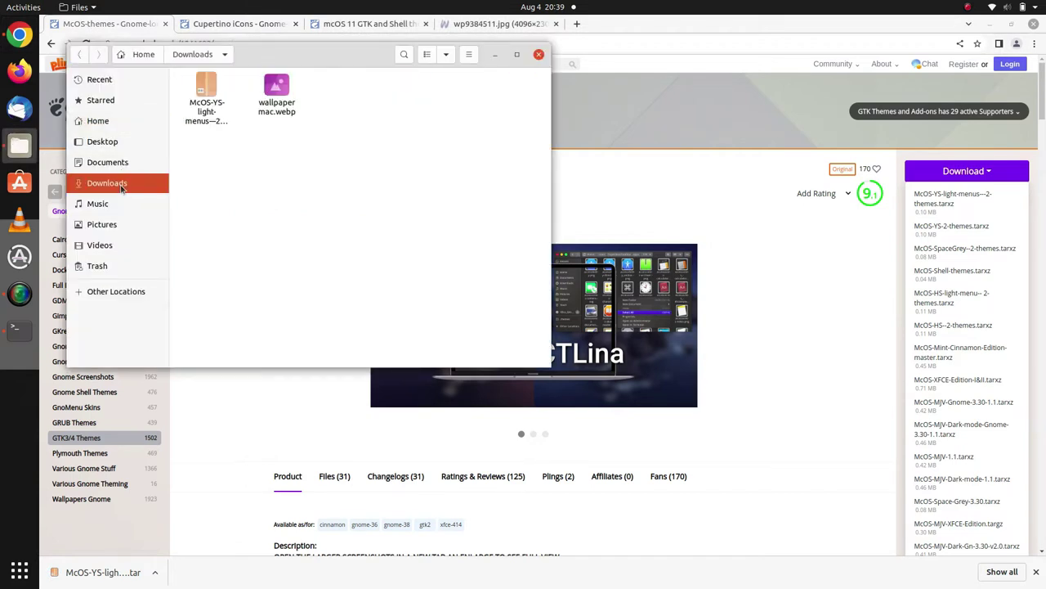
left_click(275, 90)
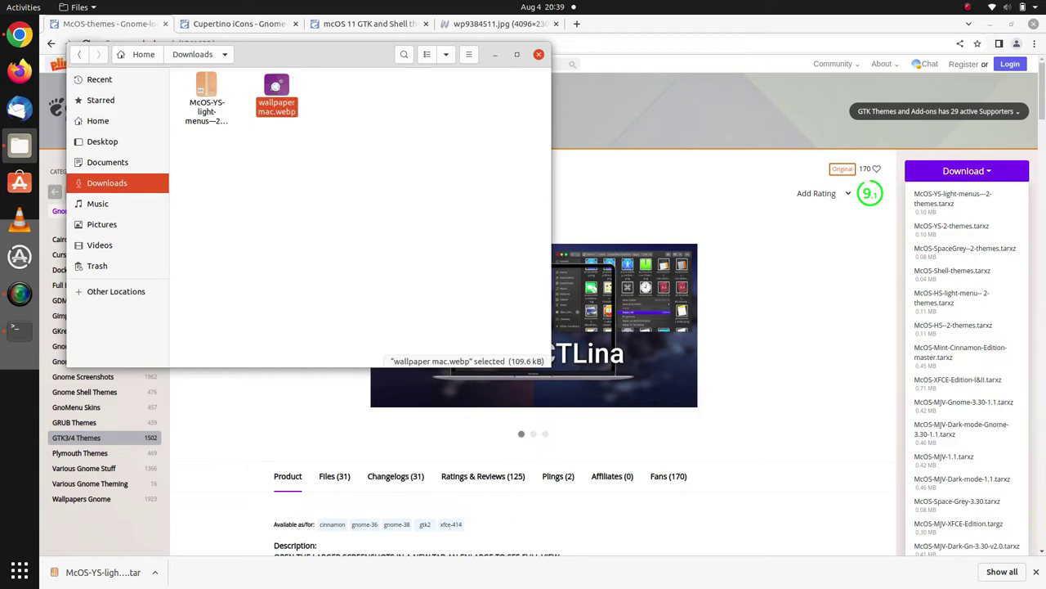
double_click(275, 90)
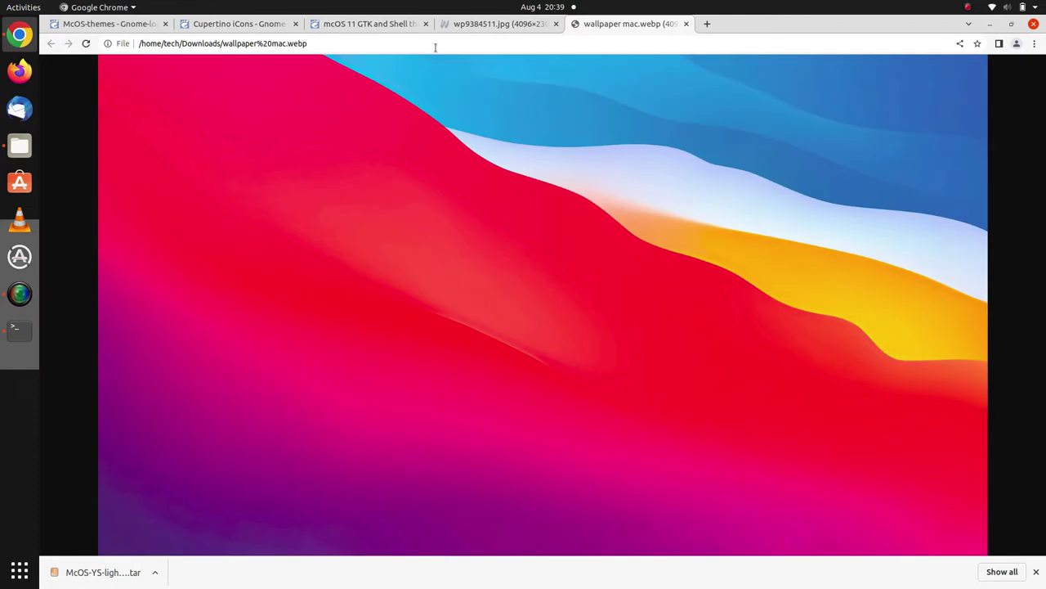
left_click(1034, 25)
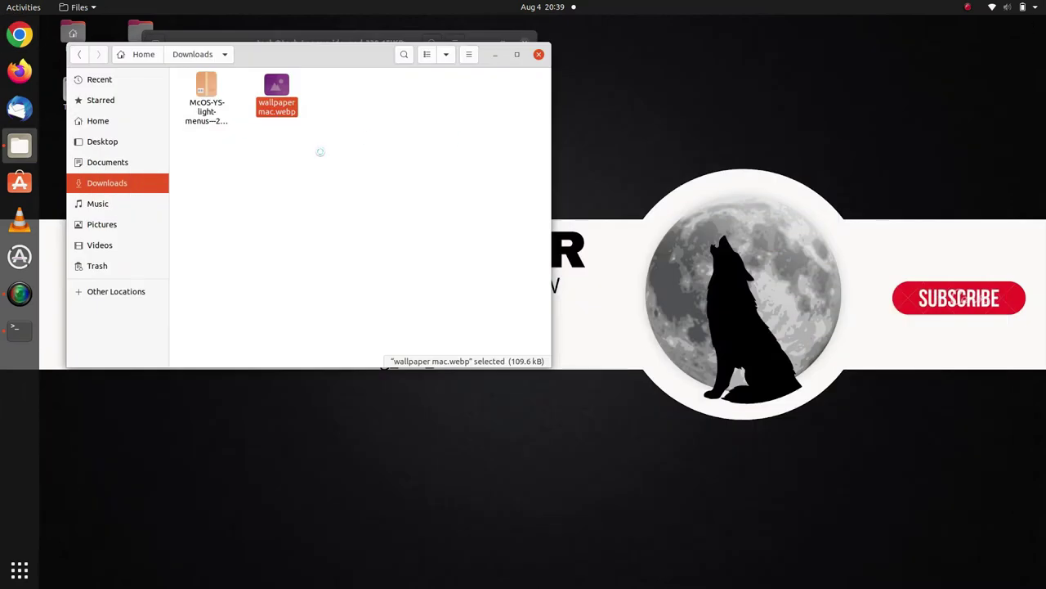
left_click(204, 89)
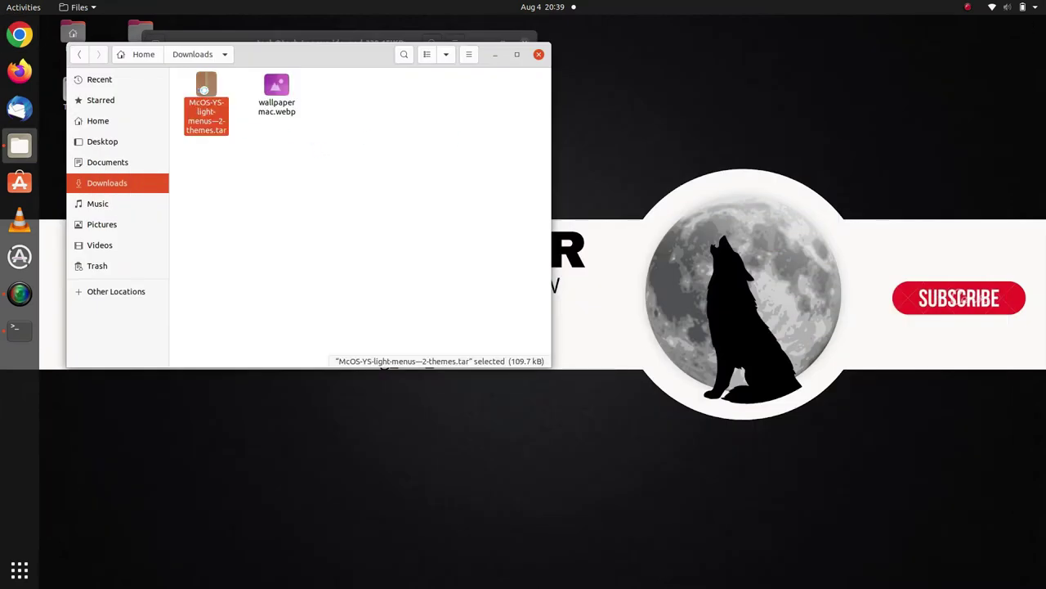
right_click(204, 90)
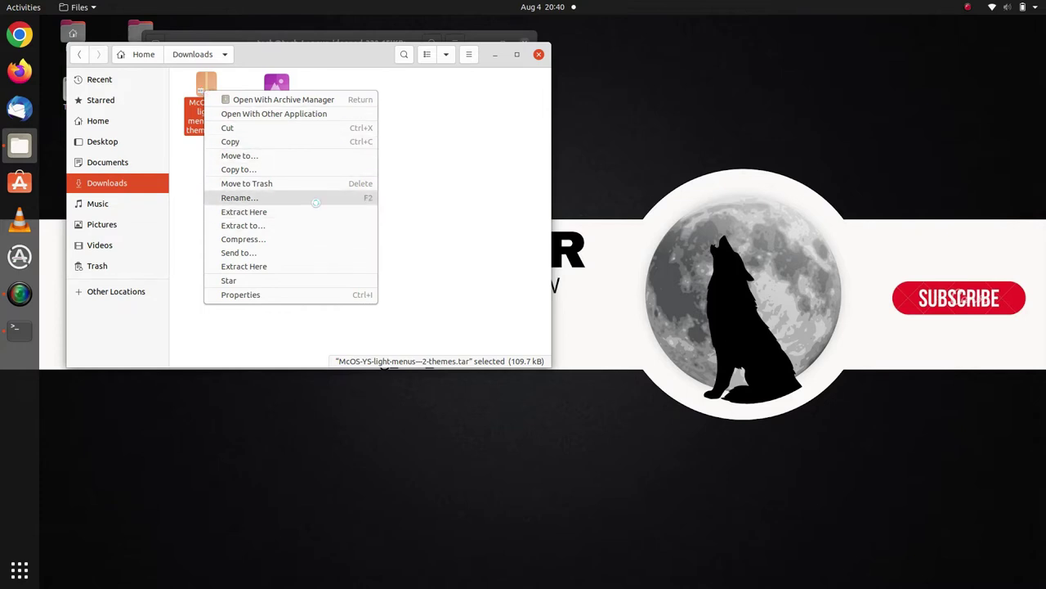
left_click(397, 228)
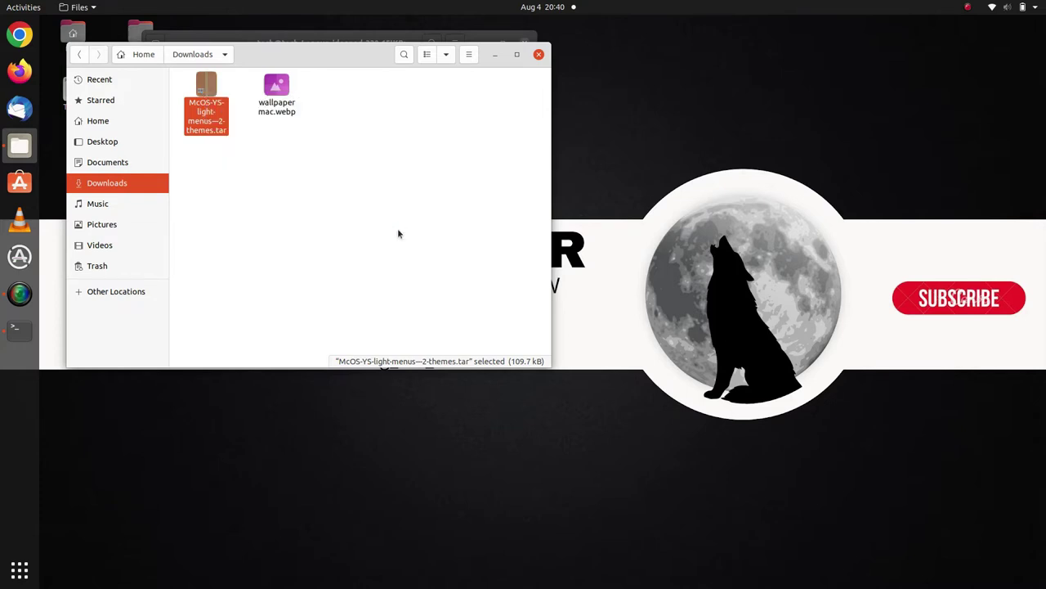
left_click(318, 208)
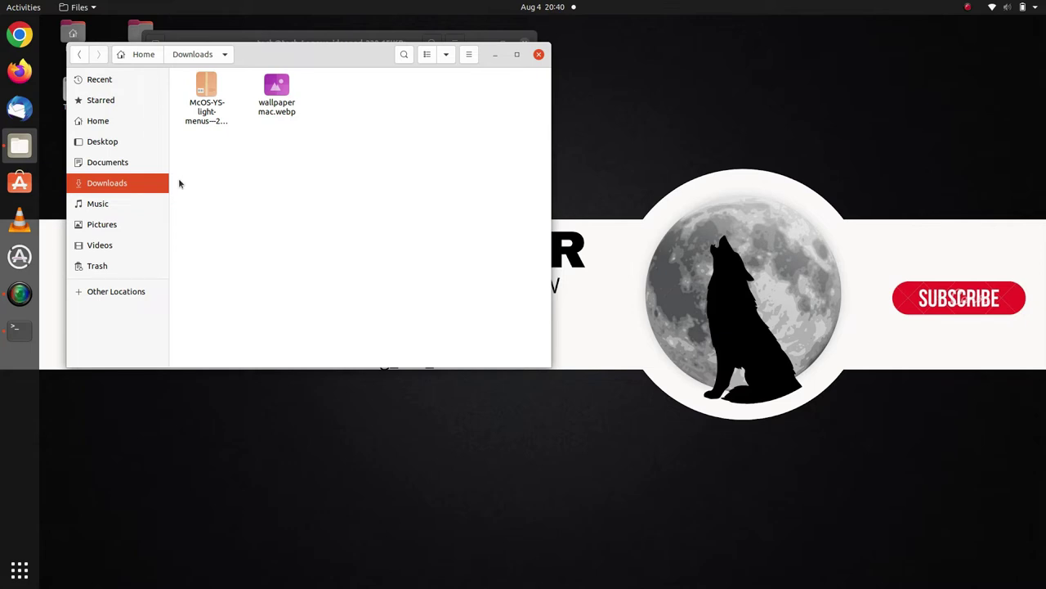
Step: Extract the McOS-YS-light-menus---2-themes archive into the Downloads folder
right_click(211, 93)
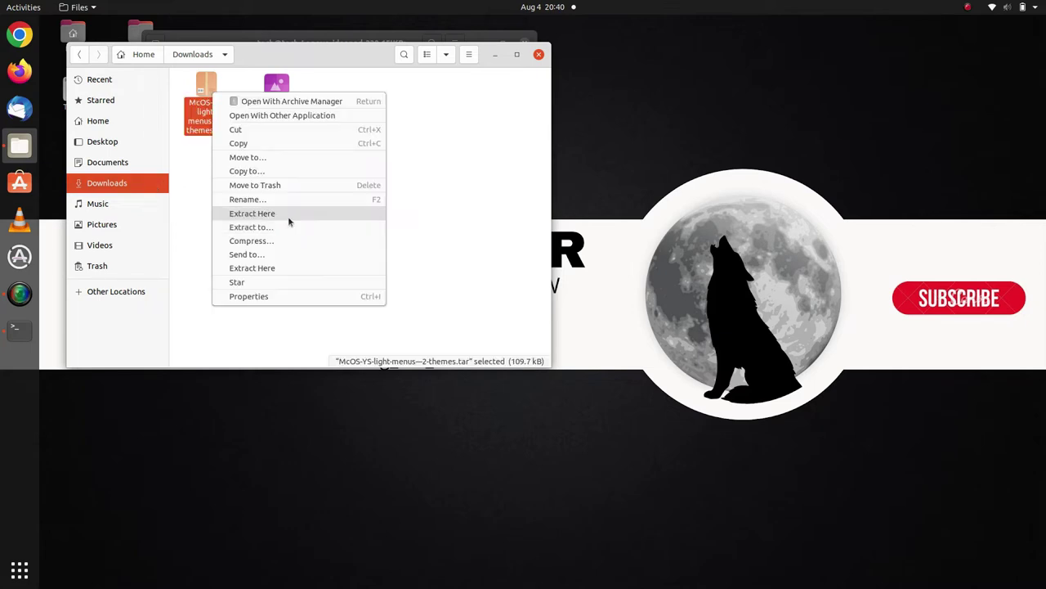
left_click(289, 217)
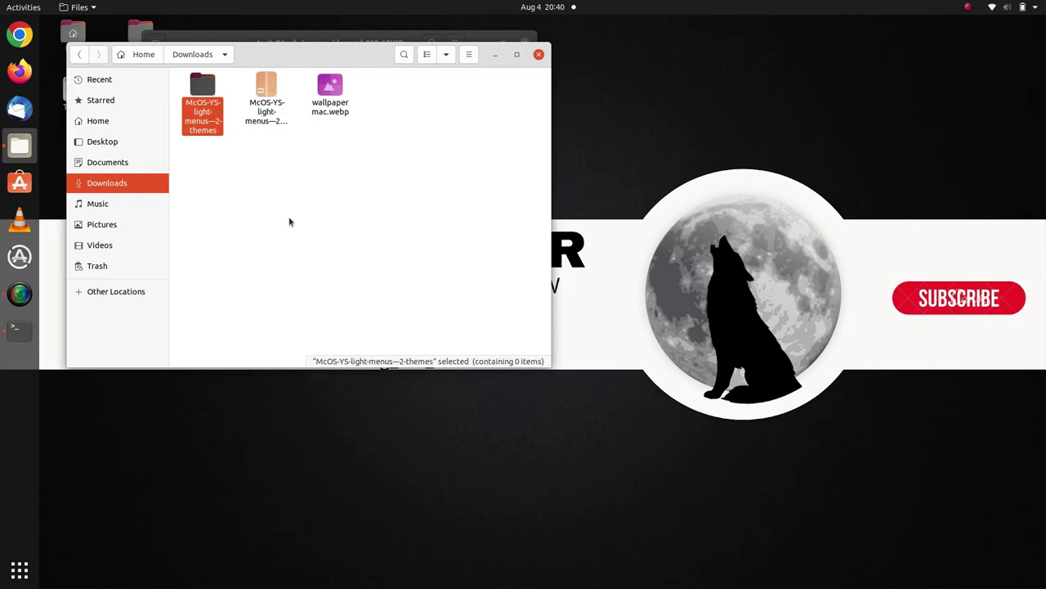
left_click(289, 221)
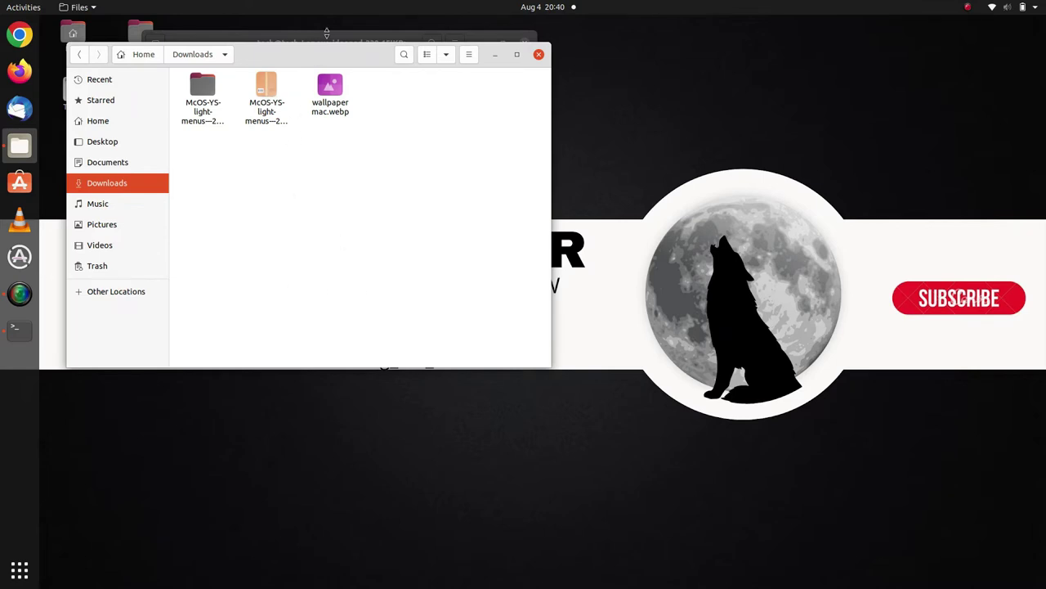
Step: Run sudo nautilus in a terminal to open a root file manager, and place its window clear of the Downloads window
key("ctrl+alt+t")
left_click_drag(566, 76, 765, 76)
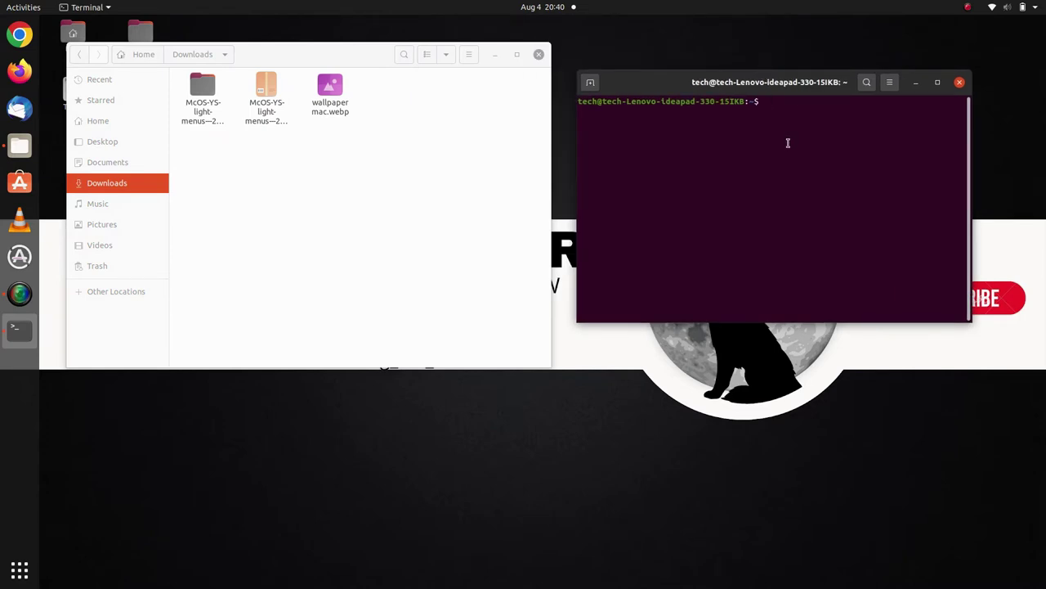
type("sudo nautilus")
key("Return")
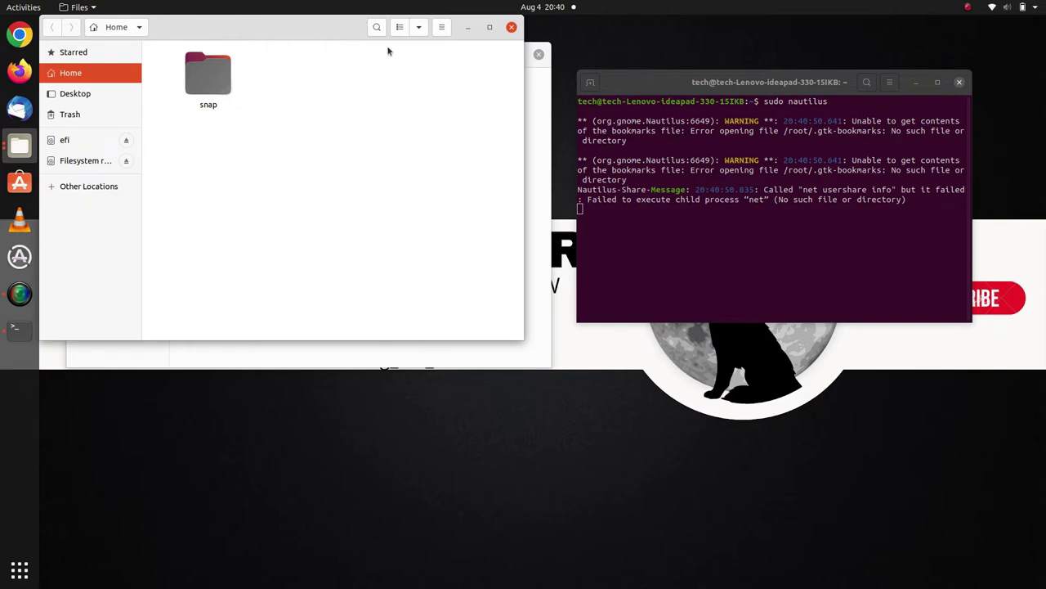
left_click_drag(310, 27, 801, 170)
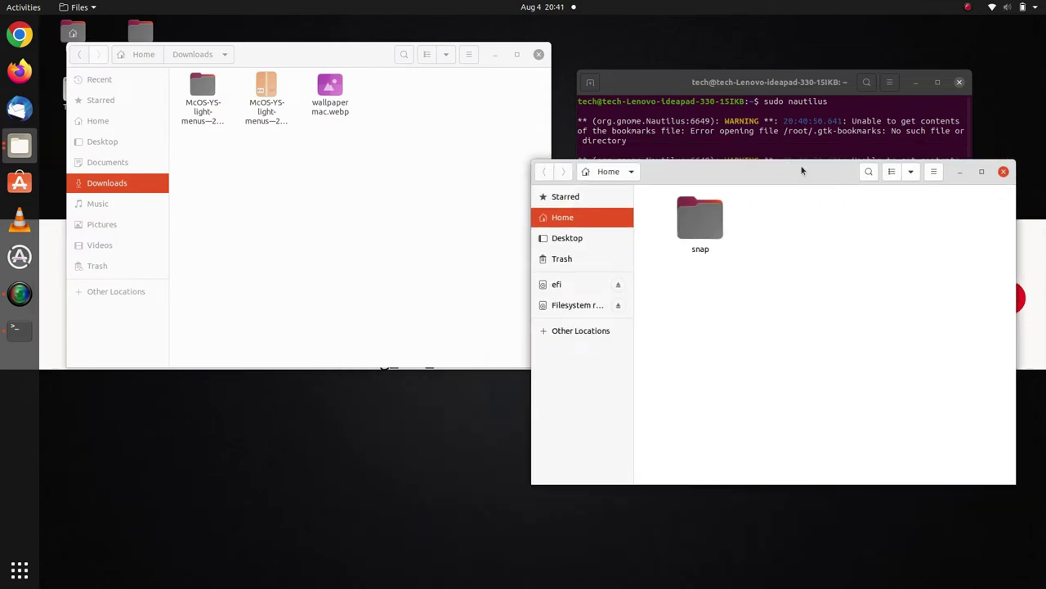
Step: Go to the /usr/share/themes folder of the root filesystem in the root file manager
left_click(586, 309)
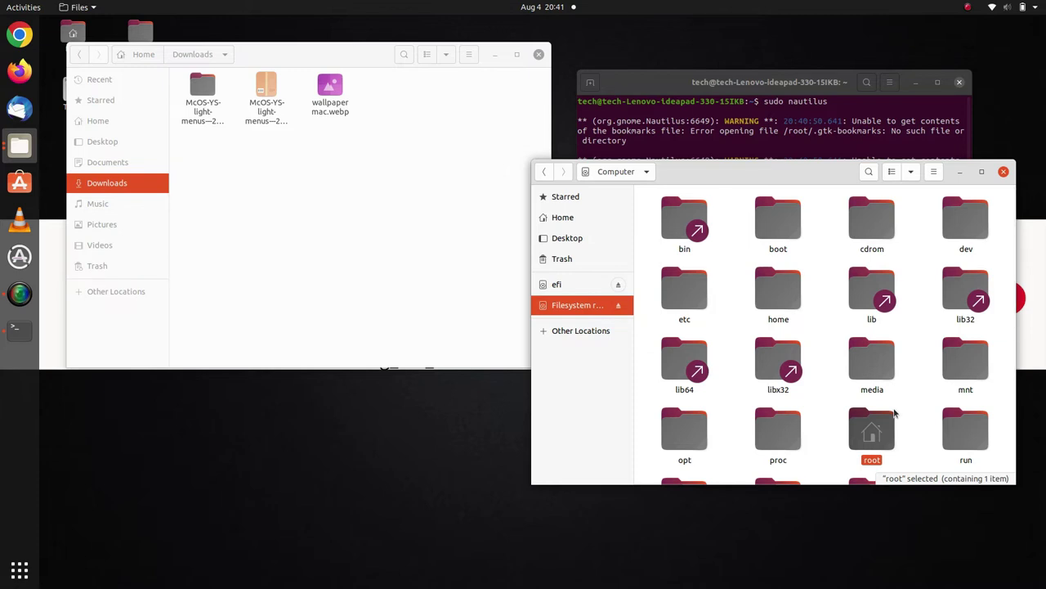
scroll(895, 413, "down", 3)
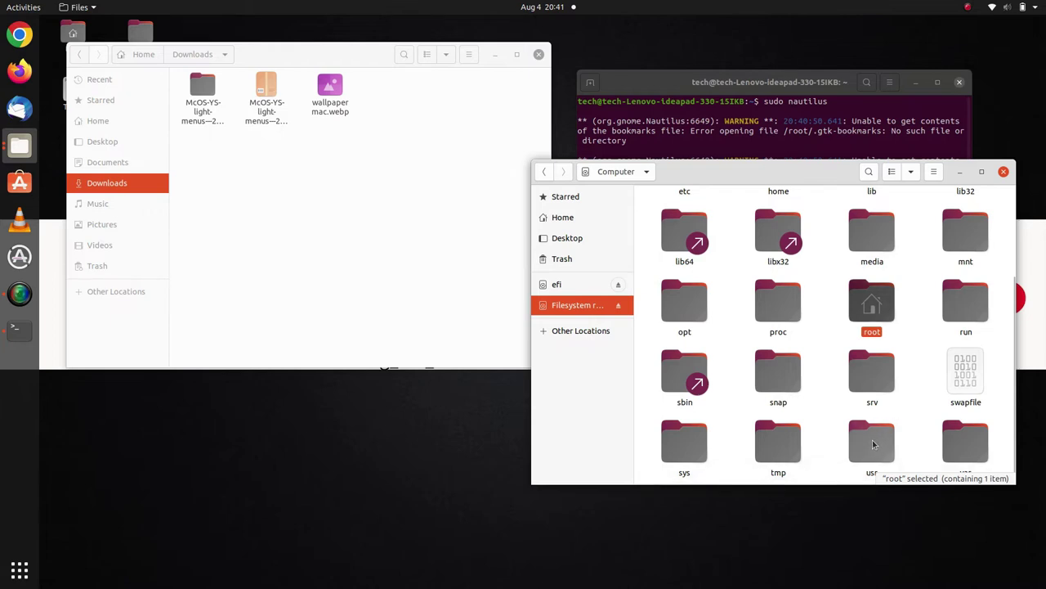
double_click(872, 441)
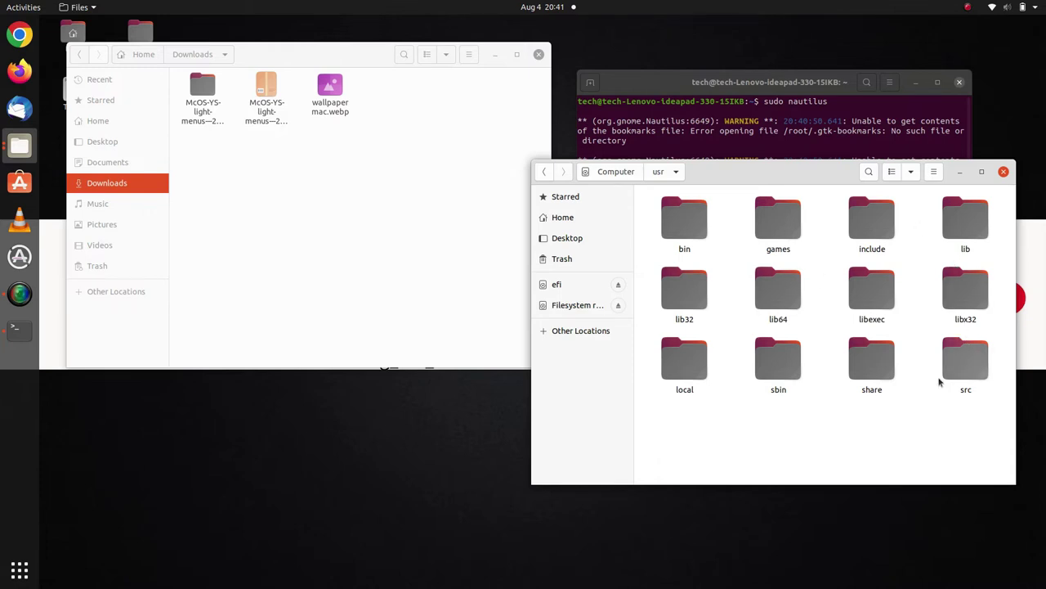
double_click(869, 357)
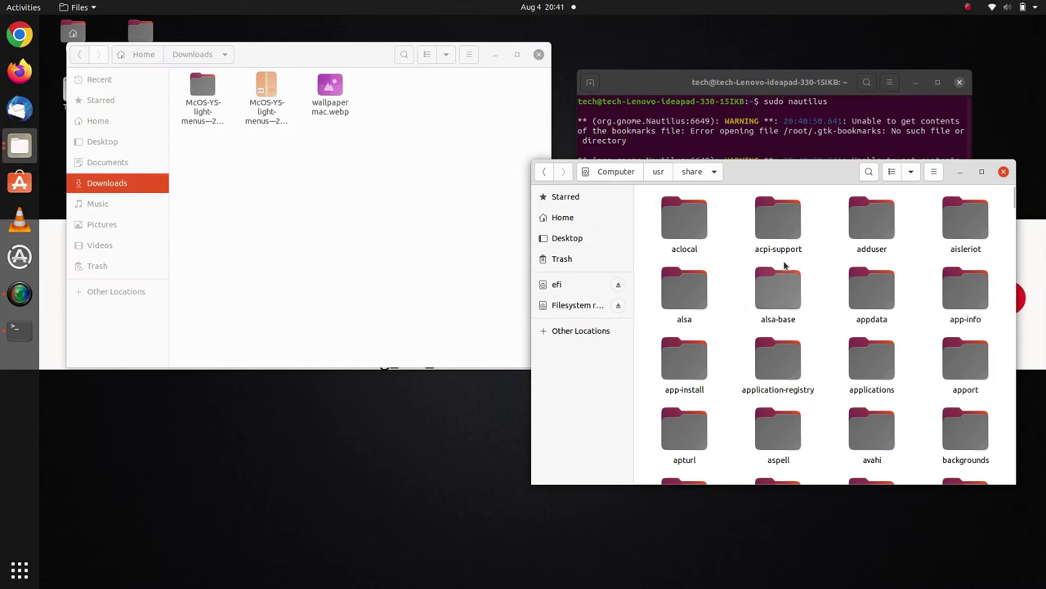
scroll(889, 334, "down", 15)
scroll(890, 335, "down", 20)
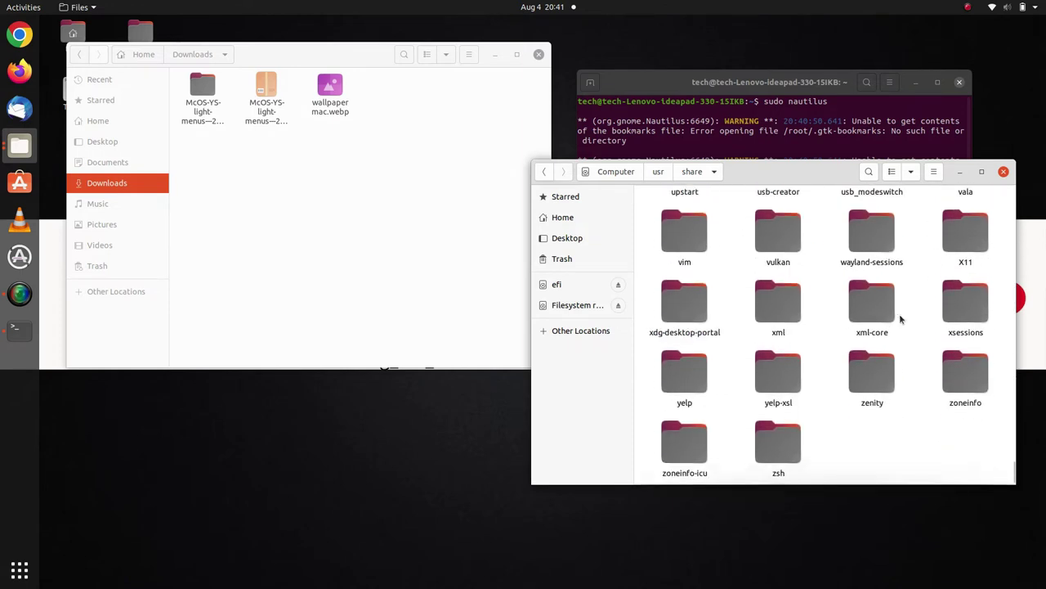
scroll(900, 315, "up", 5)
scroll(900, 315, "up", 5)
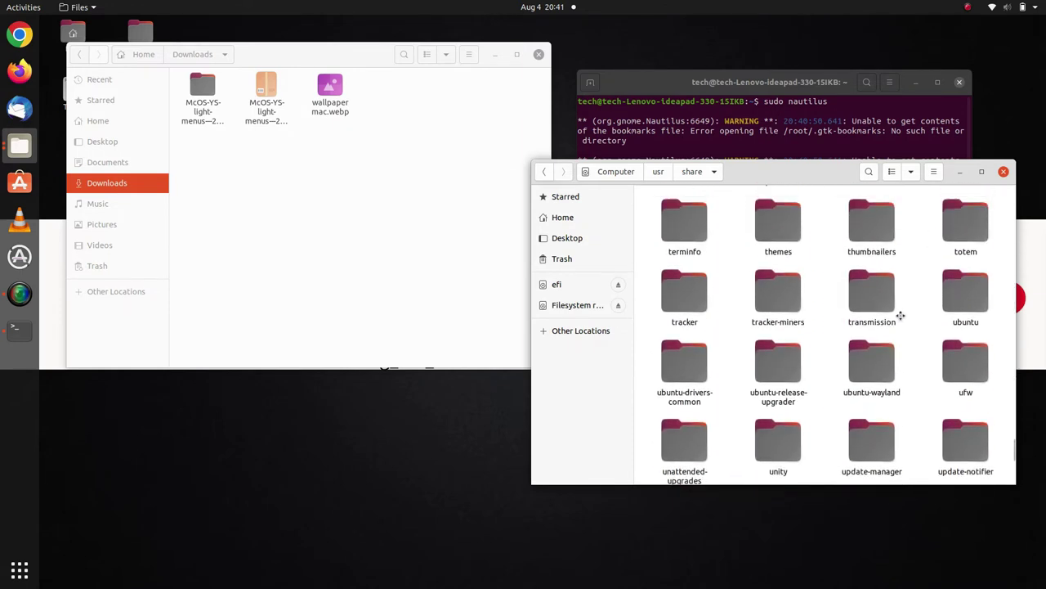
double_click(770, 328)
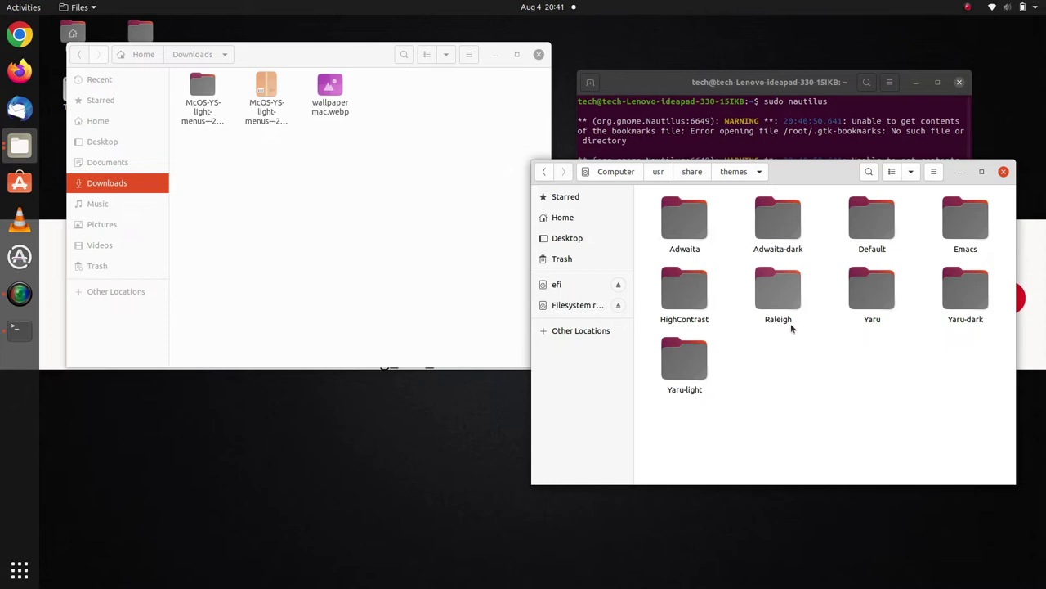
Step: Move the extracted McOS-YS-light-menus---2-themes folder from Downloads into /usr/share/themes
left_click(203, 88)
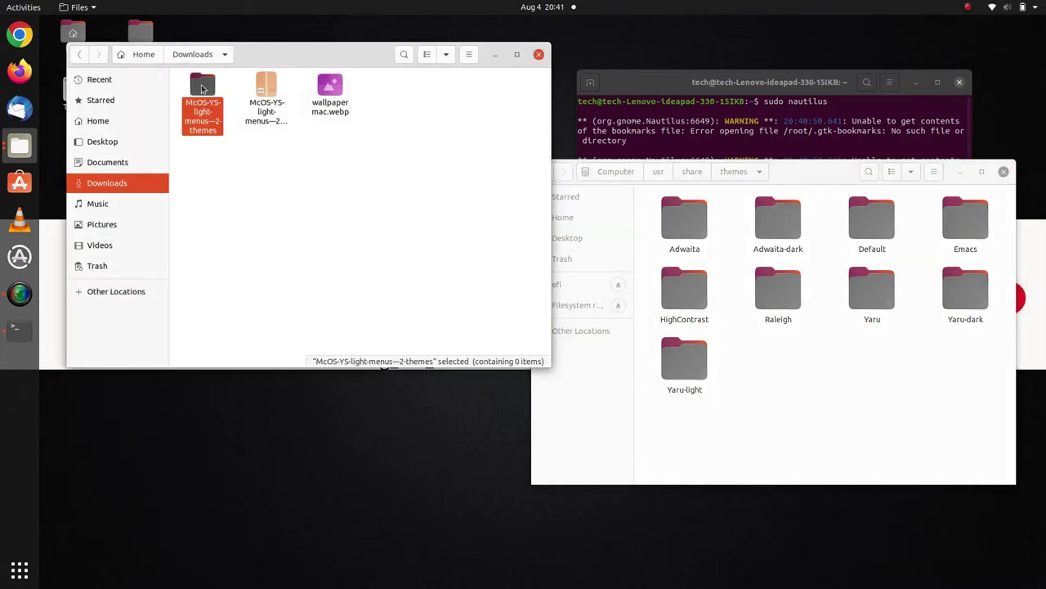
left_click_drag(202, 88, 738, 369)
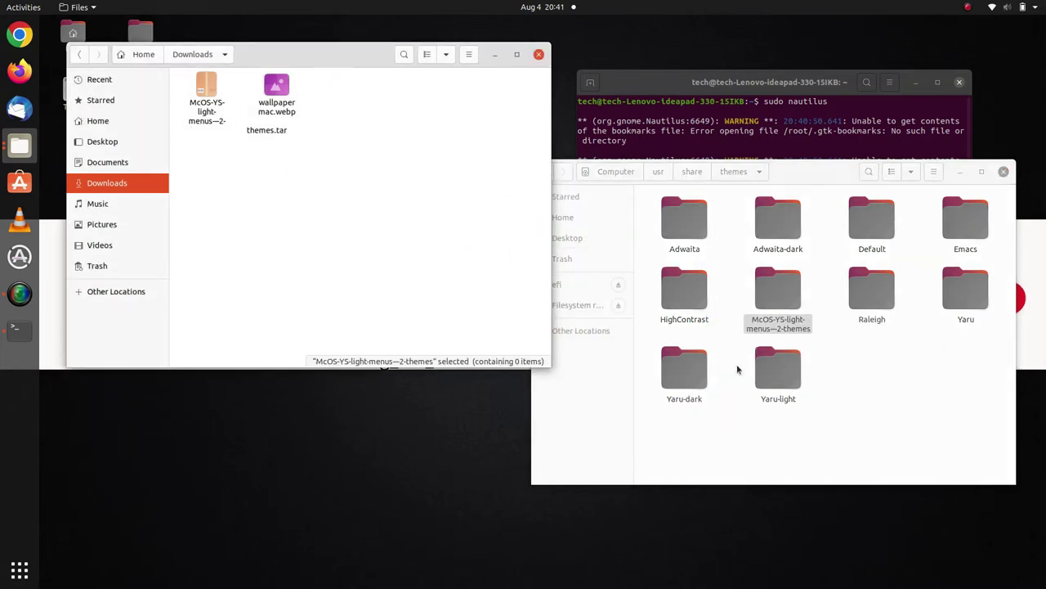
left_click(863, 378)
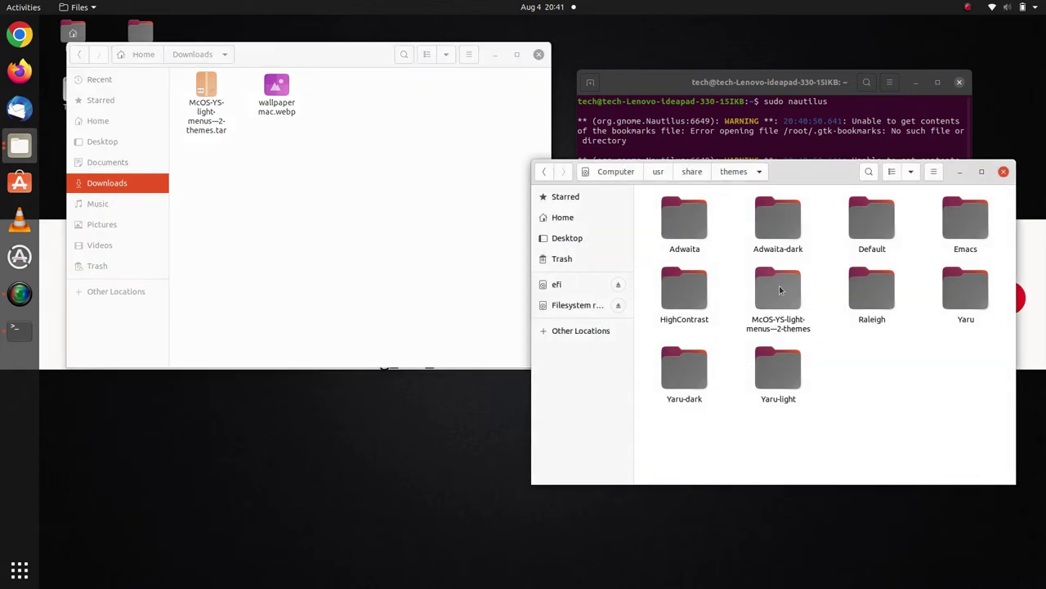
left_click(413, 205)
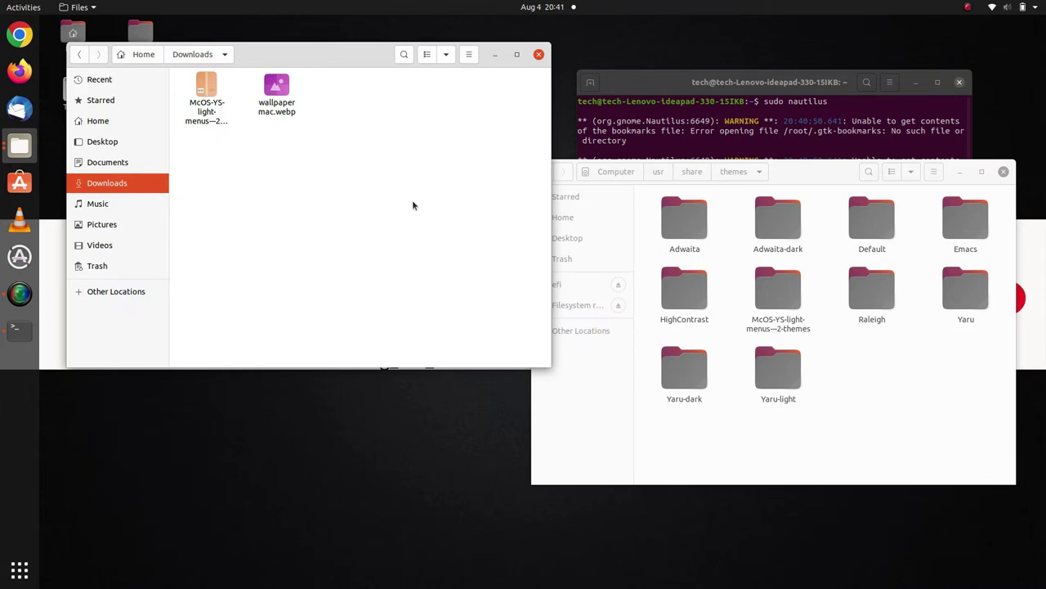
Step: Find and open Tweaks from the applications overview, and go to its Appearance settings
left_click(3, 578)
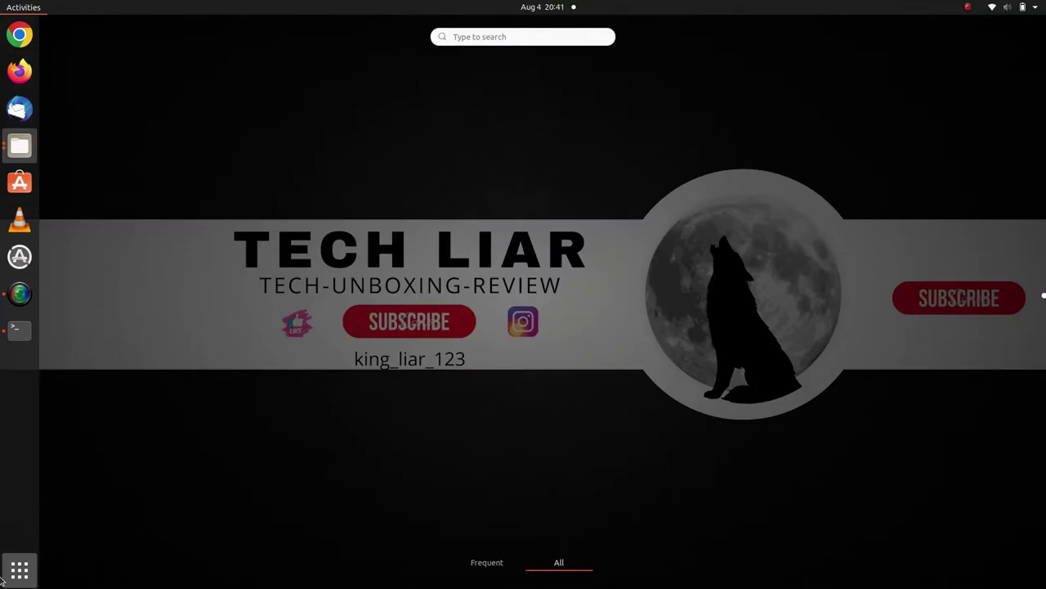
type("twe")
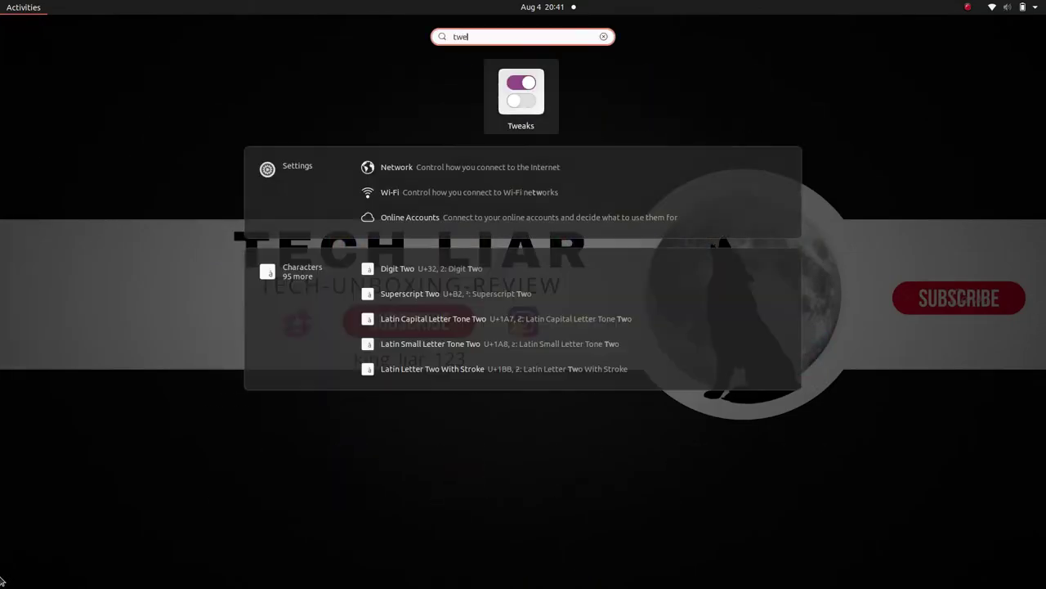
left_click(3, 577)
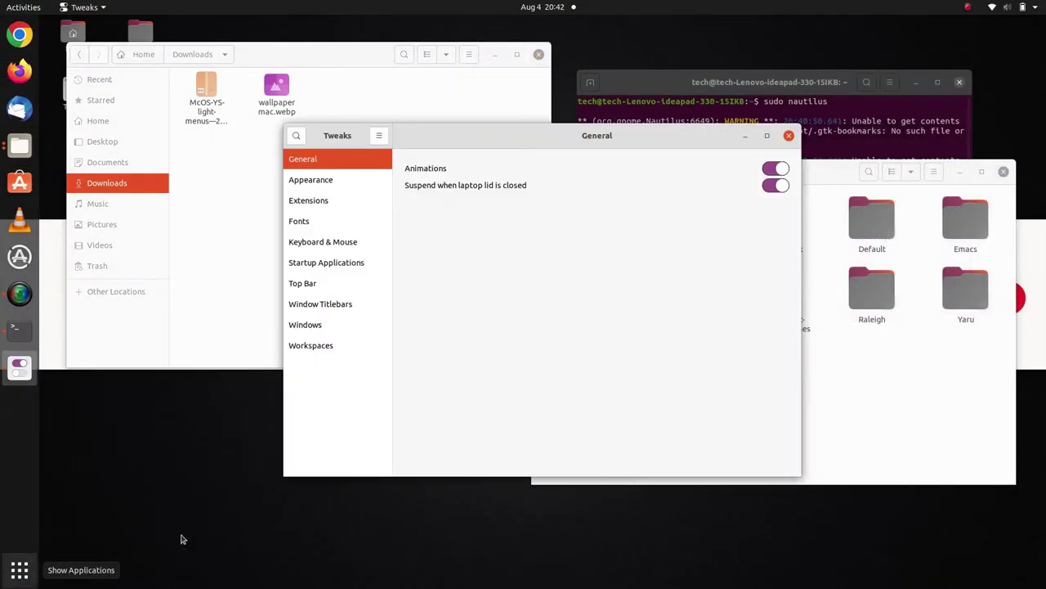
left_click(340, 179)
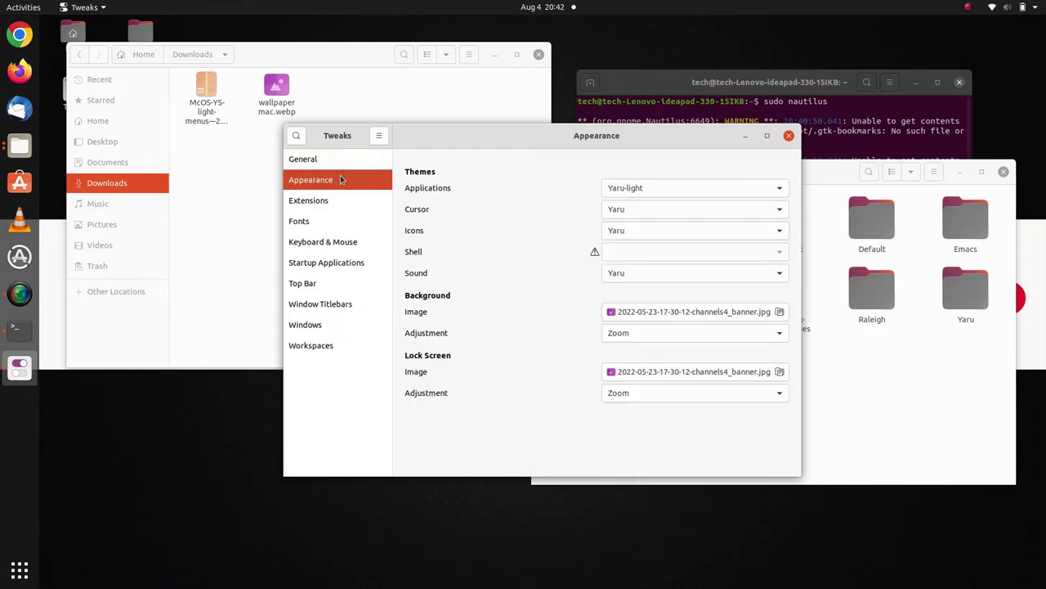
Step: Try the Adwaita-dark, HighContrastInverse and HighContrast themes for applications
left_click(655, 189)
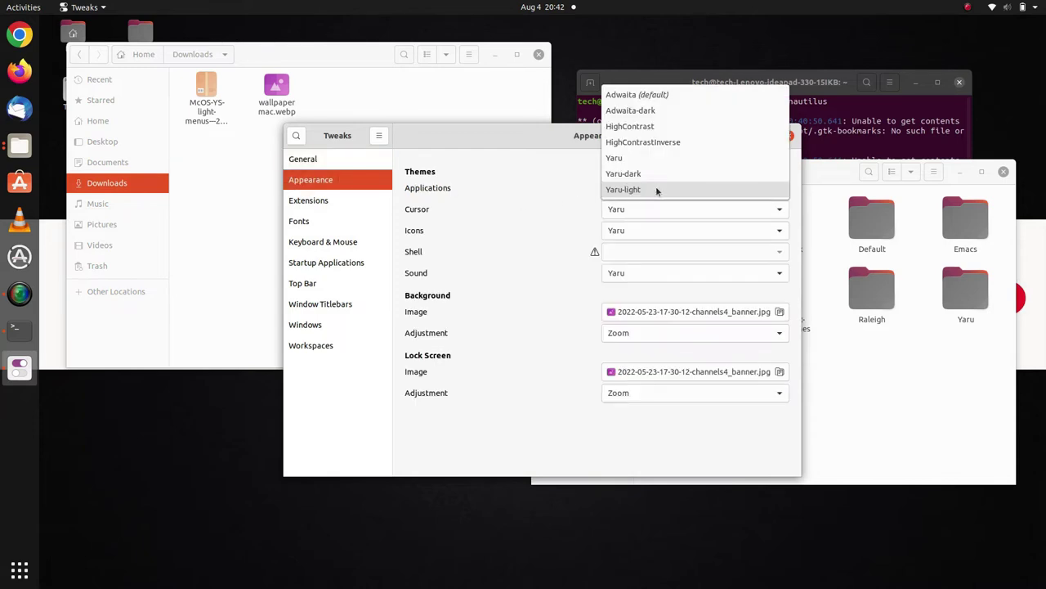
left_click(667, 110)
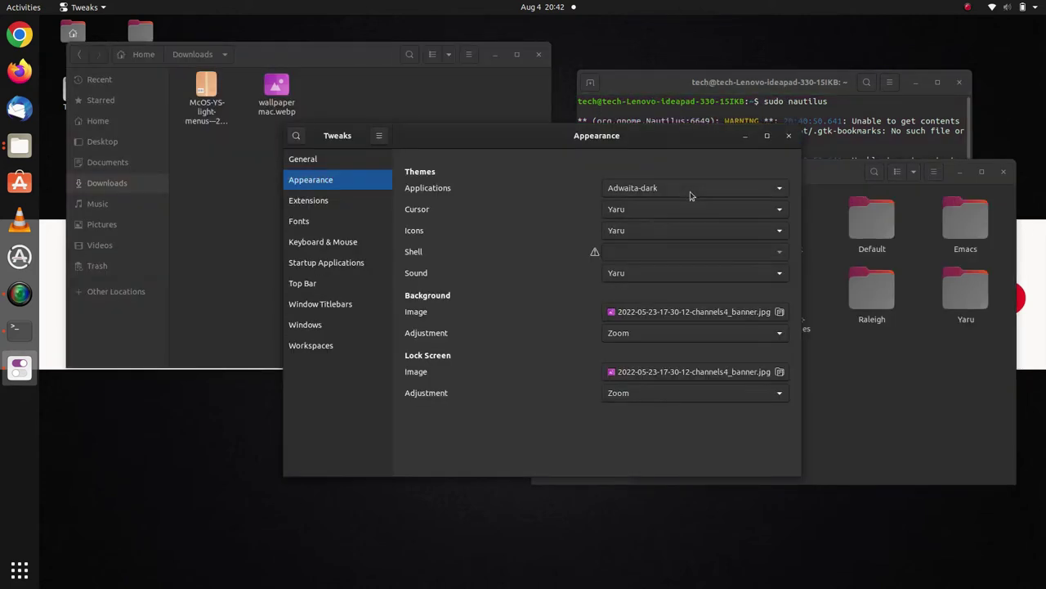
left_click(690, 195)
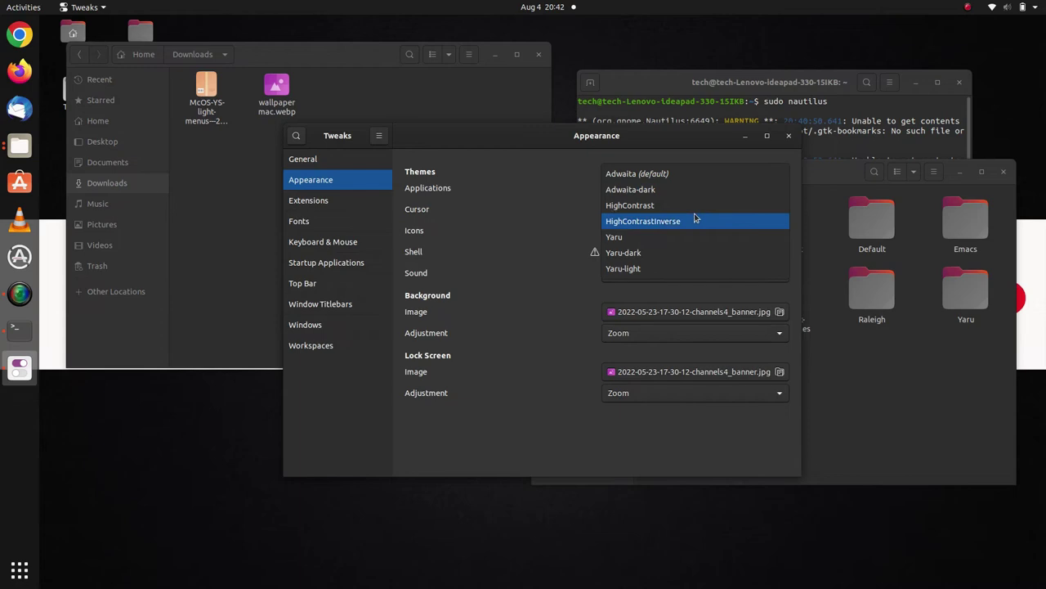
key("Escape")
scroll(701, 188, "down", 2)
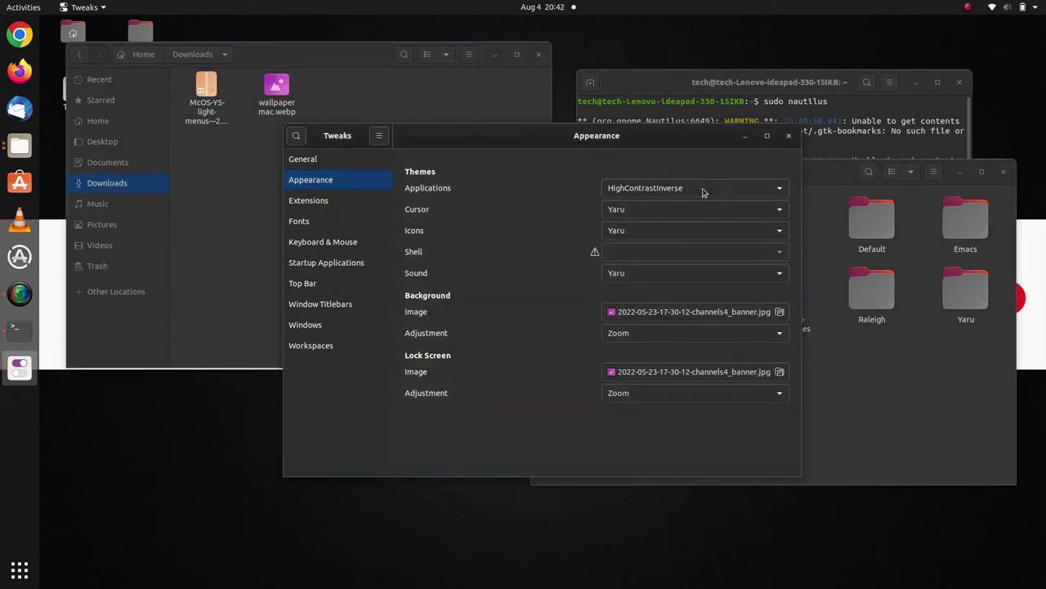
left_click(702, 189)
left_click(701, 173)
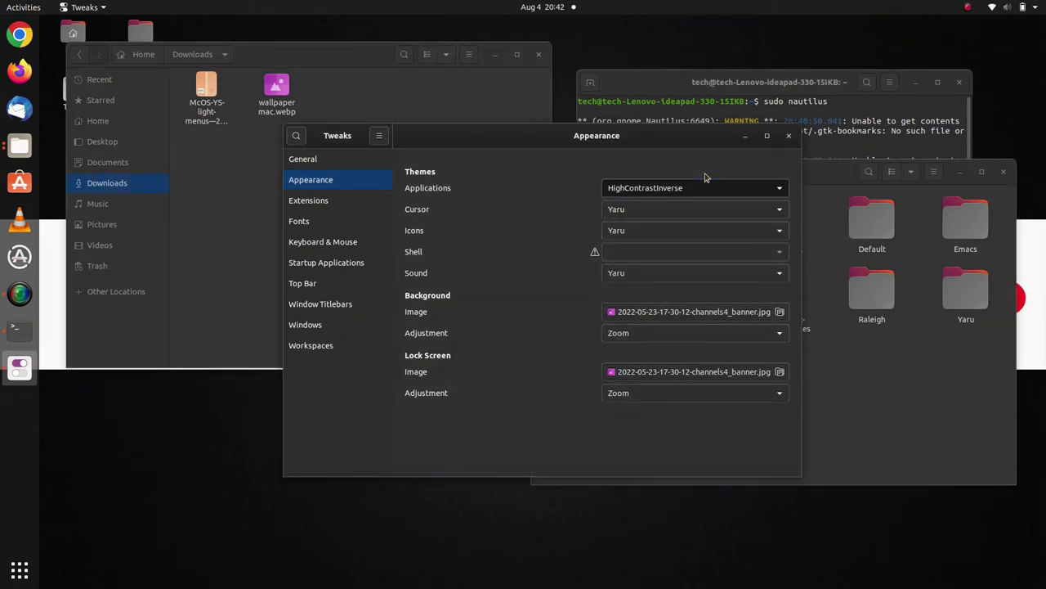
Step: Open the McOS-YS-light-menus---2-themes folder in the root file manager and check the contents of its transparent theme subfolder
left_click(859, 365)
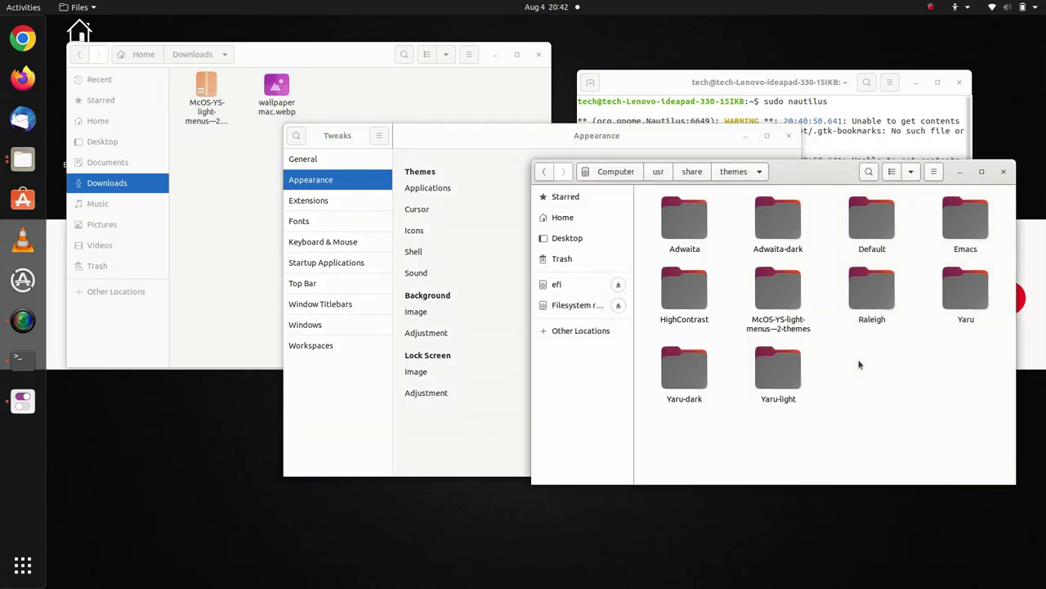
double_click(774, 290)
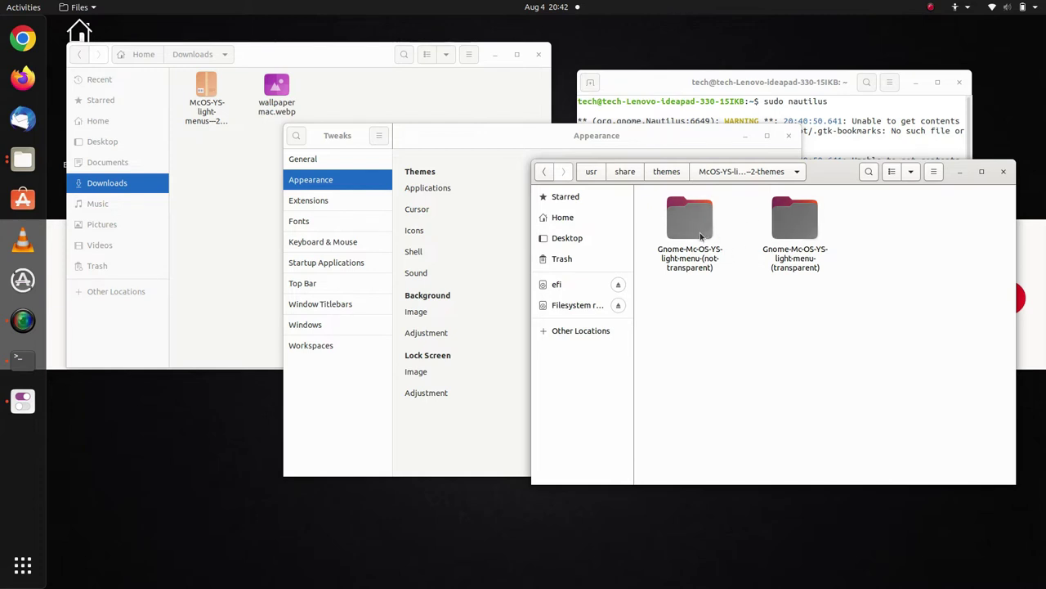
double_click(809, 236)
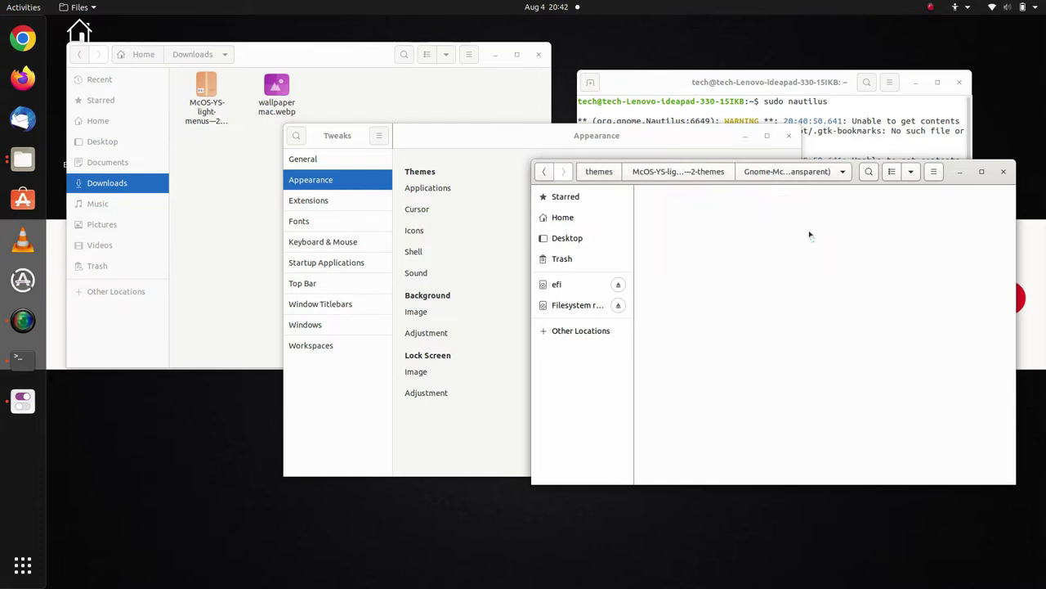
left_click(777, 170)
left_click(719, 178)
left_click(715, 178)
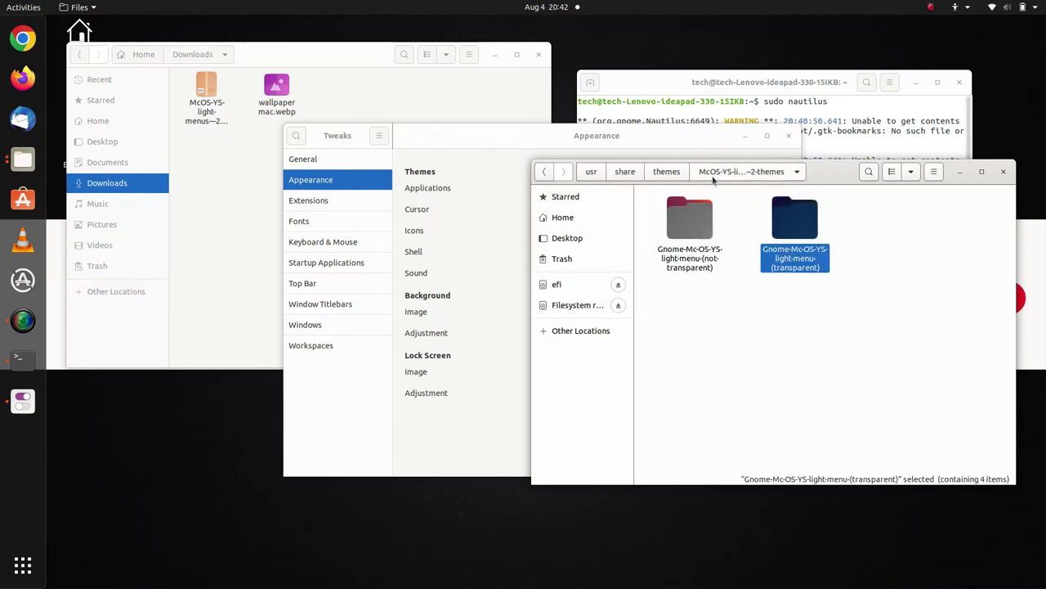
left_click(755, 322)
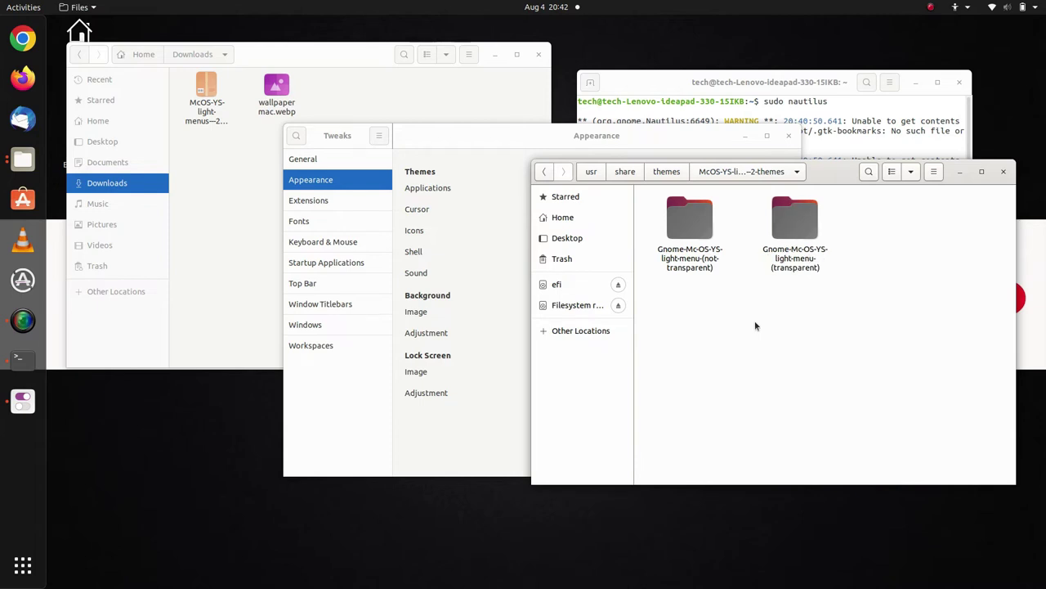
Step: Copy the Gnome-Mc-OS-YS-light-menu-(not-transparent) folder from McOS-YS-light-menus---2-themes into /usr/share/themes
left_click(688, 226)
right_click(688, 225)
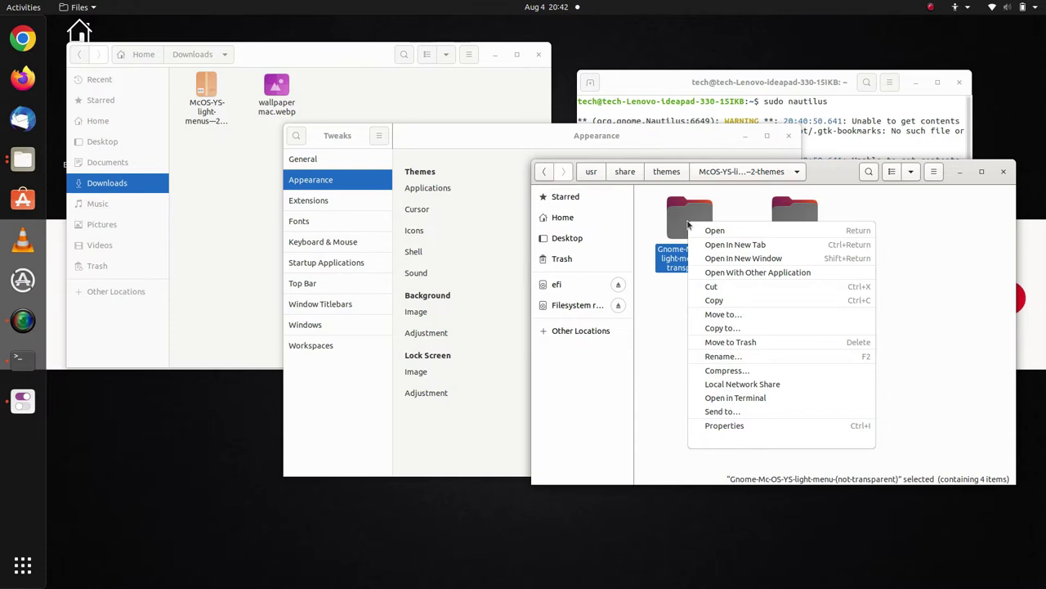
left_click(745, 300)
left_click(666, 172)
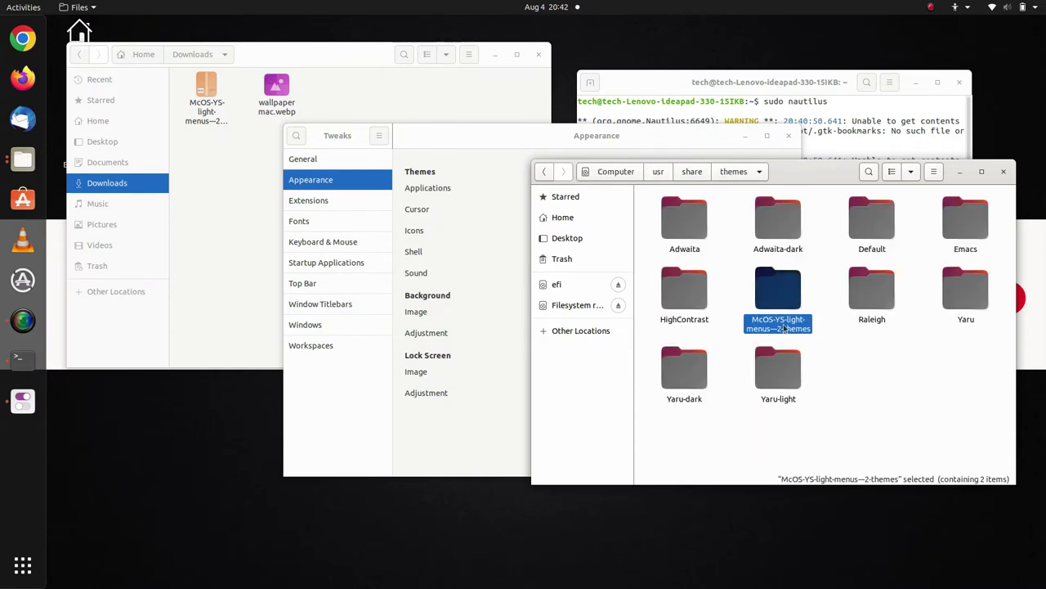
right_click(857, 372)
left_click(884, 392)
left_click(942, 377)
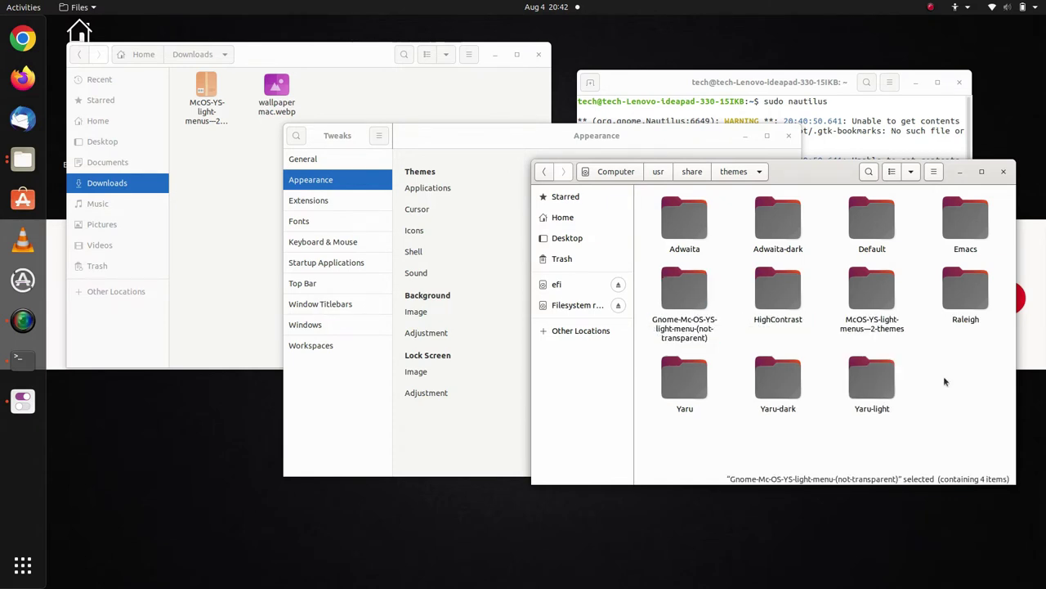
Step: Check the application themes offered in Tweaks, then restart Tweaks and return to its Appearance settings
left_click(654, 138)
left_click(723, 188)
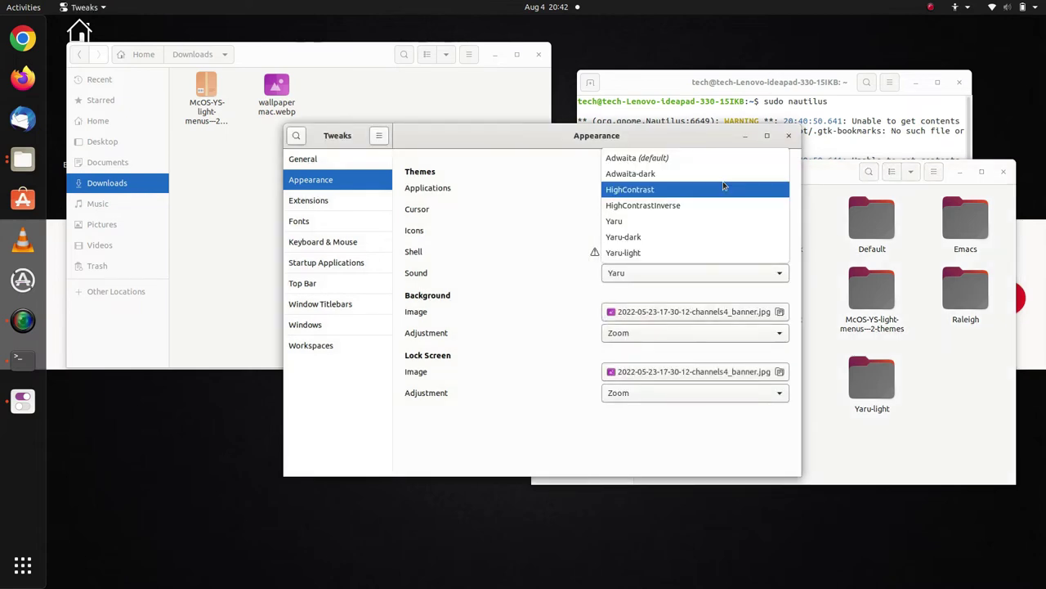
left_click(789, 137)
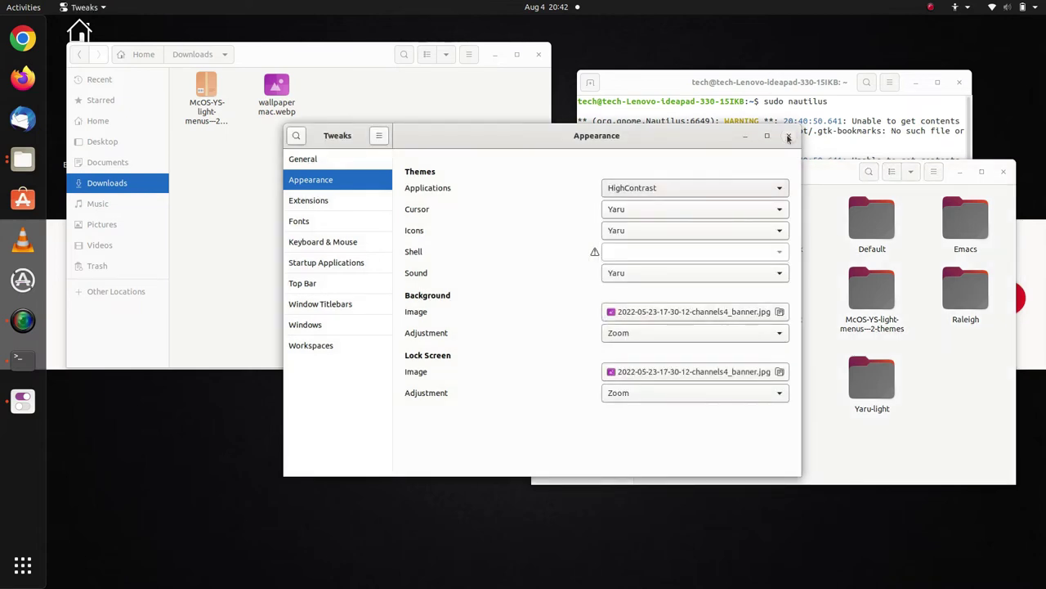
left_click(788, 137)
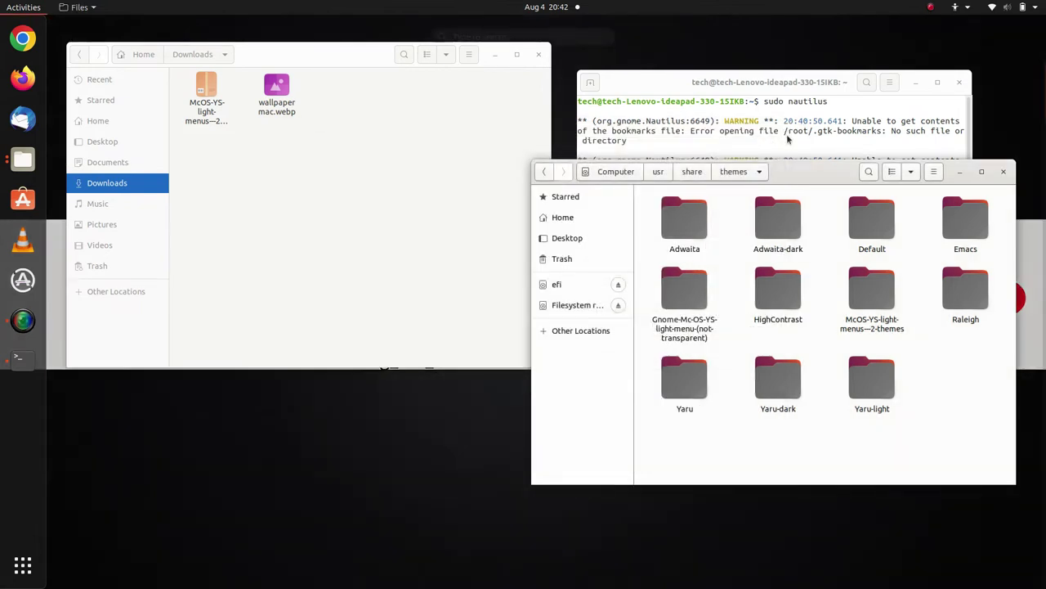
key("super")
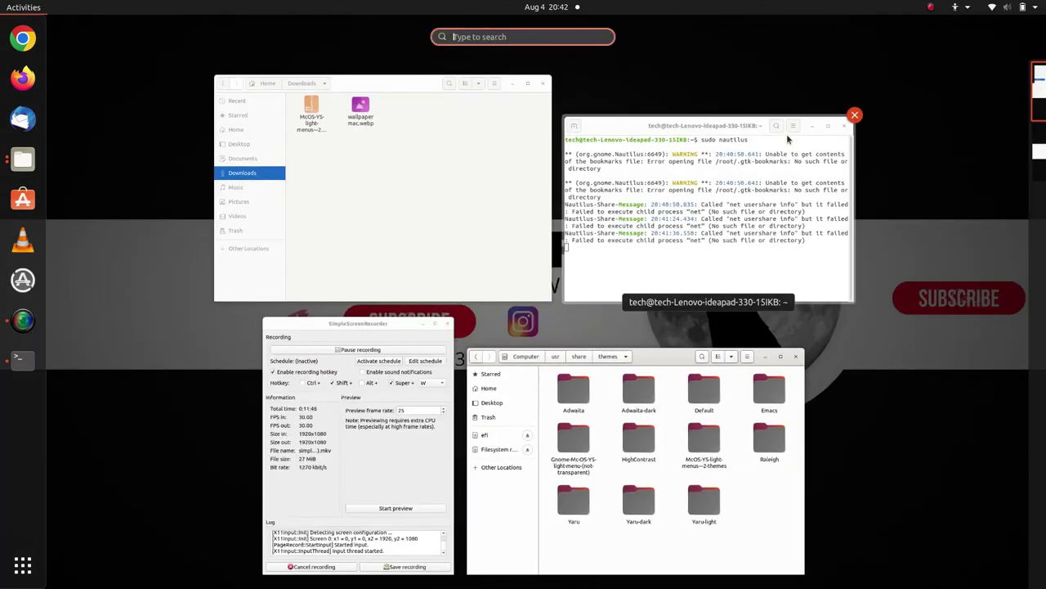
type("twe")
key("Return")
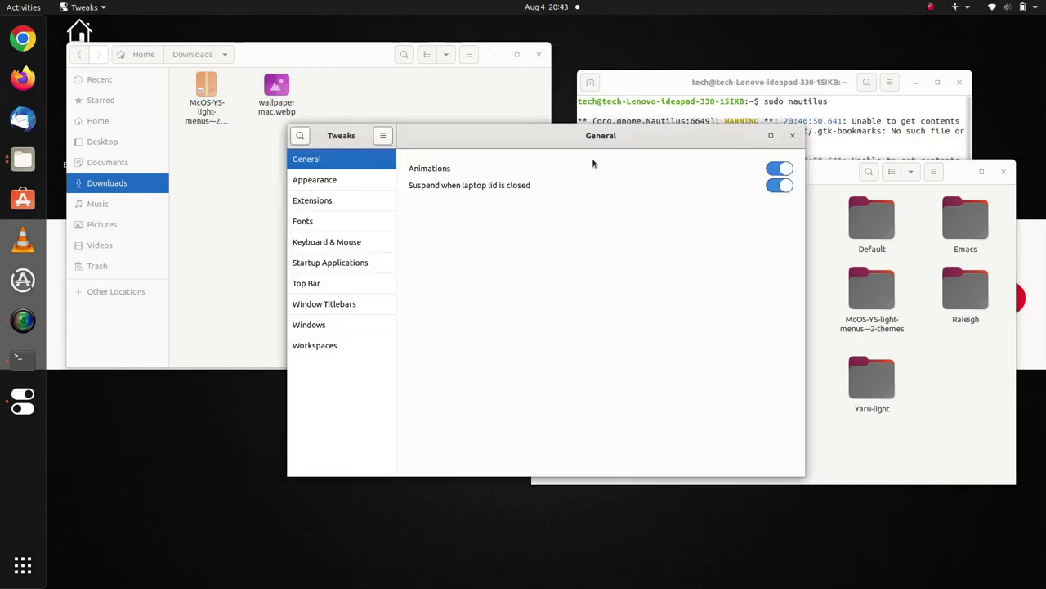
left_click(323, 180)
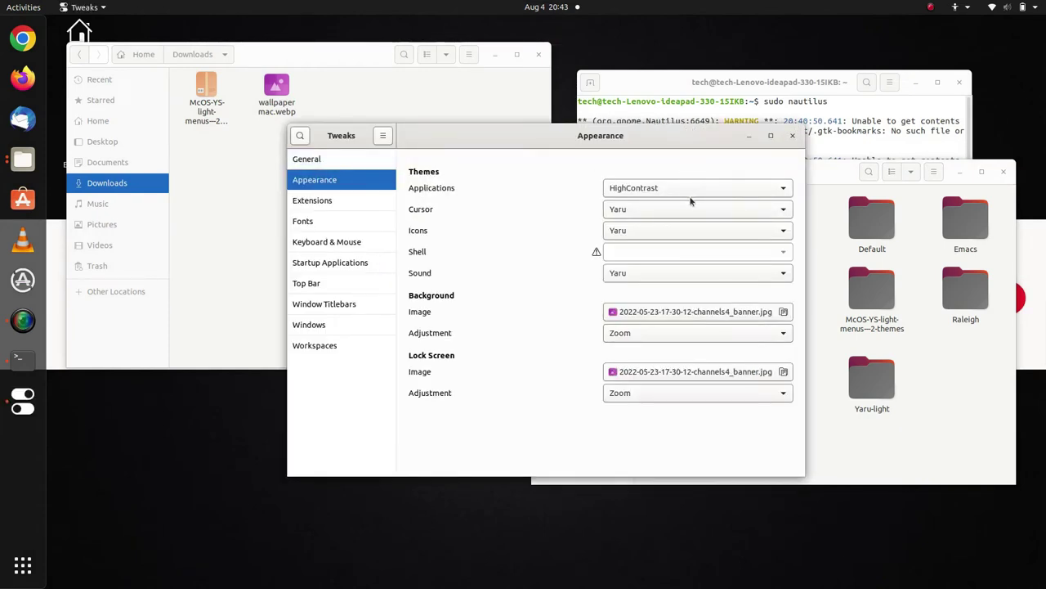
Step: Set the Applications theme to Gnome-Mc-OS-YS-light-menu-(not-transparent)
left_click(693, 190)
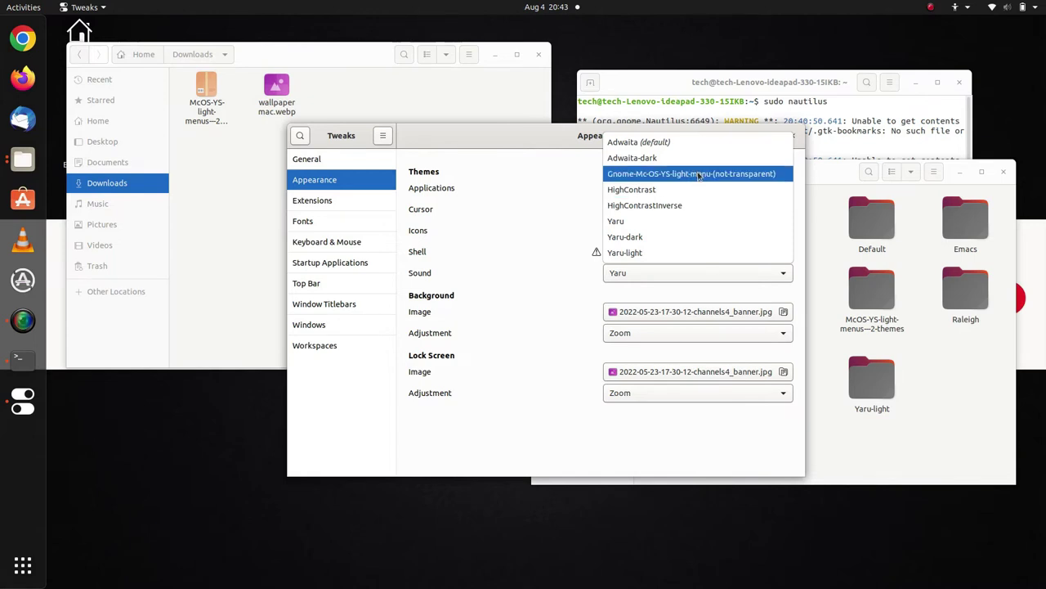
key("Escape")
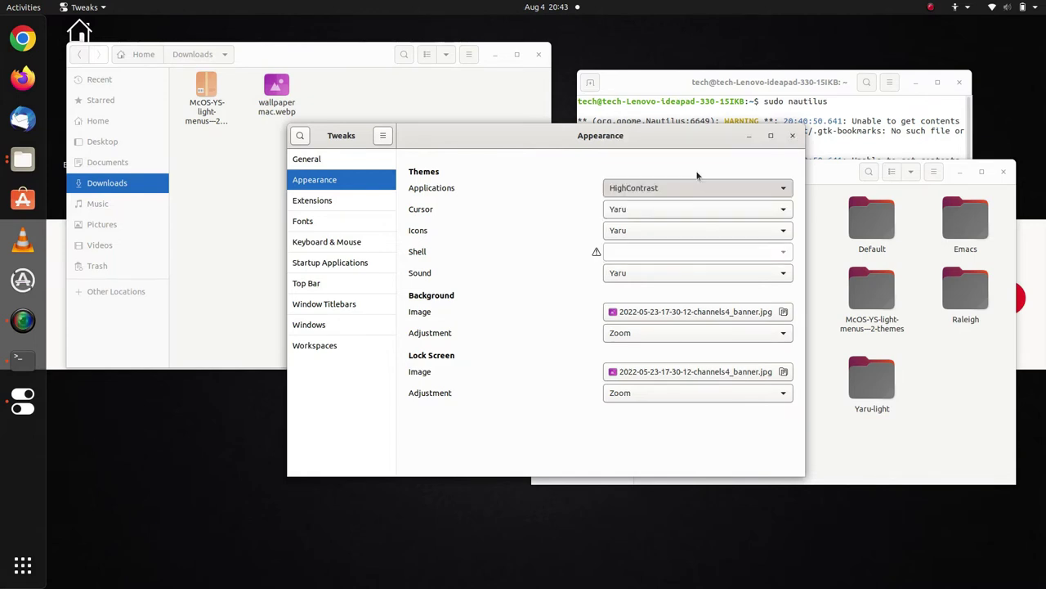
key("Up")
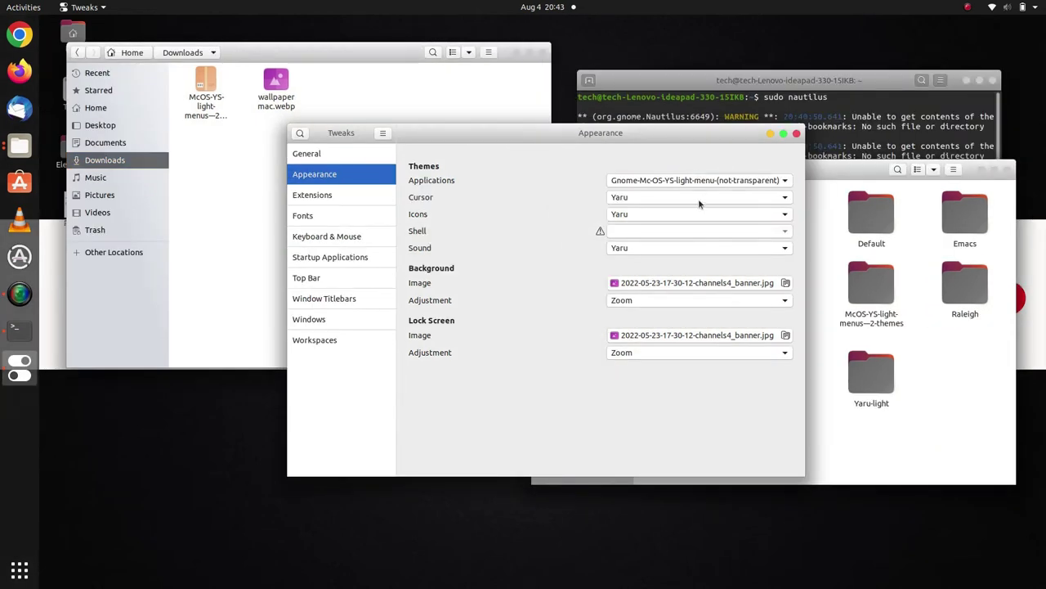
Step: Switch the Applications theme to HighContrast for comparison, and set it back to Gnome-Mc-OS-YS-light-menu-(not-transparent)
left_click(708, 182)
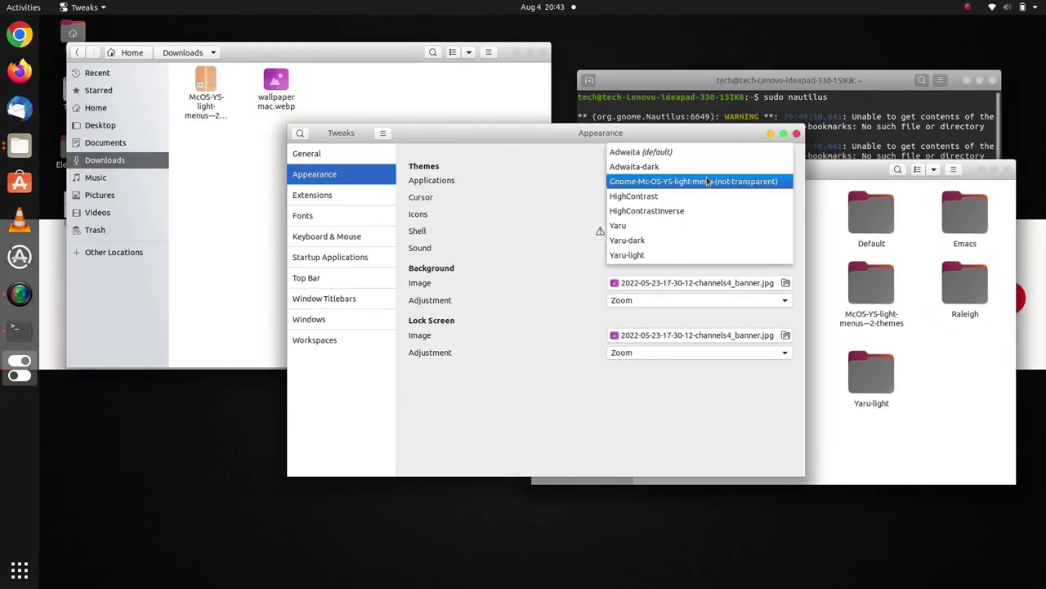
left_click(708, 181)
left_click(708, 182)
left_click(706, 200)
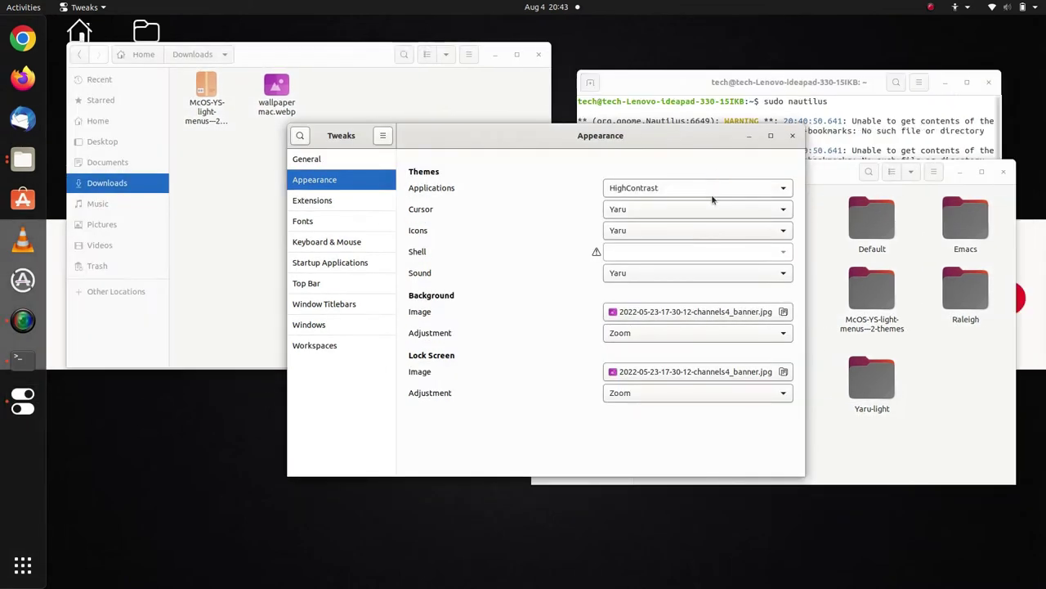
left_click(712, 190)
left_click(718, 174)
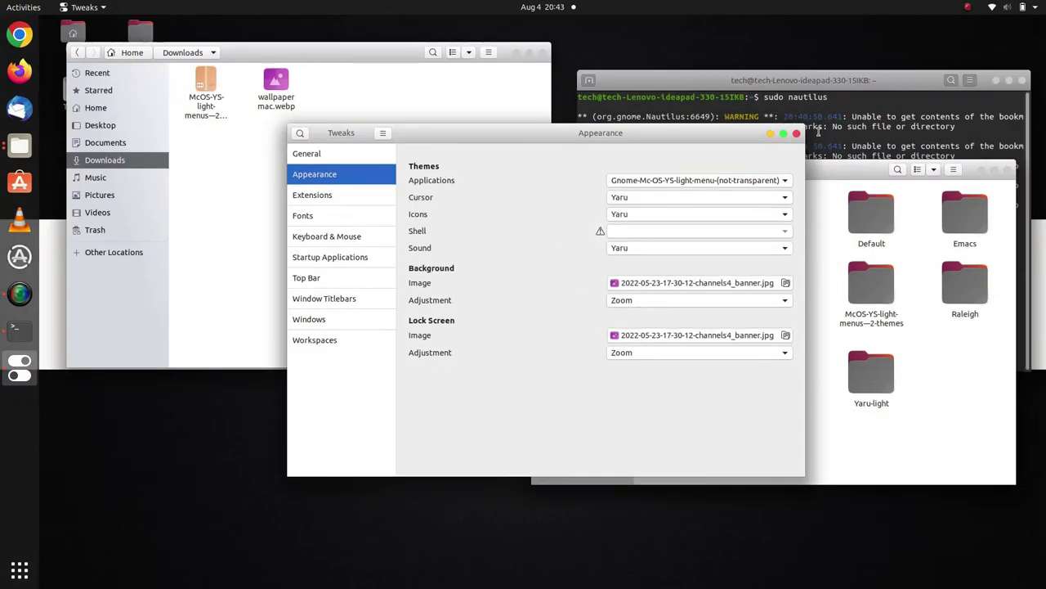
Step: Copy the Gnome-Mc-OS-YS-light-menu-(transparent) folder from McOS-YS-light-menus---2-themes into /usr/share/themes
left_click(770, 134)
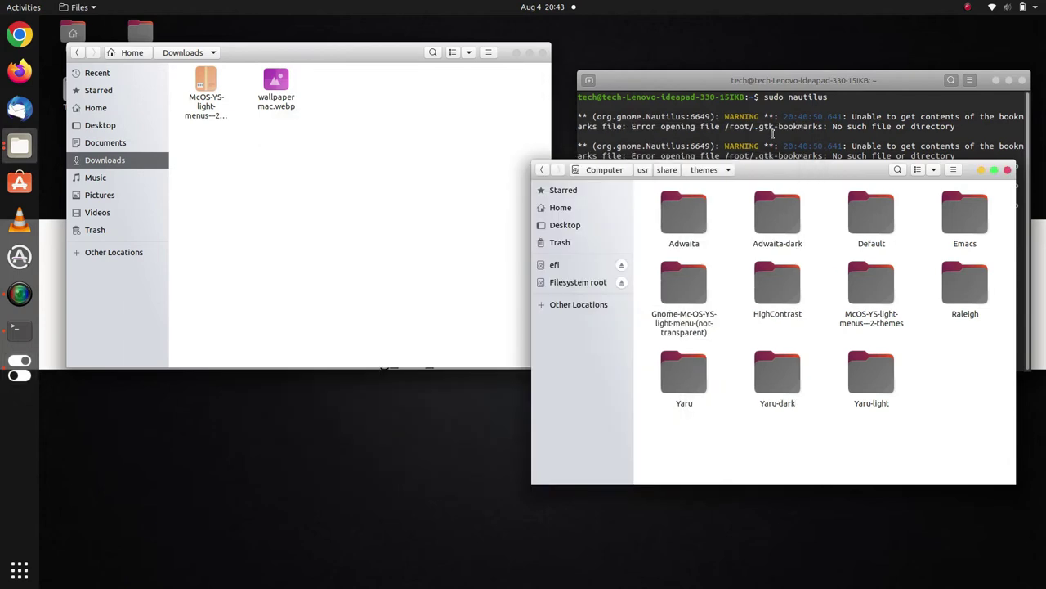
double_click(879, 292)
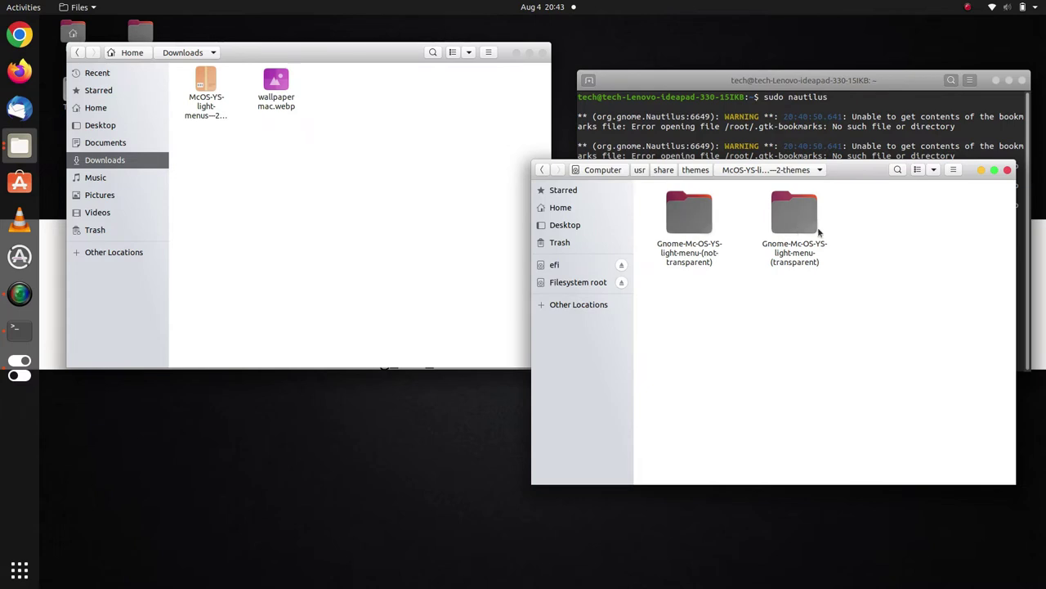
left_click(788, 227)
right_click(788, 227)
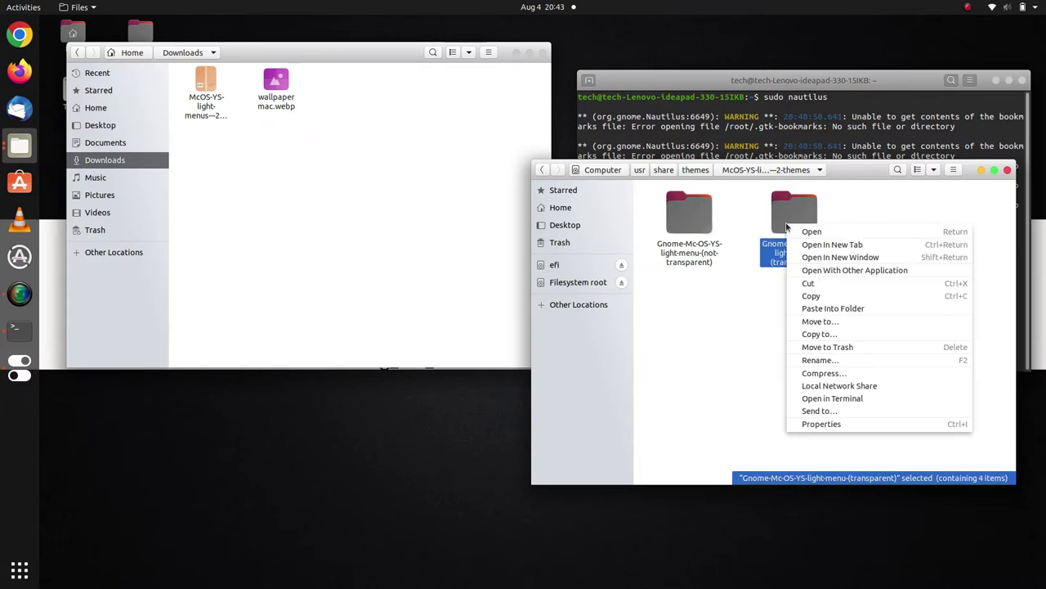
left_click(829, 295)
right_click(734, 170)
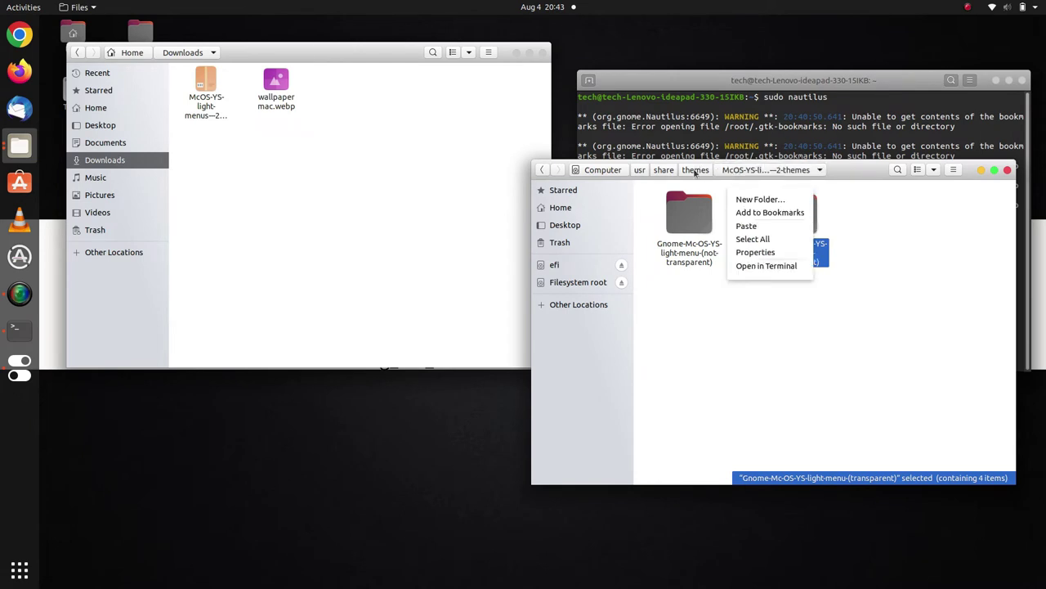
key("Escape")
left_click(696, 170)
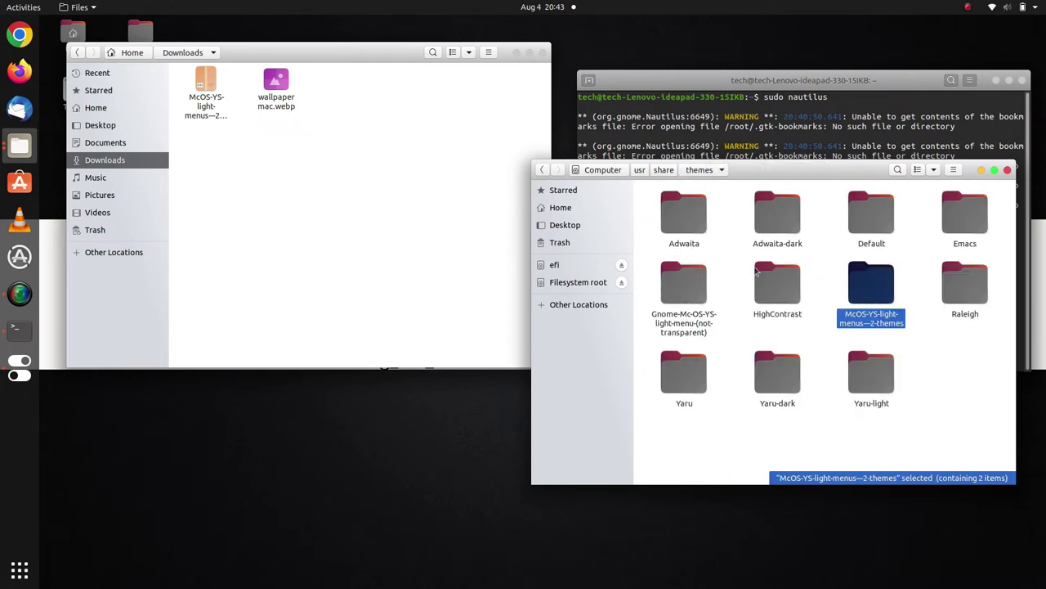
right_click(910, 373)
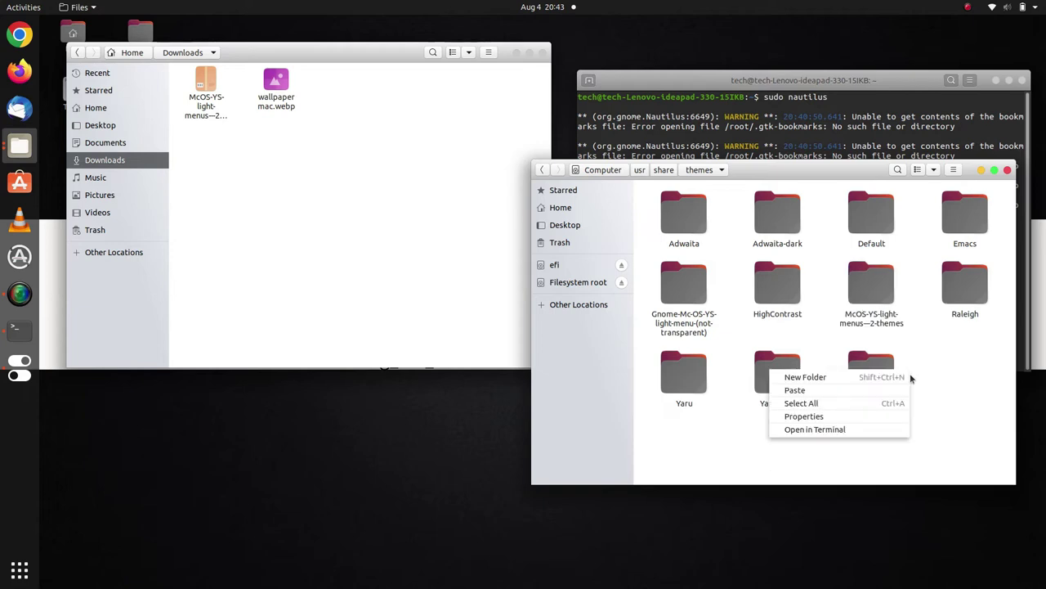
left_click(896, 392)
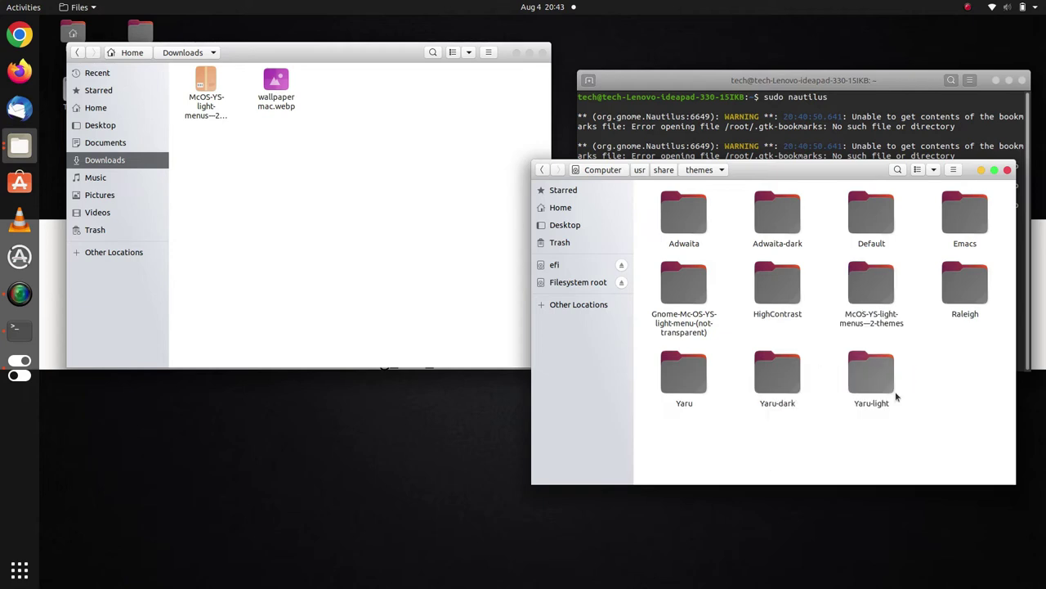
left_click(850, 423)
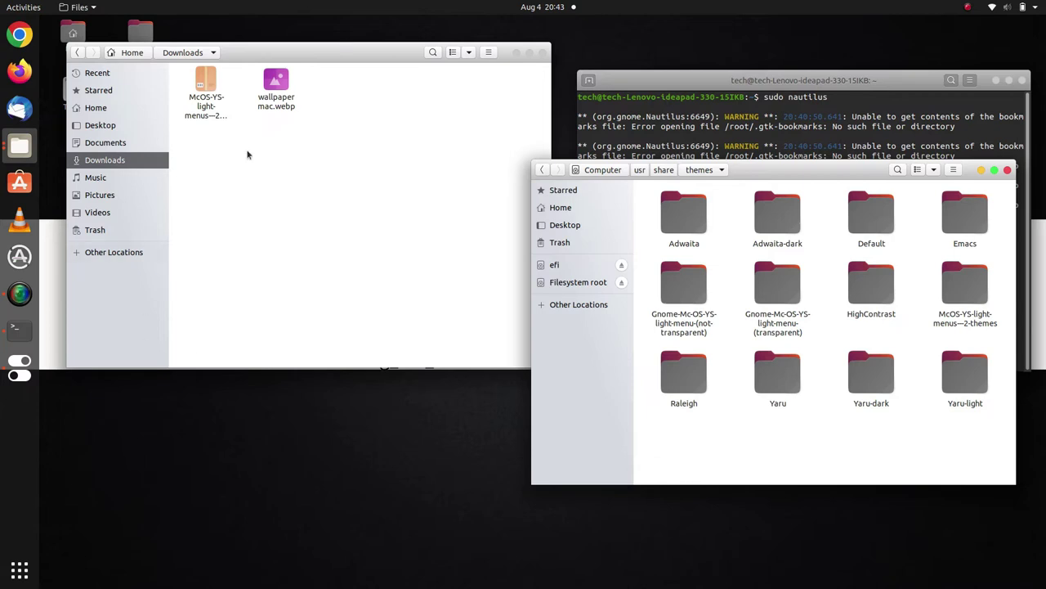
Step: Return to the Appearance settings in Tweaks, set the Applications theme to Yaru, and check how the terminal window looks
left_click(732, 116)
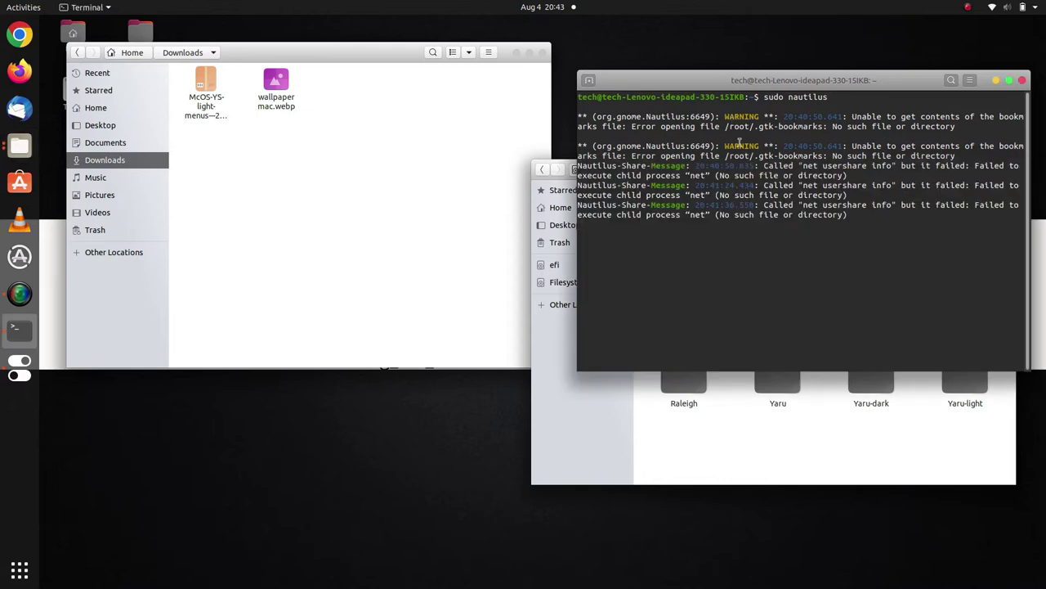
left_click(763, 436)
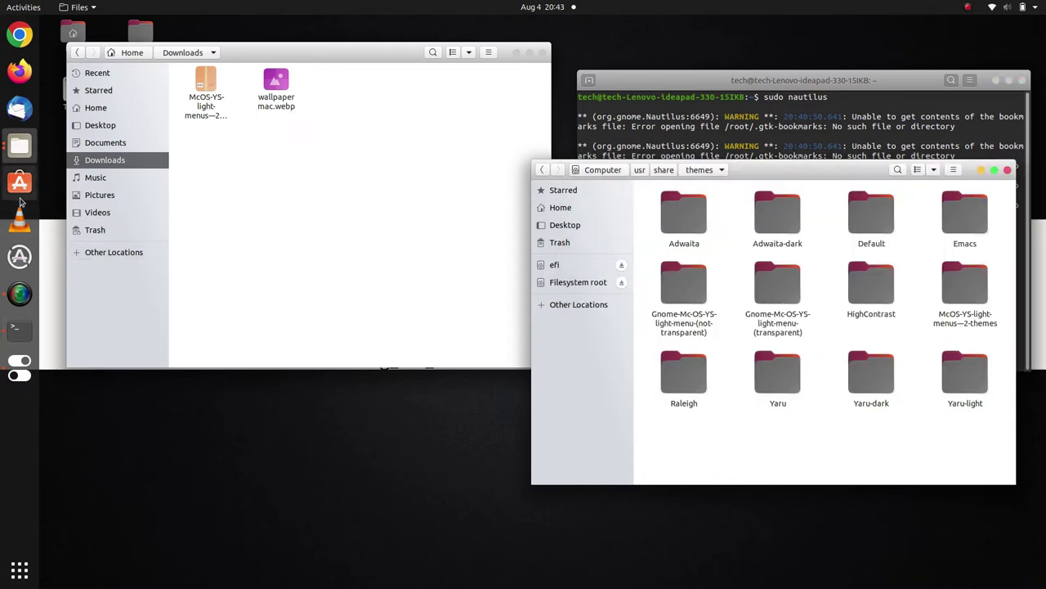
left_click(20, 367)
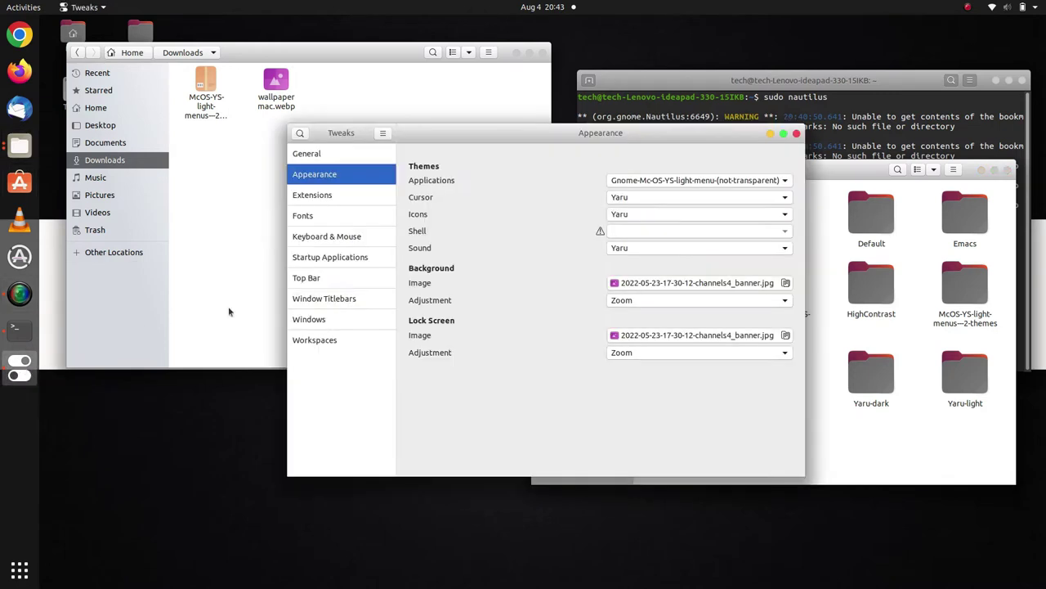
left_click(655, 182)
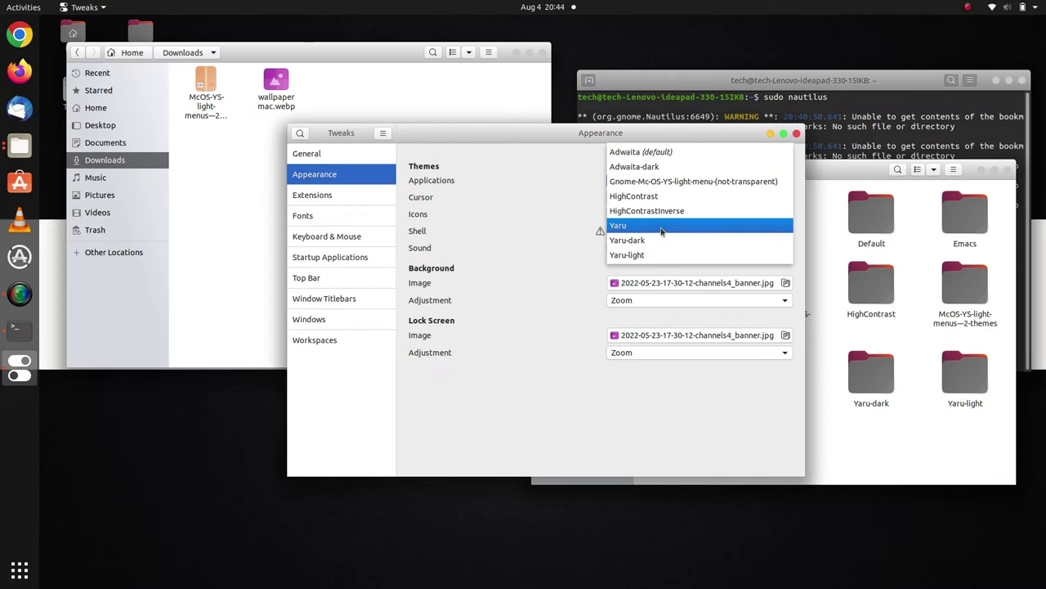
key("Escape")
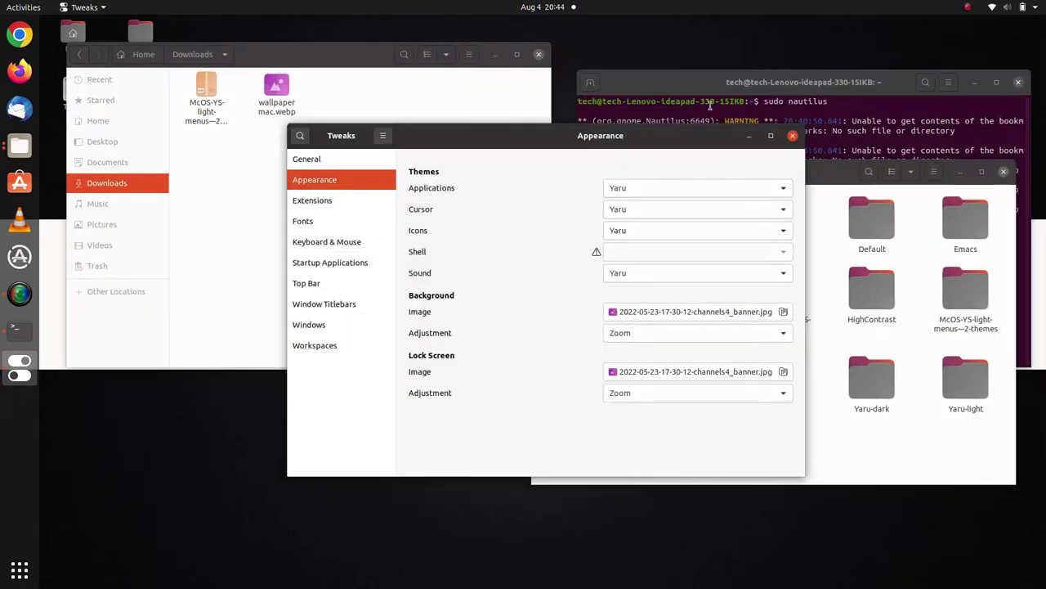
left_click(711, 101)
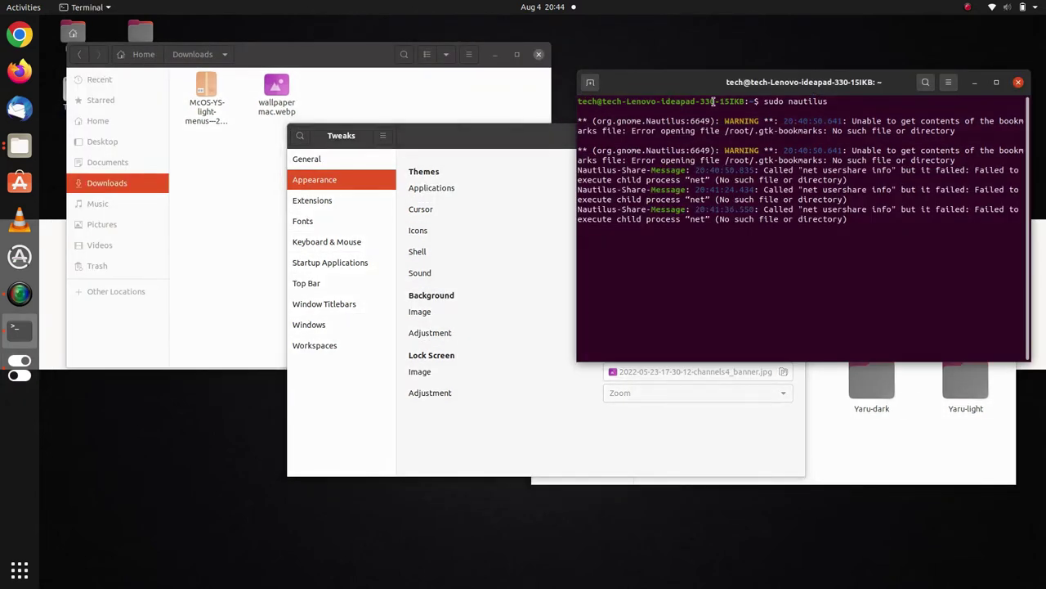
left_click(557, 169)
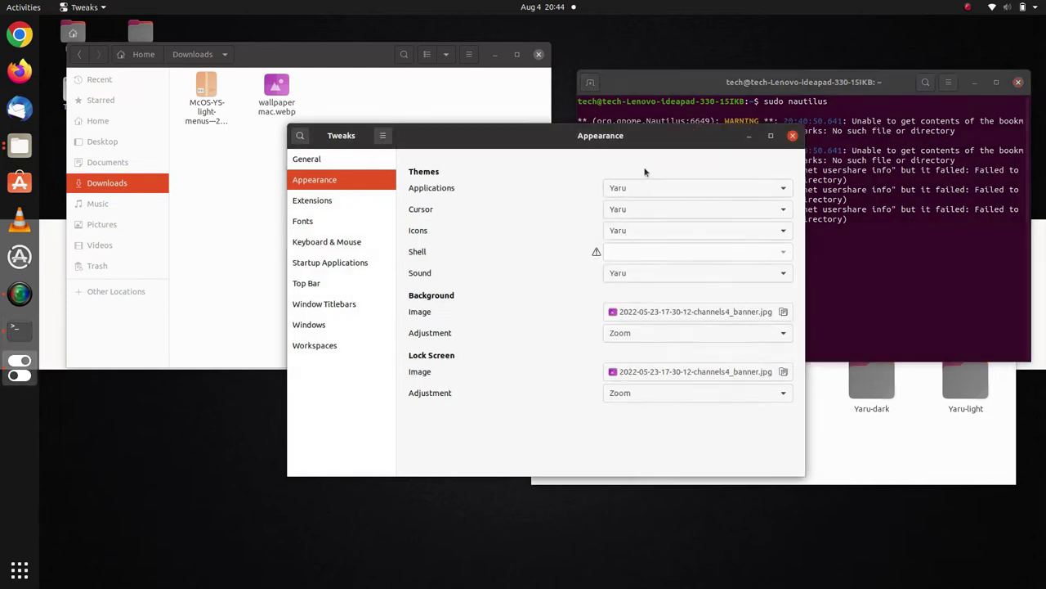
Step: Minimize the Tweaks and terminal windows and place the themes folder window beside the Downloads window
left_click(749, 137)
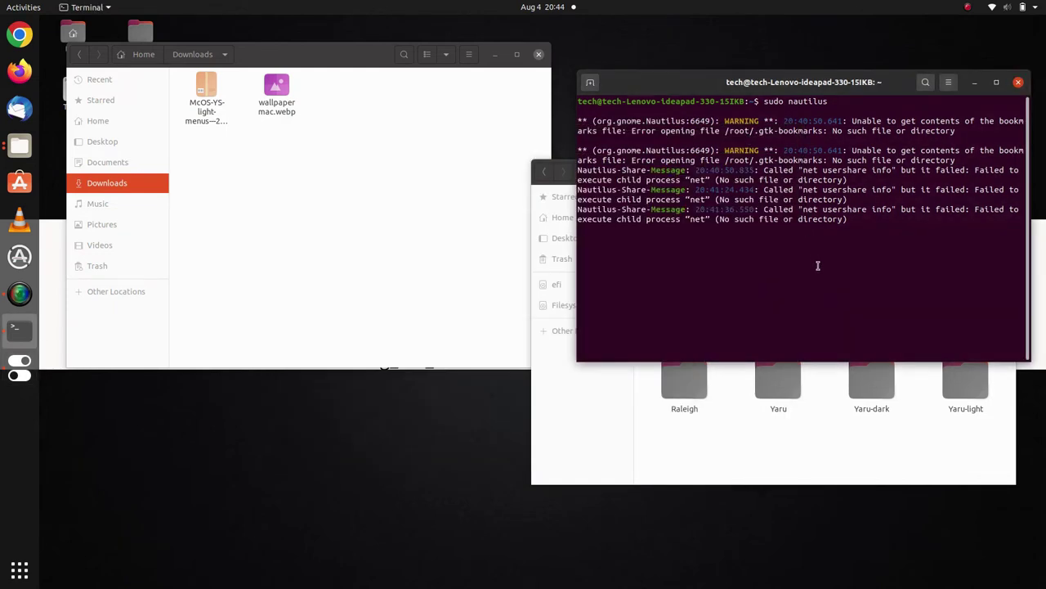
type("c")
left_click(973, 82)
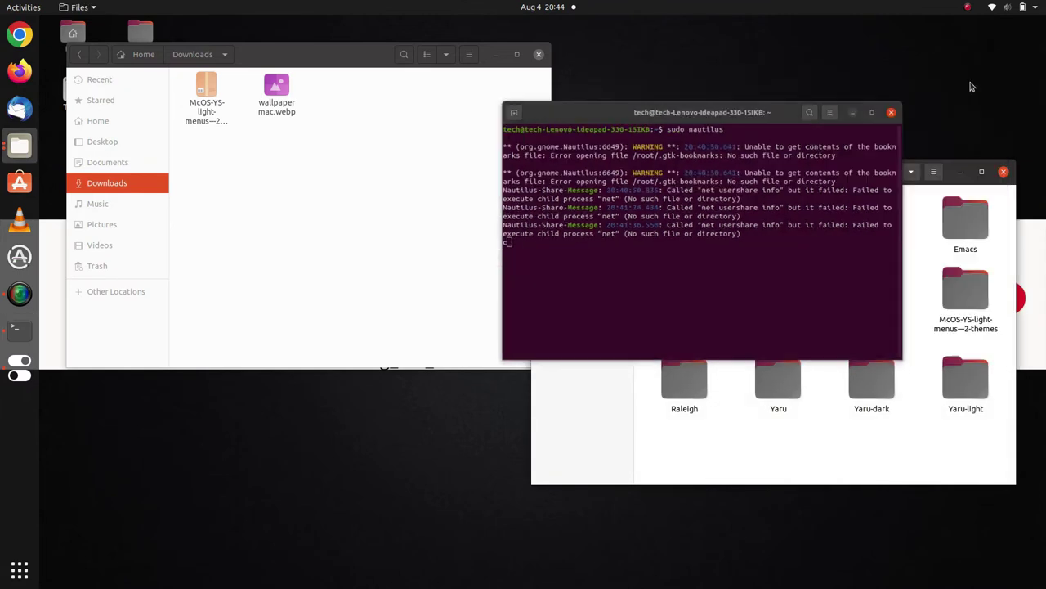
left_click_drag(820, 178, 852, 55)
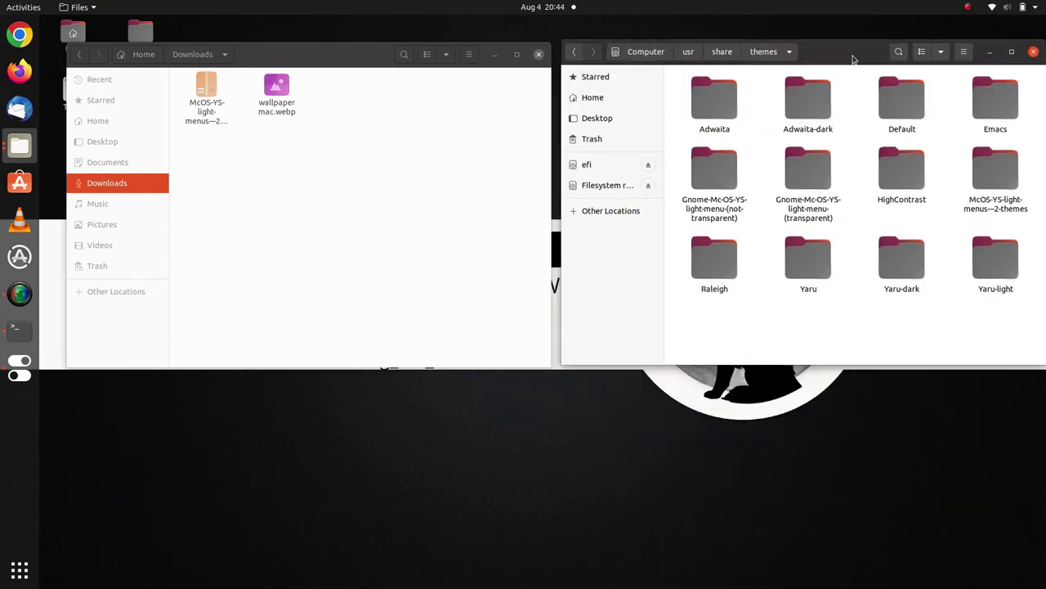
Step: Switch to Google Chrome and restore the recently closed window with the five theme and wallpaper tabs
left_click(20, 40)
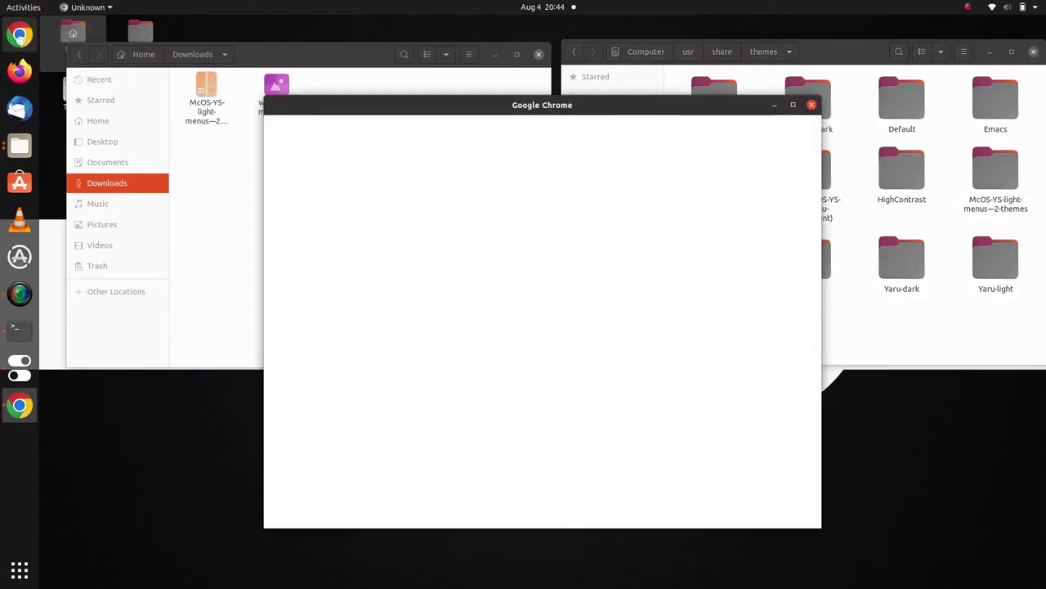
left_click(452, 362)
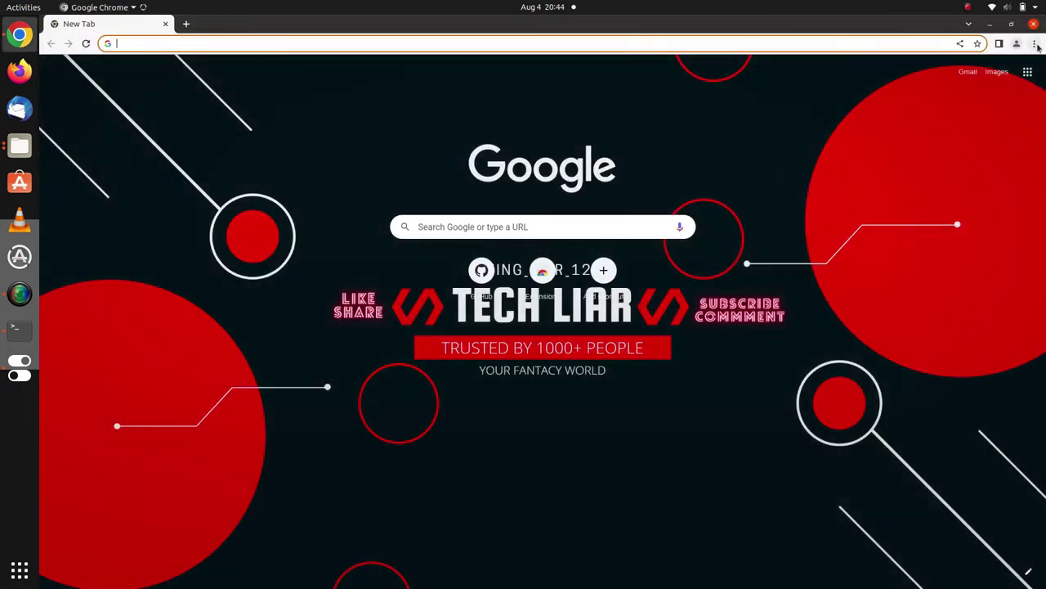
left_click(1036, 45)
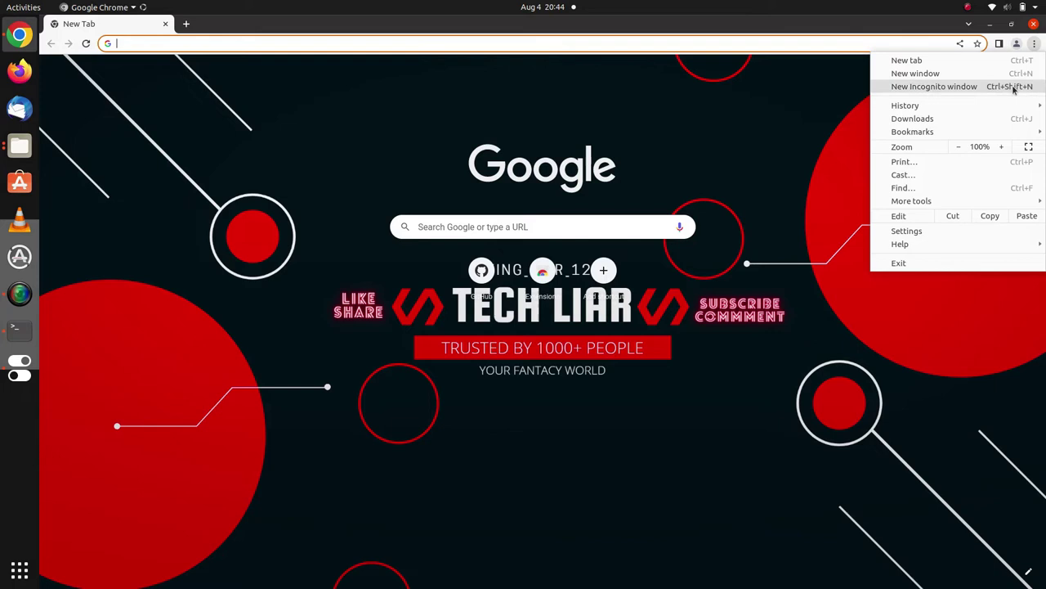
mouse_move(1007, 104)
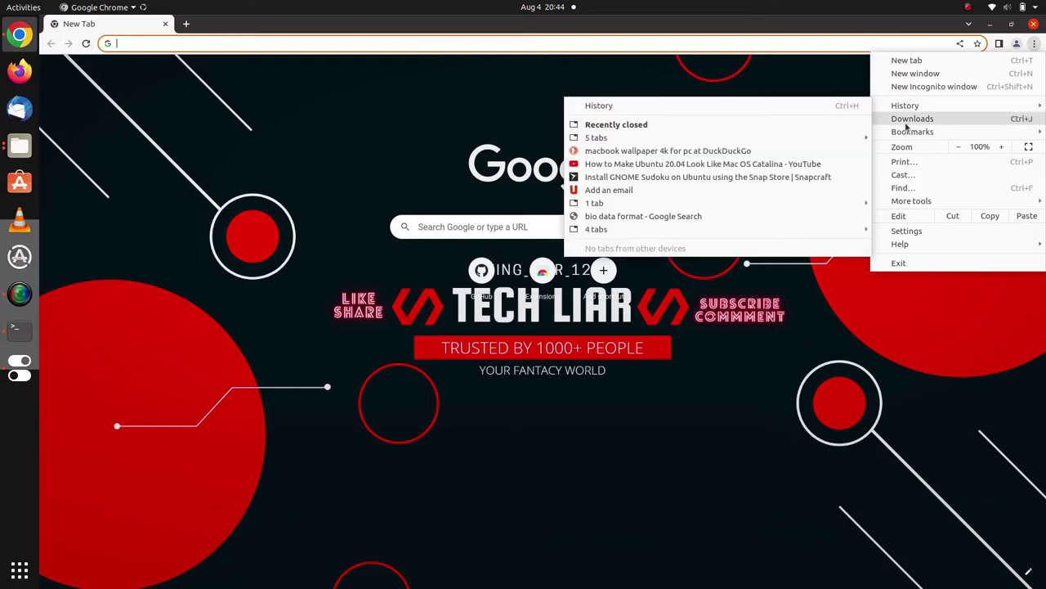
mouse_move(847, 137)
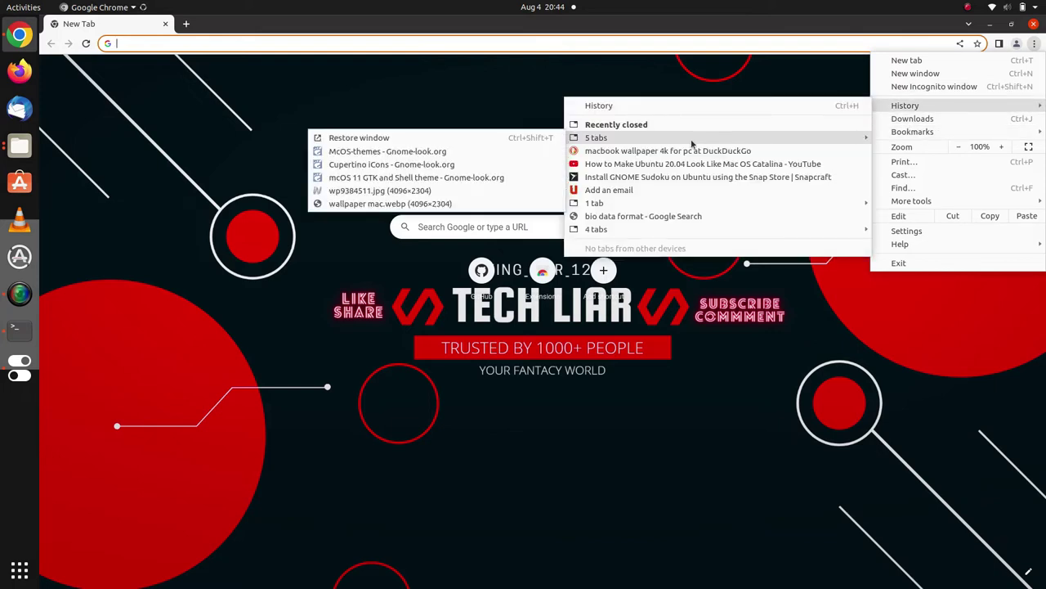
left_click(515, 137)
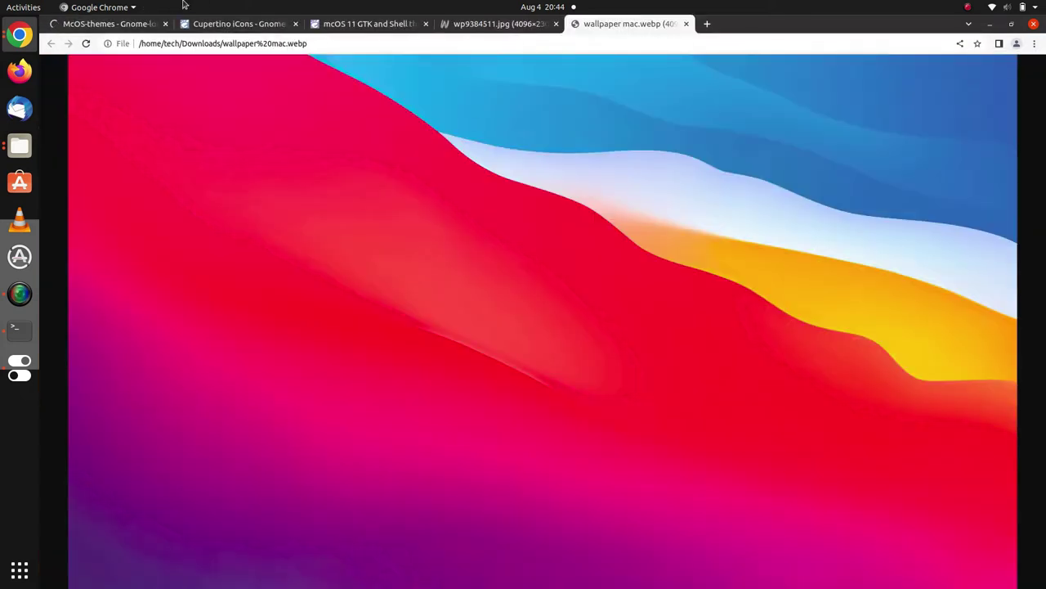
Step: Download the Cupertino-Catalina icon archive from the Cupertino iCons page on Gnome-look.org
left_click(145, 24)
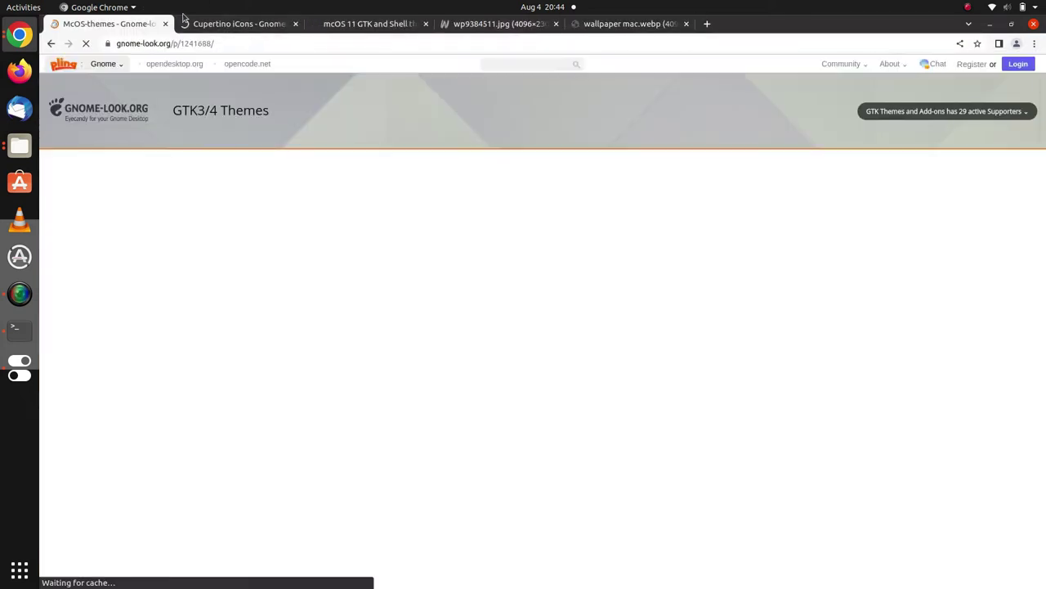
left_click(219, 29)
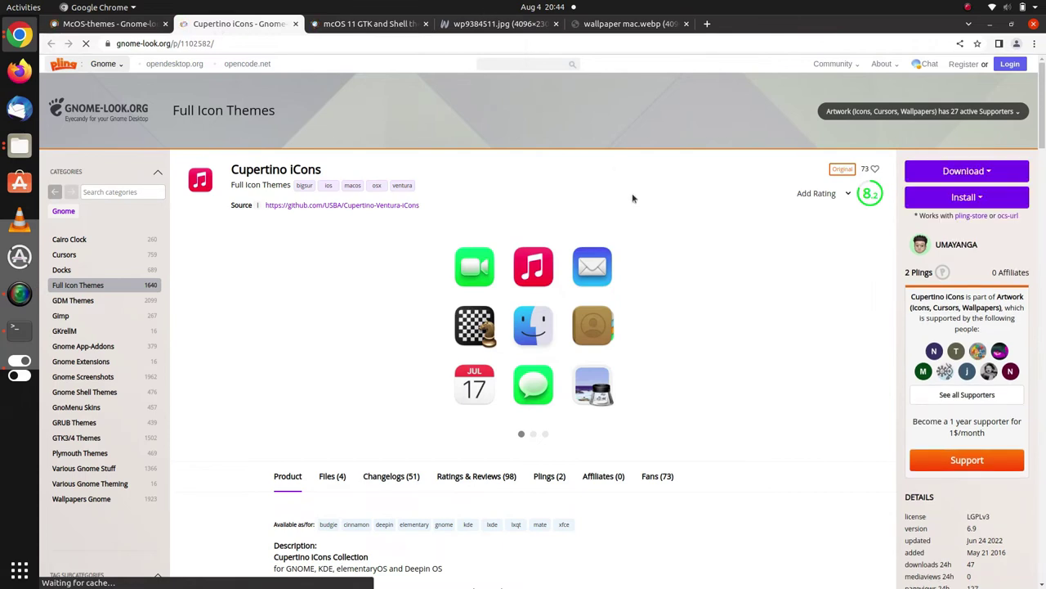
left_click(871, 327)
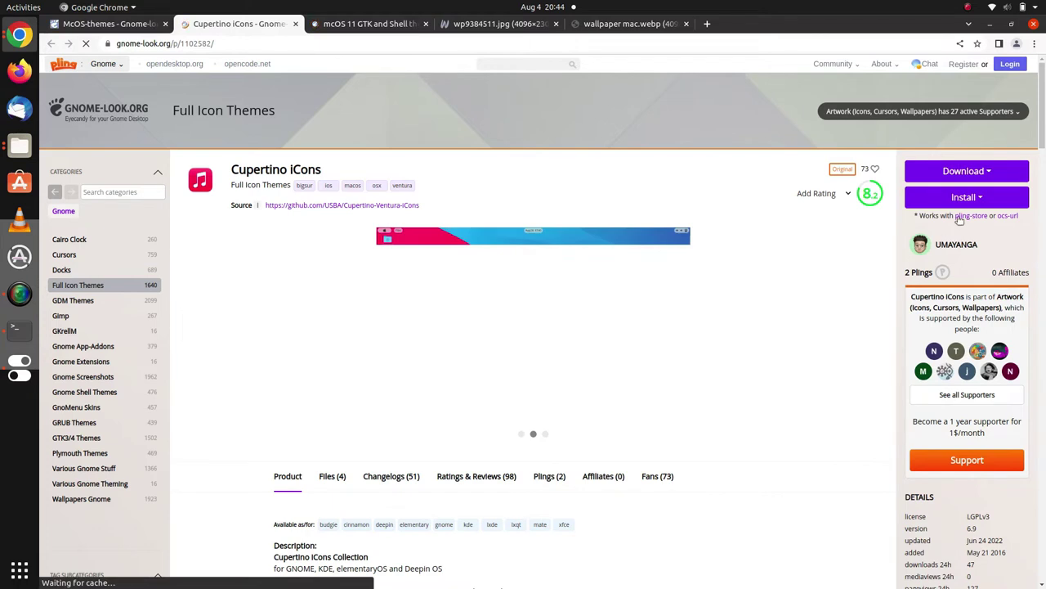
left_click(980, 167)
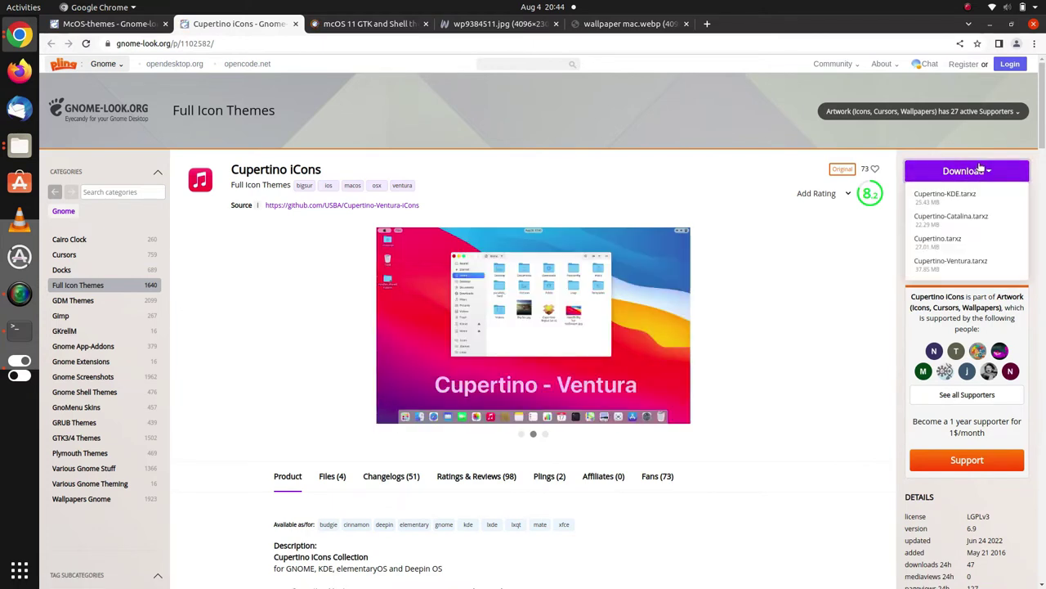
left_click(981, 224)
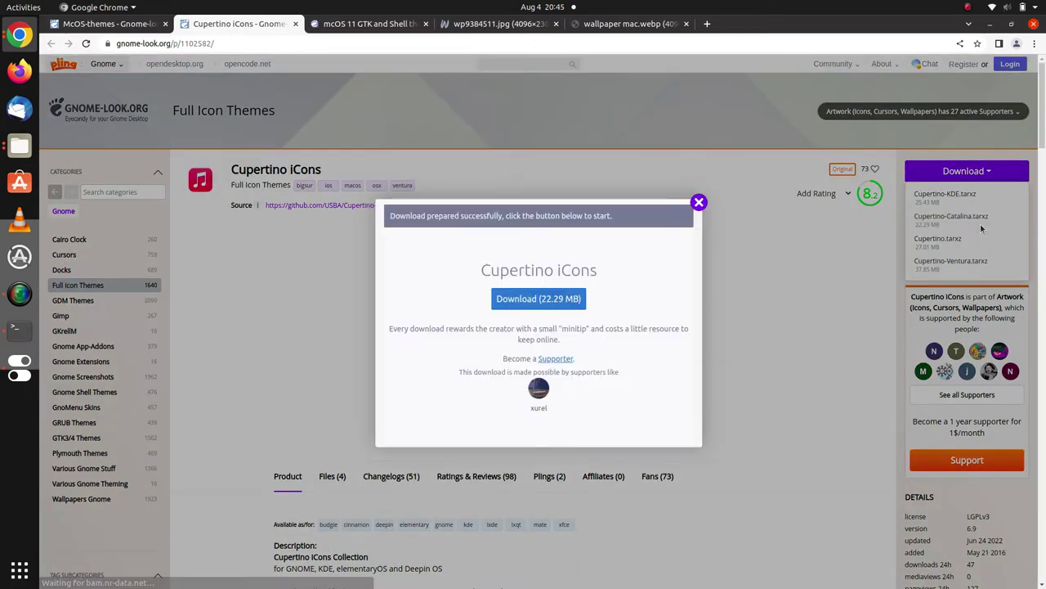
left_click(521, 296)
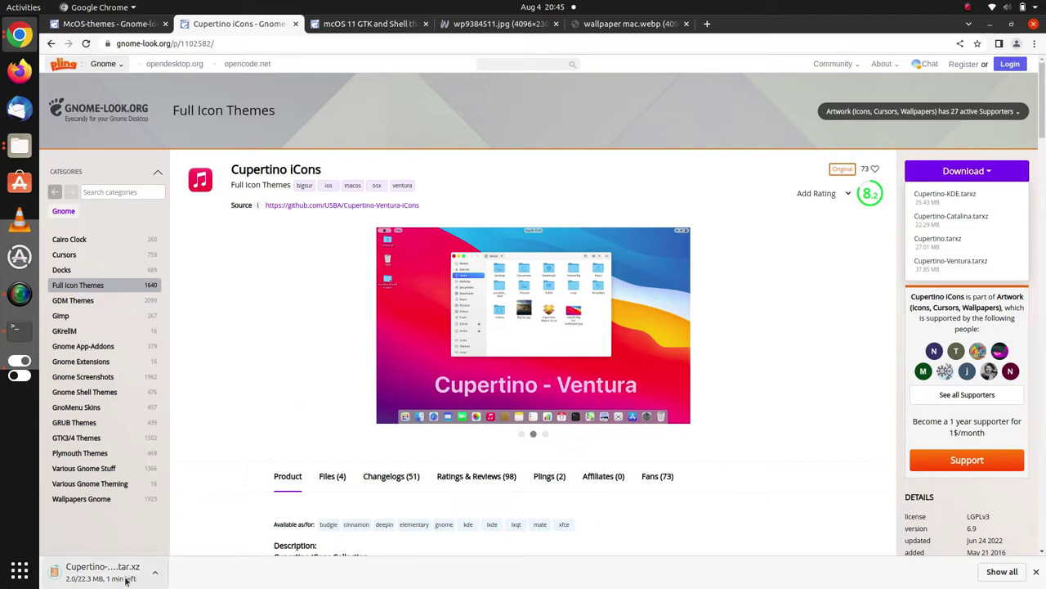
Step: Download mcOS11-Shell.zip from the mcOS 11 GTK and Shell theme page, and minimize that browser window
left_click(334, 24)
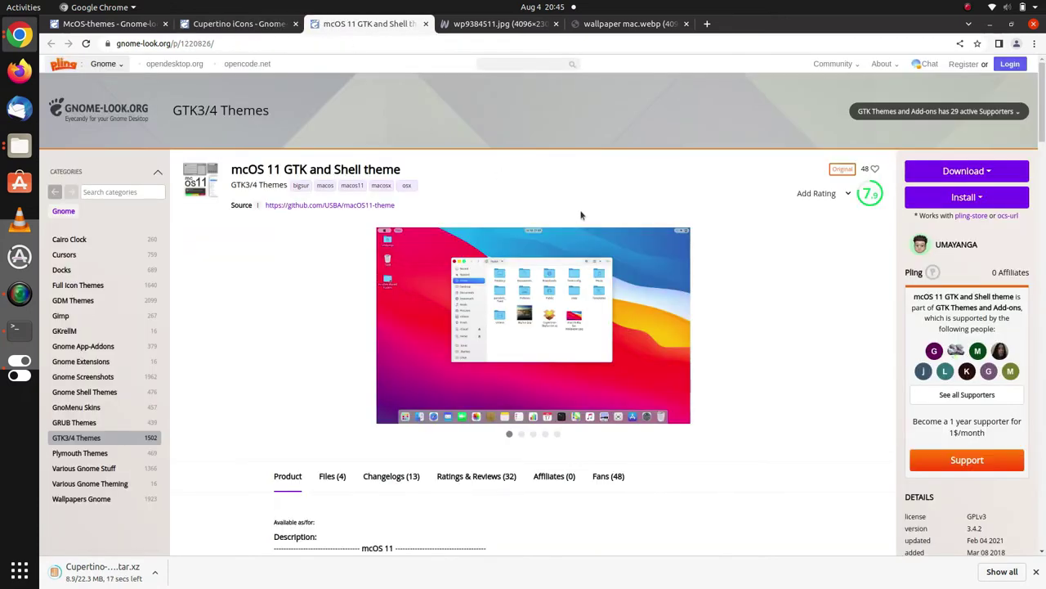
left_click(986, 170)
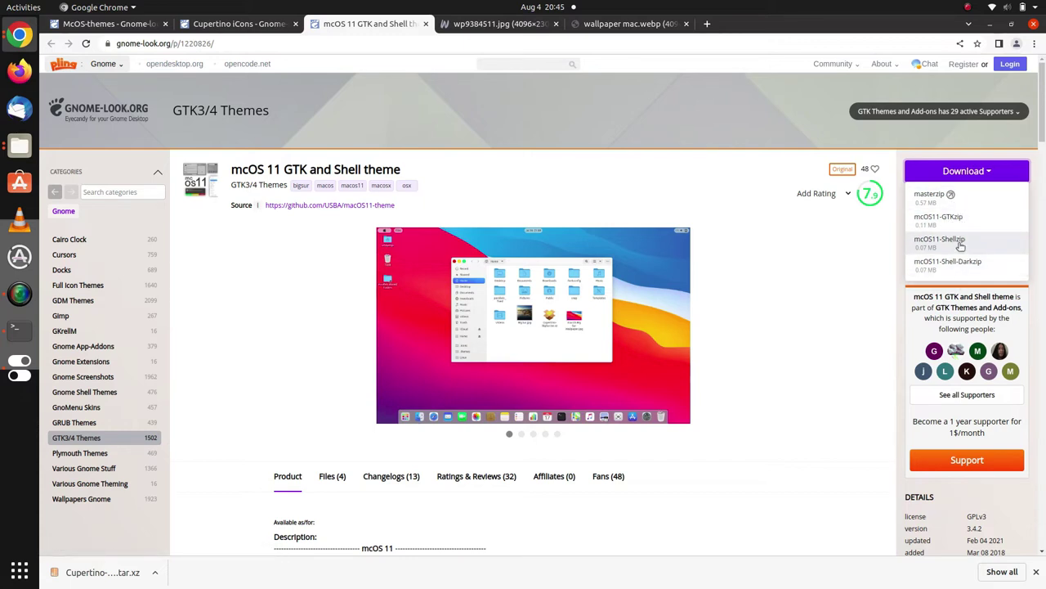
left_click(962, 246)
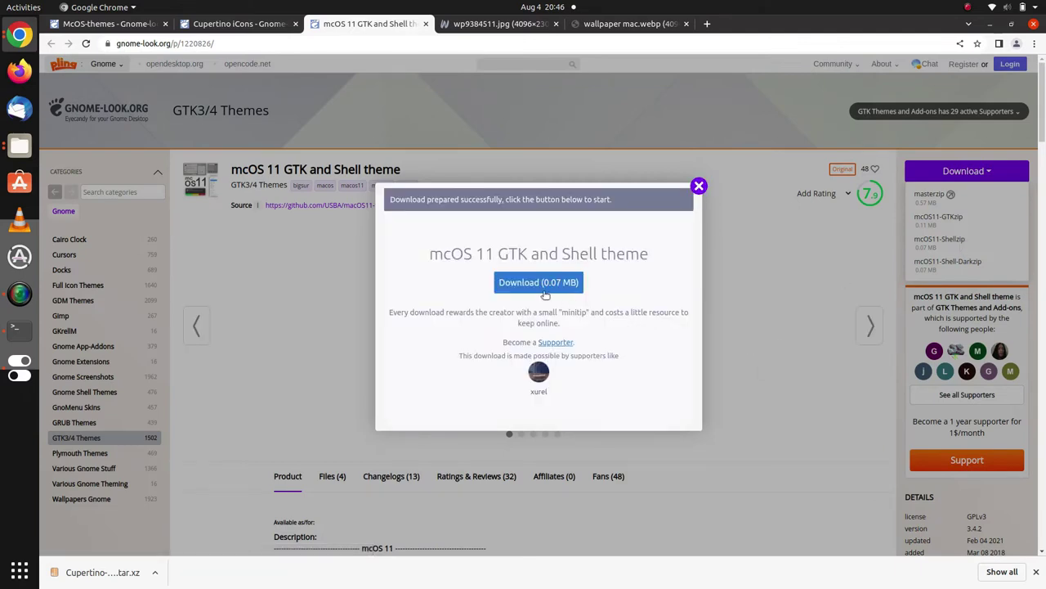
left_click(551, 283)
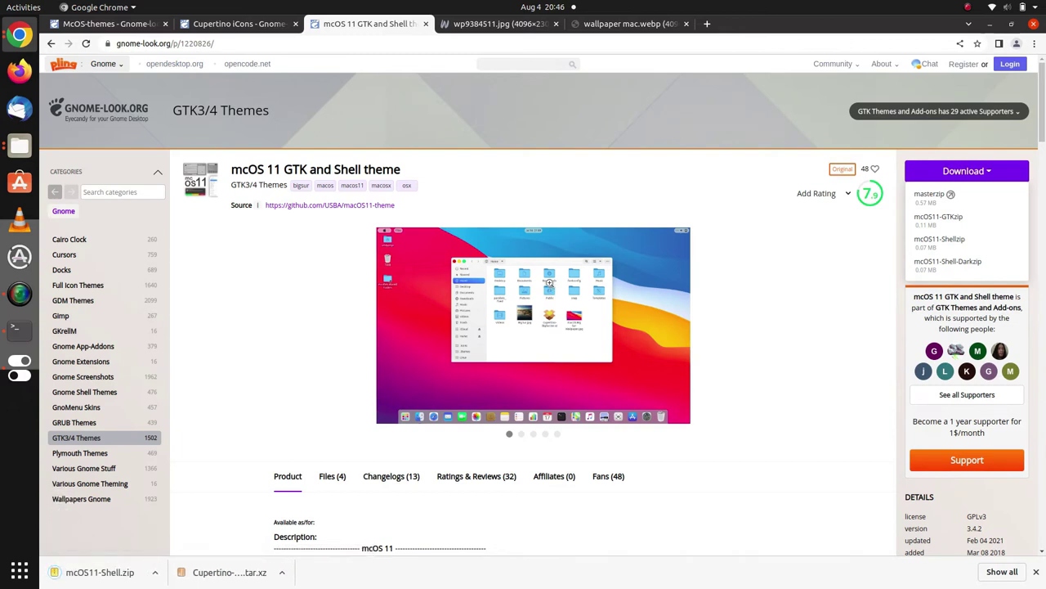
left_click(990, 25)
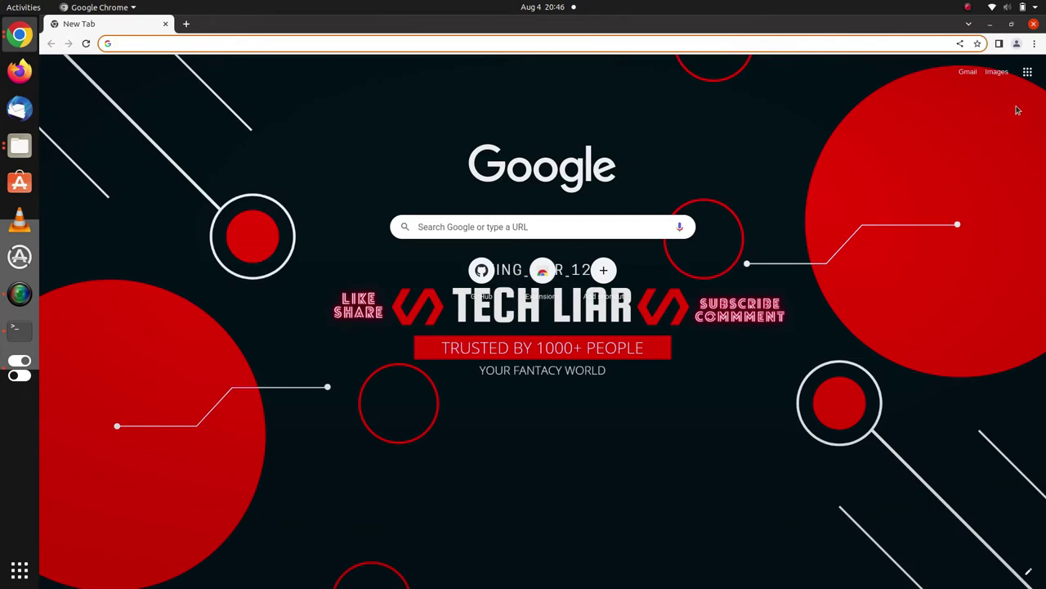
Step: Close the browser window and extract Cupertino-Catalina.tar.xz in the Downloads folder
left_click(1038, 28)
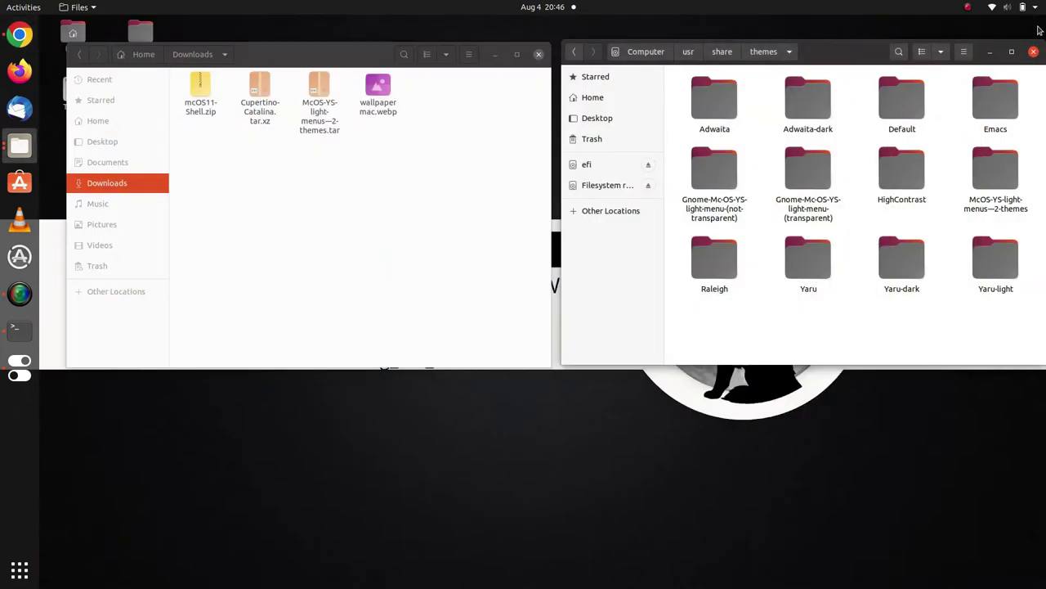
left_click(630, 463)
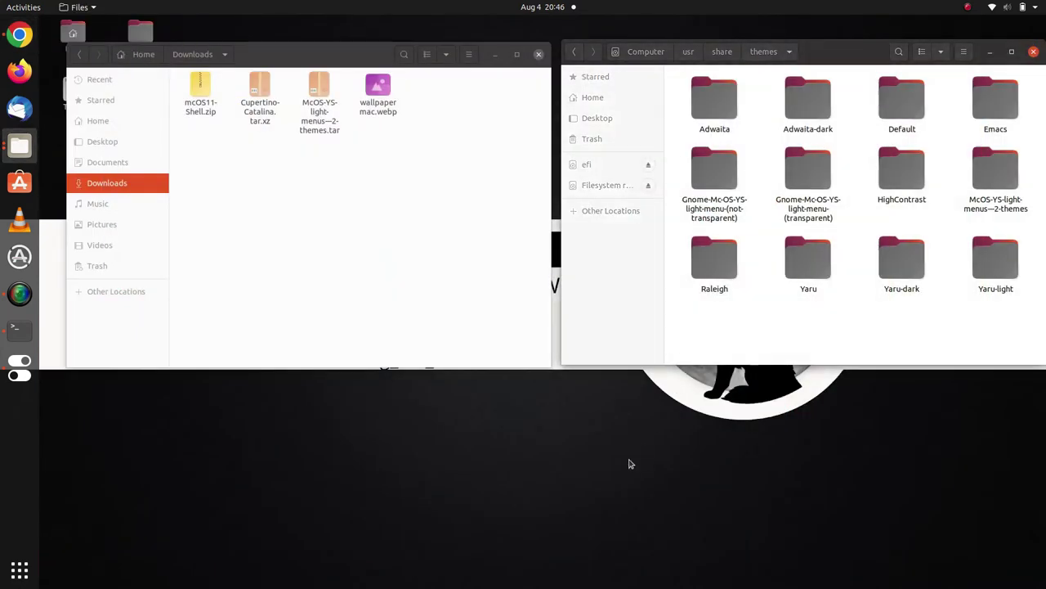
left_click(276, 123)
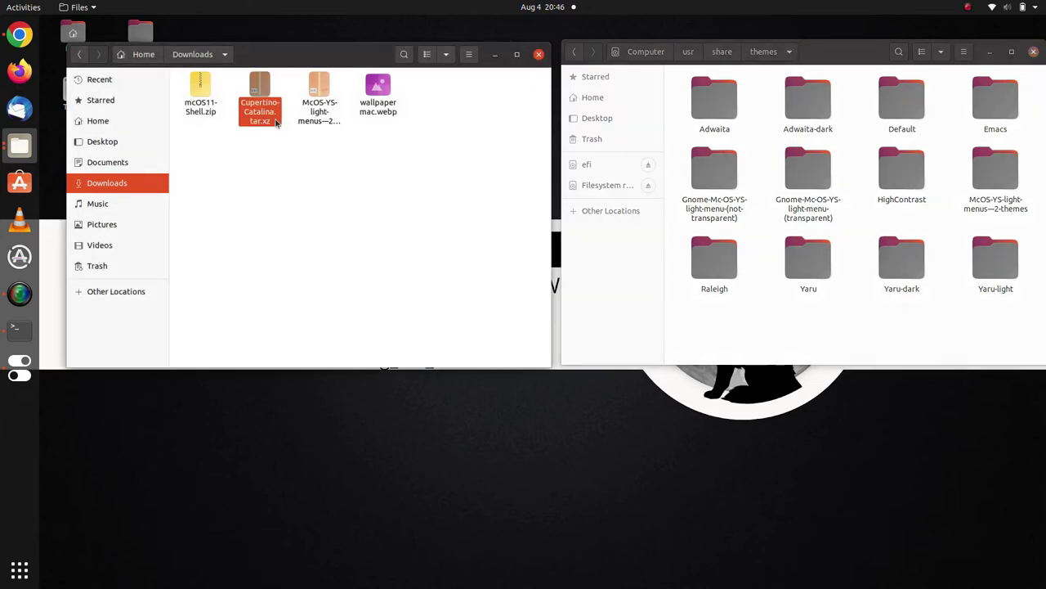
right_click(255, 90)
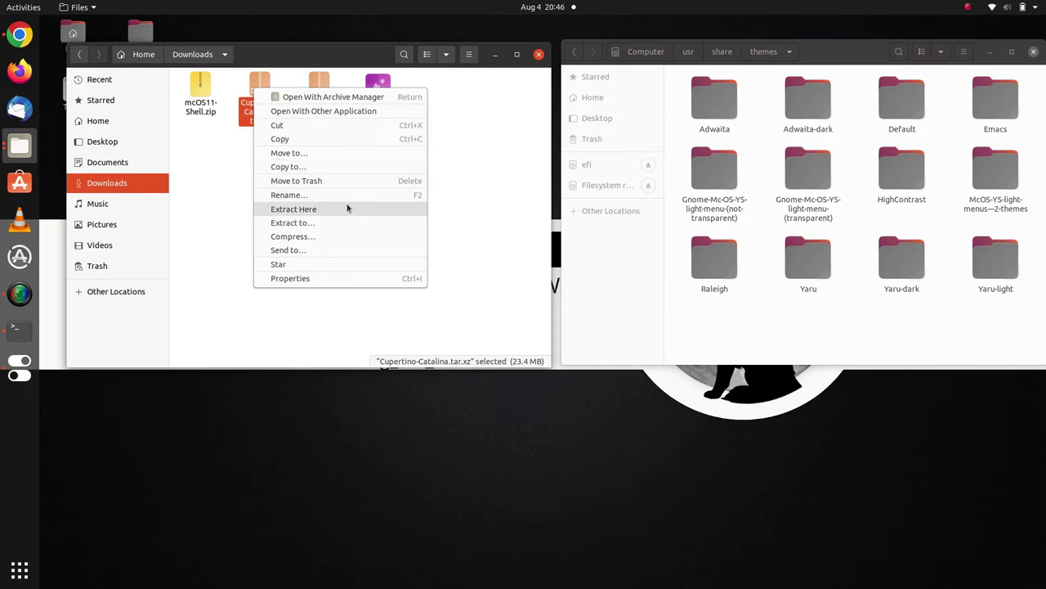
left_click(346, 209)
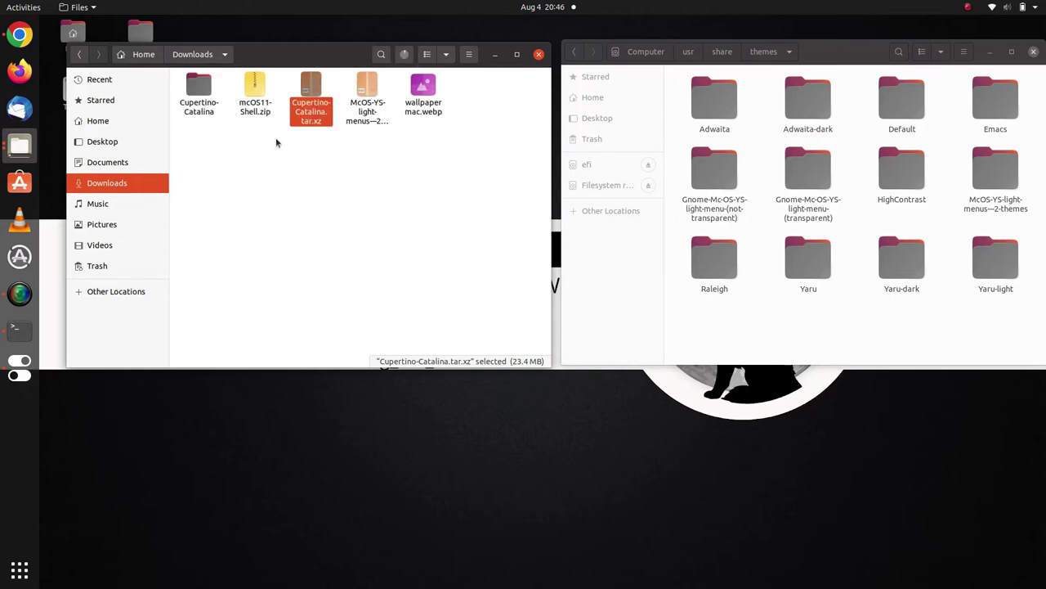
left_click(411, 55)
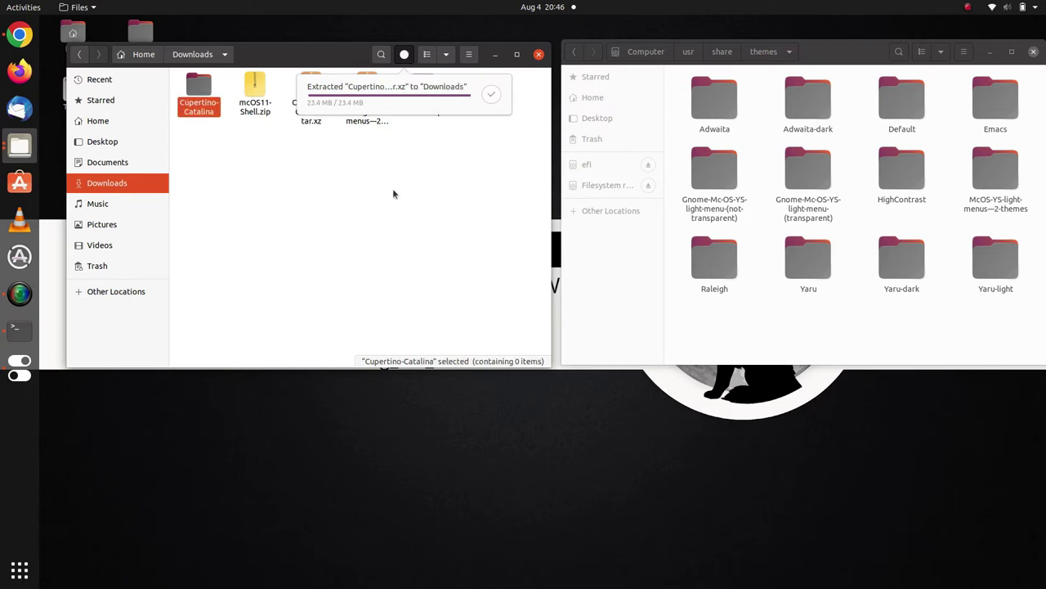
Step: Extract mcOS11-Shell.zip in the Downloads folder
left_click(253, 80)
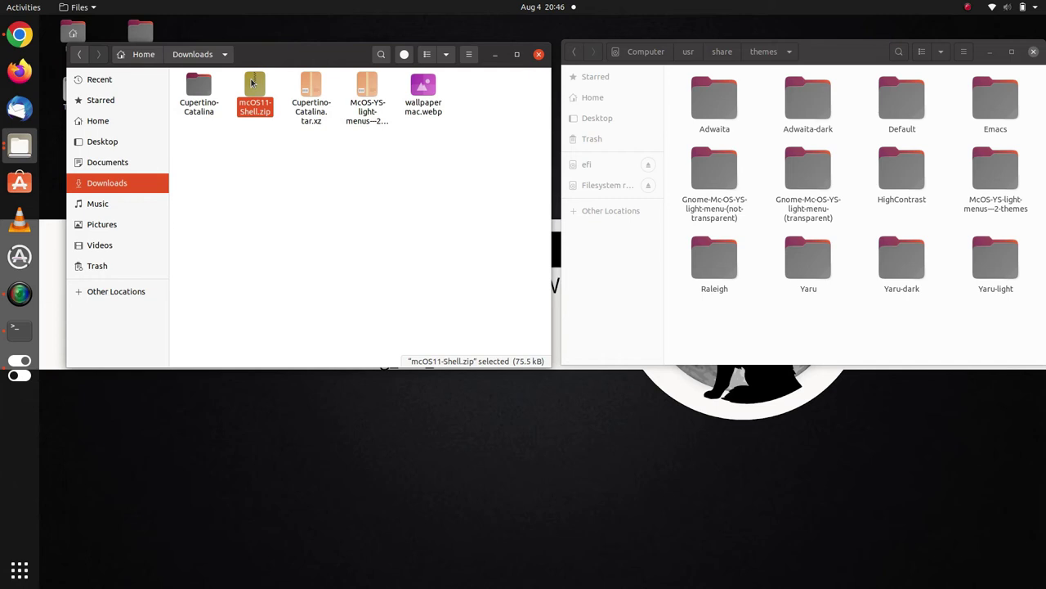
right_click(253, 79)
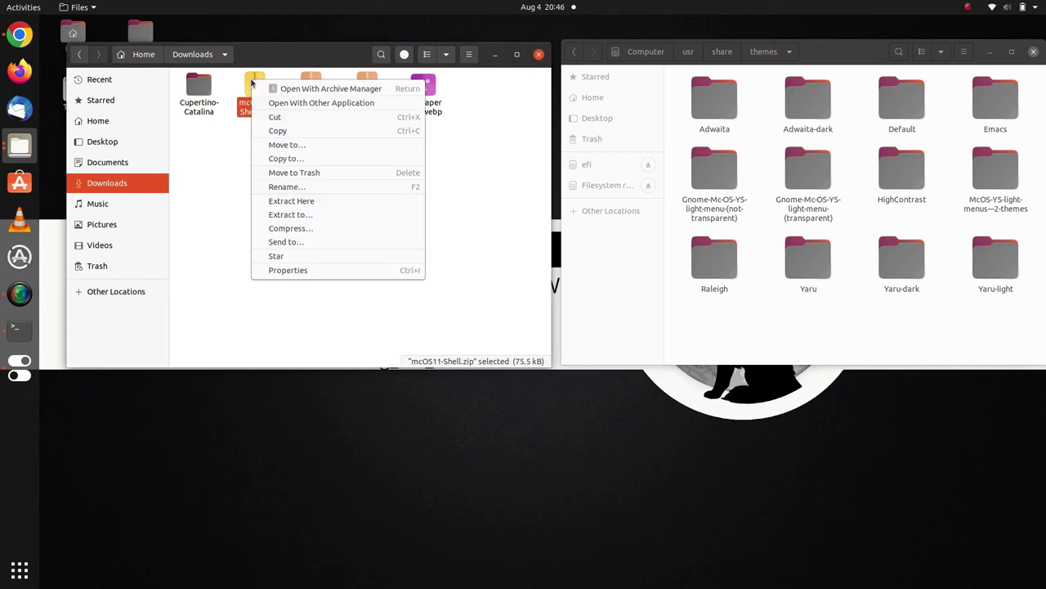
left_click(313, 201)
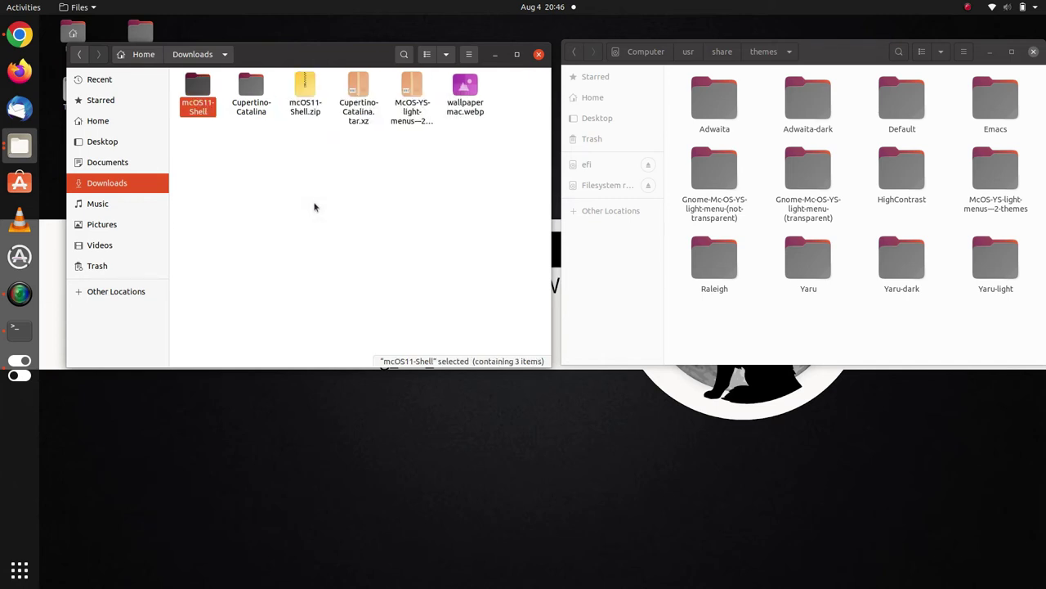
left_click(314, 207)
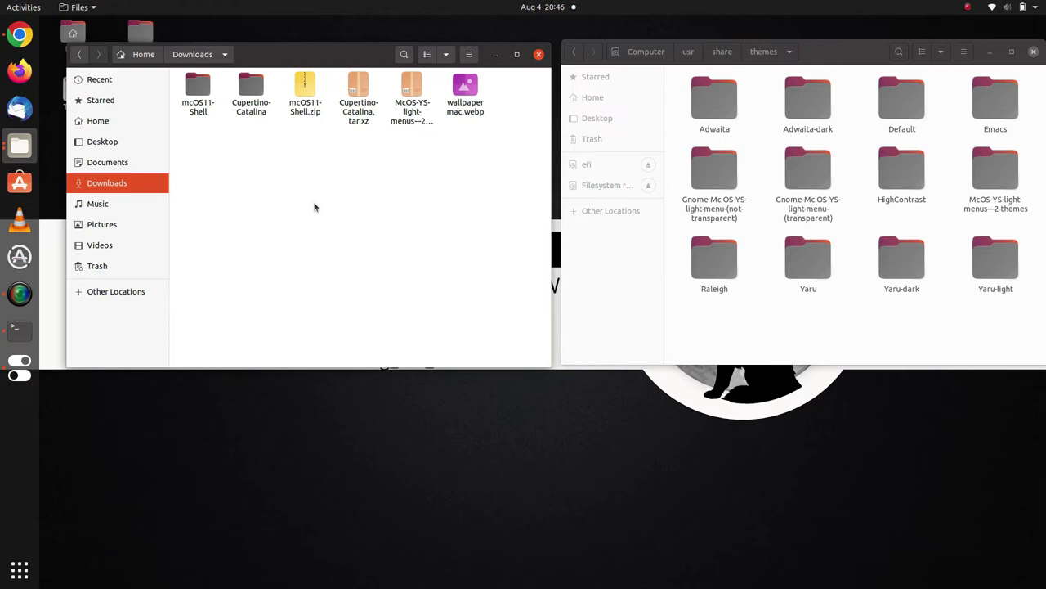
Step: Look through the contents of the extracted Cupertino-Catalina folder and return to Downloads
double_click(246, 92)
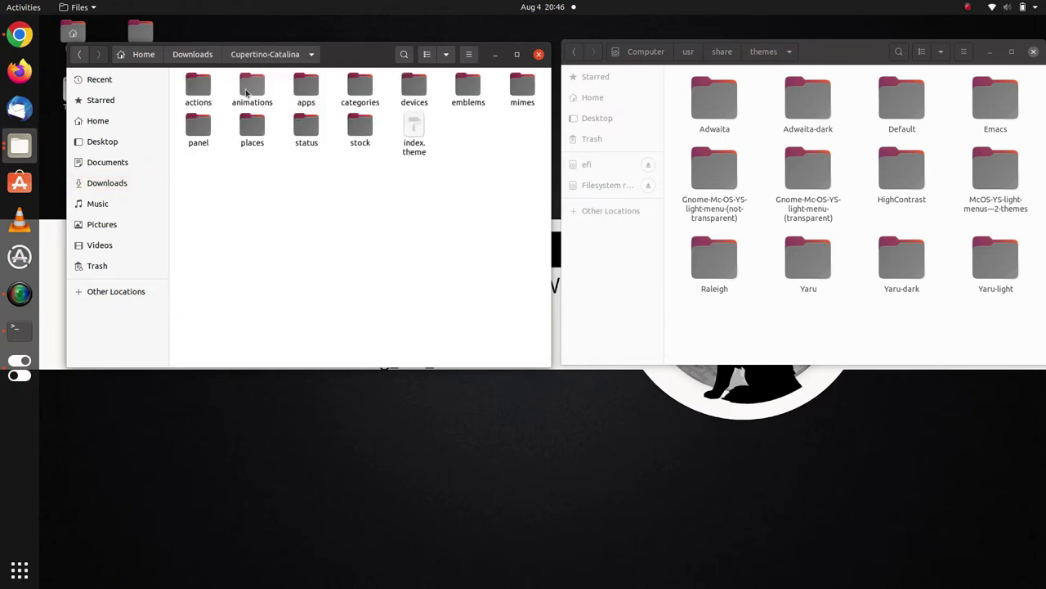
left_click(190, 54)
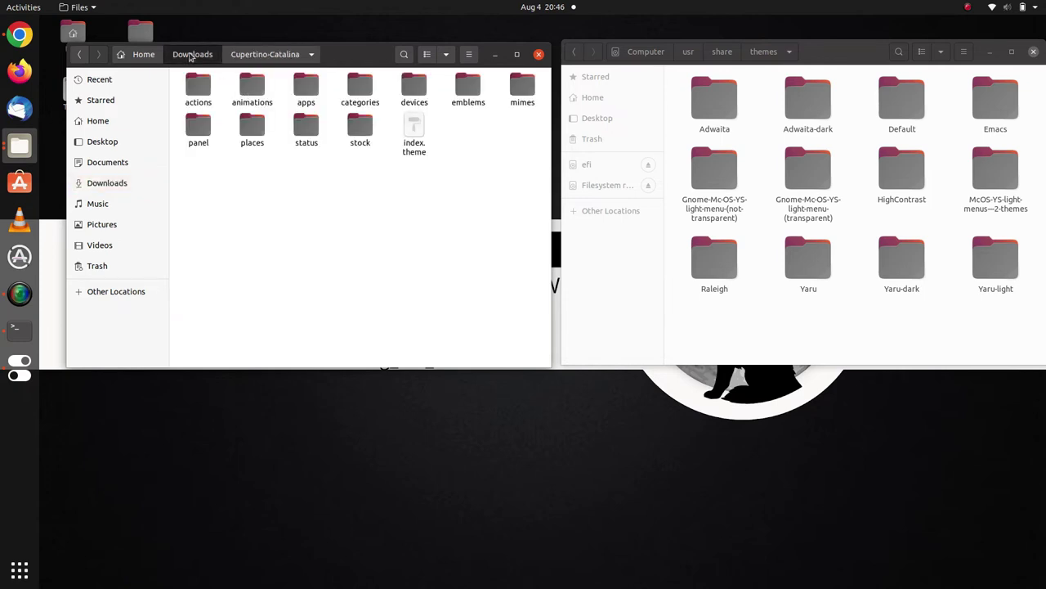
left_click(292, 142)
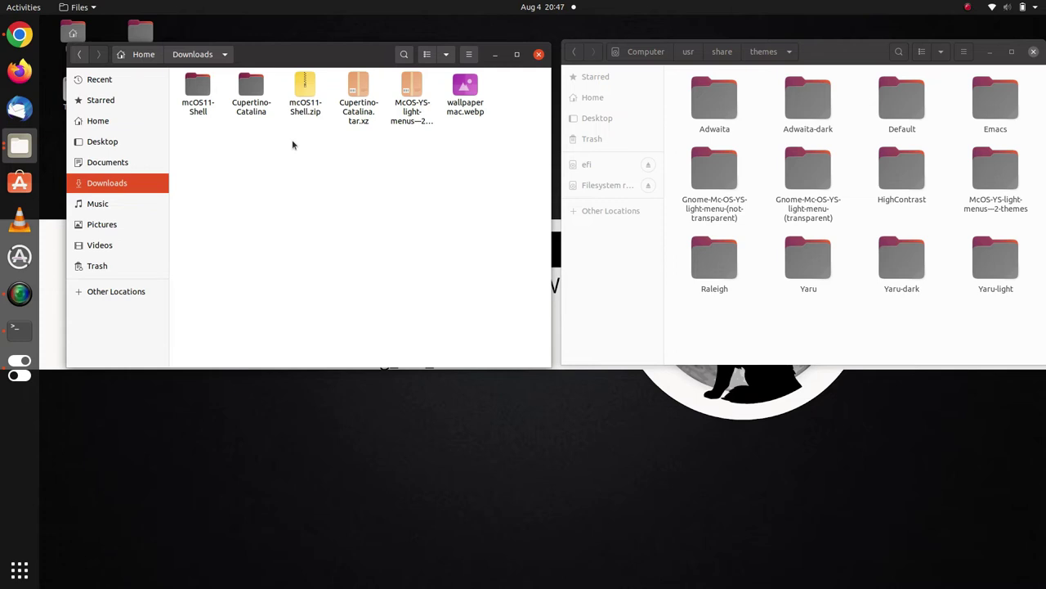
Step: Go up from the themes folder to /usr/share and open its icons folder
left_click(723, 53)
left_click(723, 52)
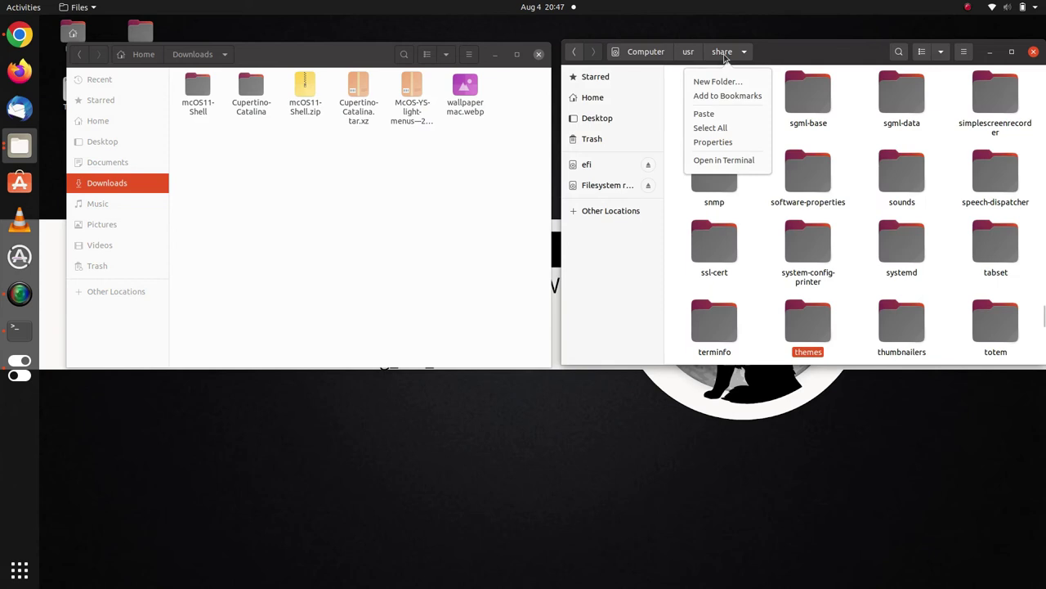
left_click(723, 52)
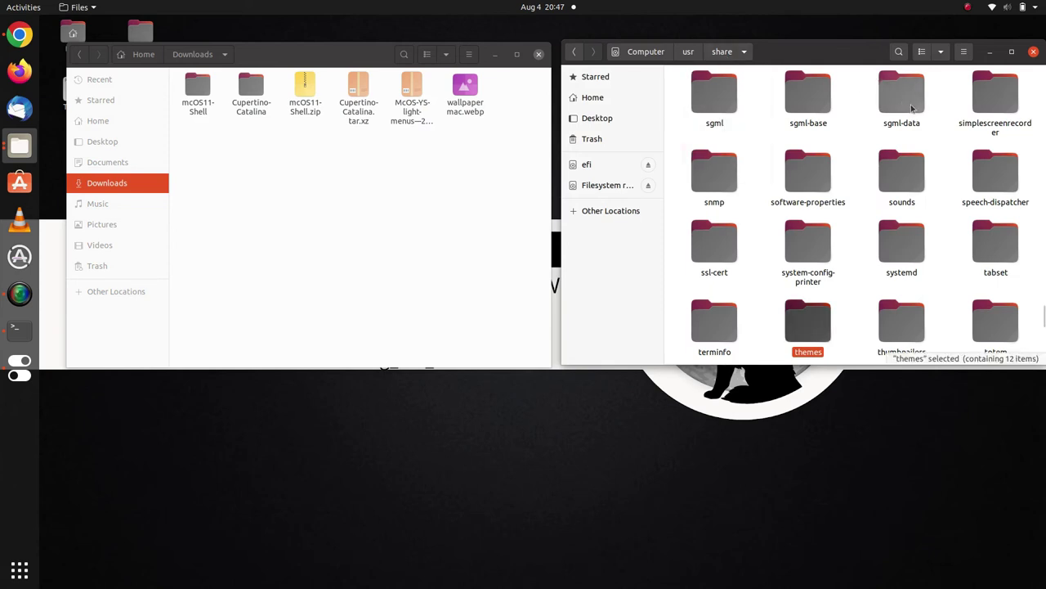
scroll(903, 188, "down", 10)
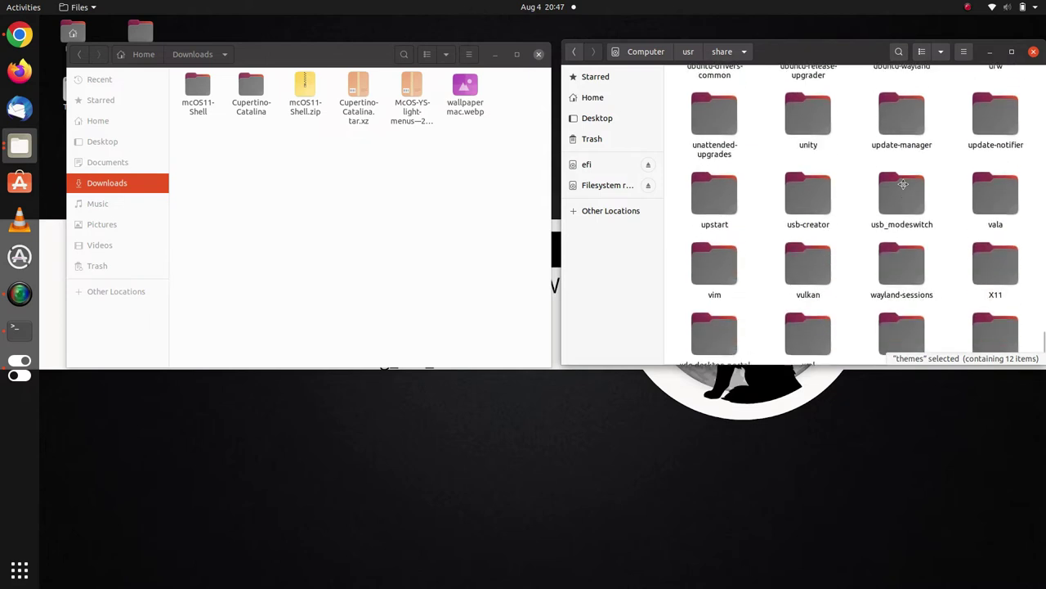
scroll(903, 184, "up", 5)
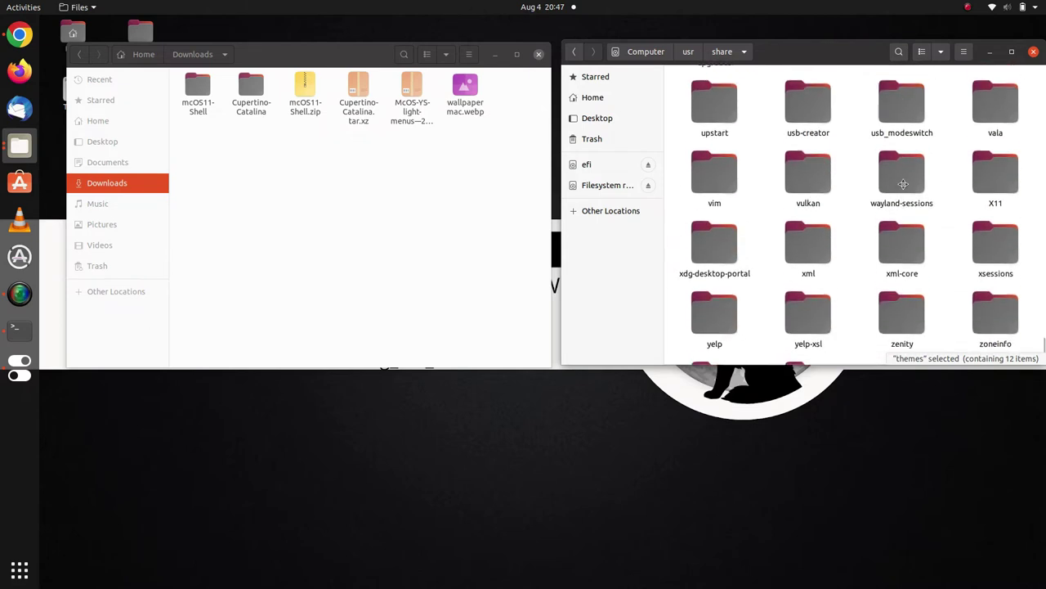
scroll(903, 184, "up", 5)
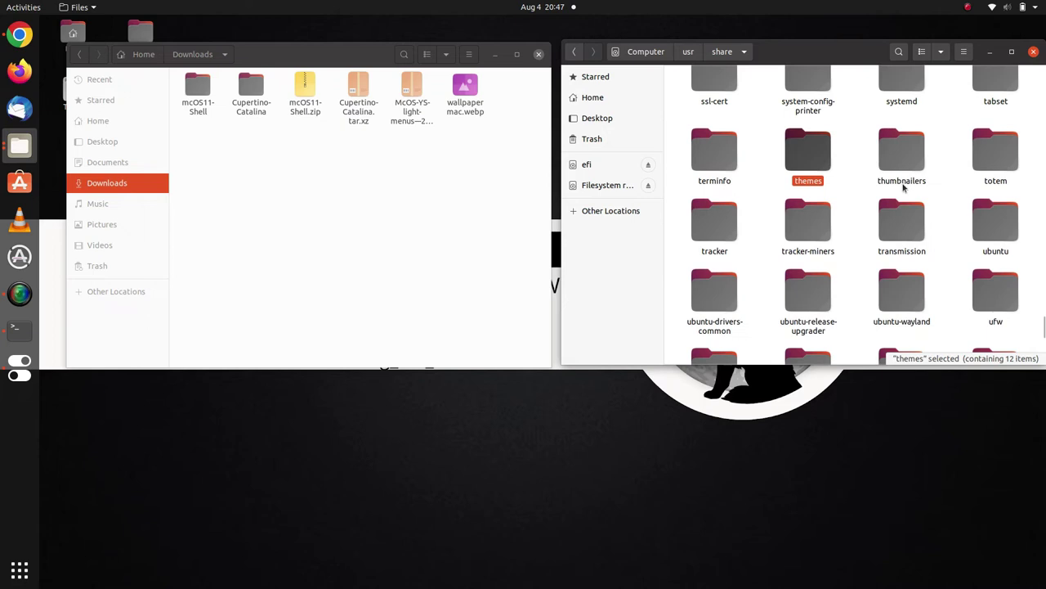
scroll(904, 184, "up", 5)
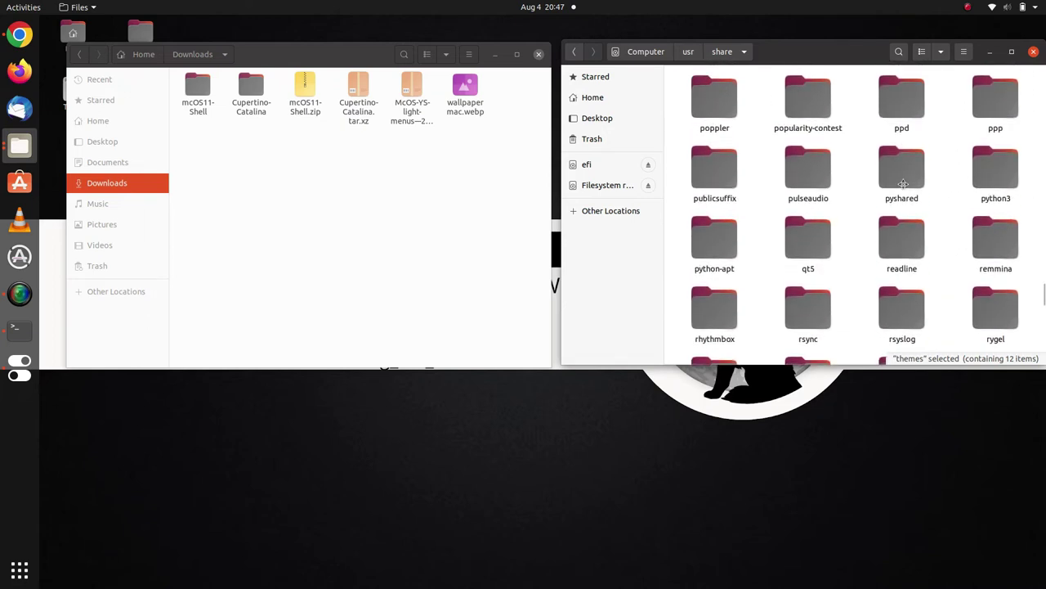
scroll(903, 187, "up", 5)
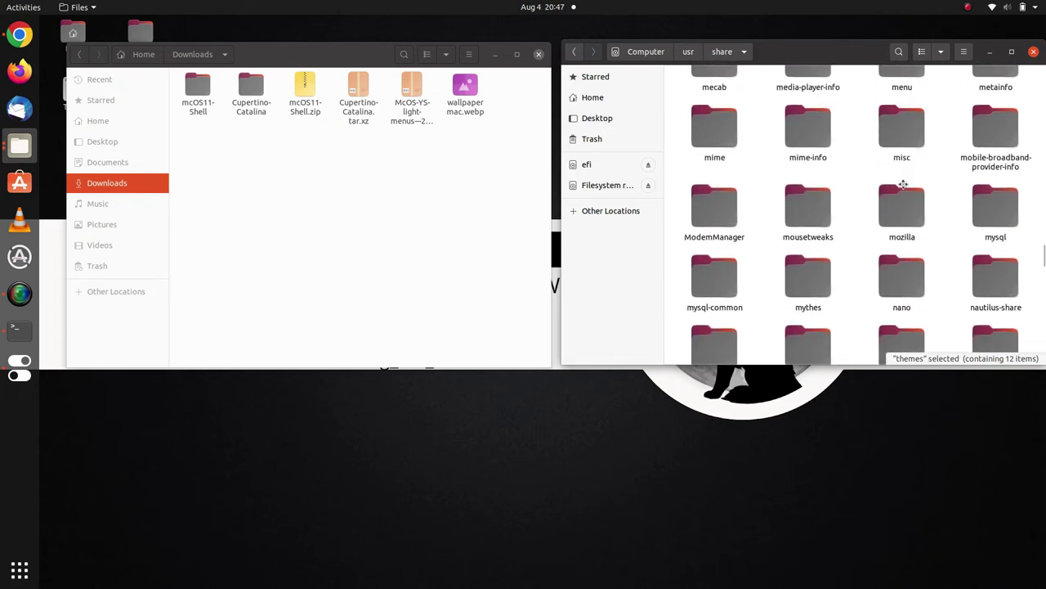
scroll(903, 184, "up", 5)
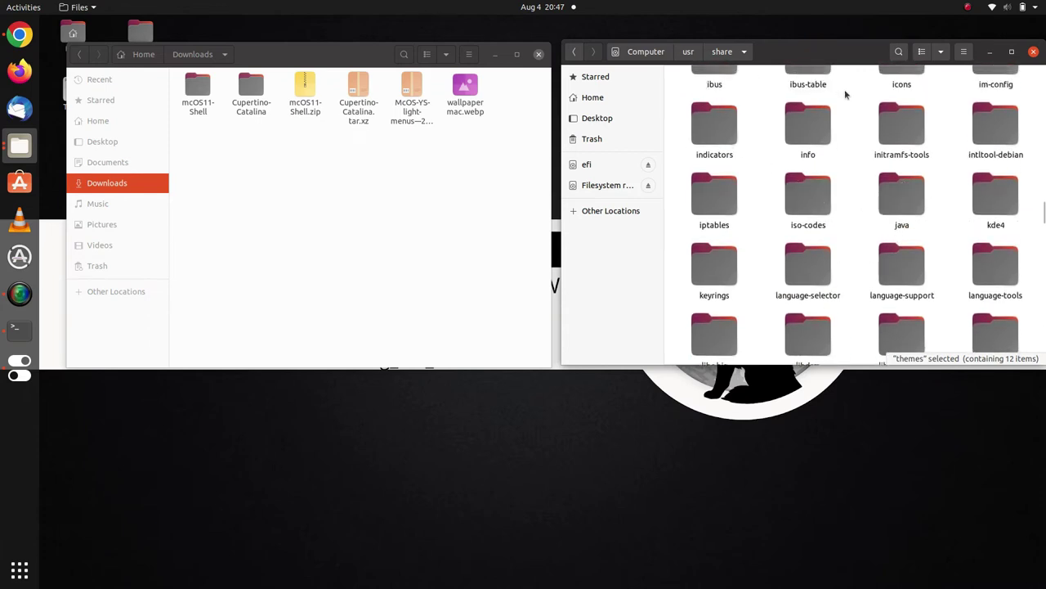
scroll(899, 122, "up", 3)
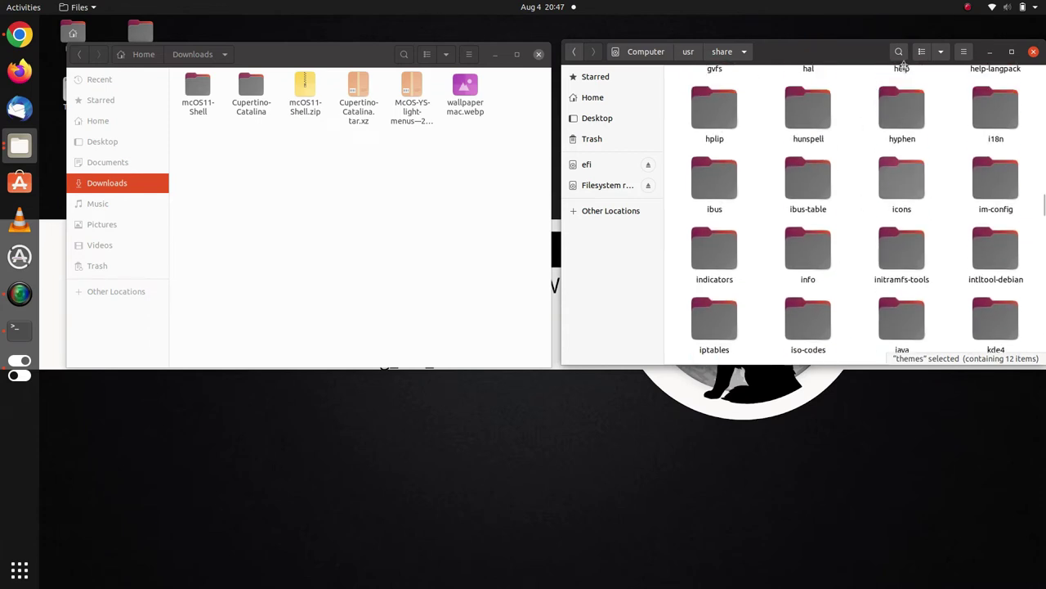
double_click(901, 181)
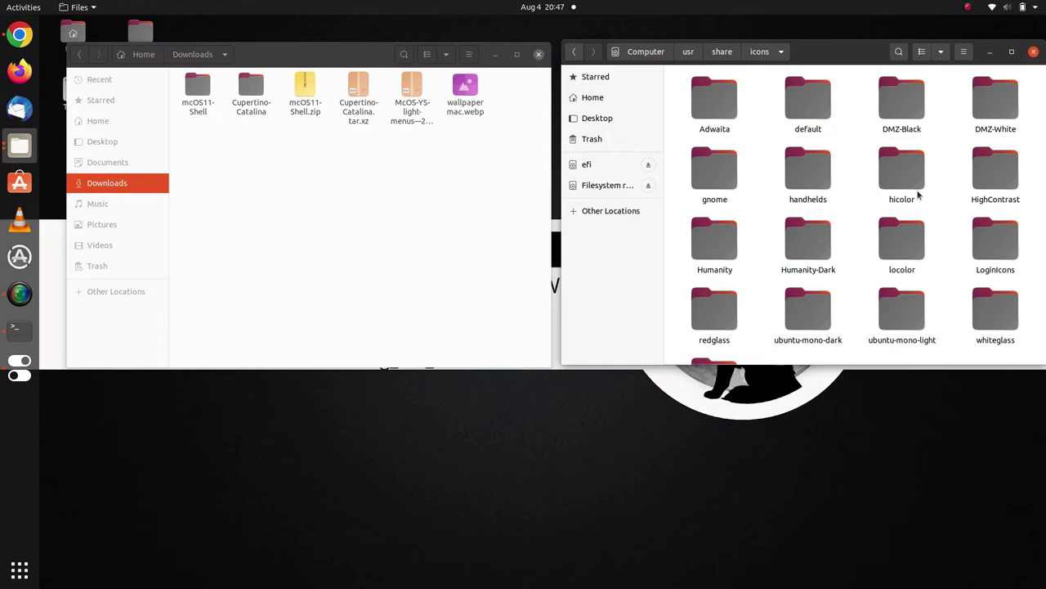
Step: Move the Cupertino-Catalina folder from Downloads into /usr/share/icons
left_click(251, 90)
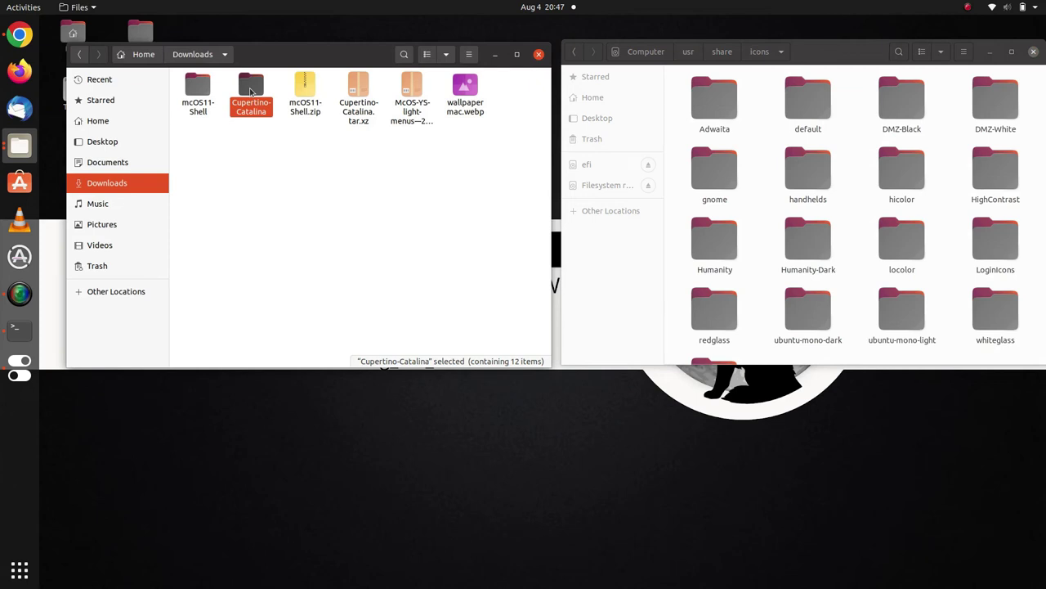
left_click_drag(266, 92, 775, 218)
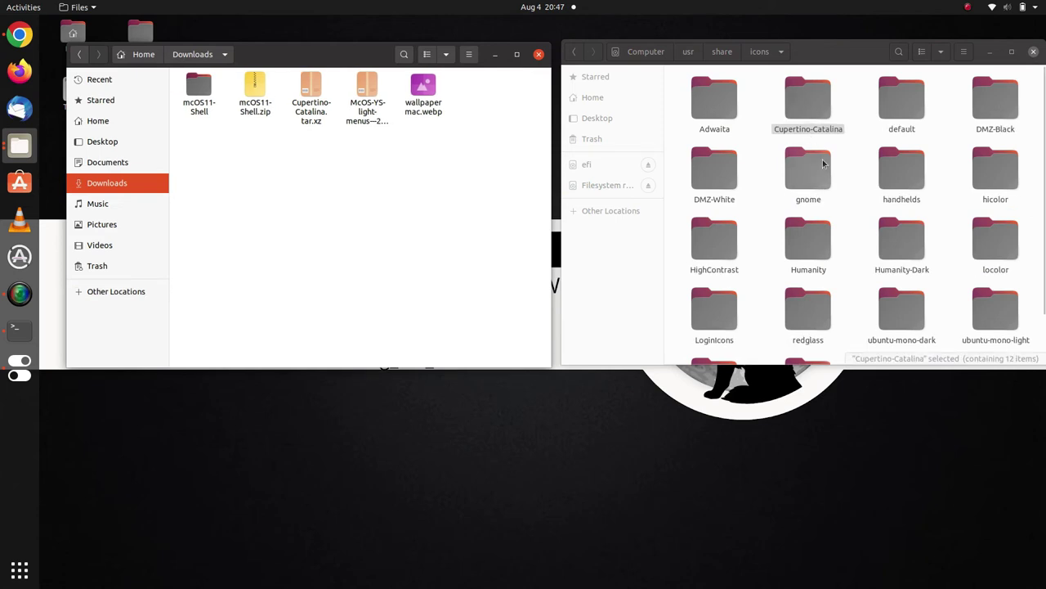
left_click(810, 86)
key("Down")
double_click(803, 86)
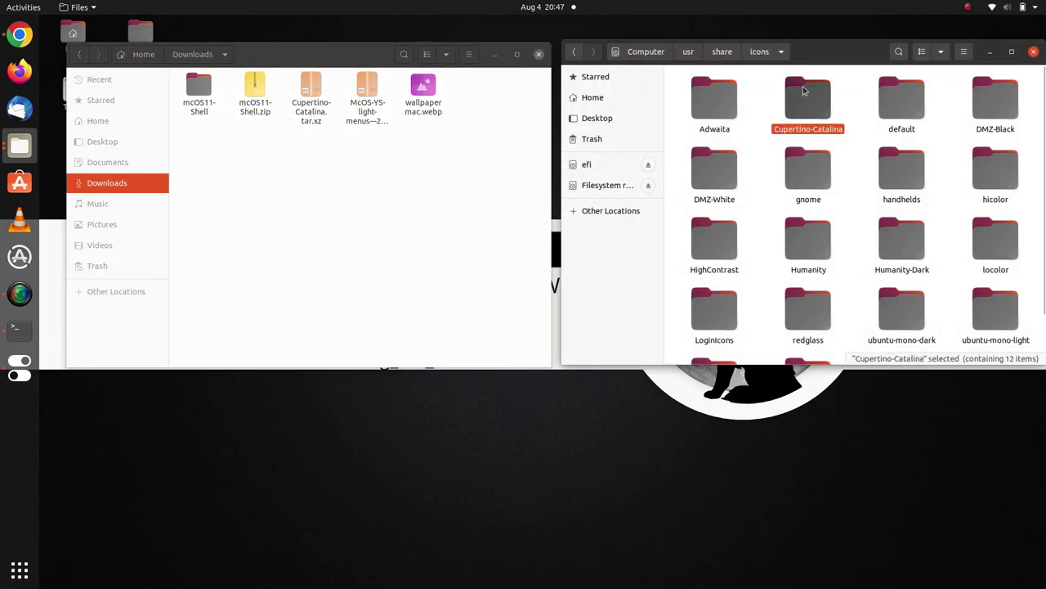
left_click_drag(759, 47, 761, 59)
left_click(760, 63)
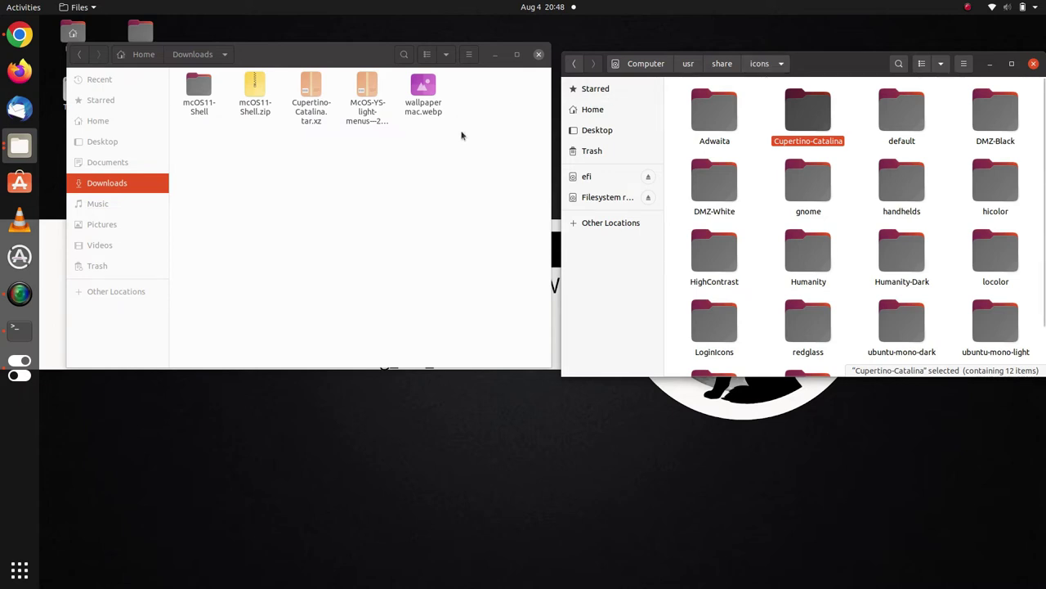
Step: Open the Home folder in the file window that shows /usr/share/icons
left_click(341, 169)
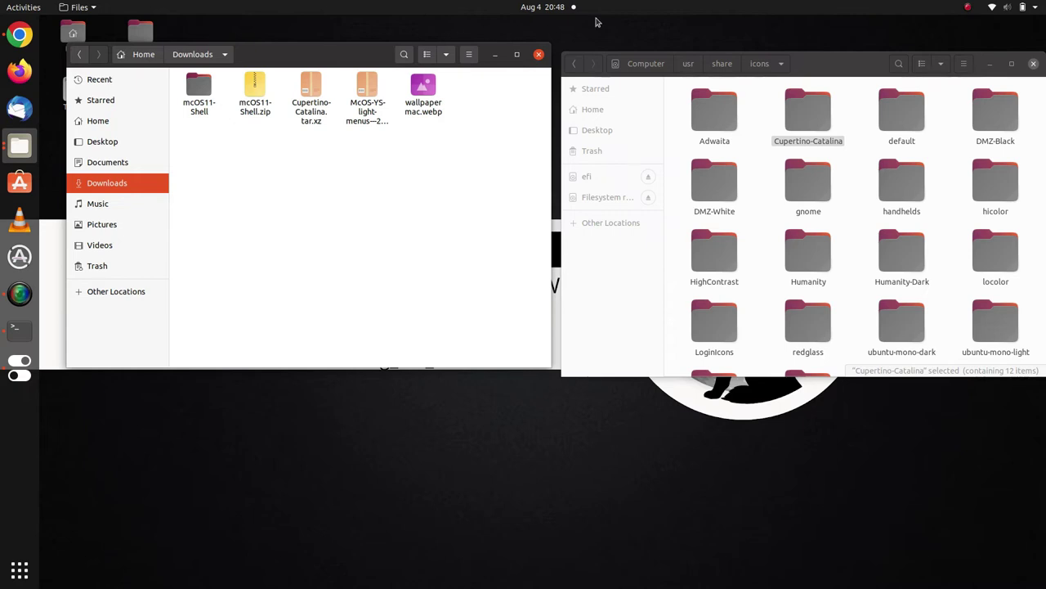
left_click(604, 178)
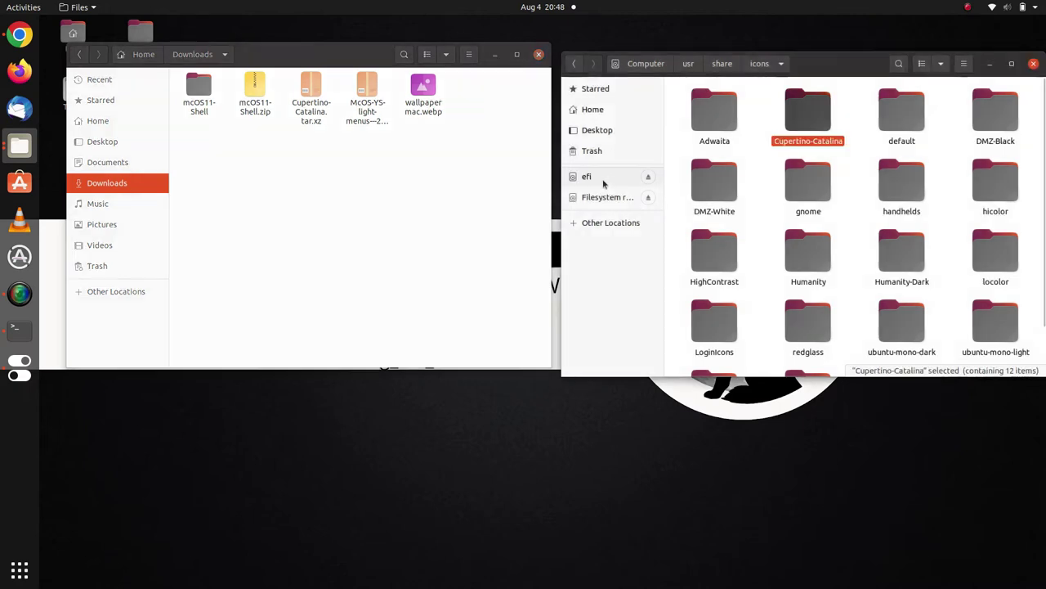
left_click(610, 114)
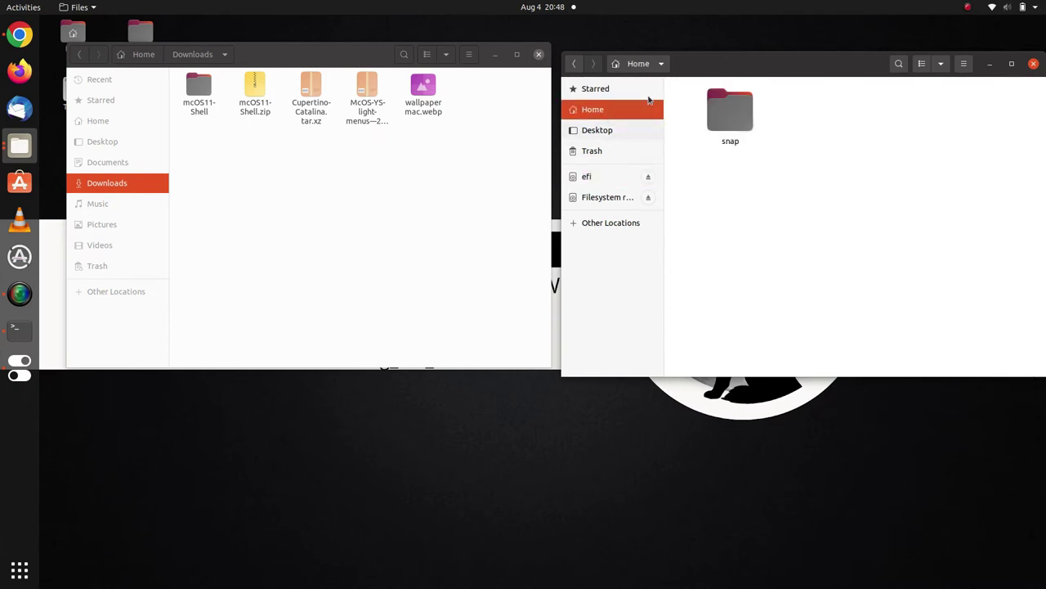
left_click(19, 146)
left_click(22, 154)
left_click(22, 153)
left_click(22, 155)
left_click(22, 155)
left_click(22, 154)
left_click(22, 154)
left_click(225, 221)
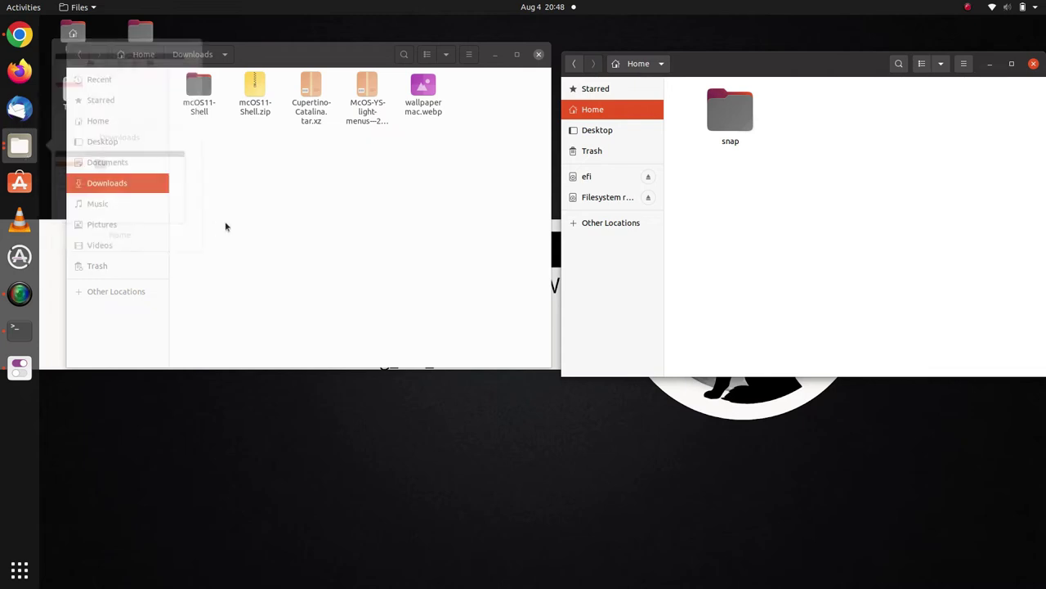
Step: Try to open the Desktop folder in the file window beside Downloads, and dismiss the error message
type("e")
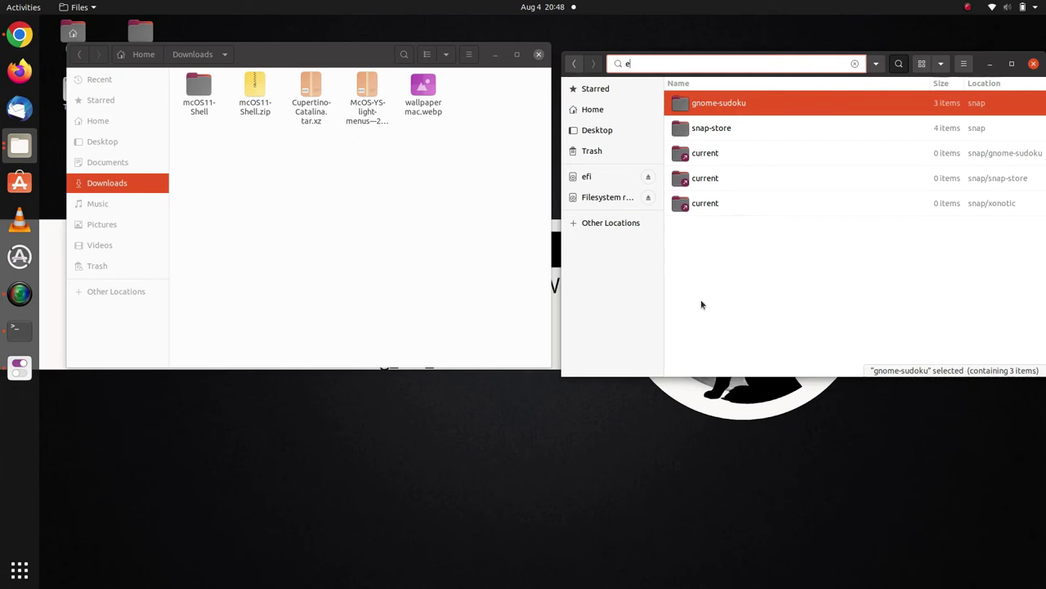
left_click(613, 112)
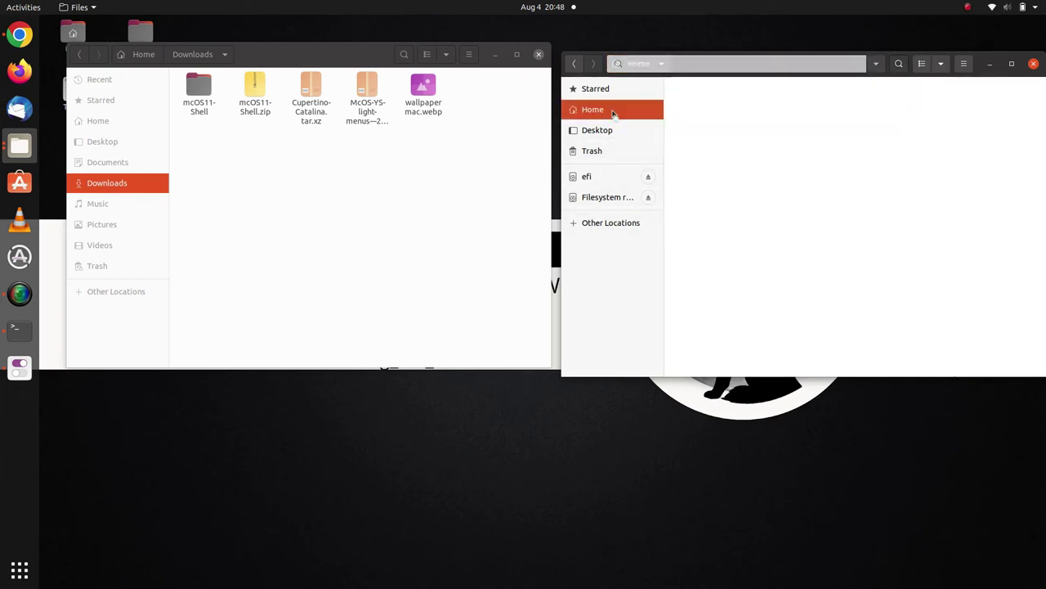
left_click(614, 133)
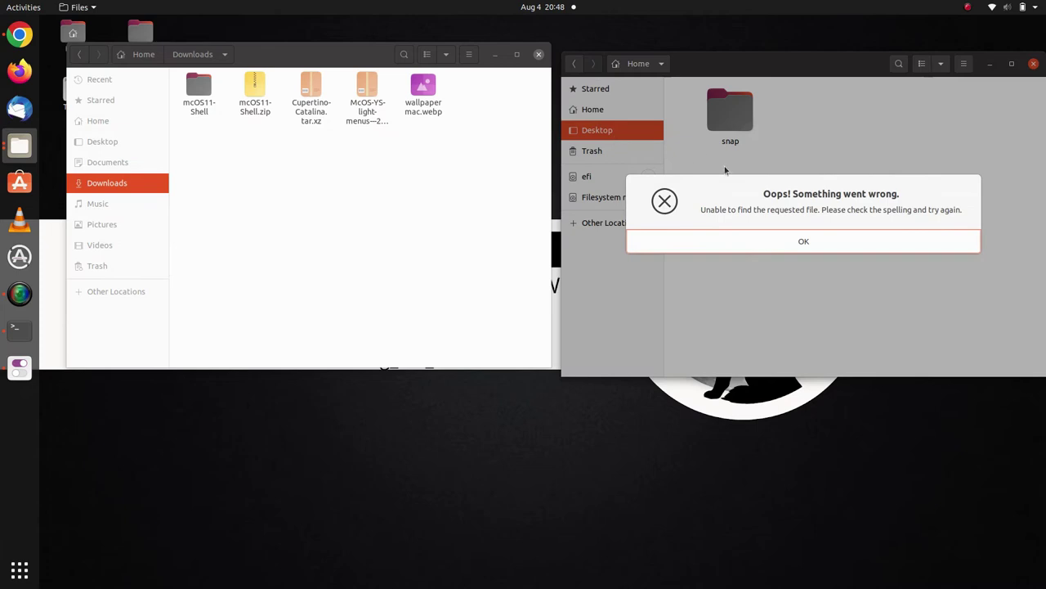
left_click(790, 243)
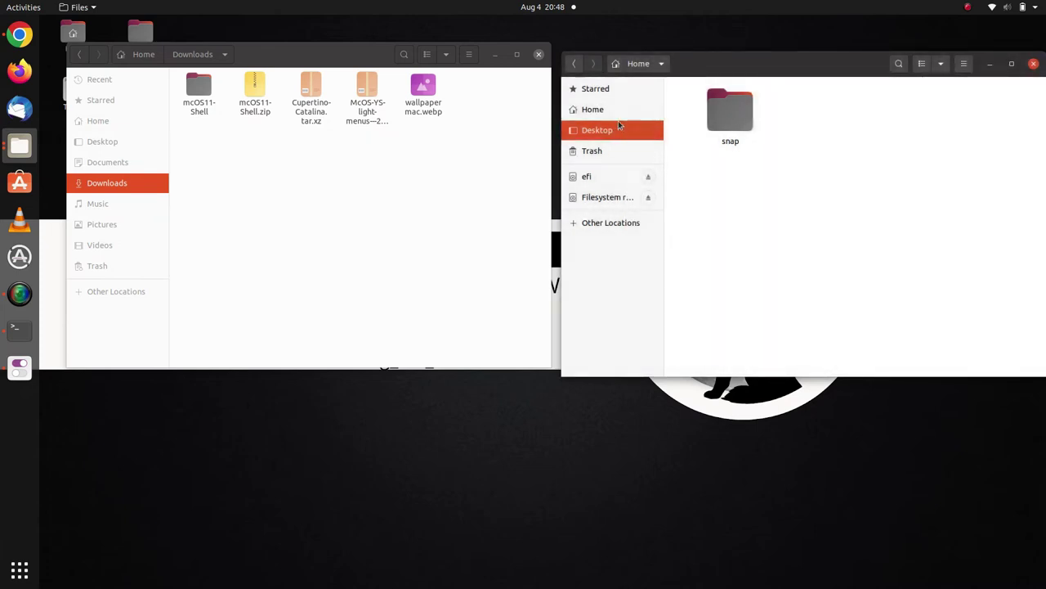
Step: Turn on Show Hidden Files for the Home folder in the file window beside Downloads
left_click(614, 107)
right_click(789, 178)
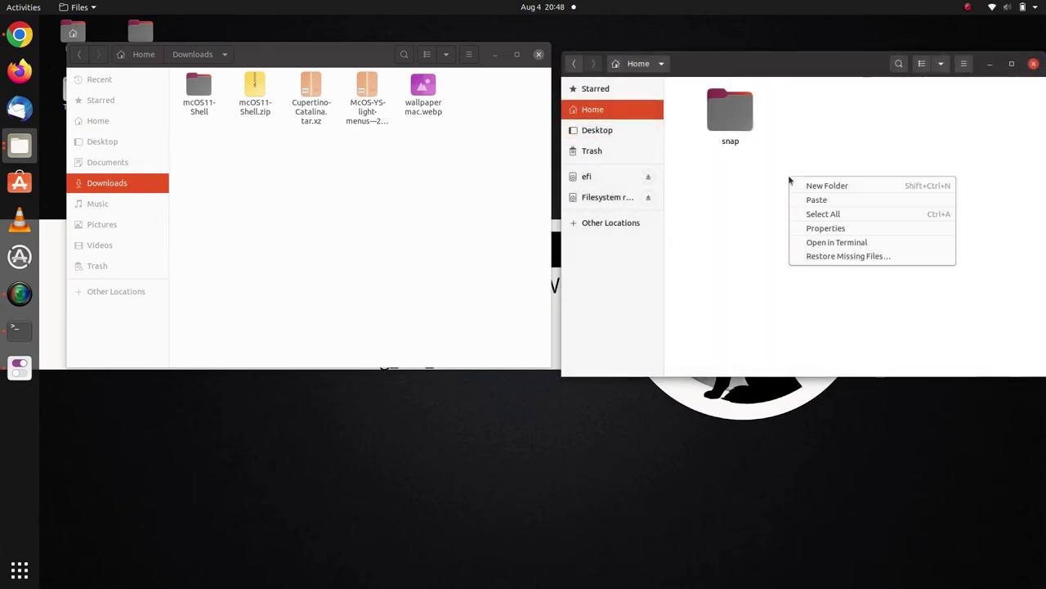
left_click(966, 77)
left_click(963, 66)
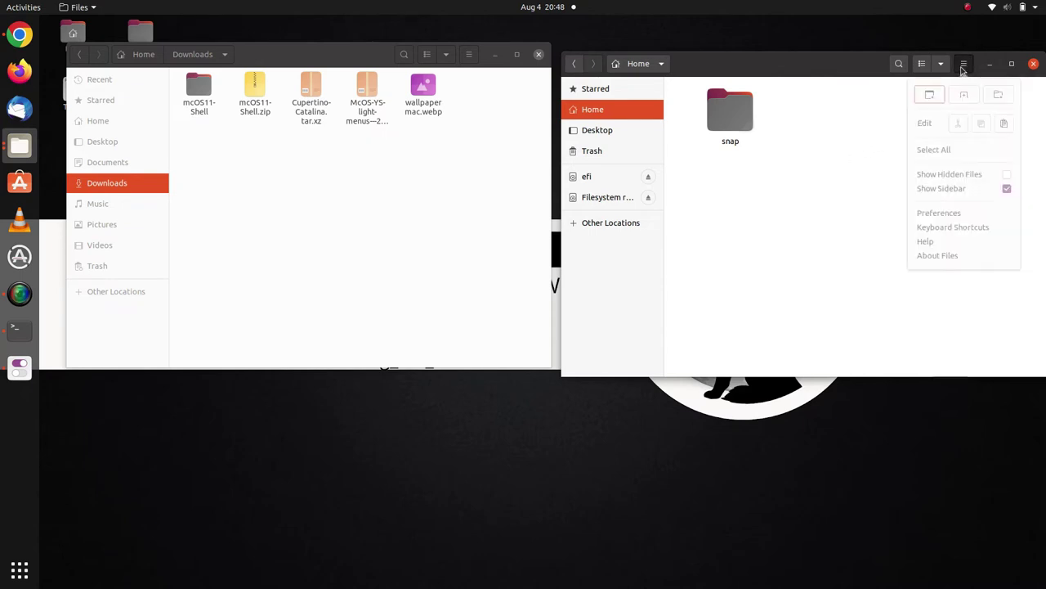
left_click(974, 182)
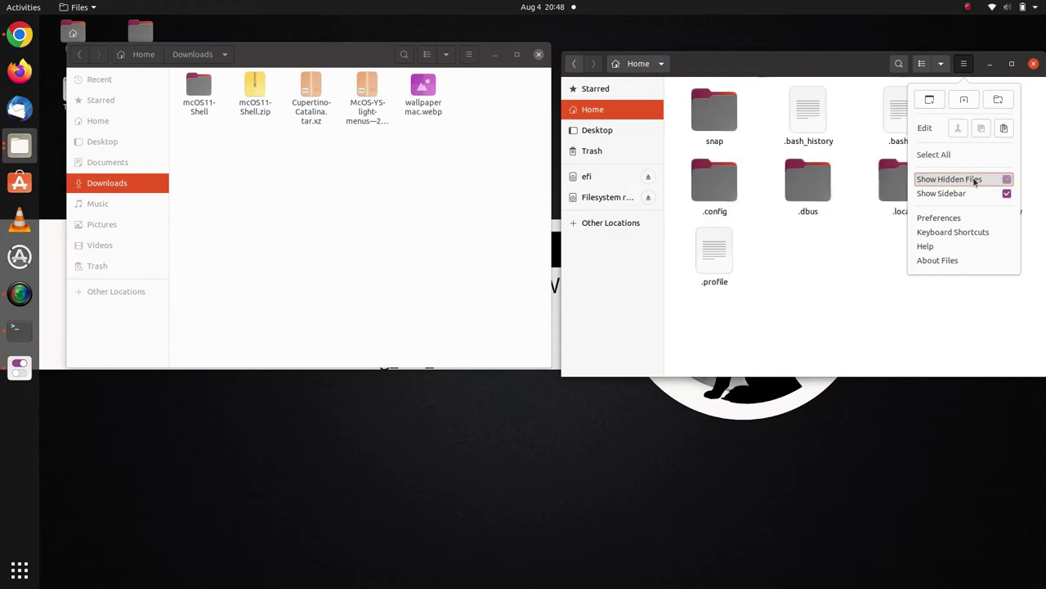
left_click(828, 268)
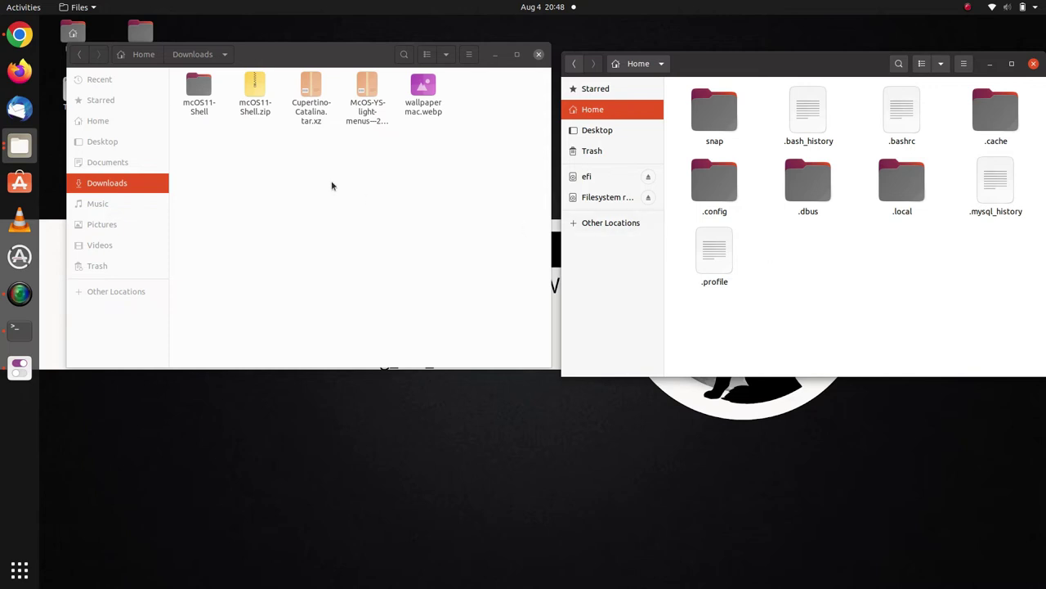
Step: Open Home in the file window that shows Downloads and turn on Show Hidden Files there
left_click(141, 126)
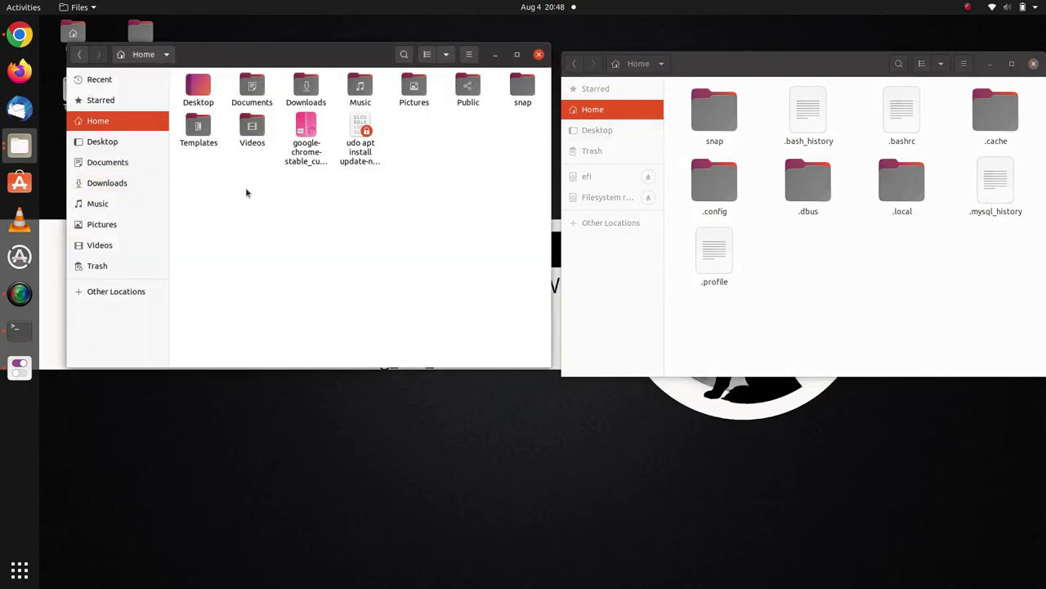
left_click(467, 54)
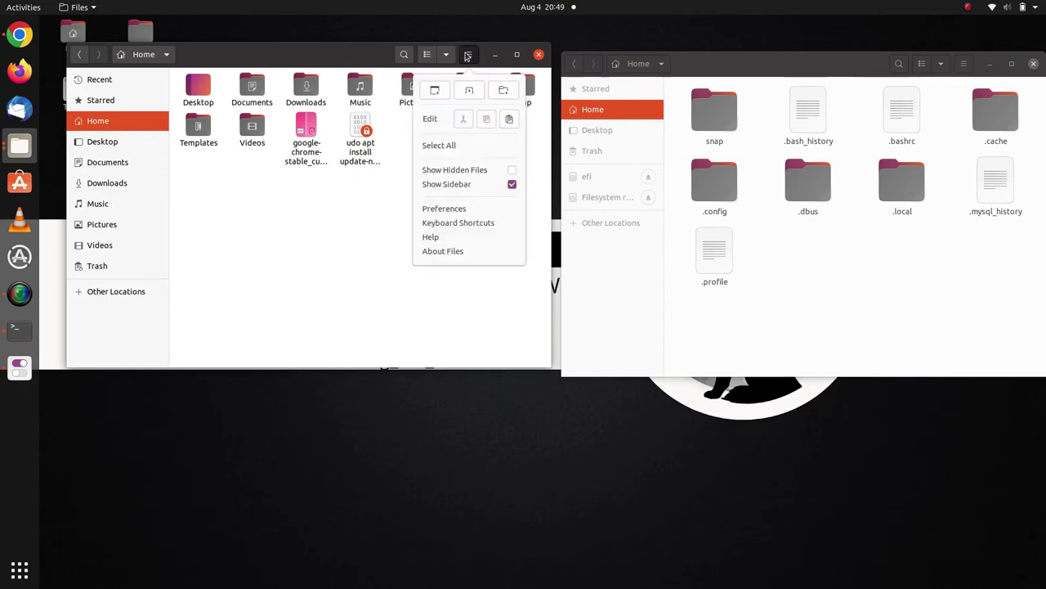
left_click(494, 171)
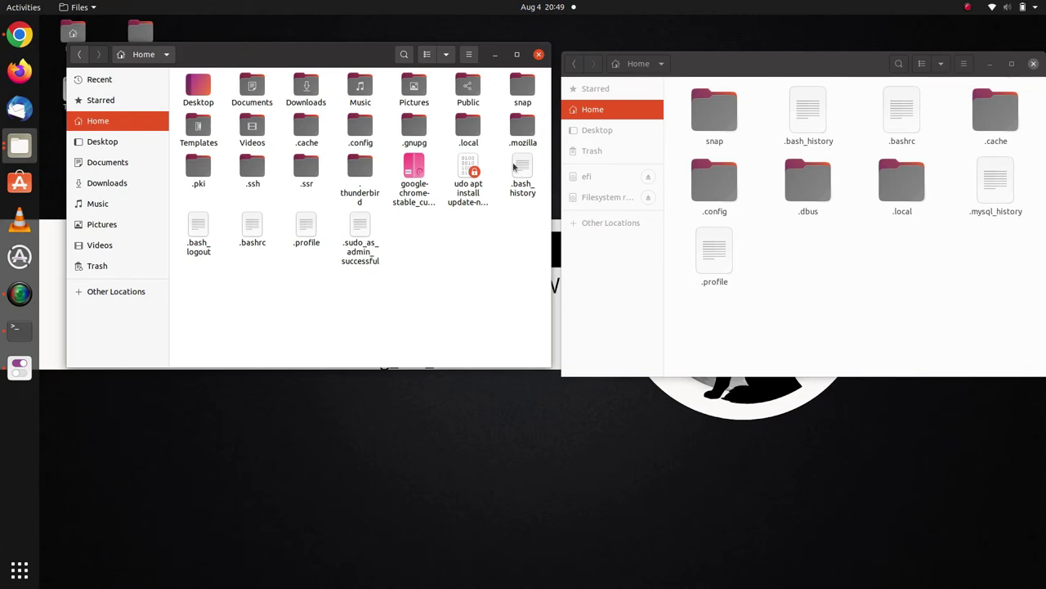
Step: Create a new folder named .themes in the Home folder that contains Downloads
right_click(444, 258)
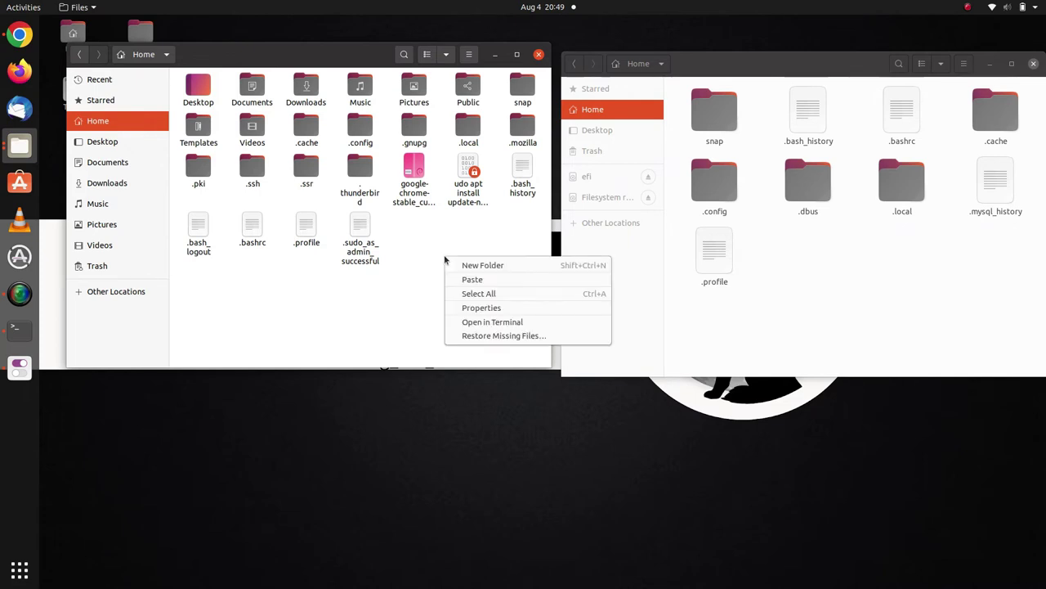
left_click(521, 268)
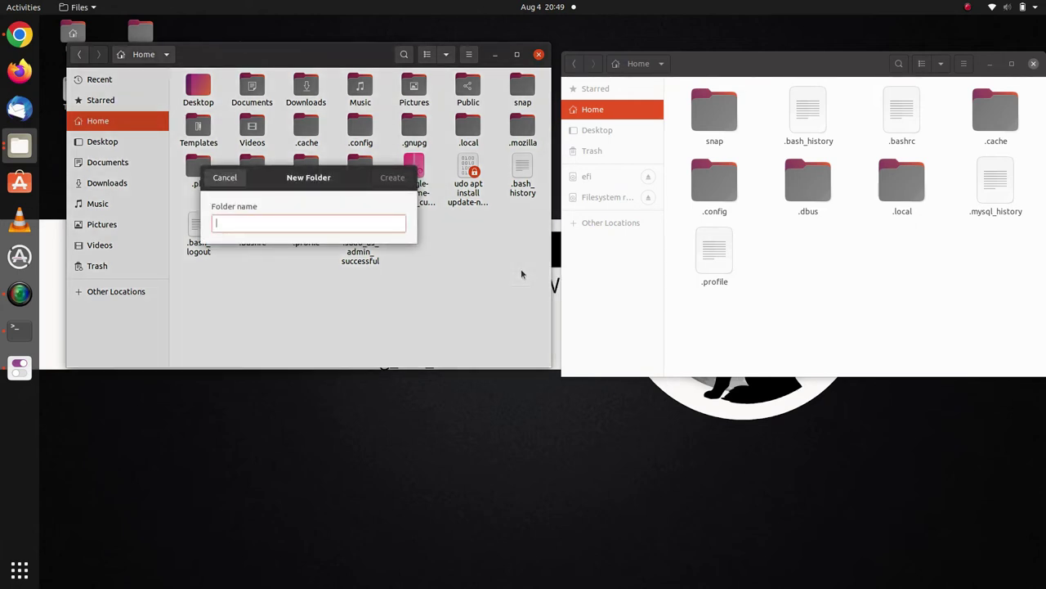
type(".")
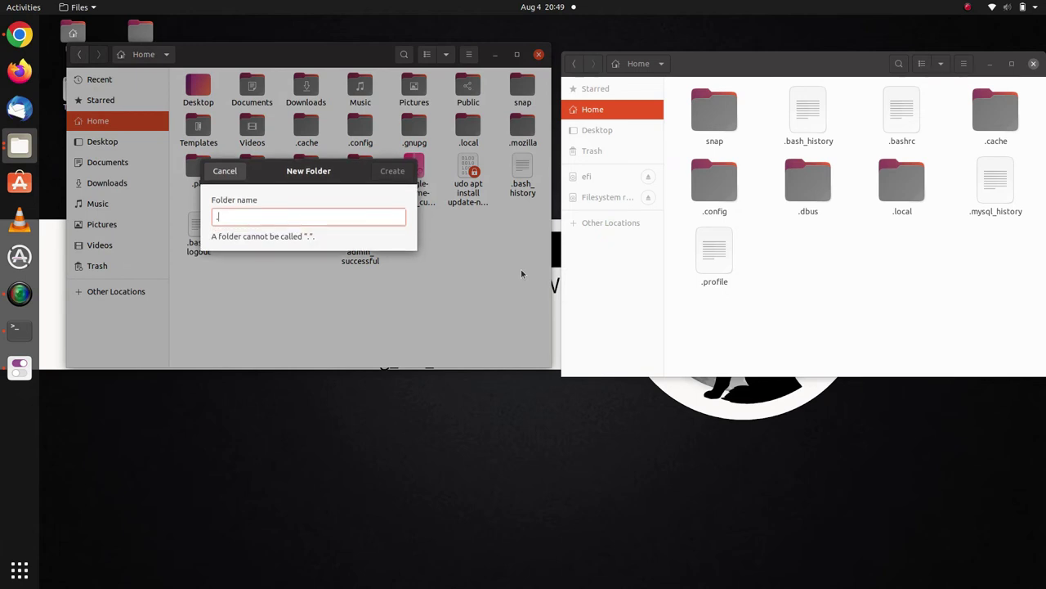
type("themes")
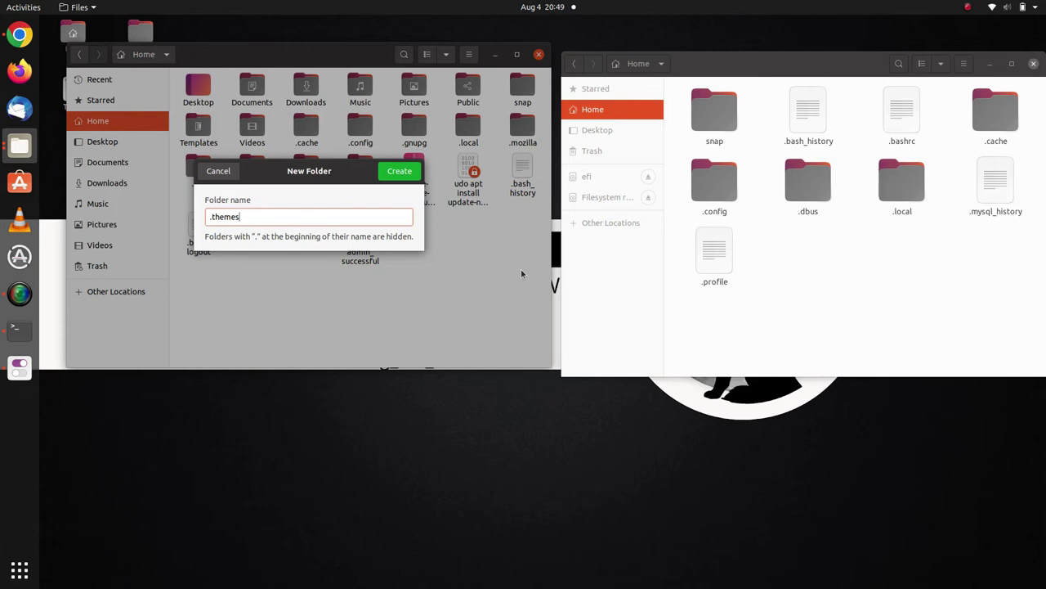
key("Return")
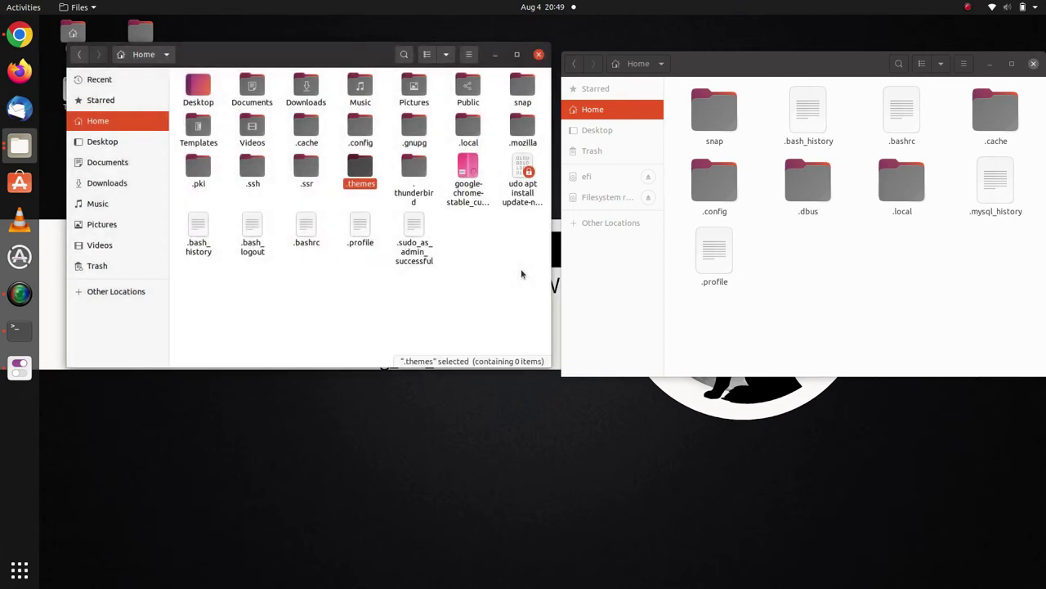
left_click(430, 280)
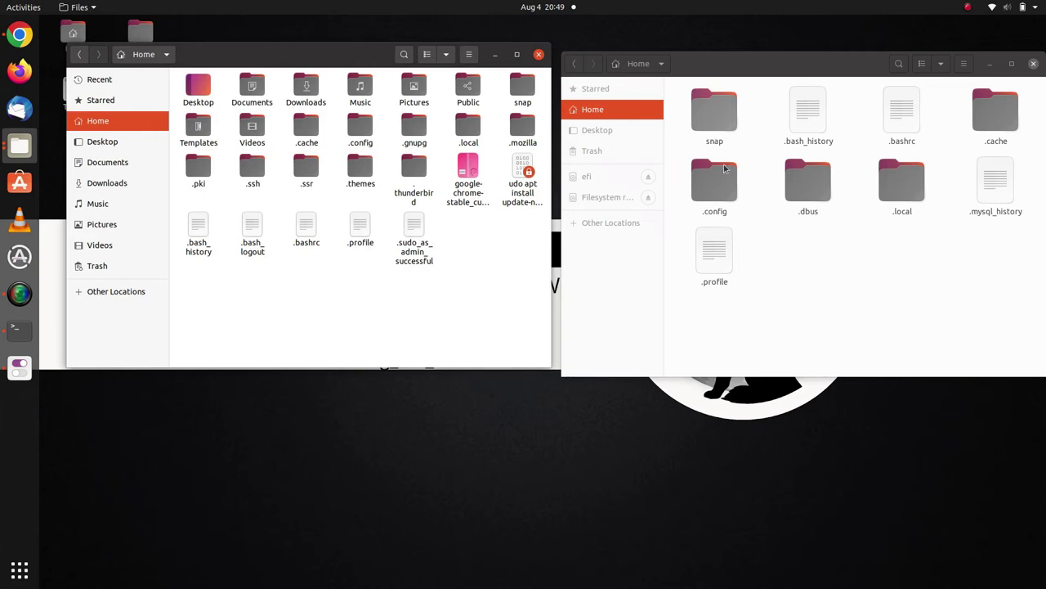
Step: Refresh the Home folder in the other file window to check whether it lists a .themes folder
left_click(790, 239)
key("F5")
key("F5")
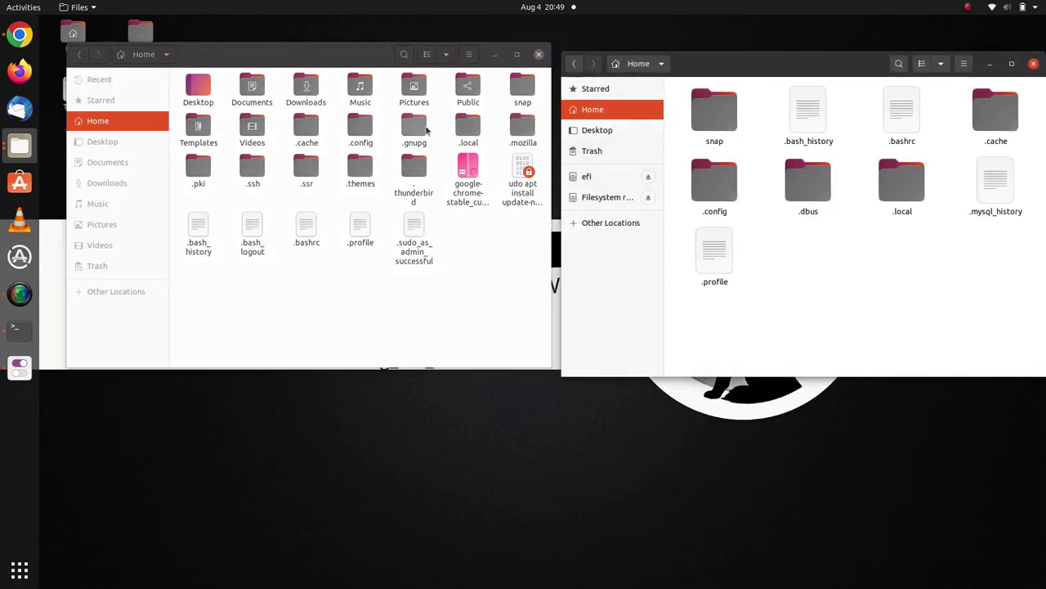
left_click(459, 288)
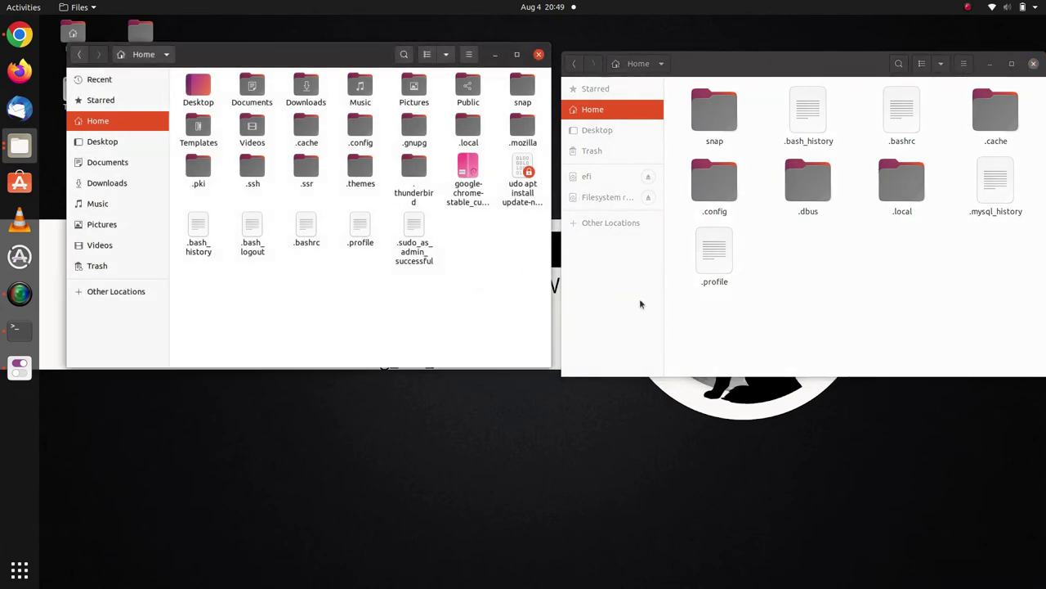
left_click(824, 284)
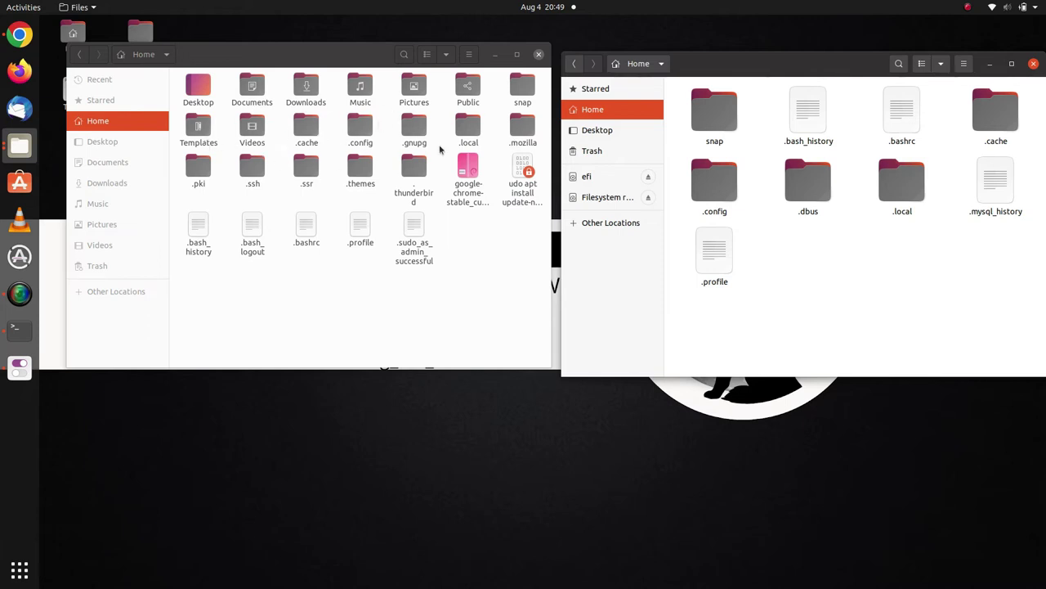
Step: Copy the mcOS11-Shell folder from Downloads into the .themes folder in the same Home folder
double_click(360, 171)
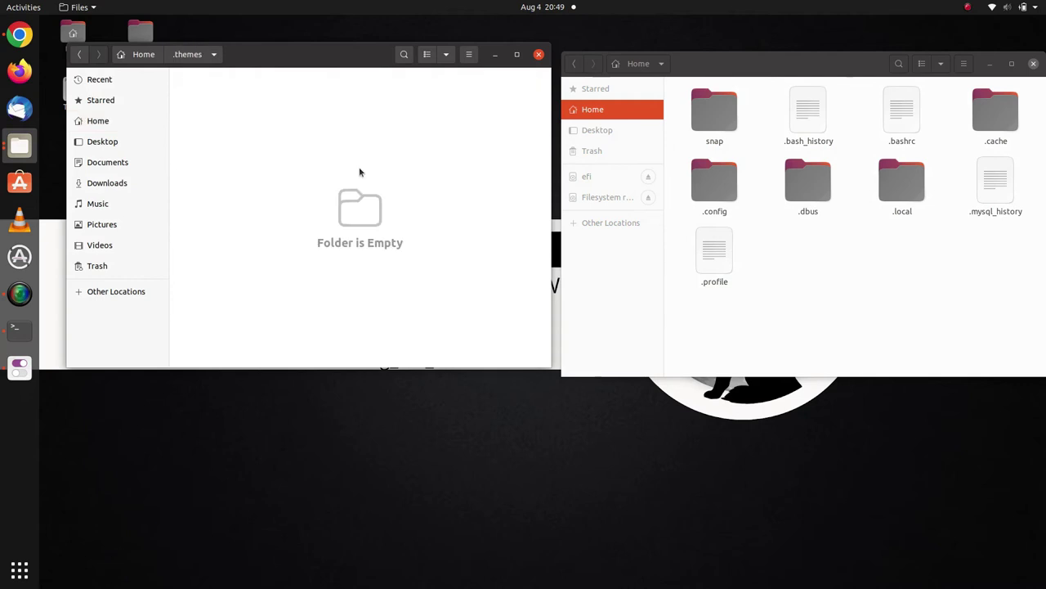
left_click(140, 189)
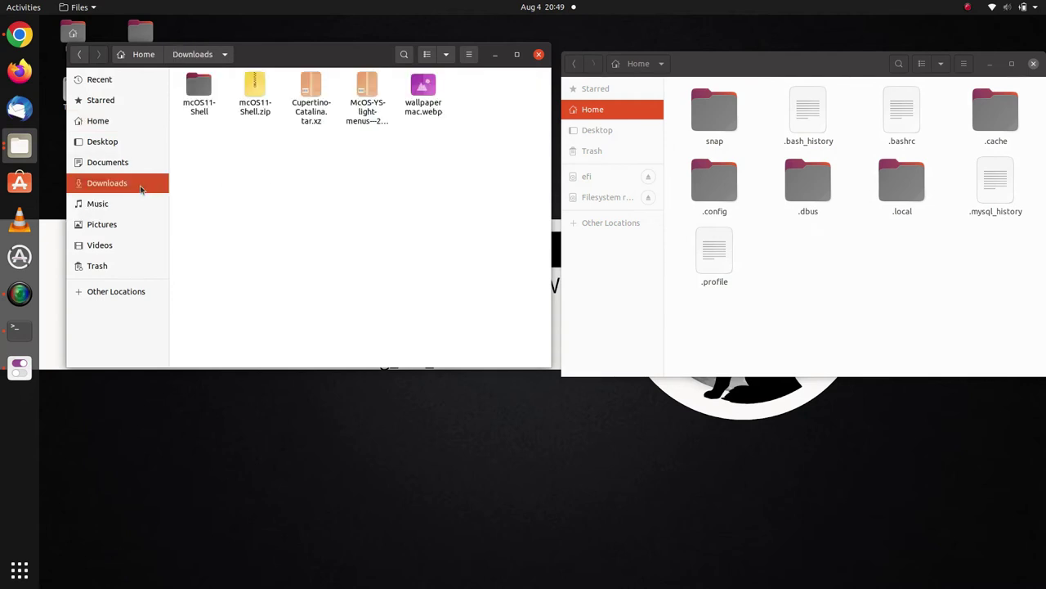
left_click(188, 86)
right_click(188, 85)
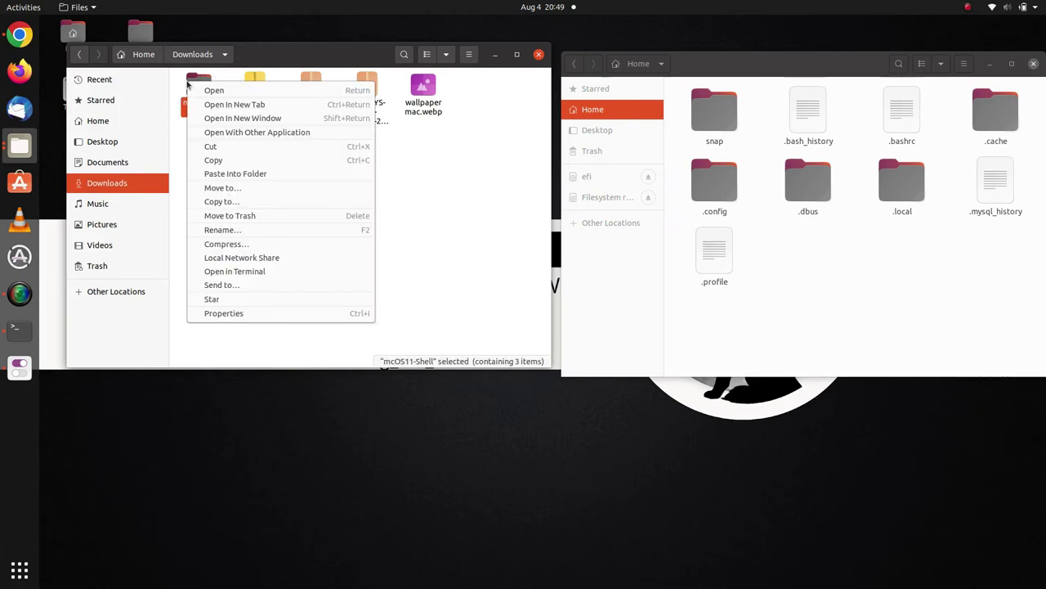
left_click(226, 163)
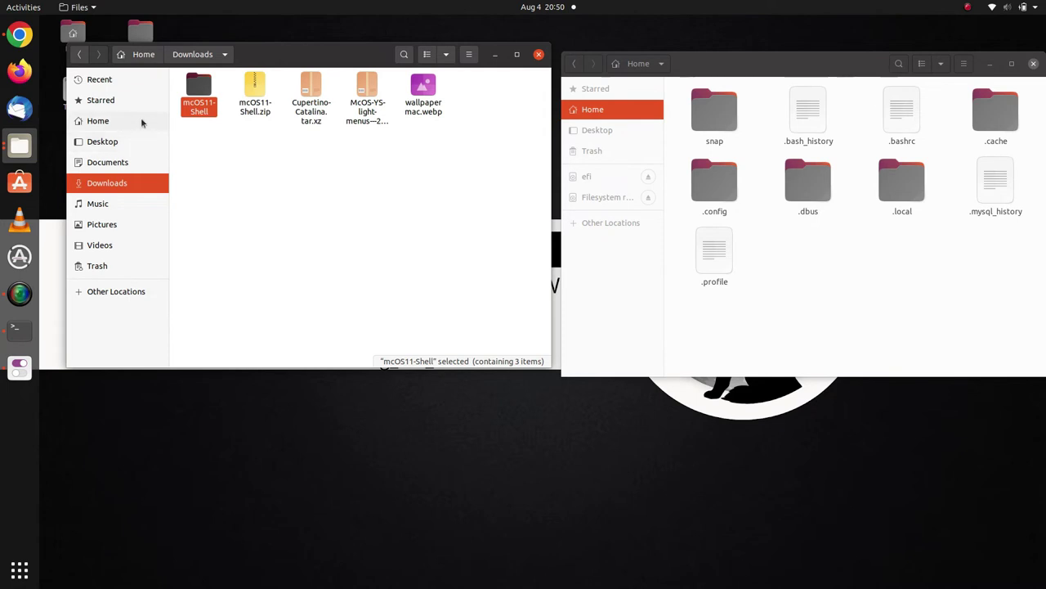
left_click(144, 123)
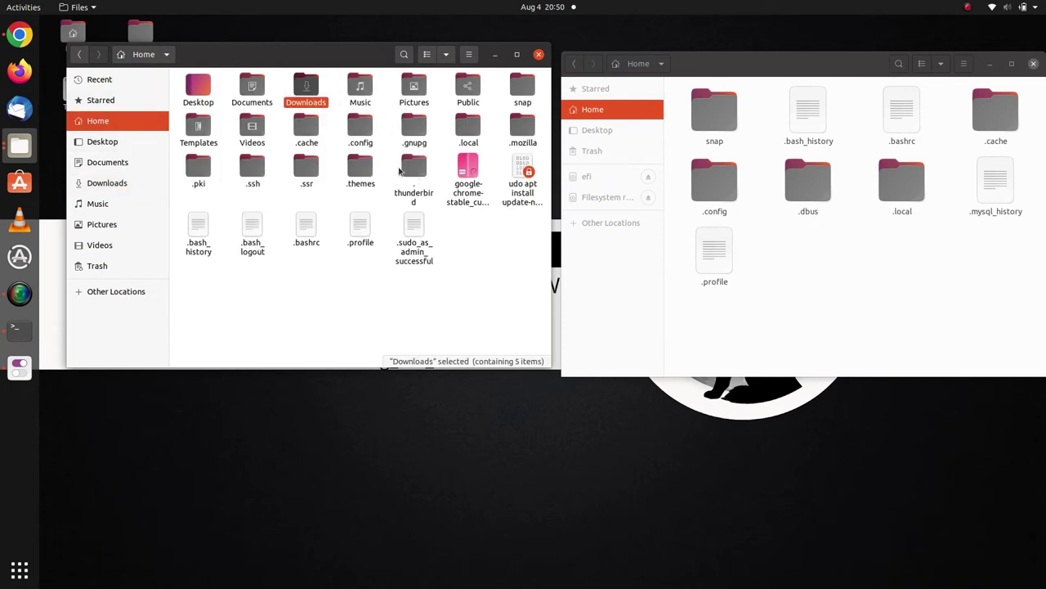
left_click(362, 170)
double_click(362, 170)
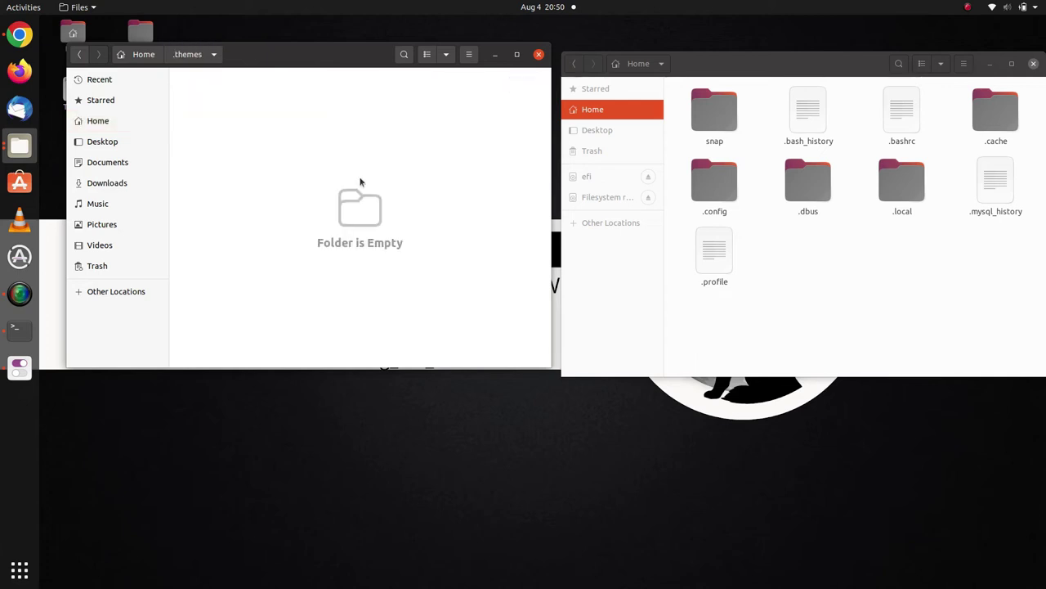
key("ctrl+v")
left_click(360, 181)
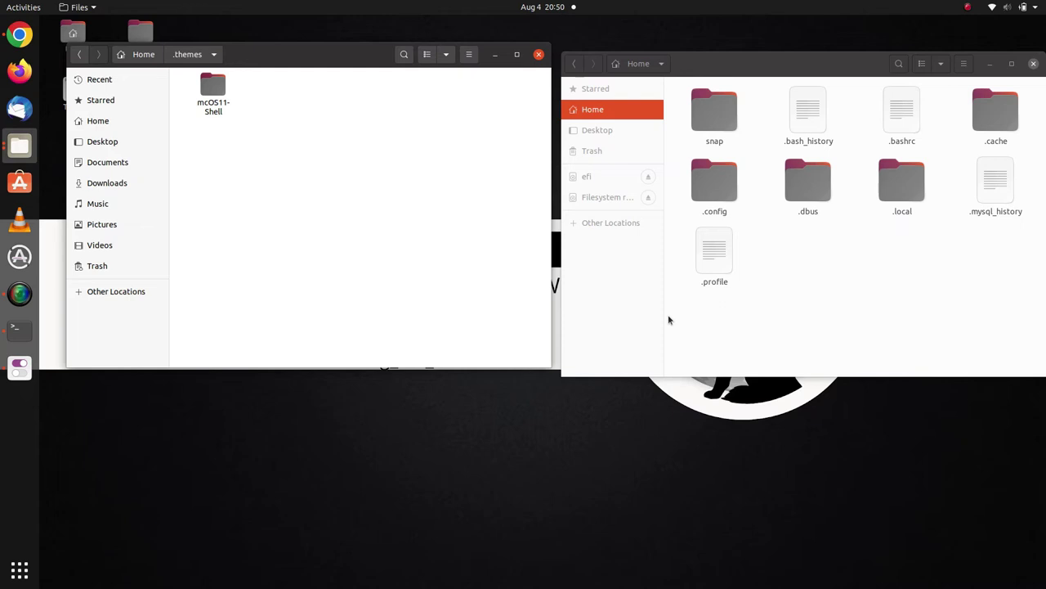
Step: Bring up the Tweaks appearance settings and move the window below the two file windows
left_click(702, 323)
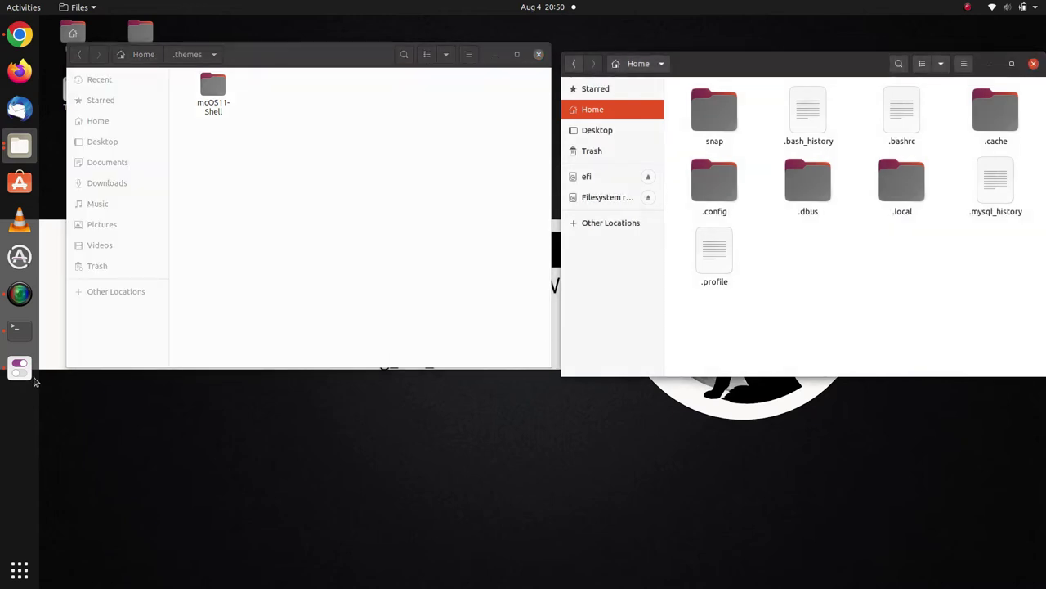
left_click(32, 378)
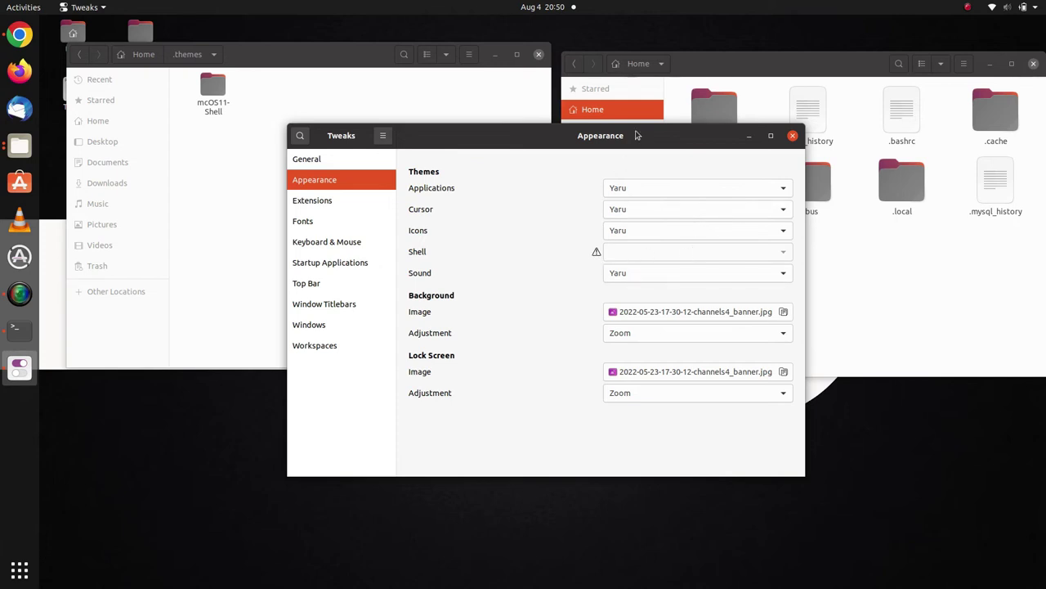
left_click_drag(637, 136, 533, 398)
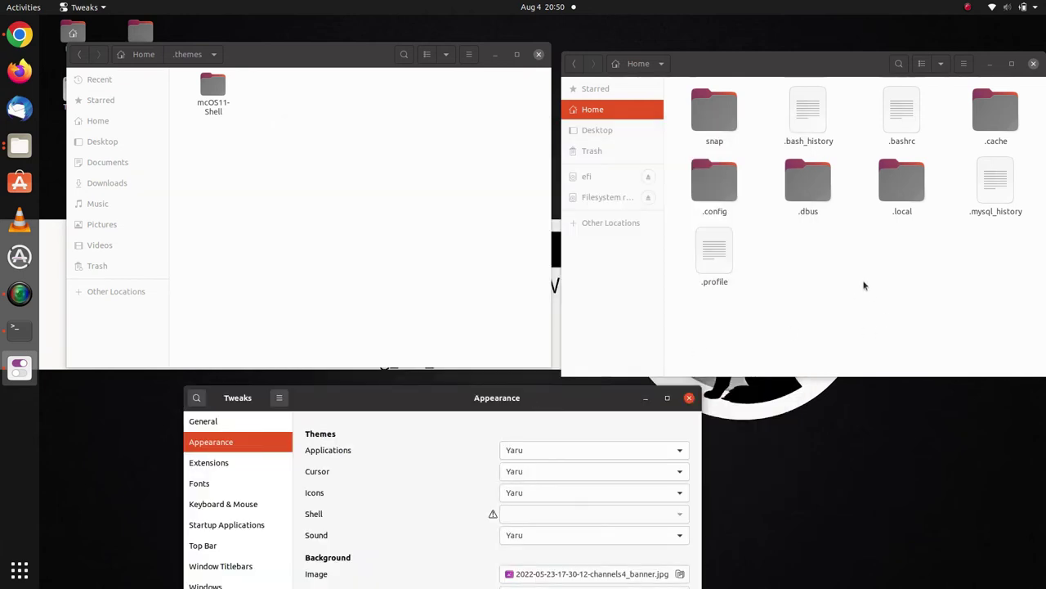
Step: Create a .themes folder in the Home folder of the second file window, which contains .mysql_history
left_click(864, 285)
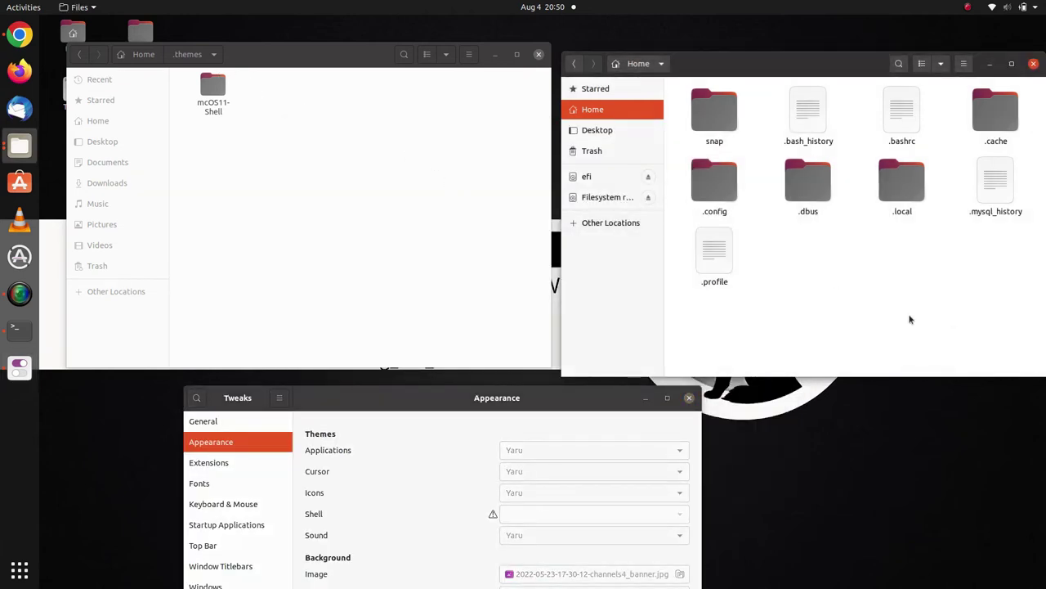
key("ctrl+shift+n")
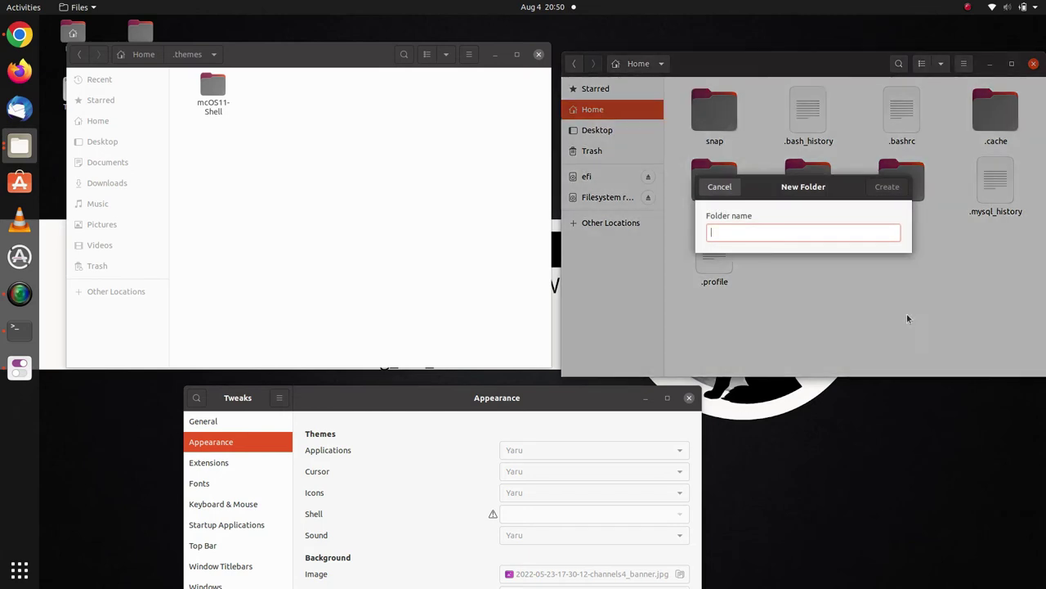
type(".themes")
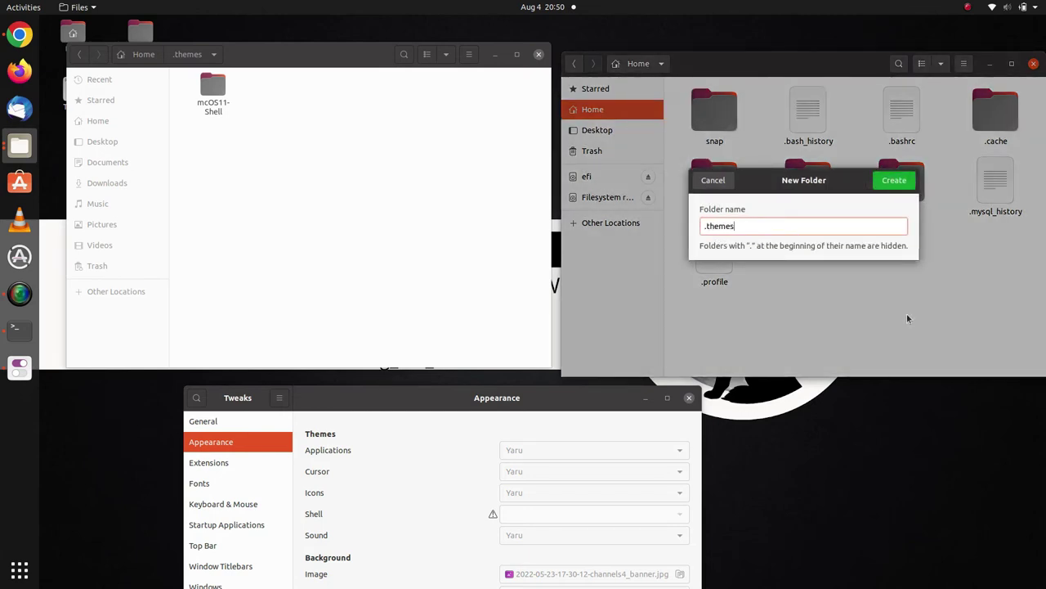
key("Return")
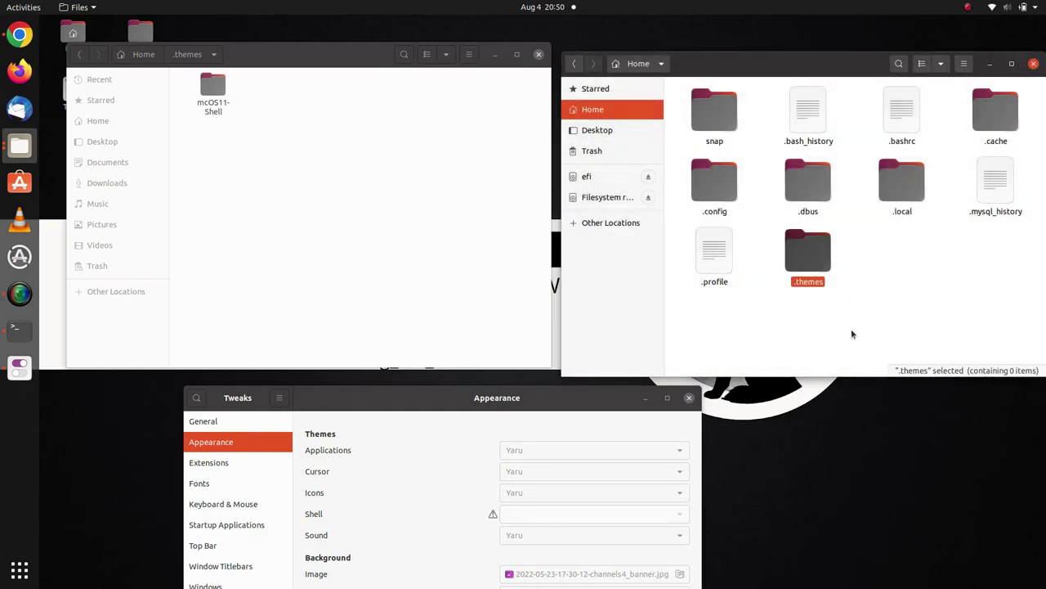
Step: Paste the copied mcOS11-Shell folder into the second Home folder's .themes folder
double_click(792, 266)
right_click(755, 223)
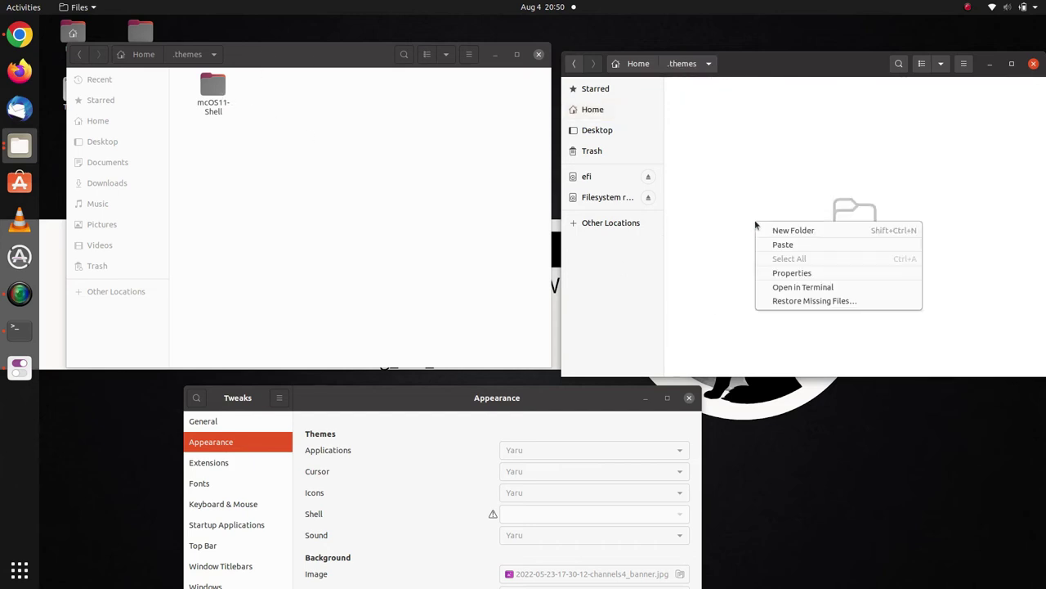
left_click(797, 248)
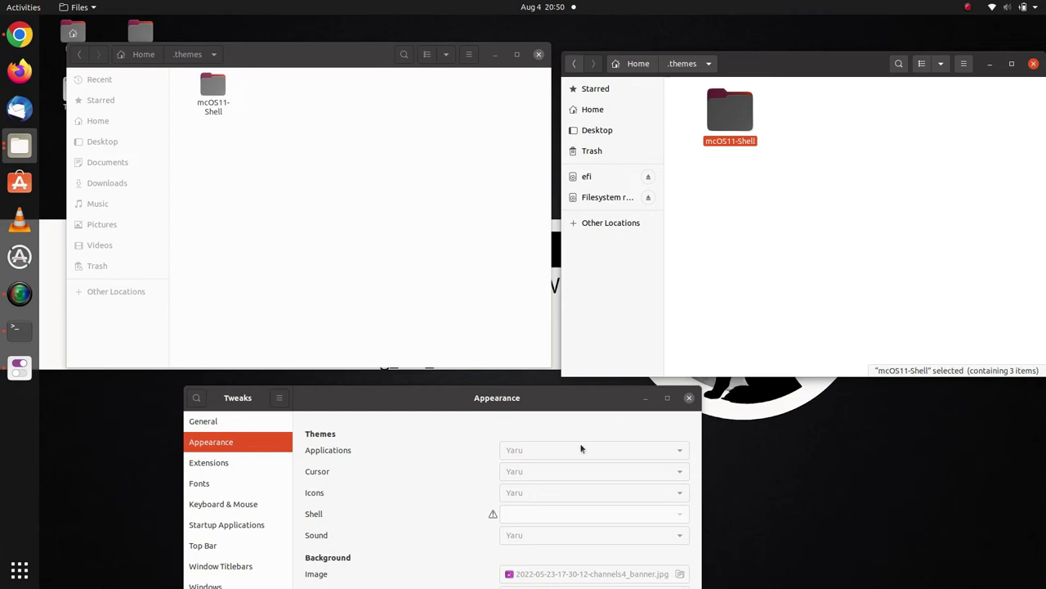
Step: Bring the Tweaks window forward over the two file windows and close it
left_click(579, 402)
left_click_drag(577, 402, 612, 240)
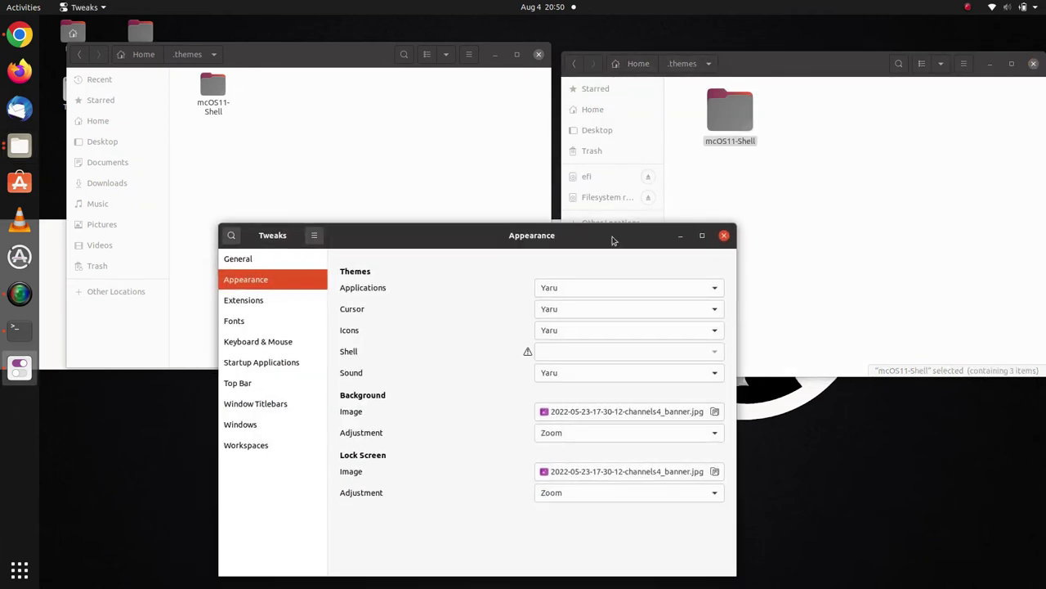
left_click(725, 235)
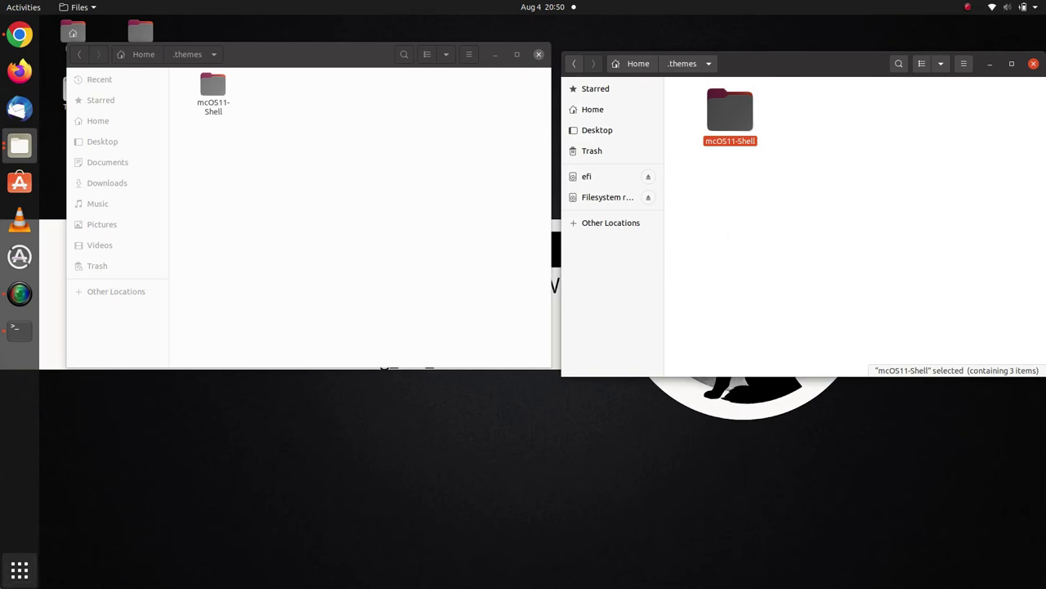
Step: Find Tweaks among the installed applications and launch it again
left_click(19, 569)
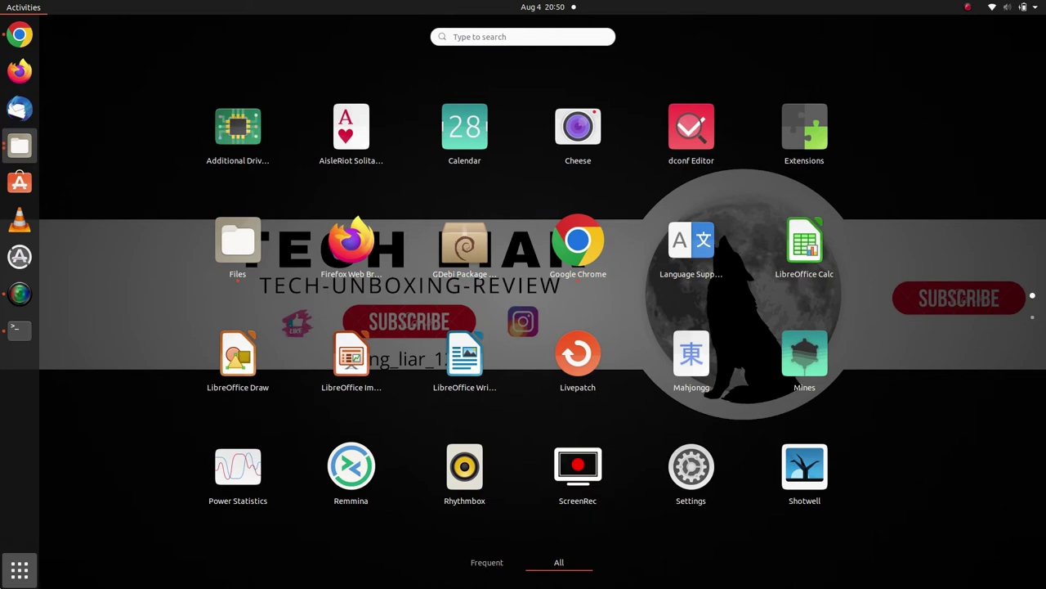
type("thge")
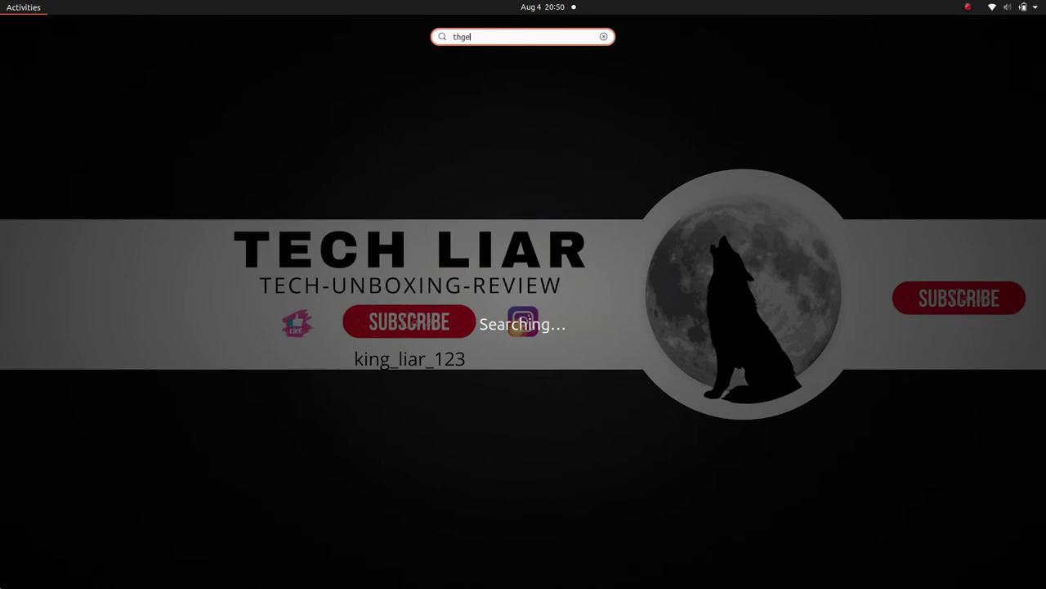
key("BackSpace")
key("BackSpace")
key("BackSpace")
key("BackSpace")
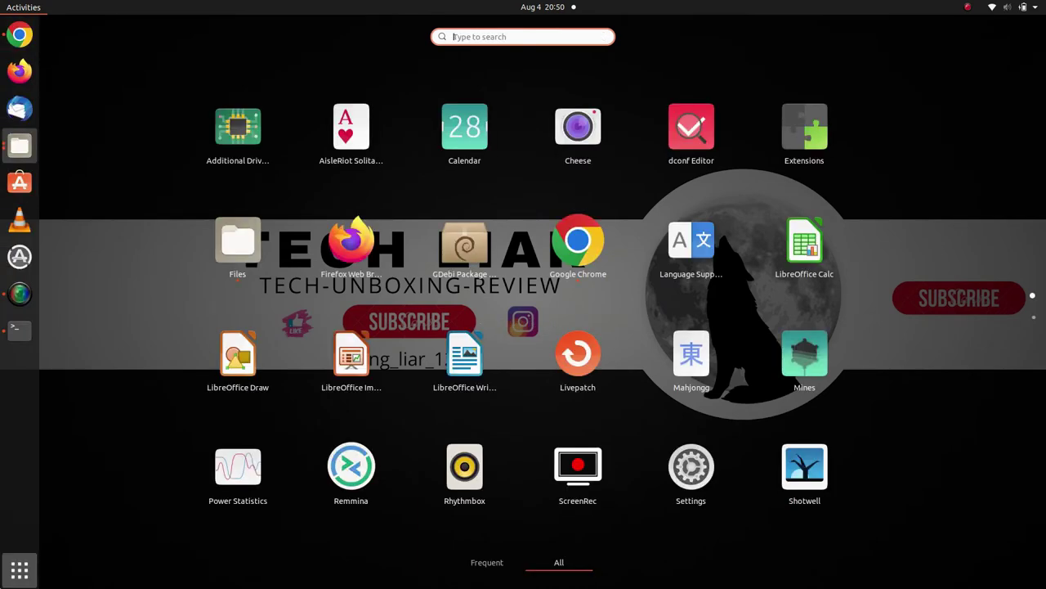
scroll(394, 477, "down", 1)
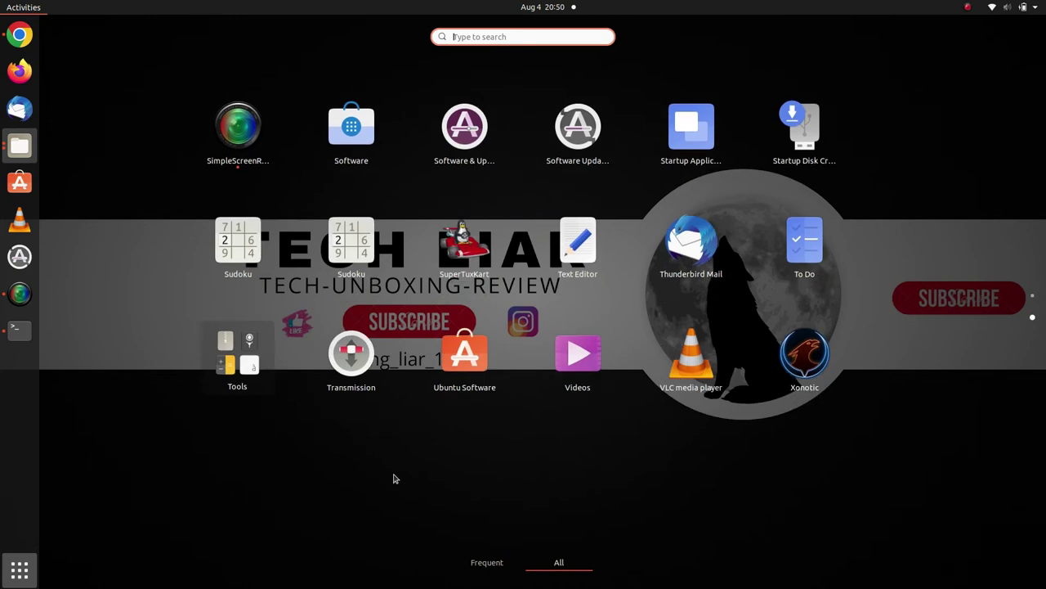
scroll(395, 478, "up", 1)
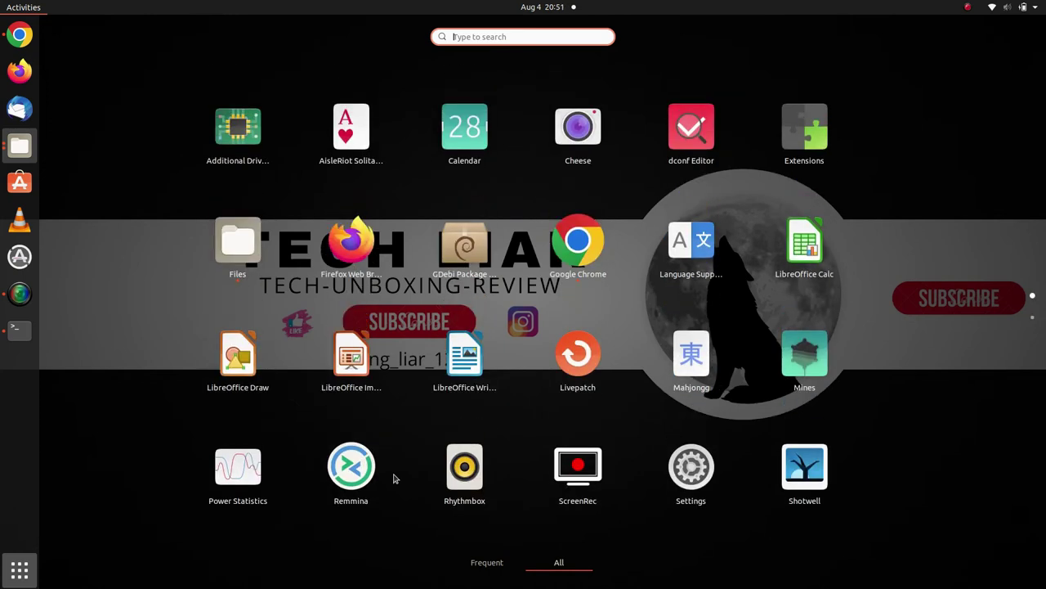
type("twel")
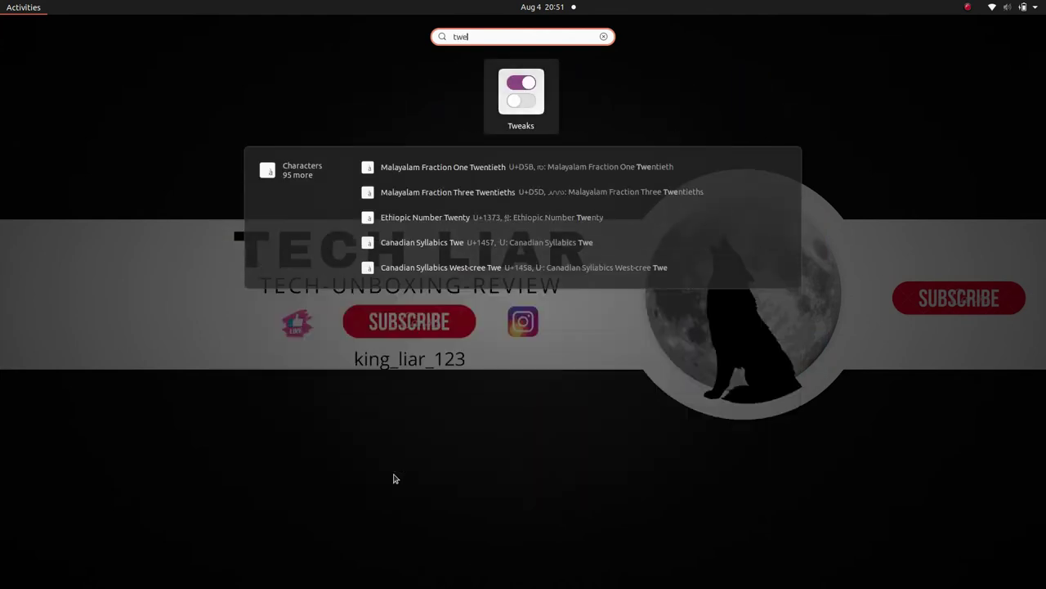
key("Return")
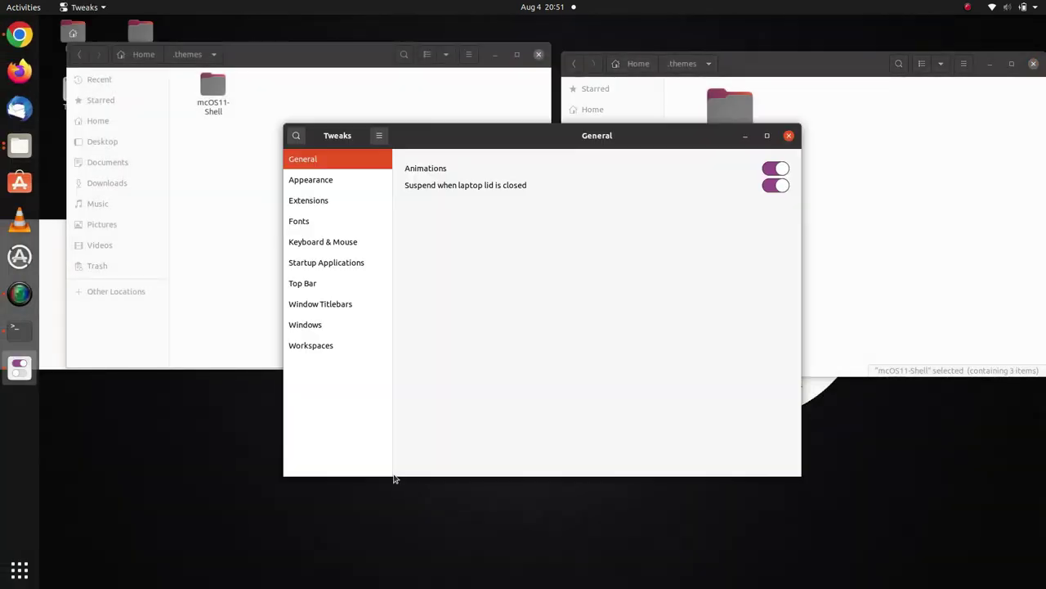
Step: Set the Applications theme in the Appearance settings to Gnome-Mc-OS-YS-light-menu-(transparent)
left_click(359, 179)
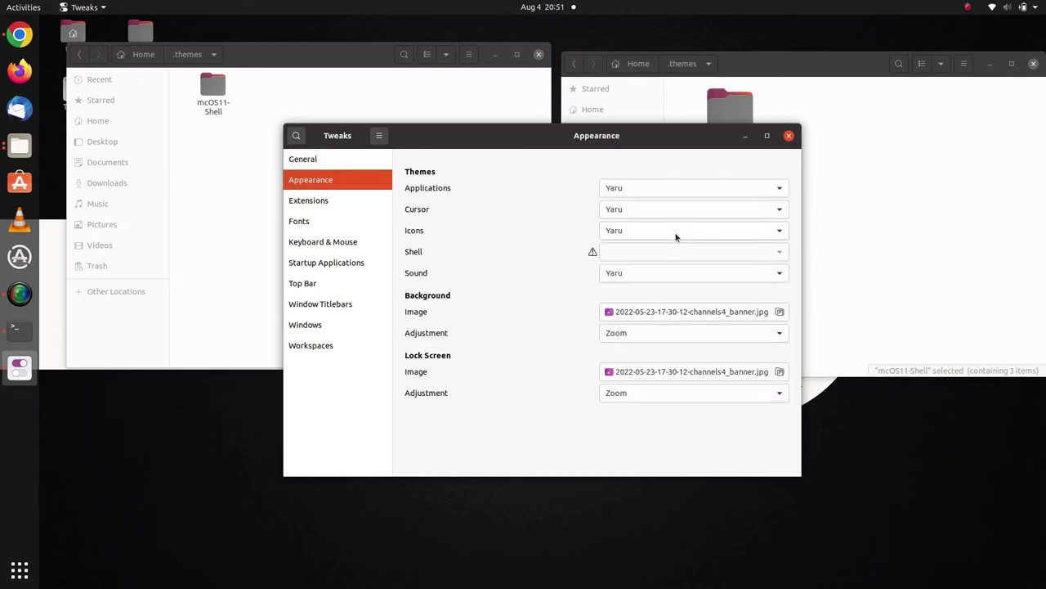
left_click(680, 191)
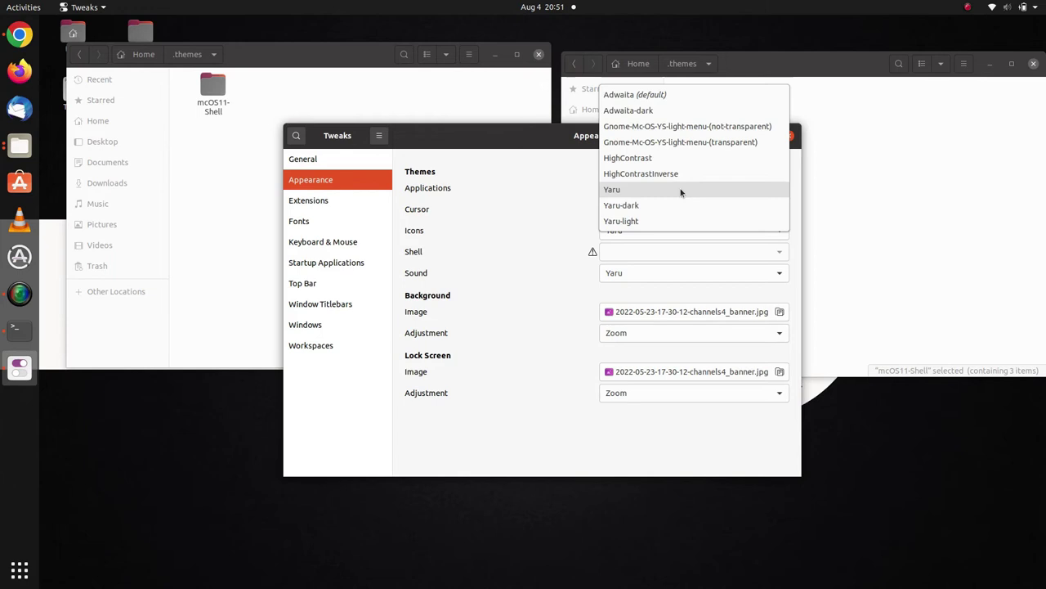
left_click(705, 142)
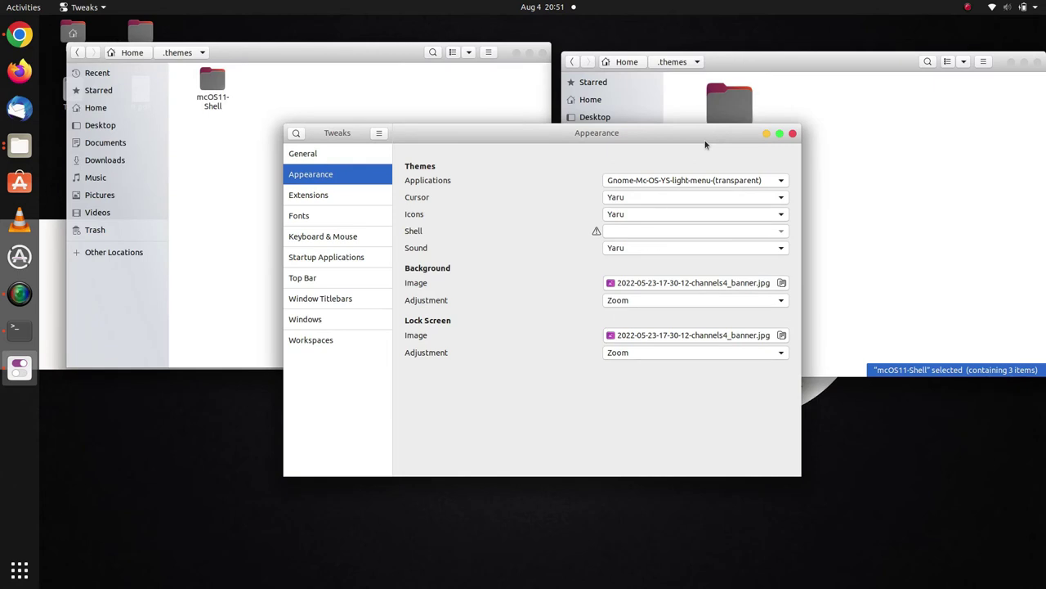
Step: Keep the cursor theme at Yaru and set the icon theme to Cupertino-Catalina
left_click(713, 199)
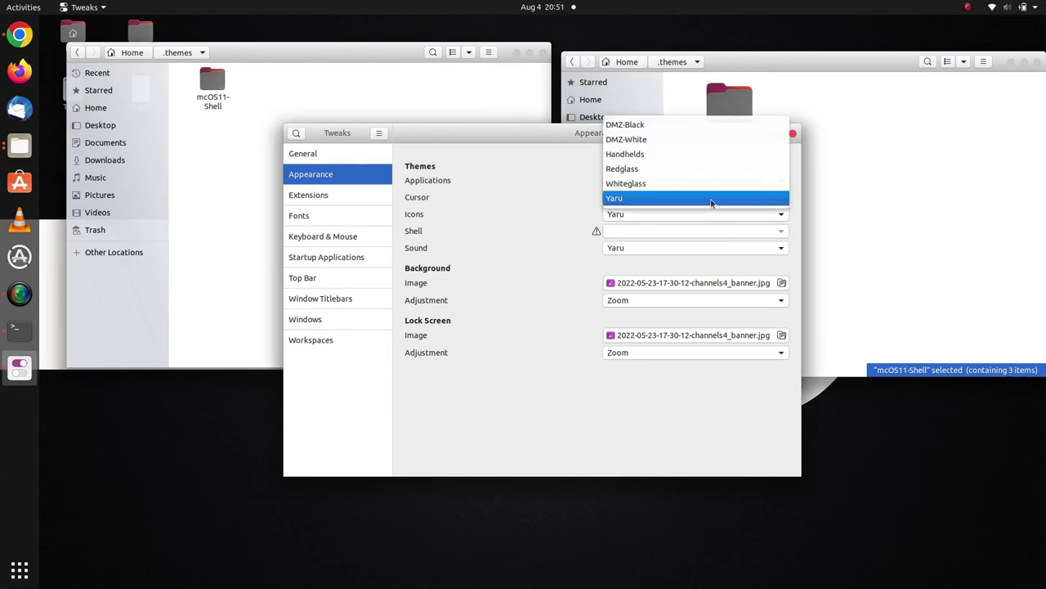
left_click(711, 205)
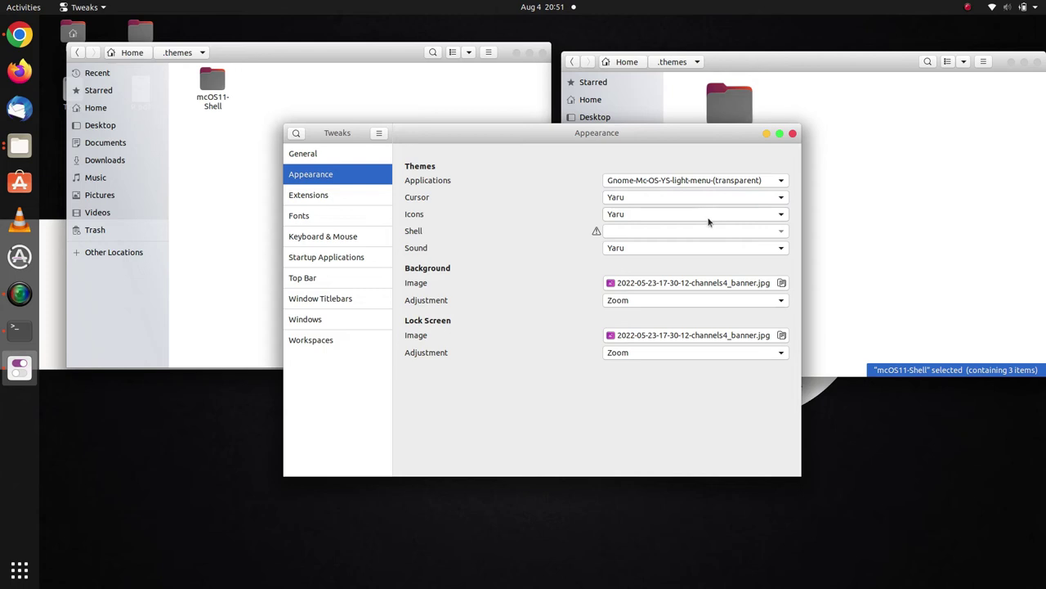
left_click(708, 218)
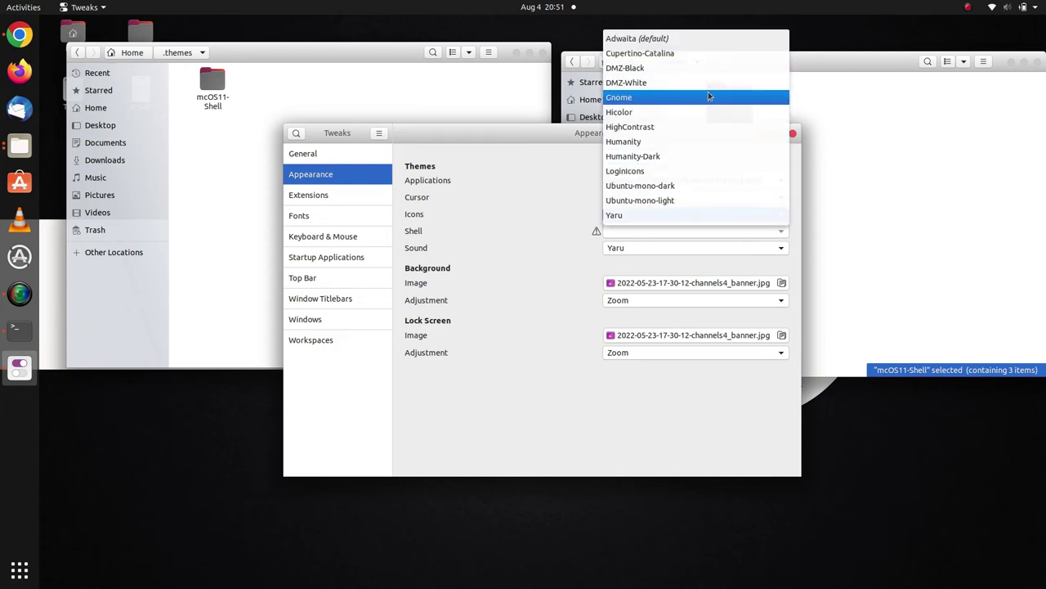
left_click(705, 53)
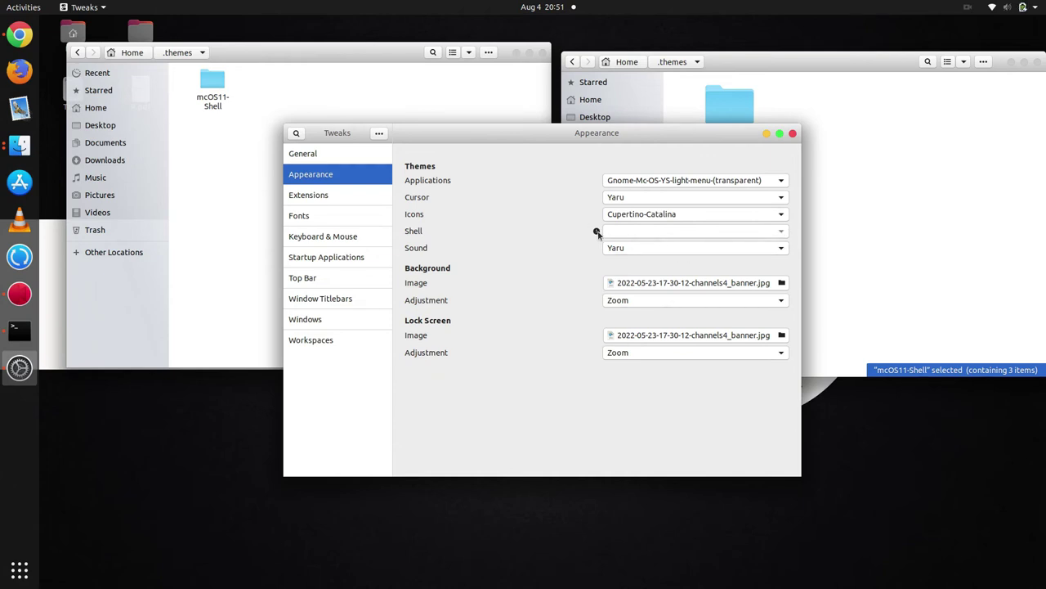
Step: Switch to Chrome and review the installation instructions on the mcOS 11 GTK and Shell theme page
left_click(20, 34)
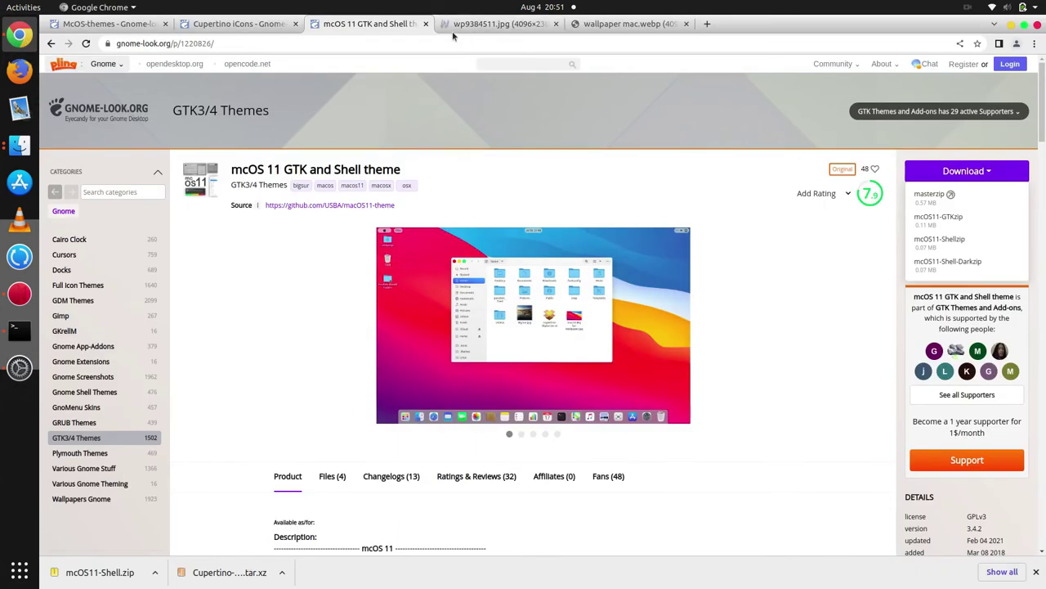
scroll(389, 308, "down", 5)
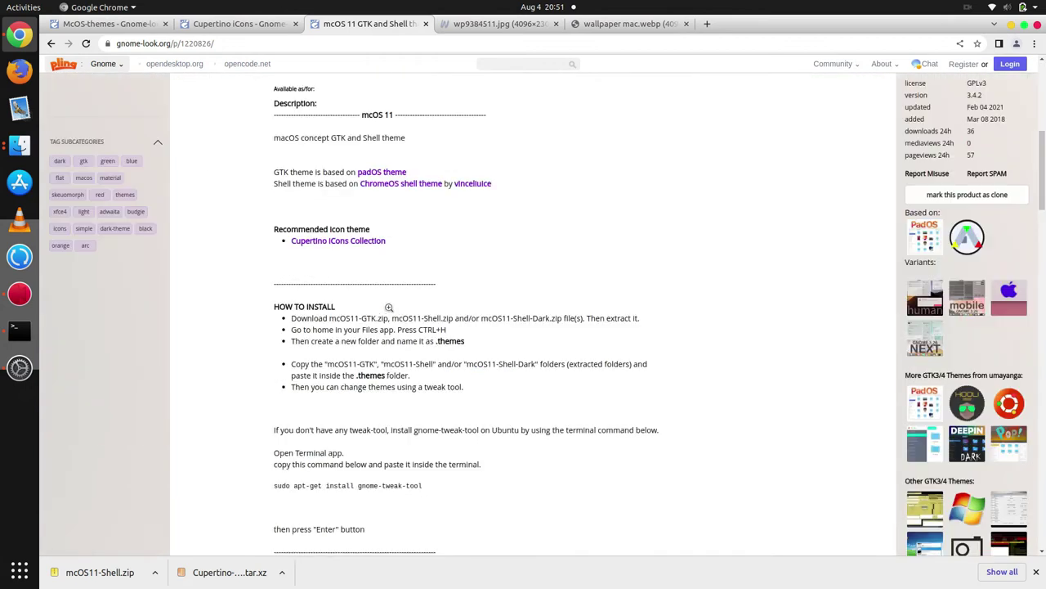
scroll(388, 306, "down", 3)
scroll(388, 306, "up", 1)
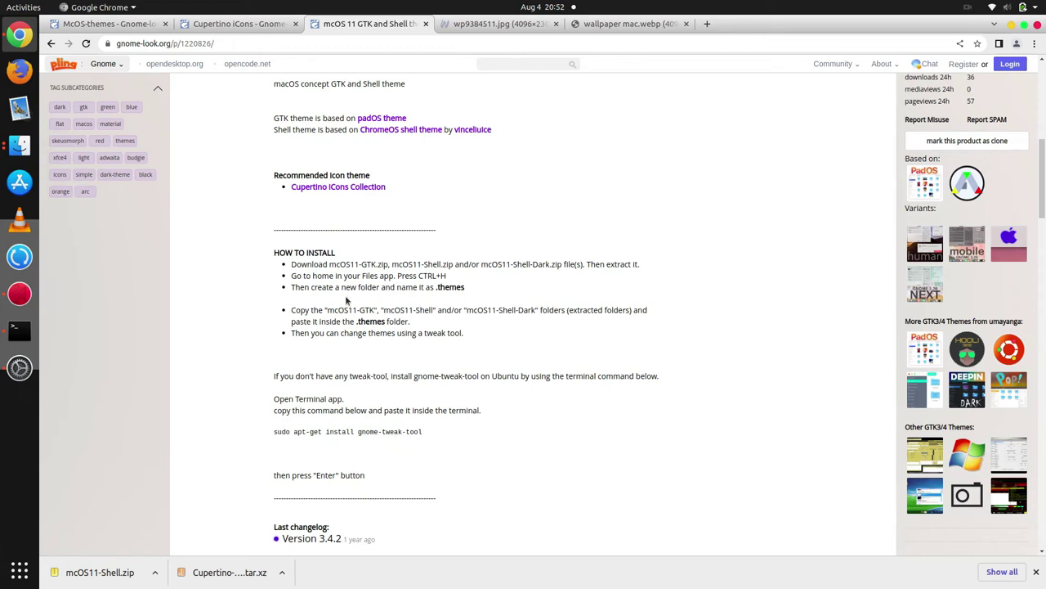
Step: Launch Tweaks through the application search and examine its Appearance settings
key("super")
type("t")
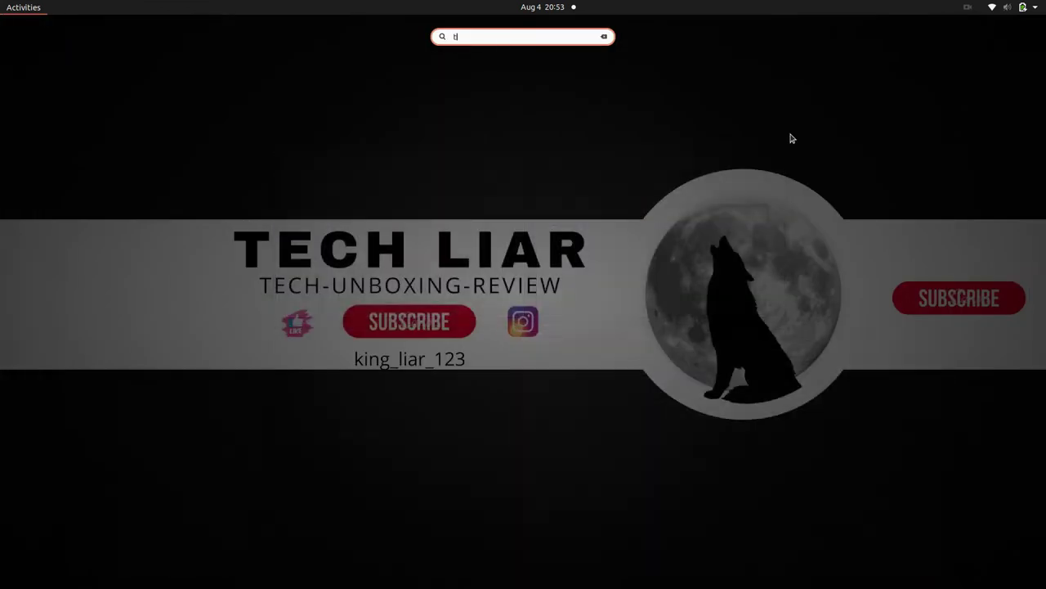
type("wel")
key("Return")
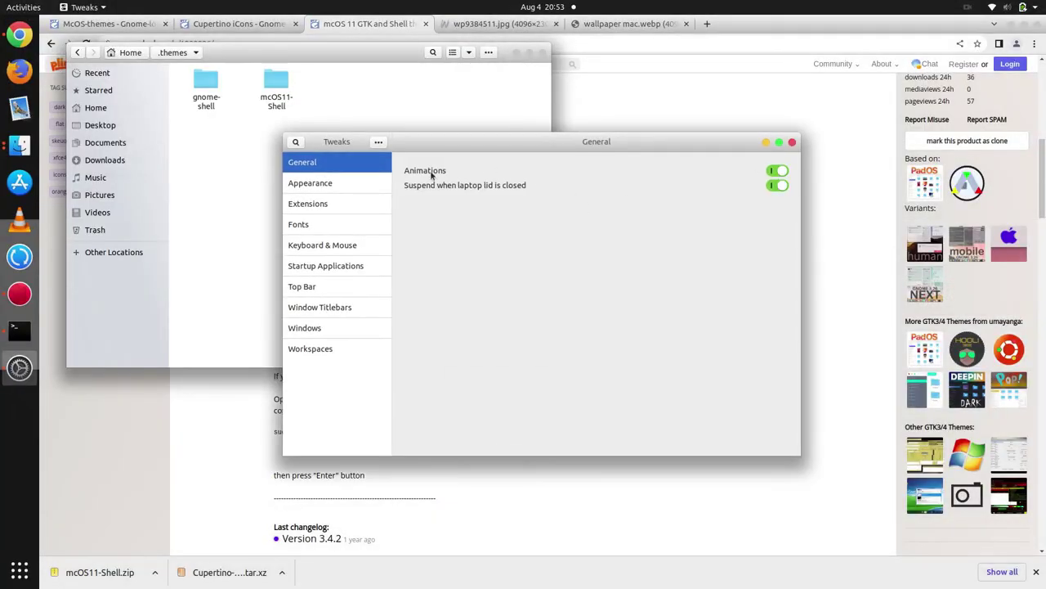
left_click(385, 185)
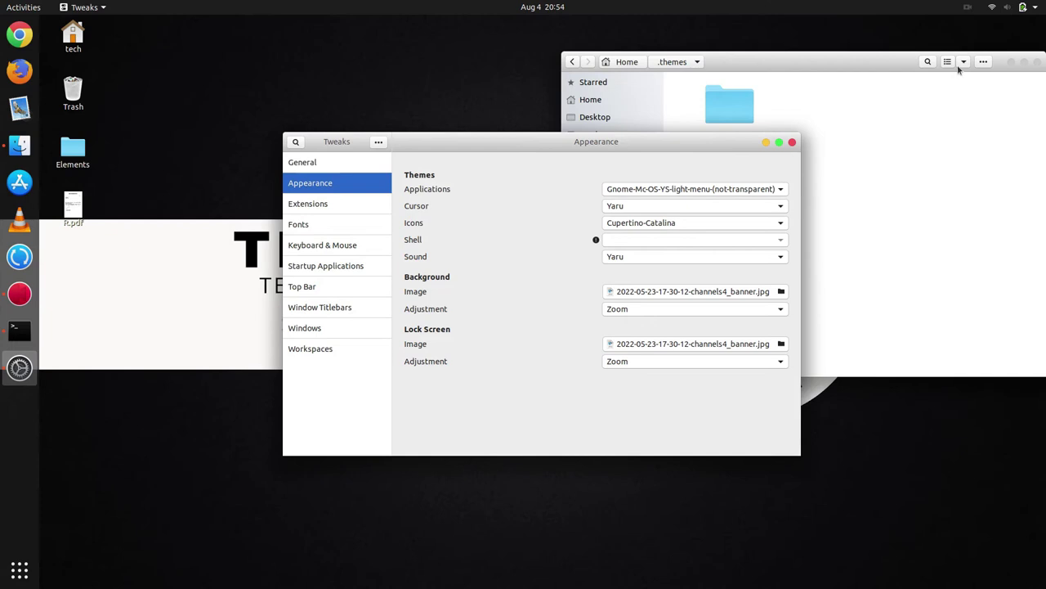
Step: Close Tweaks and the remaining .themes file window, and start Tweaks again from a clear desktop
left_click(792, 143)
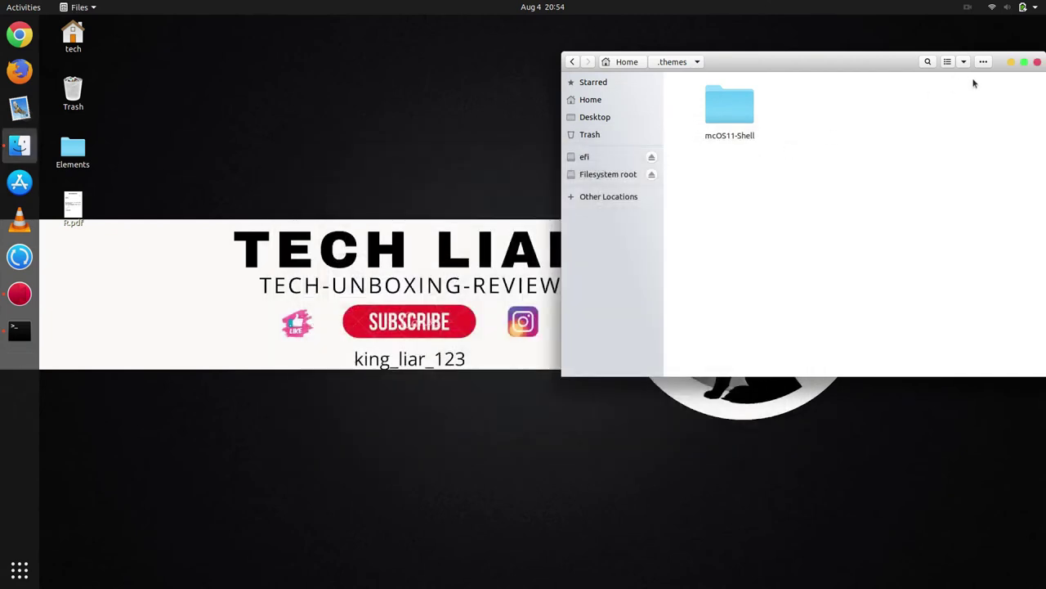
left_click(1037, 63)
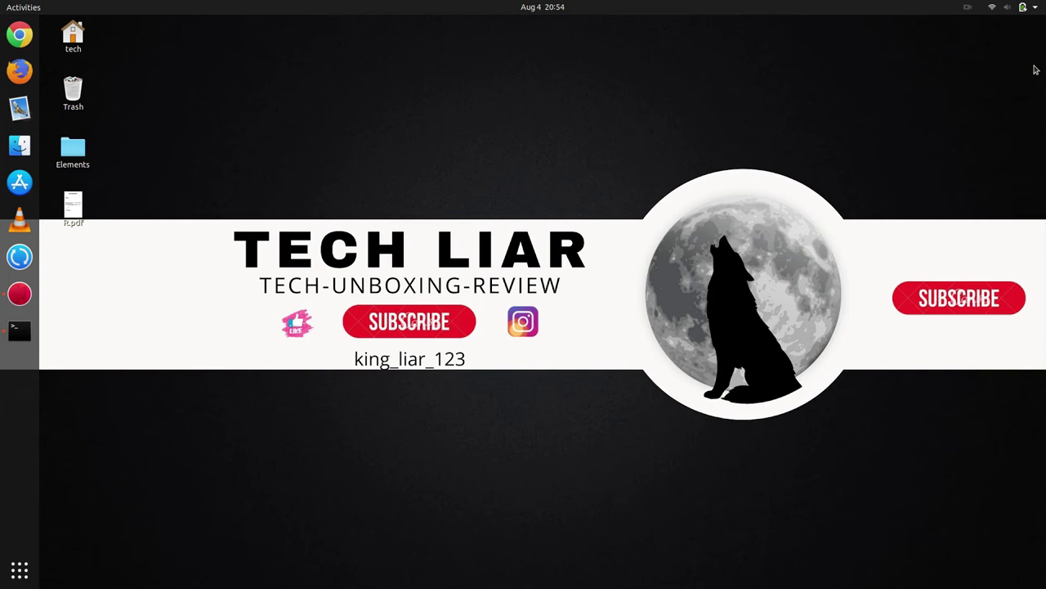
key("super")
type("twee")
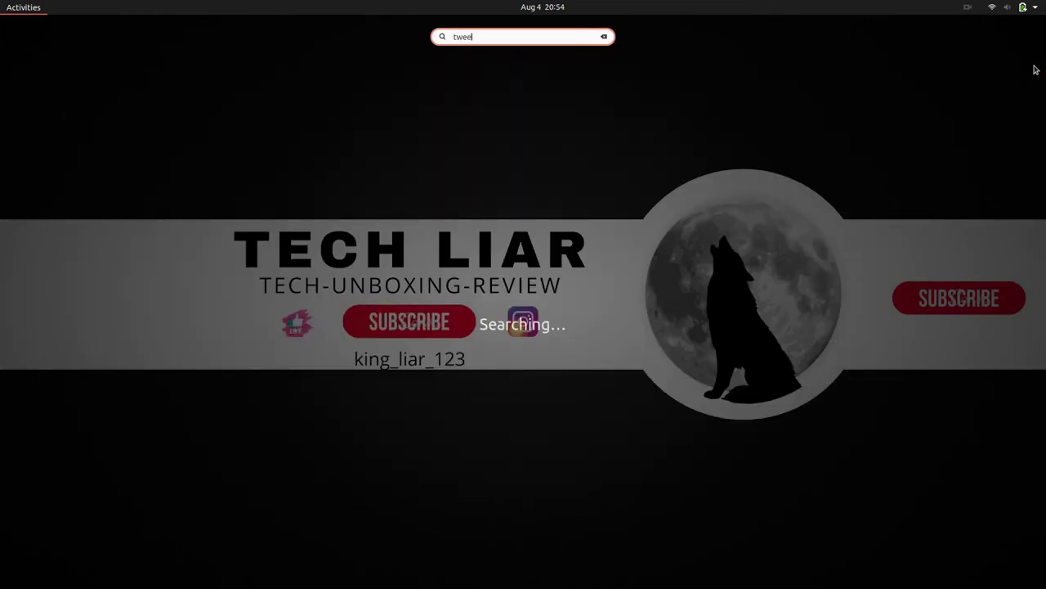
key("BackSpace")
type("ak")
key("Return")
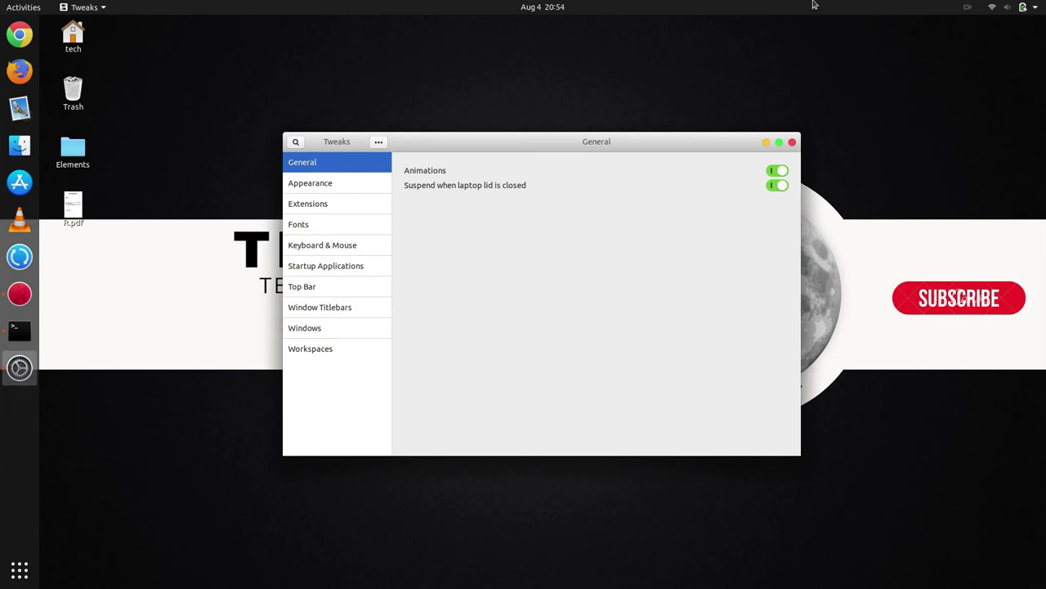
Step: Maximize Tweaks and enable the Desktop icons, Ubuntu dock and Ubuntu appindicators extensions, closing the Software window that opens
left_click(363, 205)
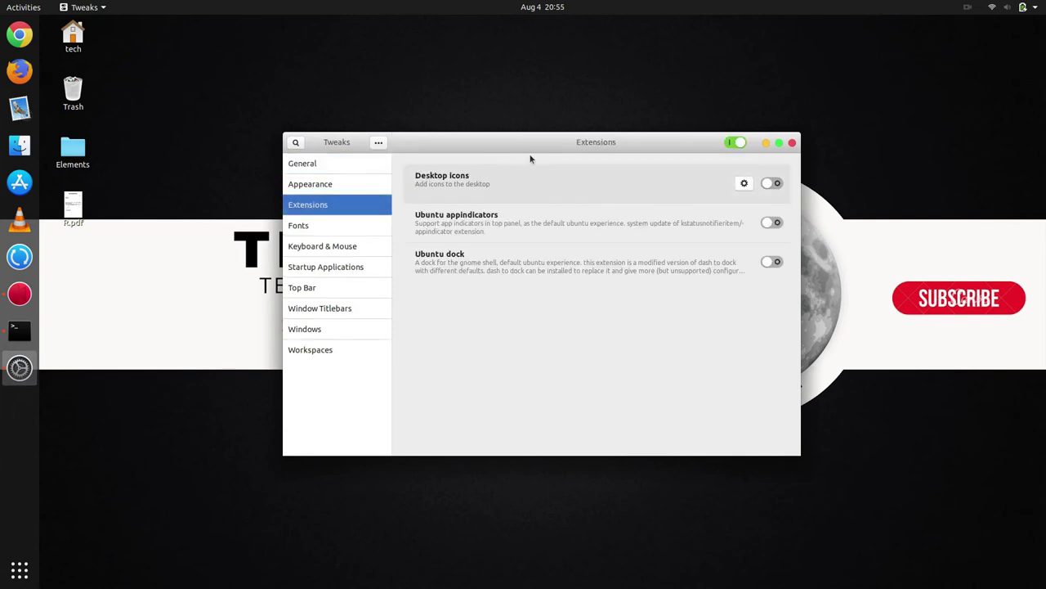
left_click(779, 143)
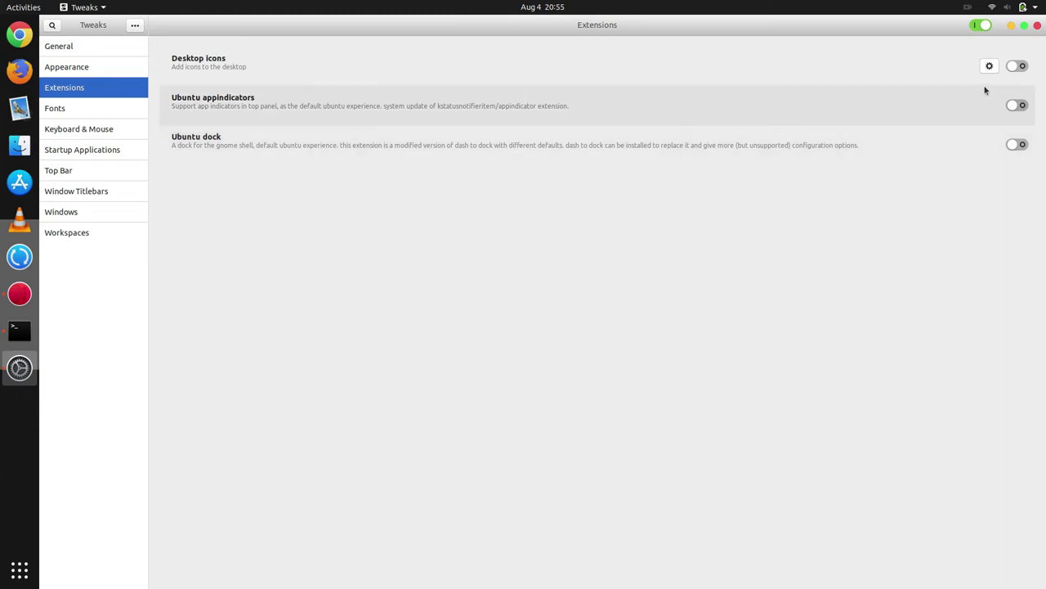
left_click(1014, 66)
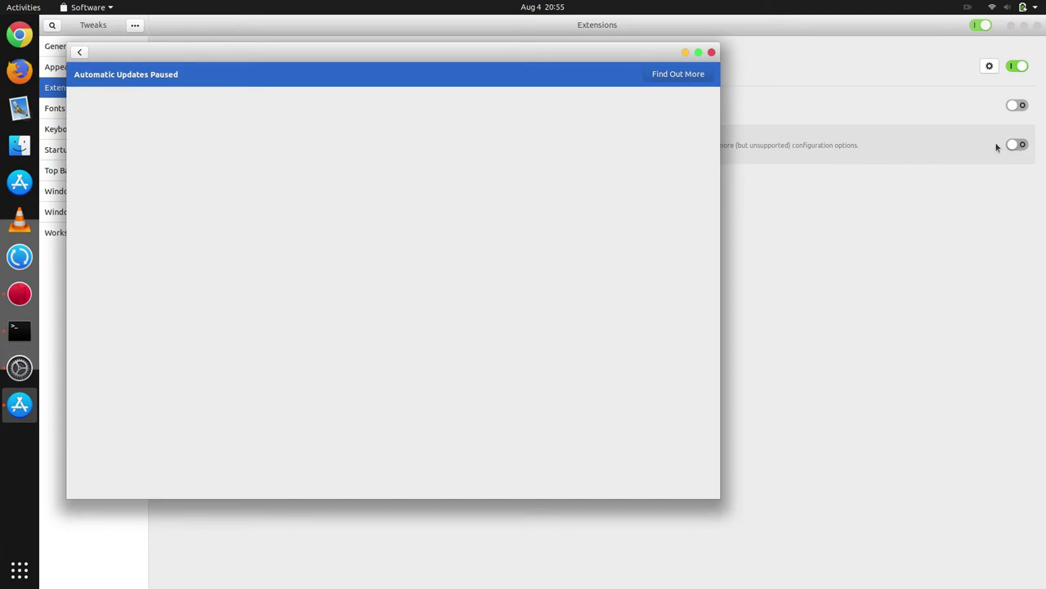
left_click(712, 53)
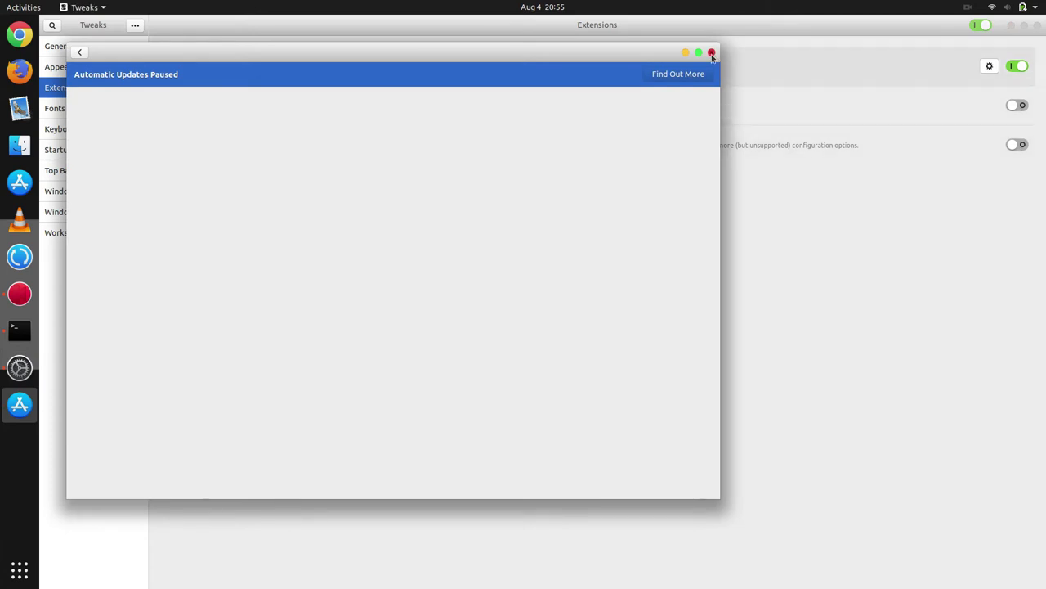
left_click(1019, 145)
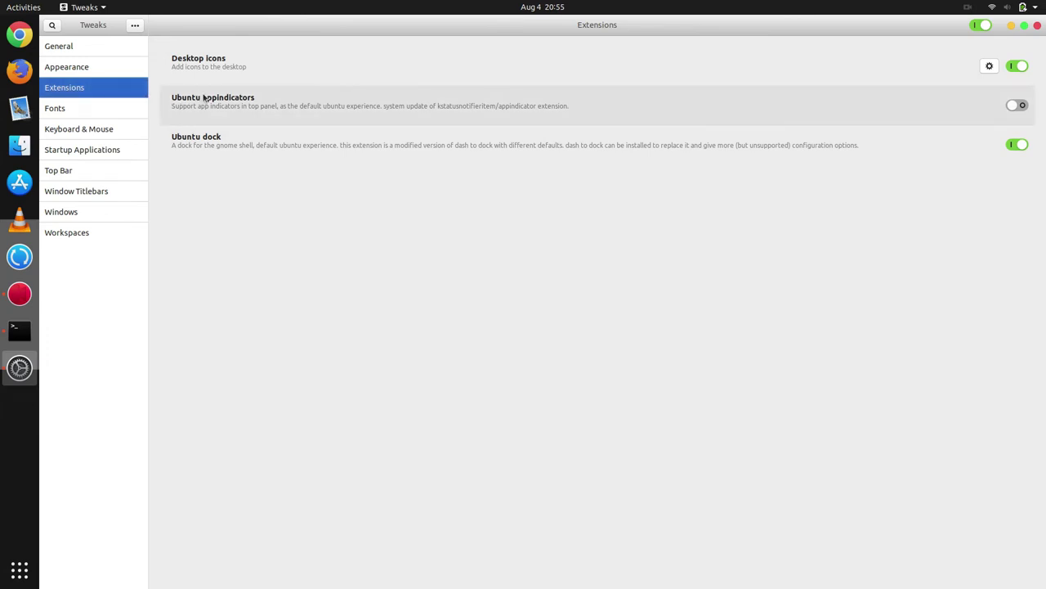
left_click(1016, 105)
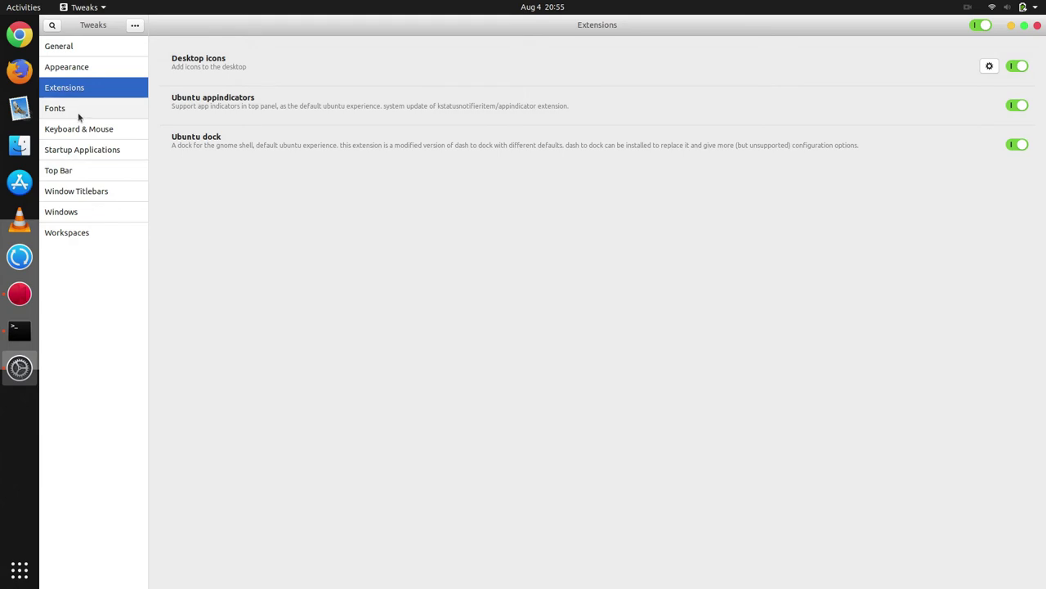
Step: Set the window titlebar buttons' placement to Left and close Tweaks
left_click(79, 189)
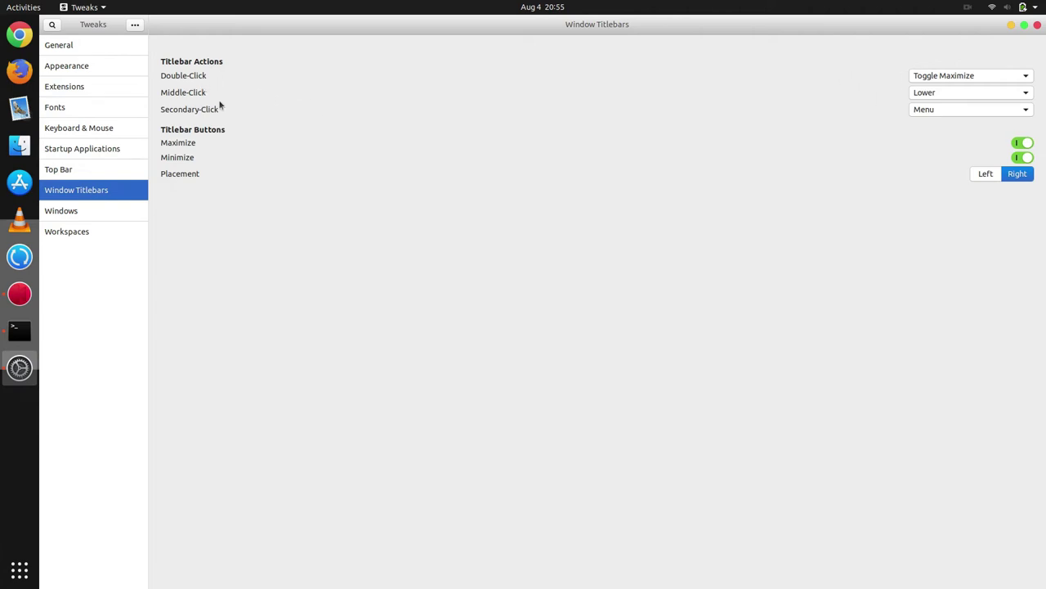
left_click(985, 174)
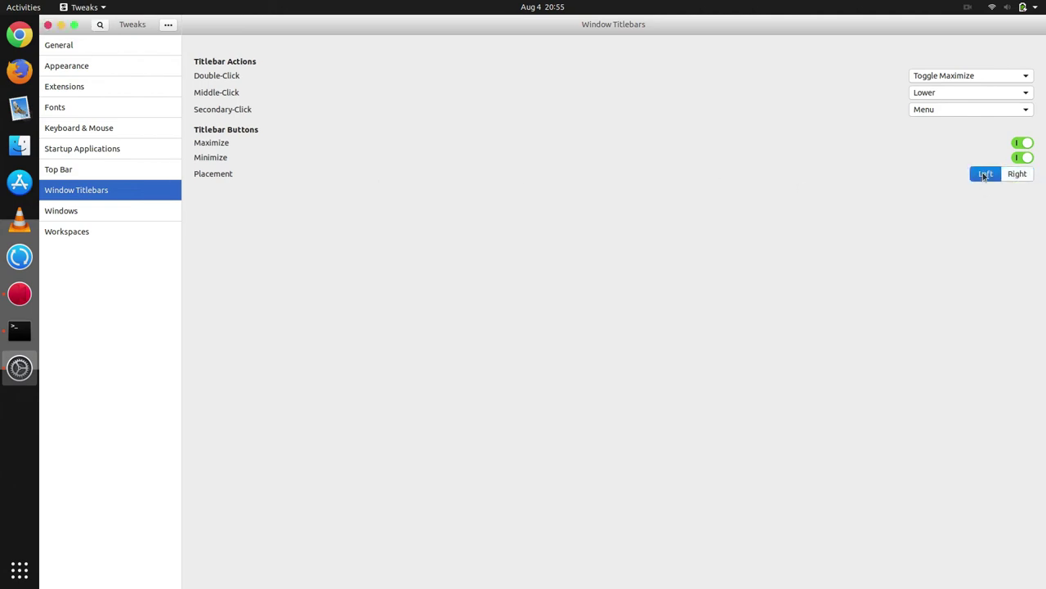
left_click(47, 25)
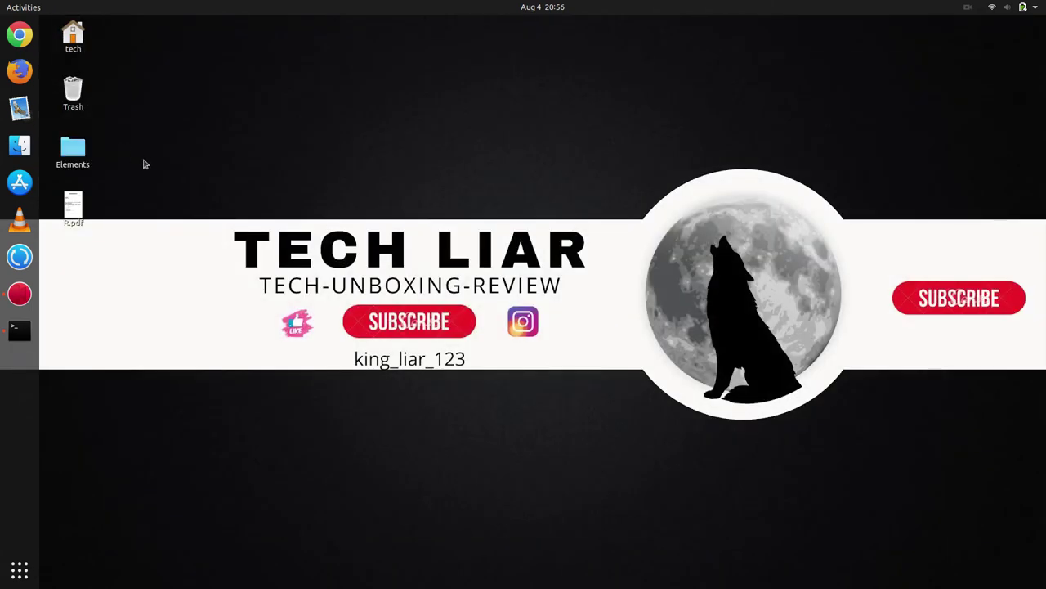
Step: Close the old terminal window running the earlier nautilus session and open a fresh Terminal through the application search
key("super")
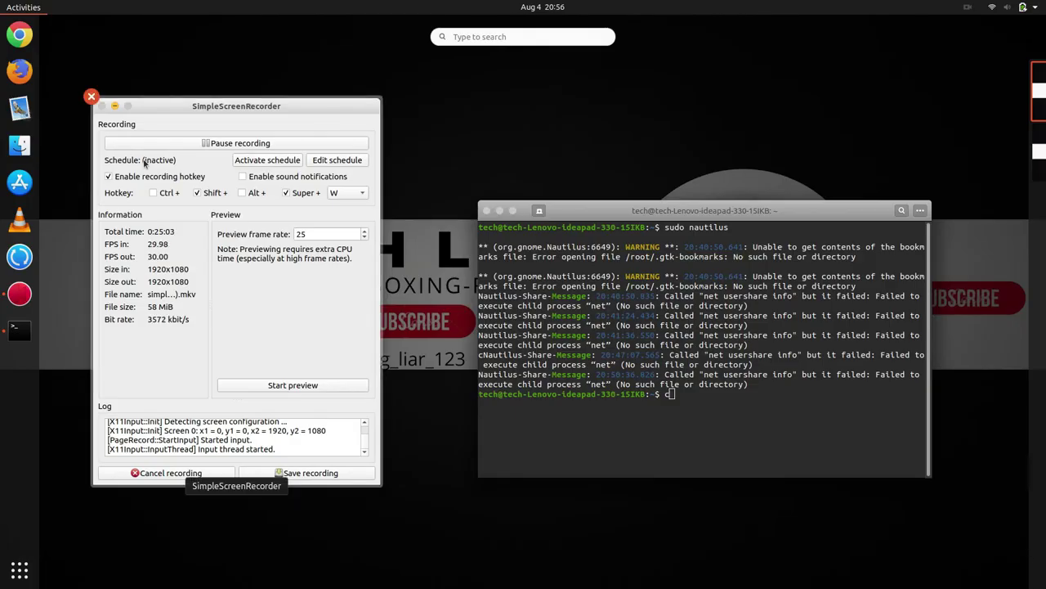
key("super")
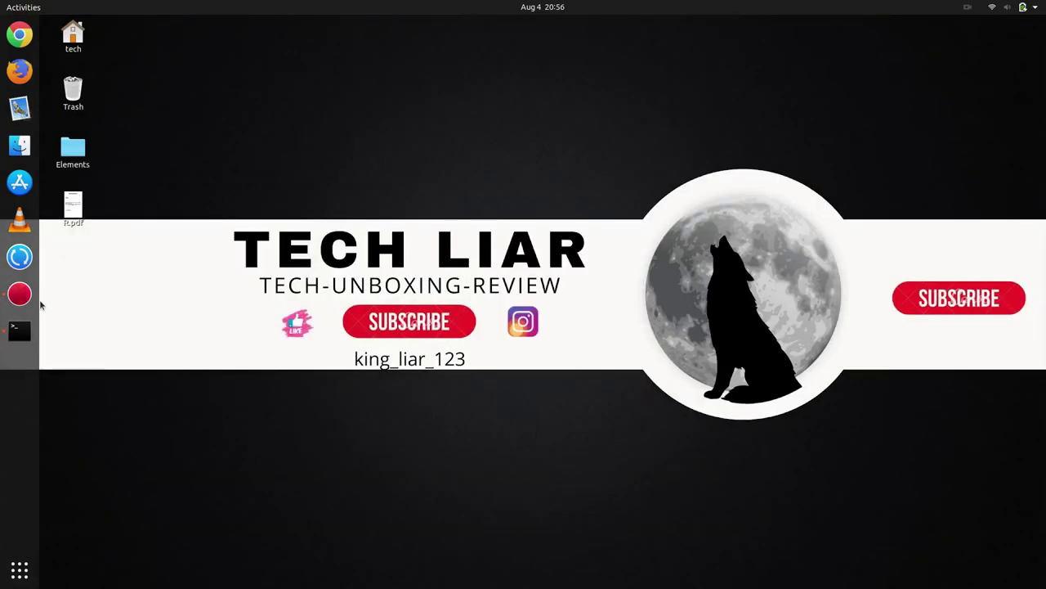
left_click(23, 332)
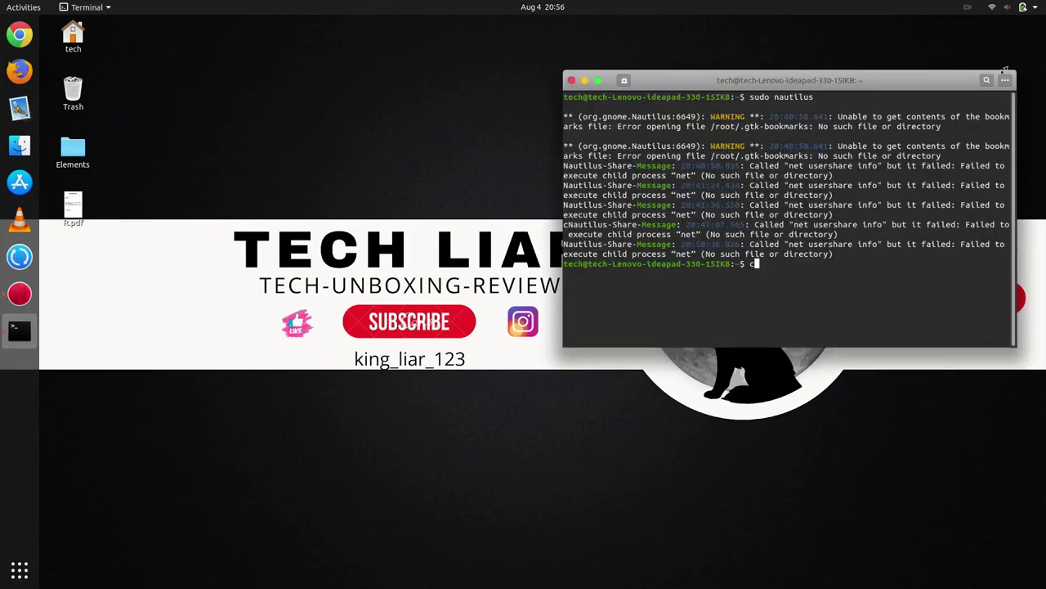
left_click(571, 81)
key("super")
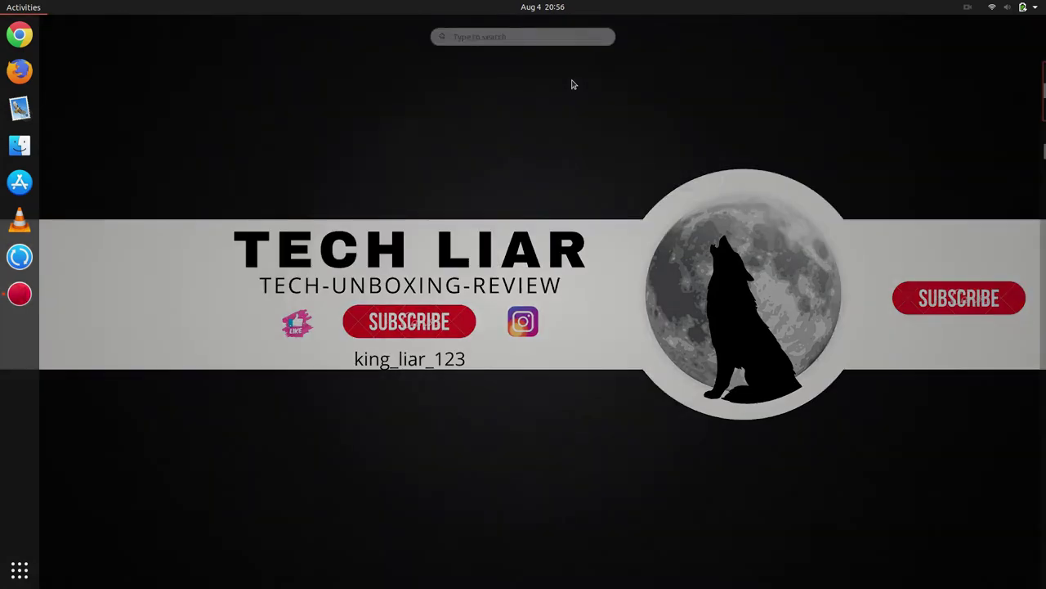
type("ter")
key("Return")
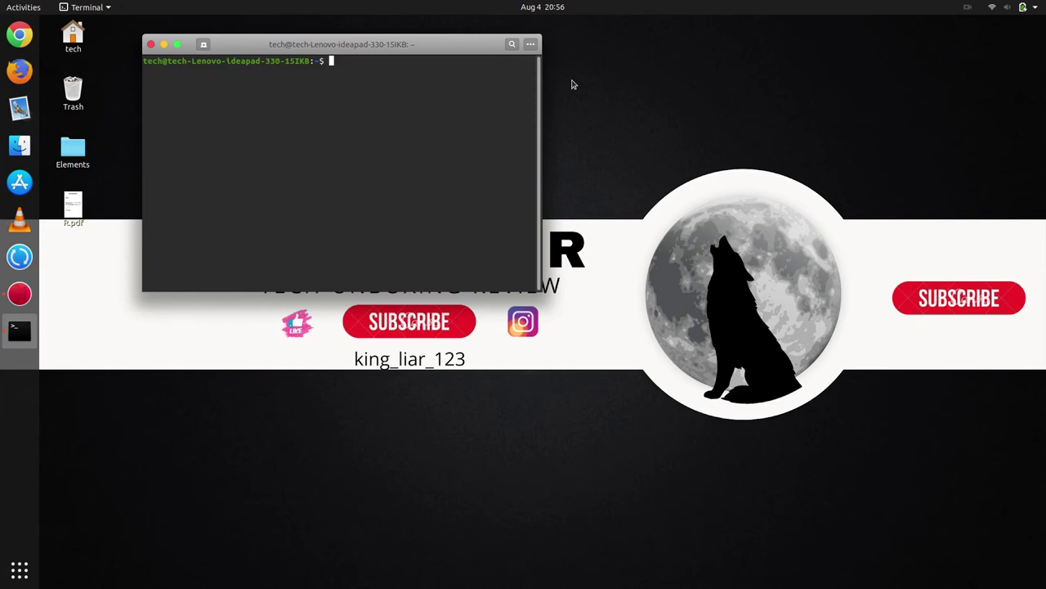
Step: Launch dconf Editor with the dconf-editor command and accept its notice about being careful
type("dconf-ditor")
key("Return")
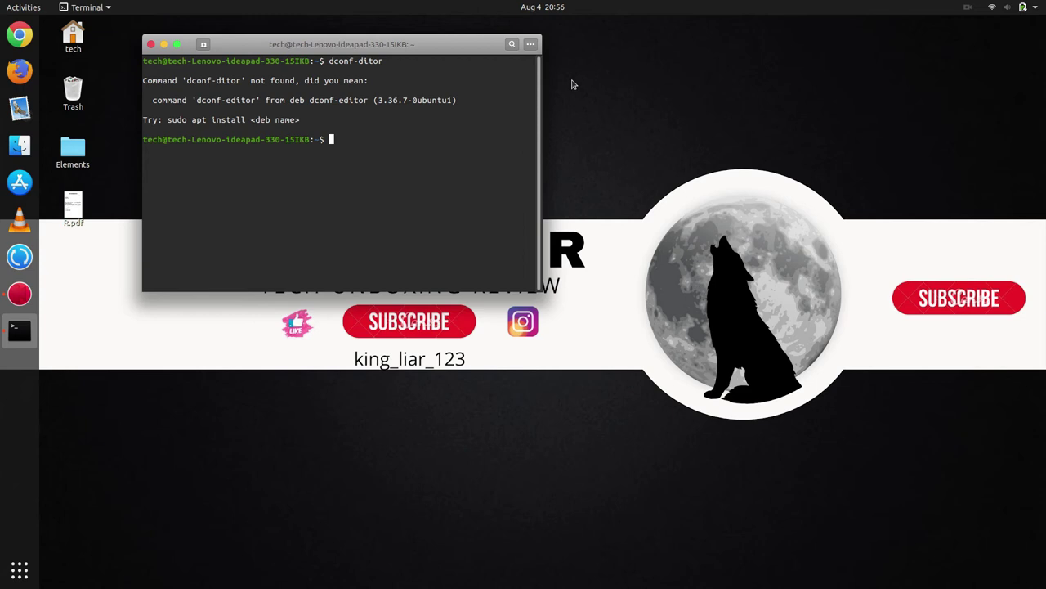
key("Up")
key("BackSpace")
key("BackSpace")
key("BackSpace")
key("BackSpace")
key("BackSpace")
type("editor")
key("Return")
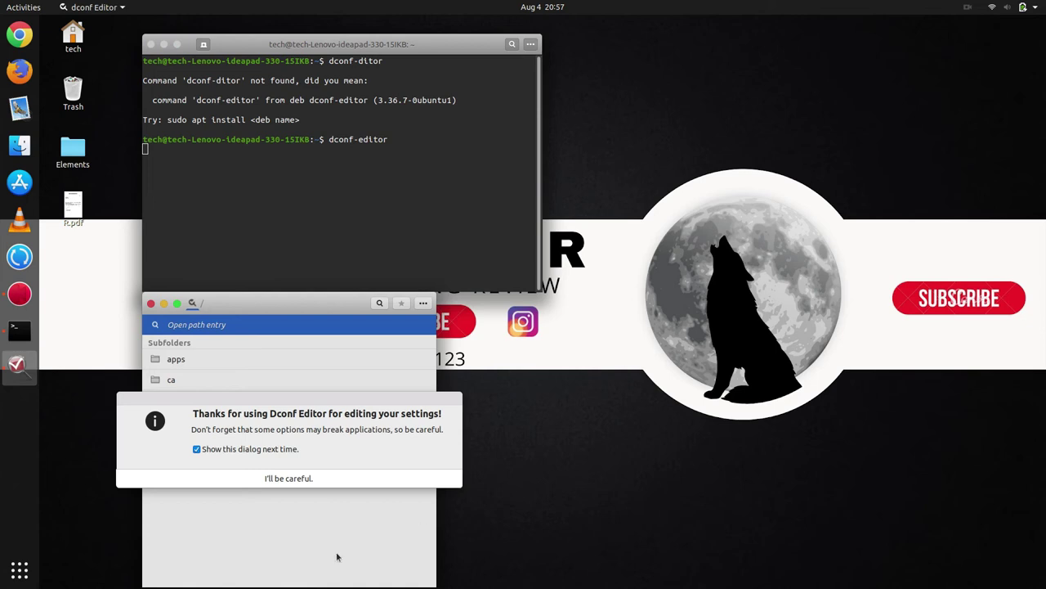
left_click(350, 479)
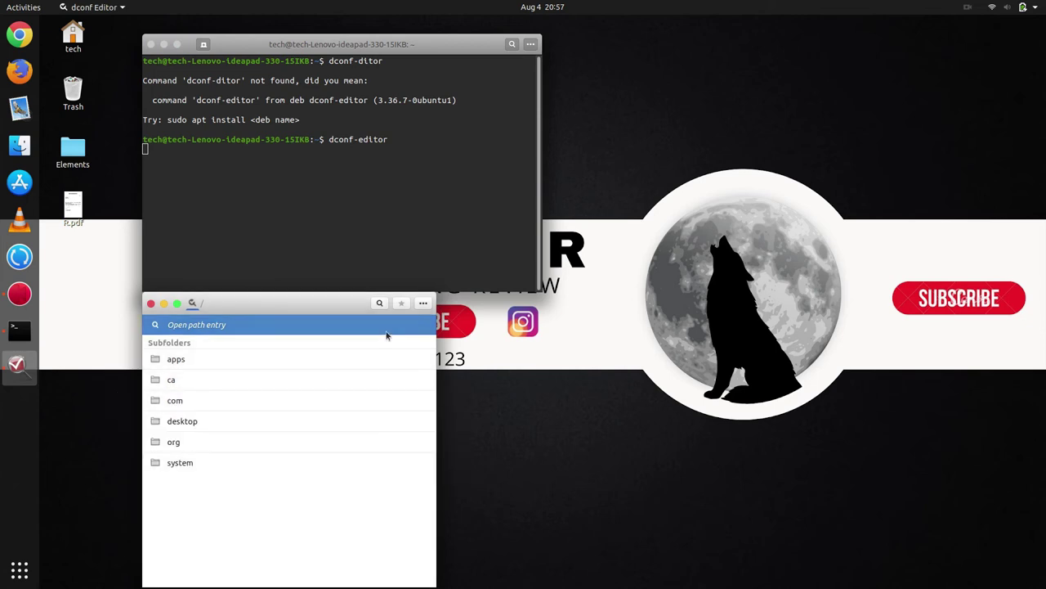
Step: Browse to the org/gnome/shell/extensions/dash-to-dock folder in dconf Editor and maximize its window
left_click_drag(342, 299, 348, 151)
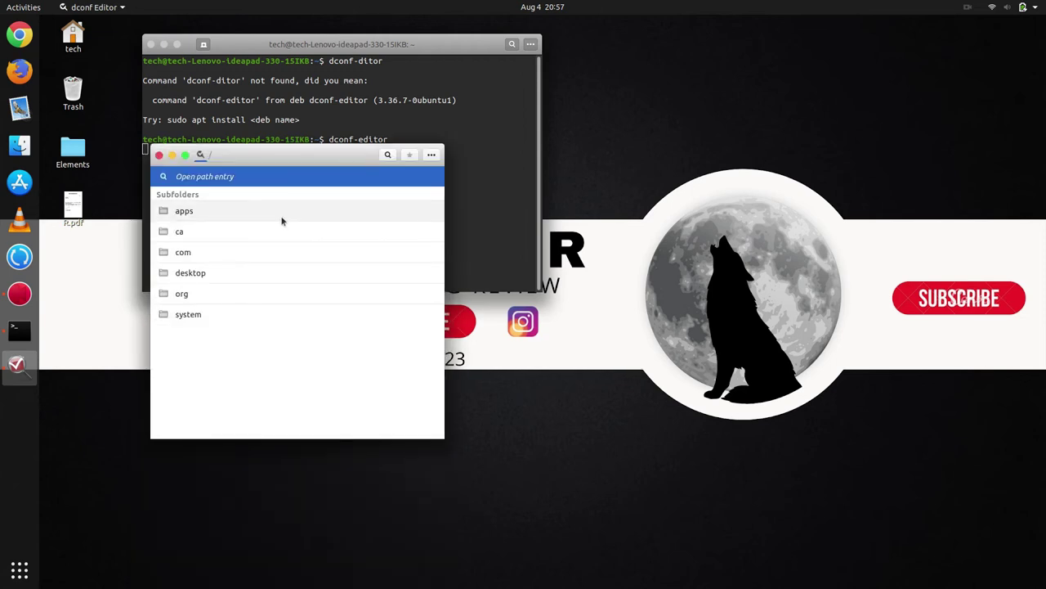
left_click(276, 293)
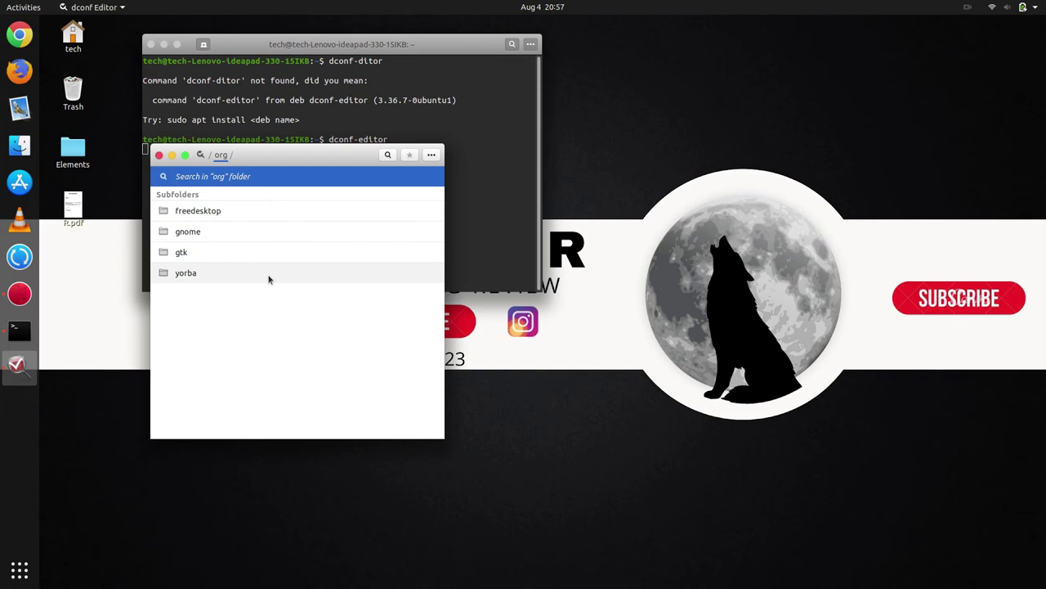
left_click(266, 229)
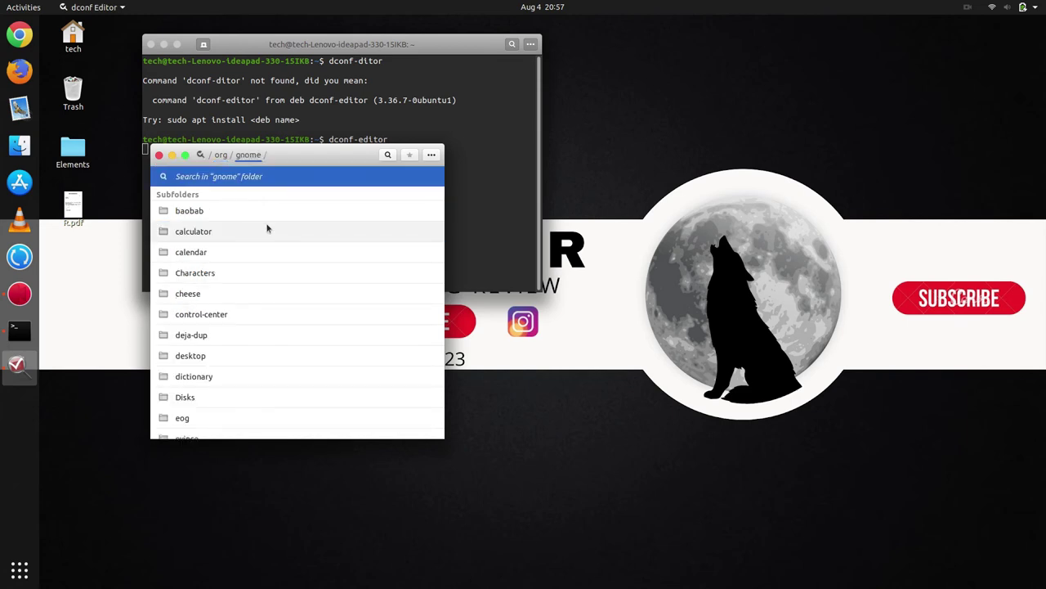
scroll(266, 229, "down", 10)
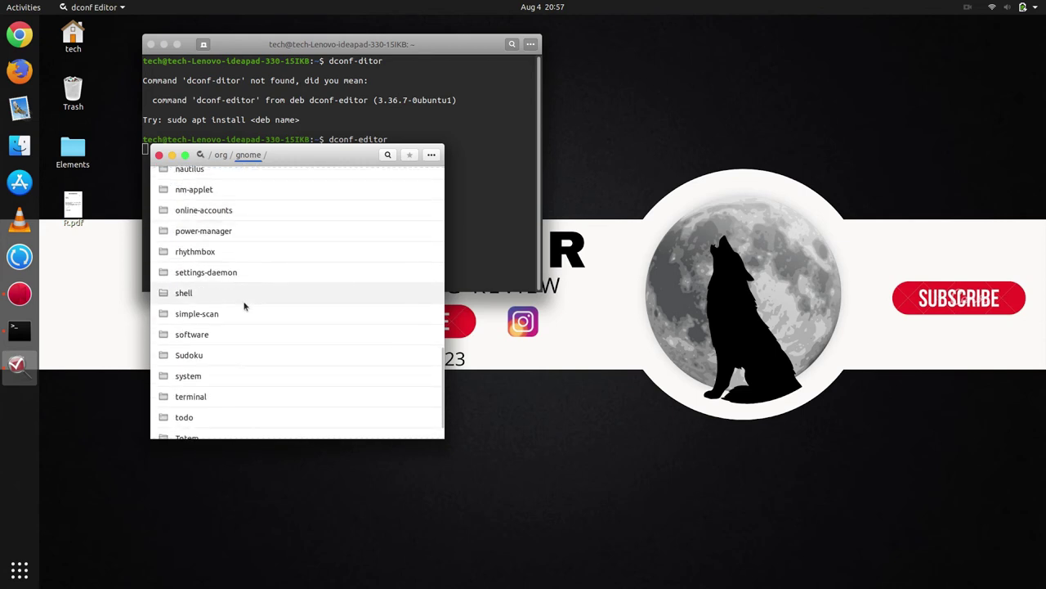
left_click(204, 297)
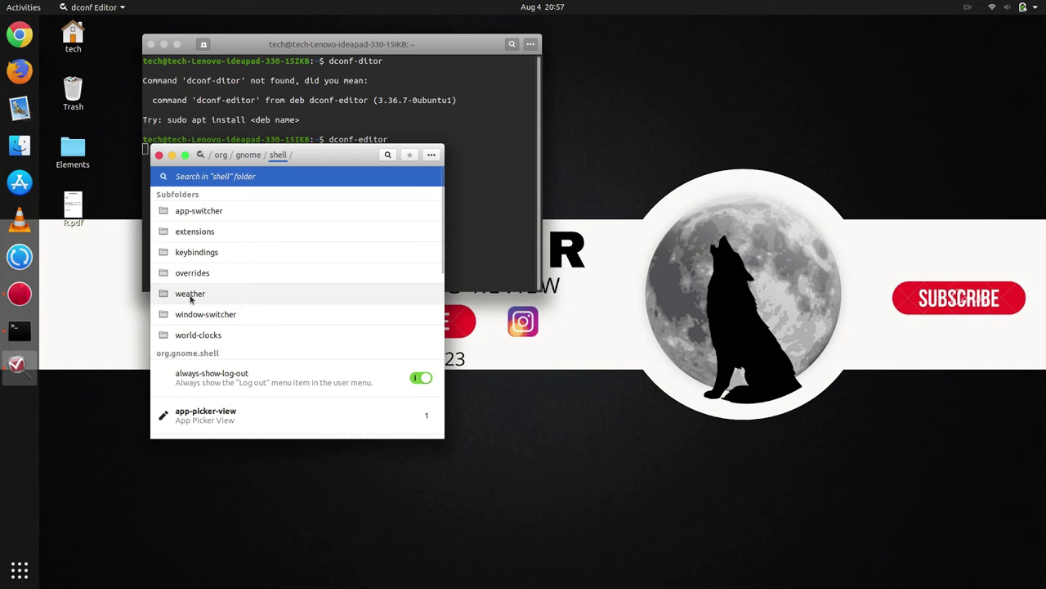
left_click(204, 235)
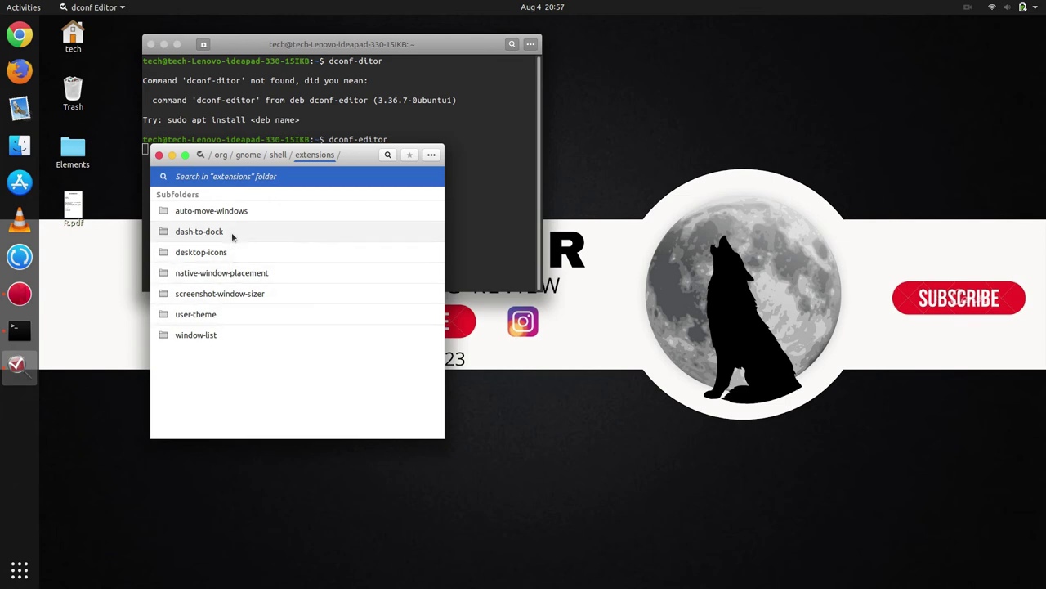
left_click(232, 237)
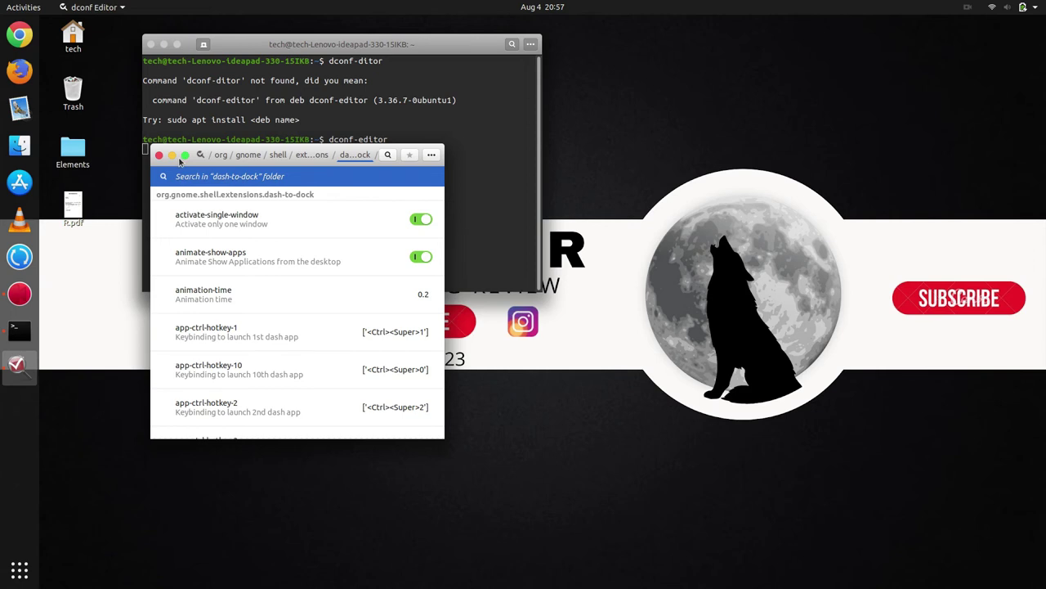
scroll(238, 292, "down", 3)
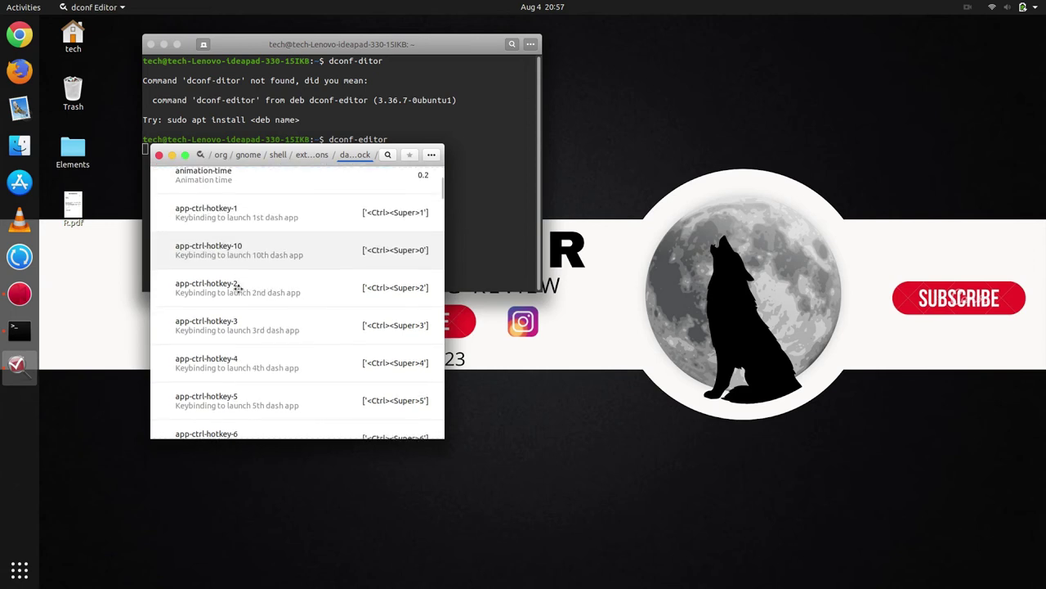
scroll(237, 292, "up", 3)
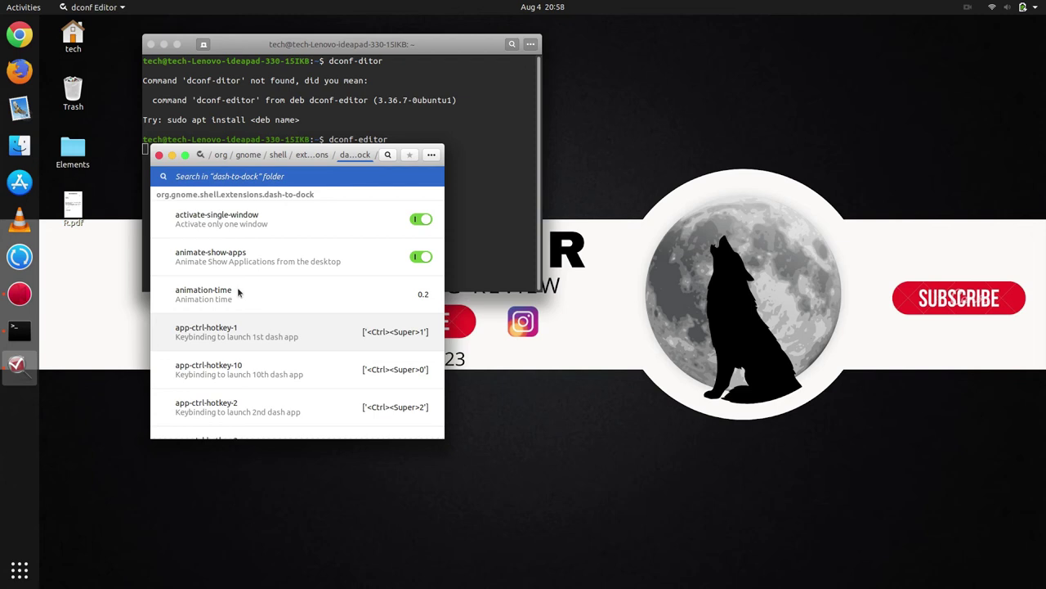
scroll(319, 296, "down", 10)
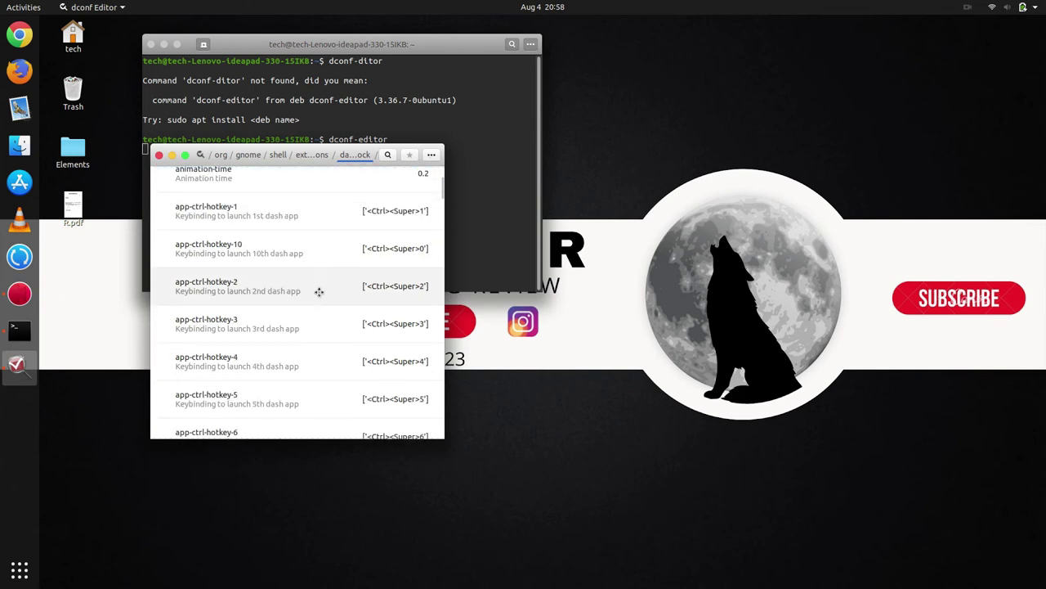
key("super+Up")
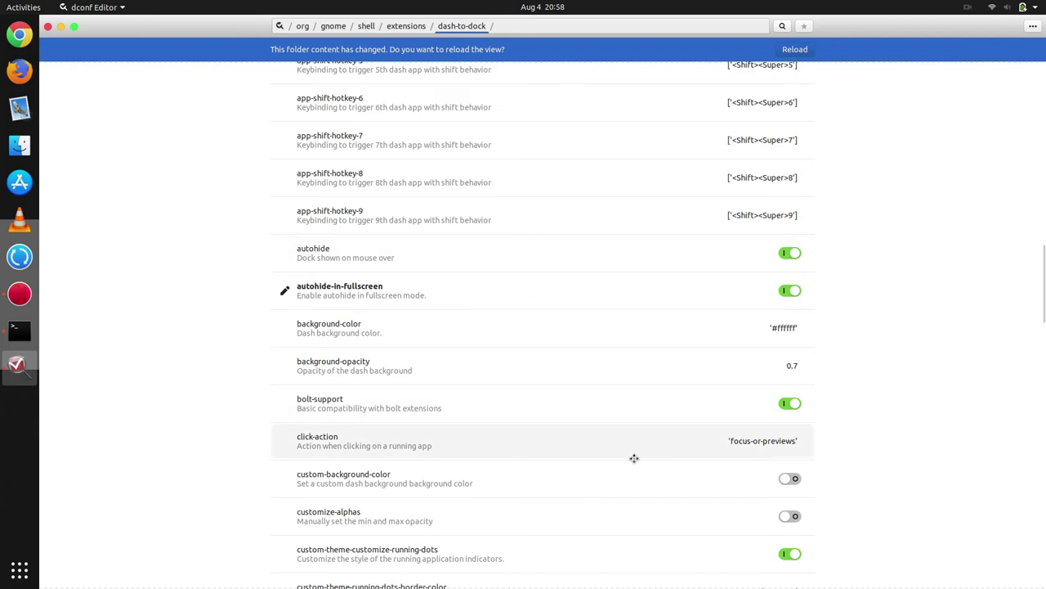
Step: Turn off the default value for dock-position and apply the custom value 'BOTTOM'
scroll(633, 463, "down", 8)
scroll(633, 463, "down", 3)
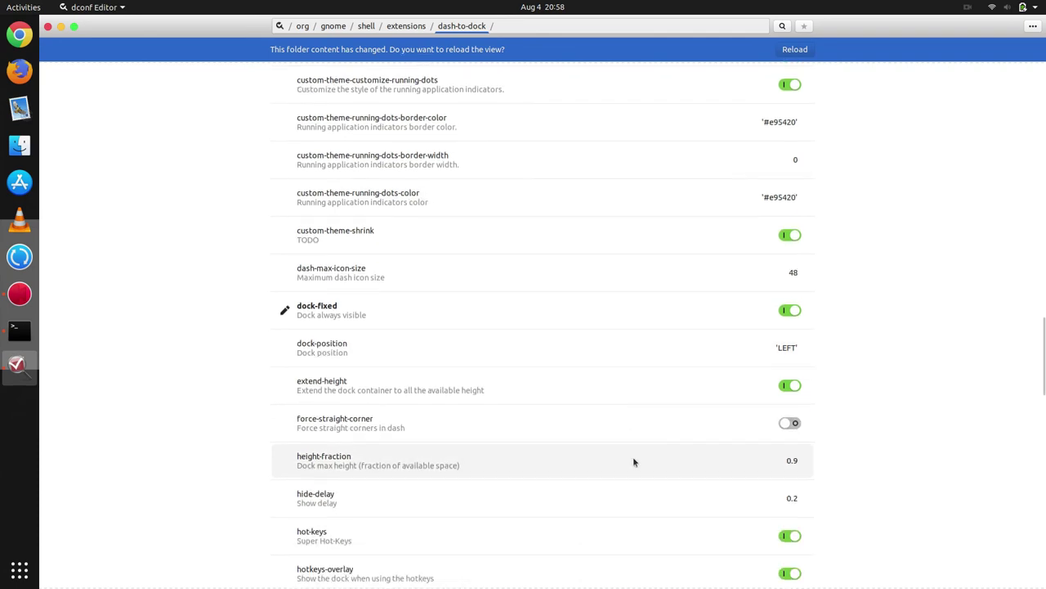
left_click(661, 341)
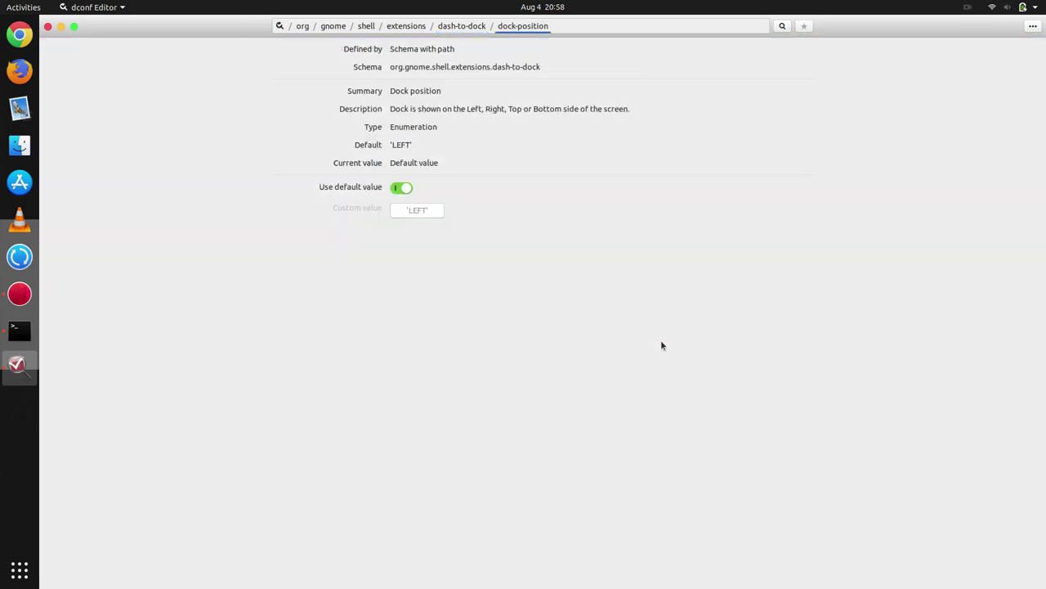
left_click(408, 190)
left_click(420, 211)
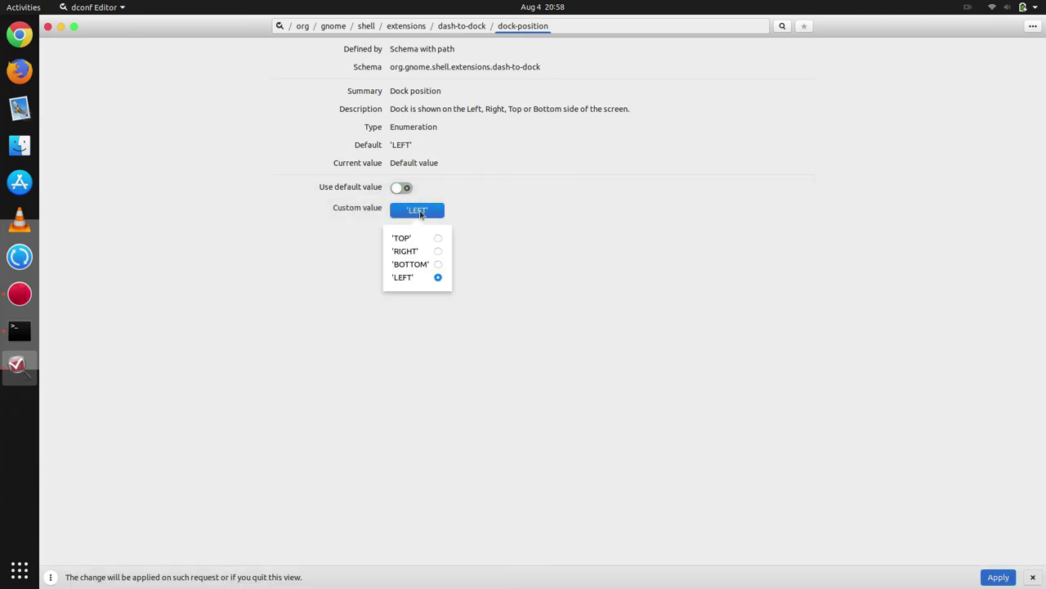
left_click(432, 264)
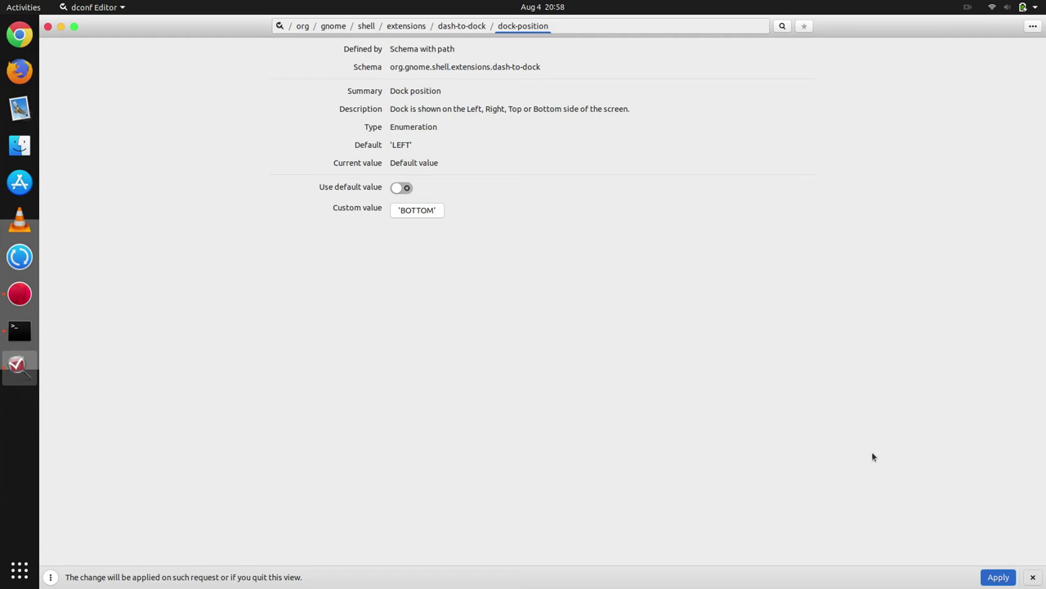
left_click(998, 576)
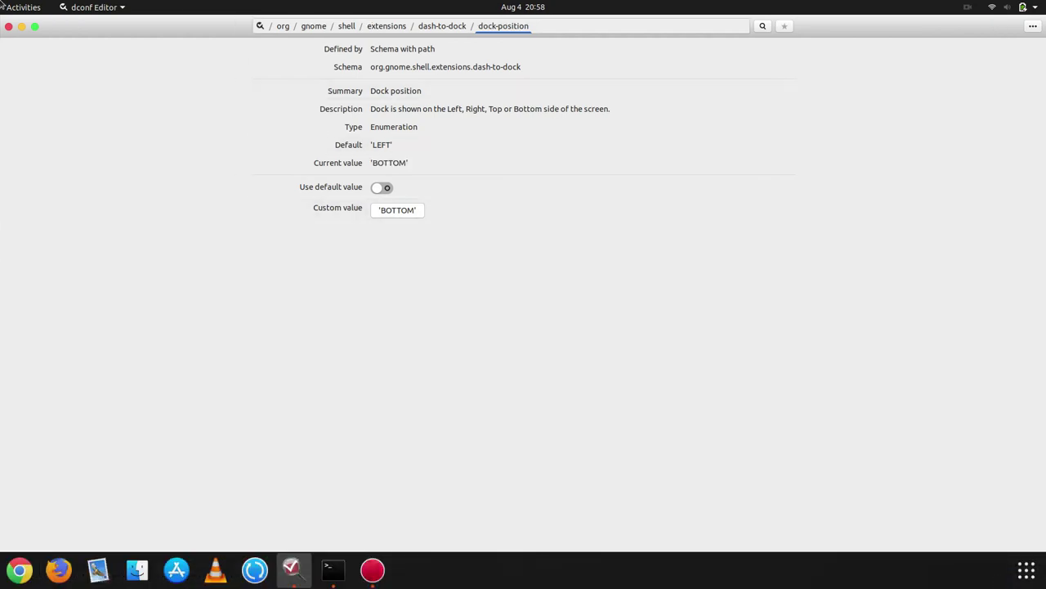
Step: Turn off the default value for dash-to-dock's extend-height and apply the custom value False
left_click(449, 30)
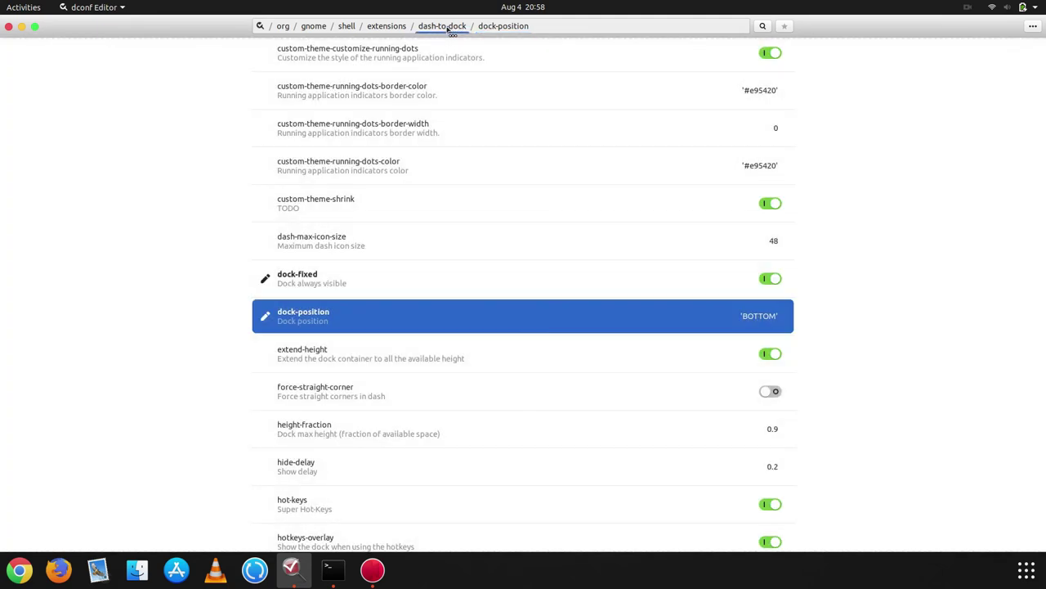
left_click(397, 346)
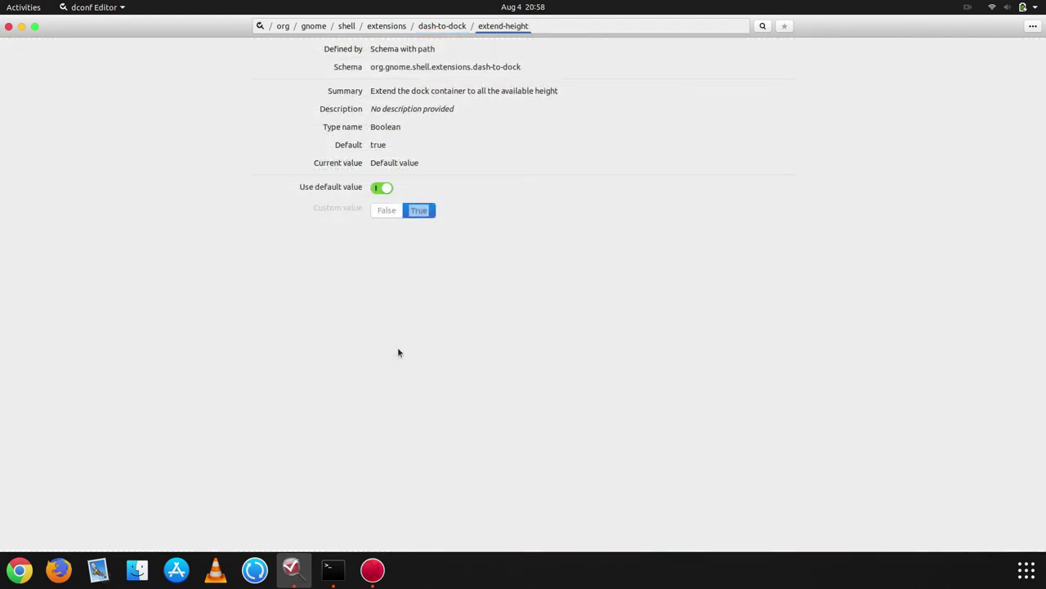
left_click(382, 188)
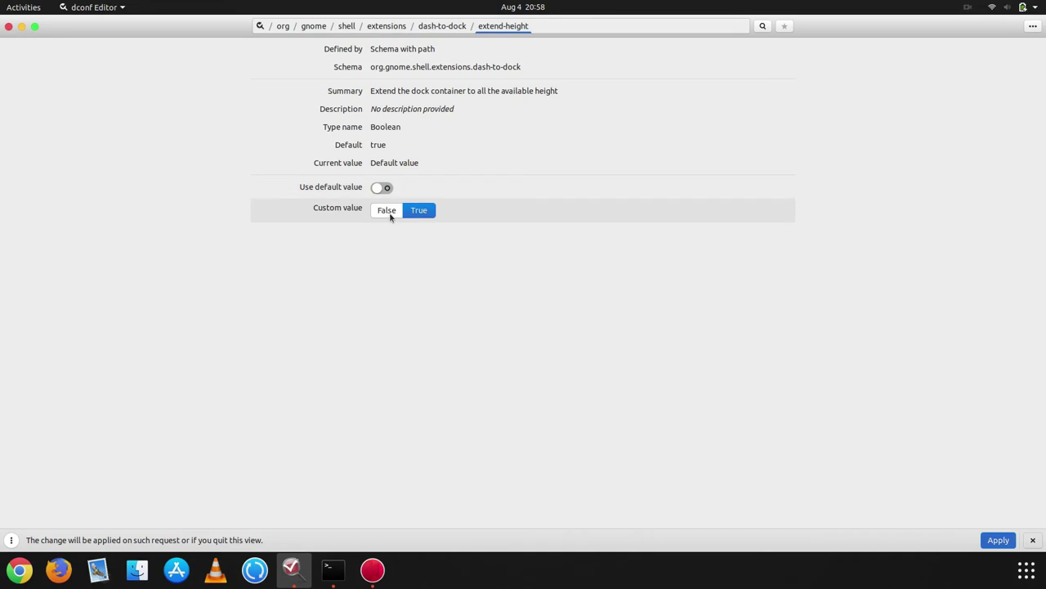
left_click(386, 211)
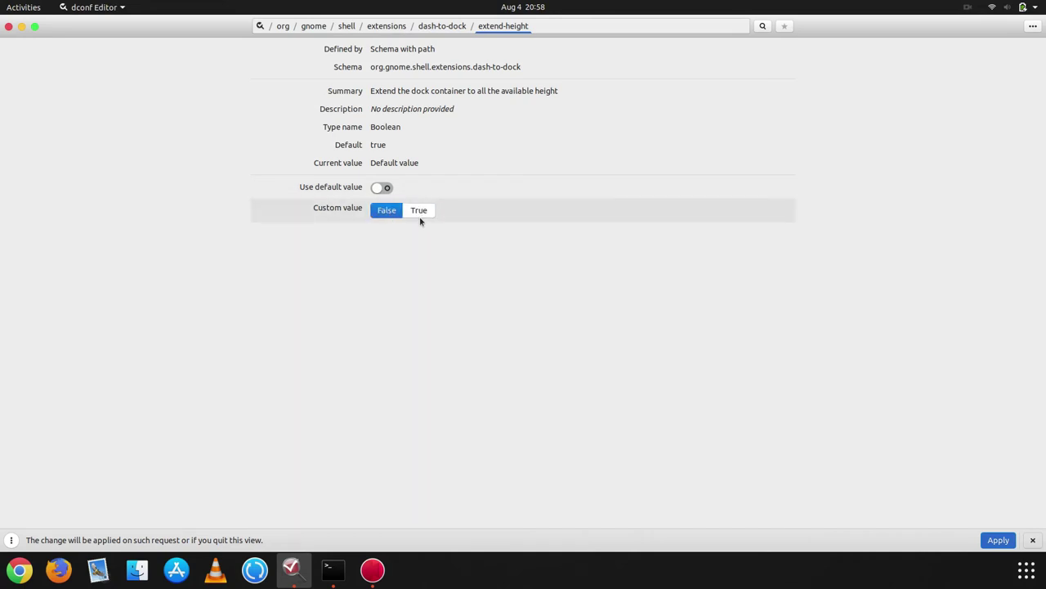
left_click(419, 214)
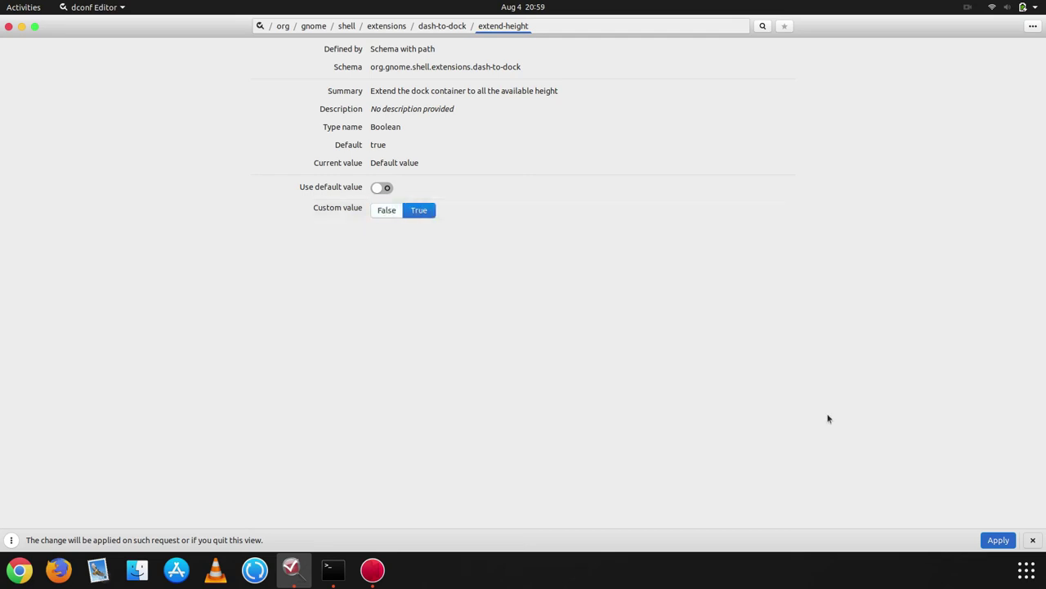
left_click(998, 541)
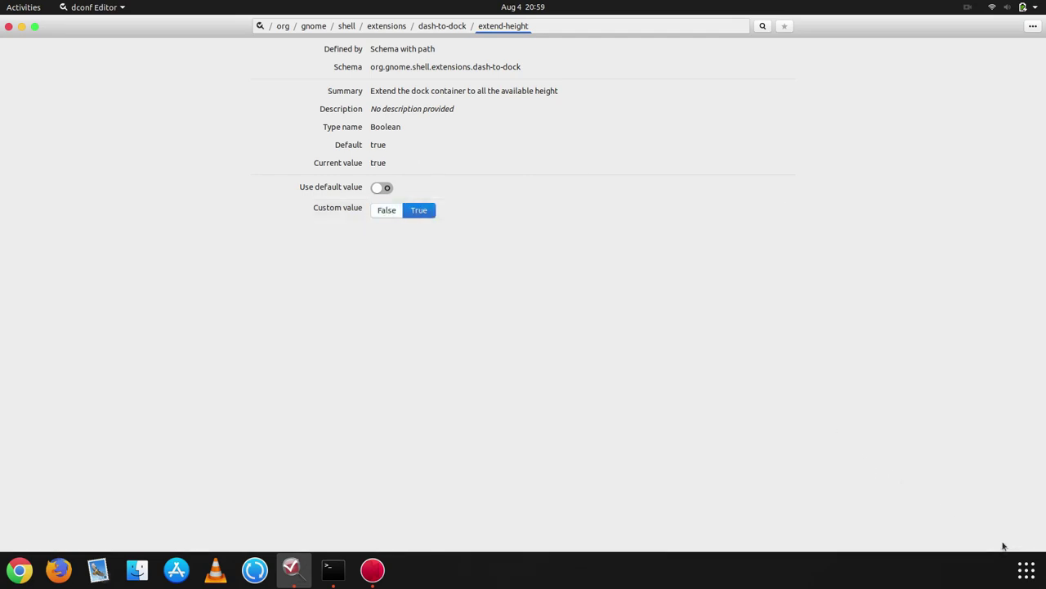
left_click(386, 211)
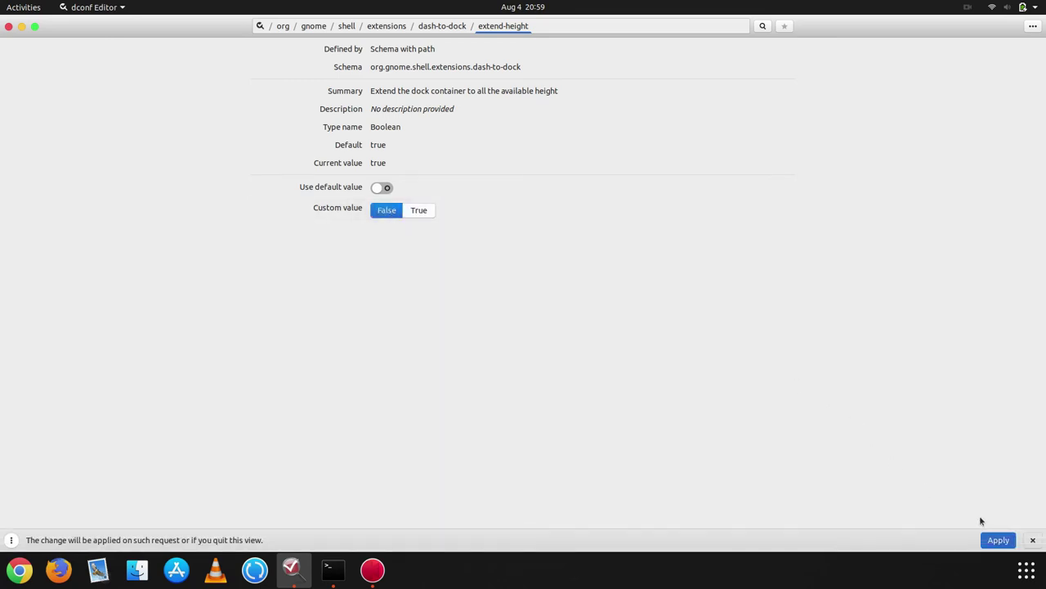
left_click(997, 541)
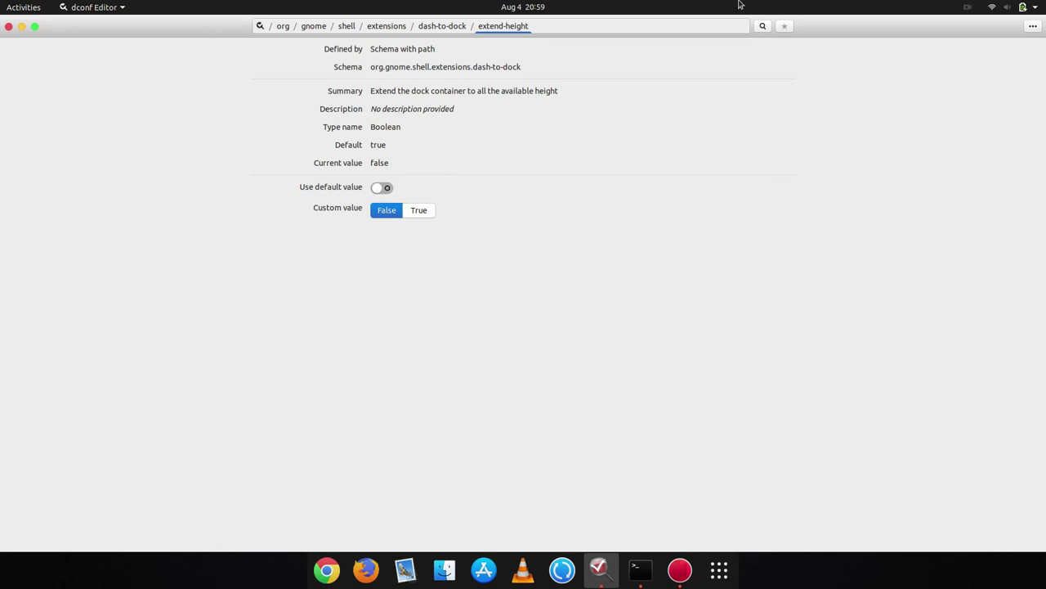
Step: Turn off the default value for dash-to-dock's dash-max-icon-size, set the custom value to 42 and return to the dash-to-dock key list
left_click(450, 29)
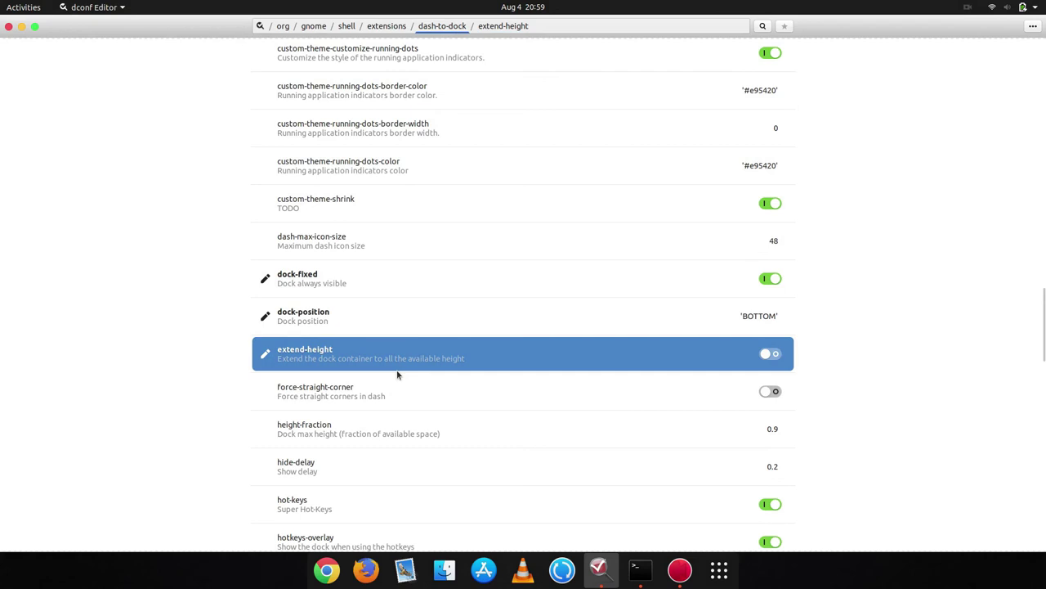
left_click(422, 241)
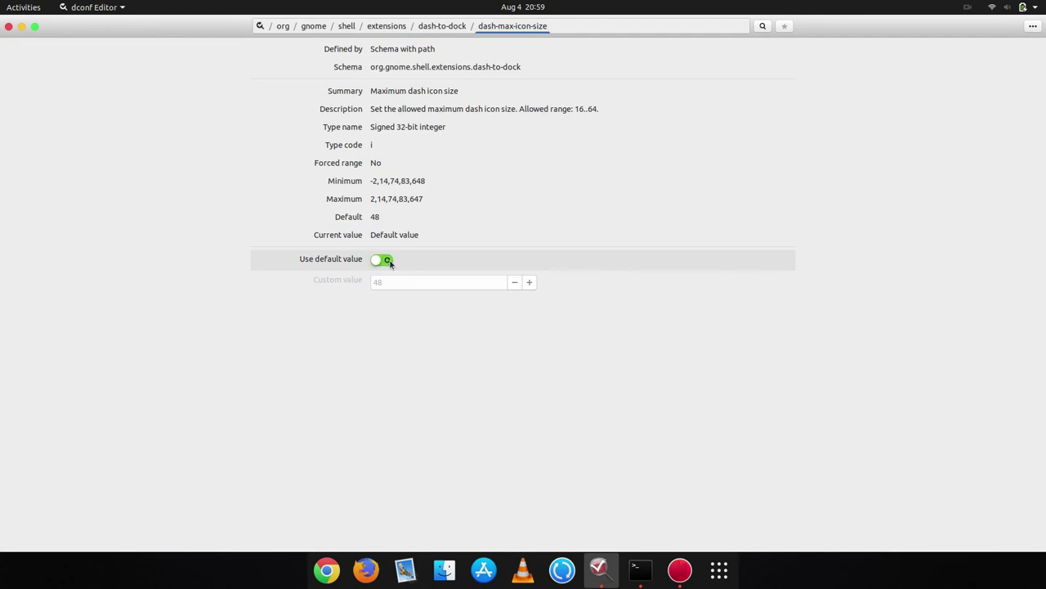
left_click(389, 259)
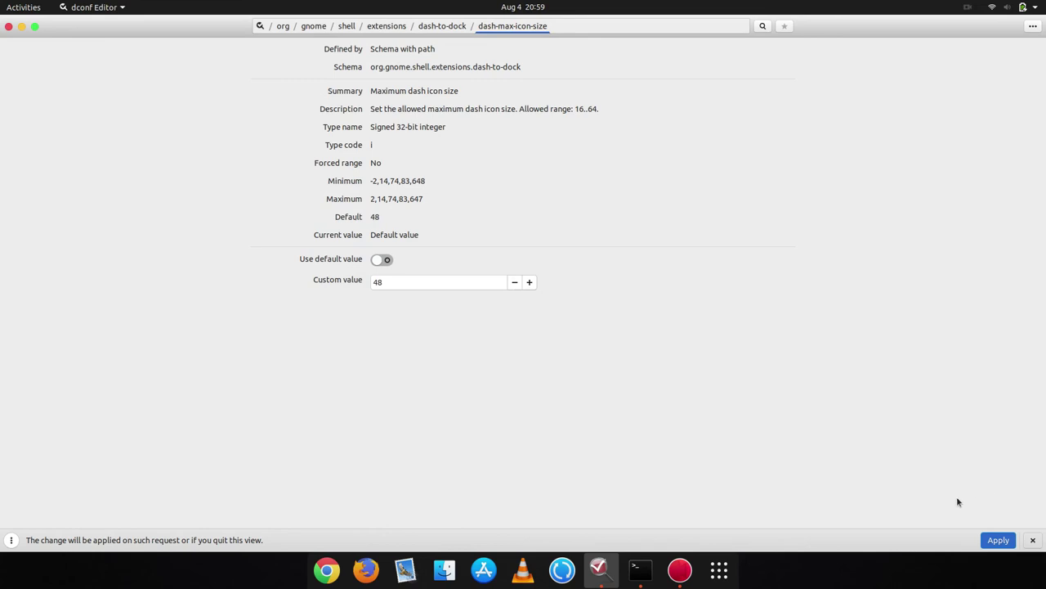
left_click(1011, 544)
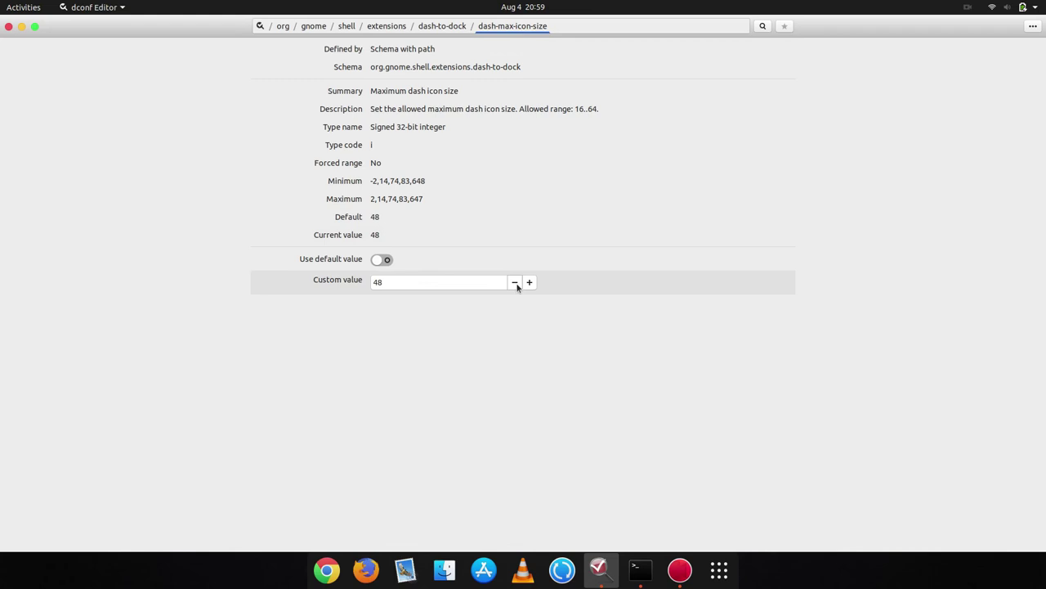
left_click(461, 281)
key("BackSpace")
type("2")
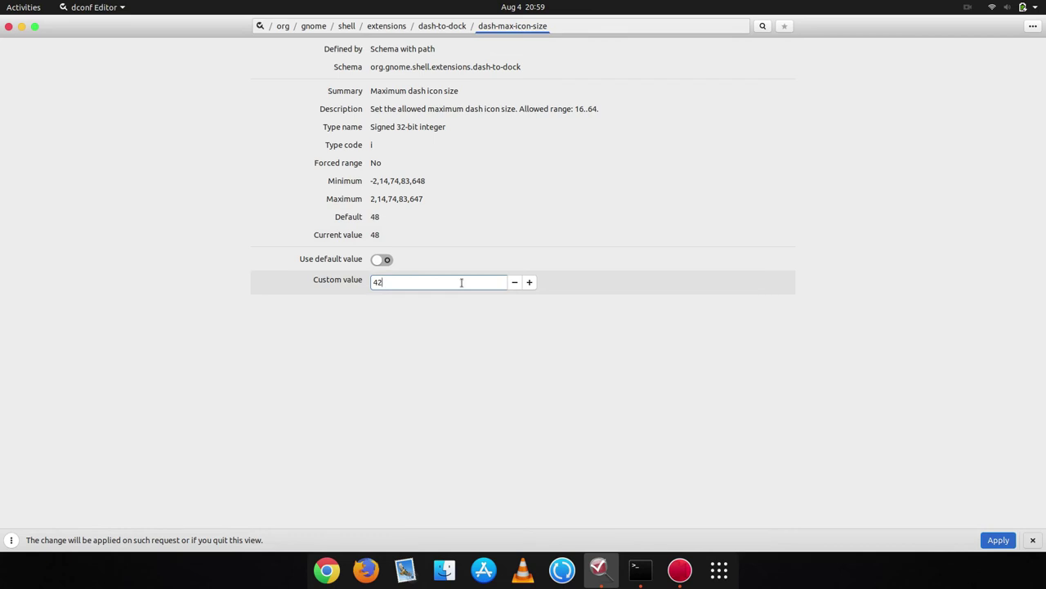
left_click(461, 27)
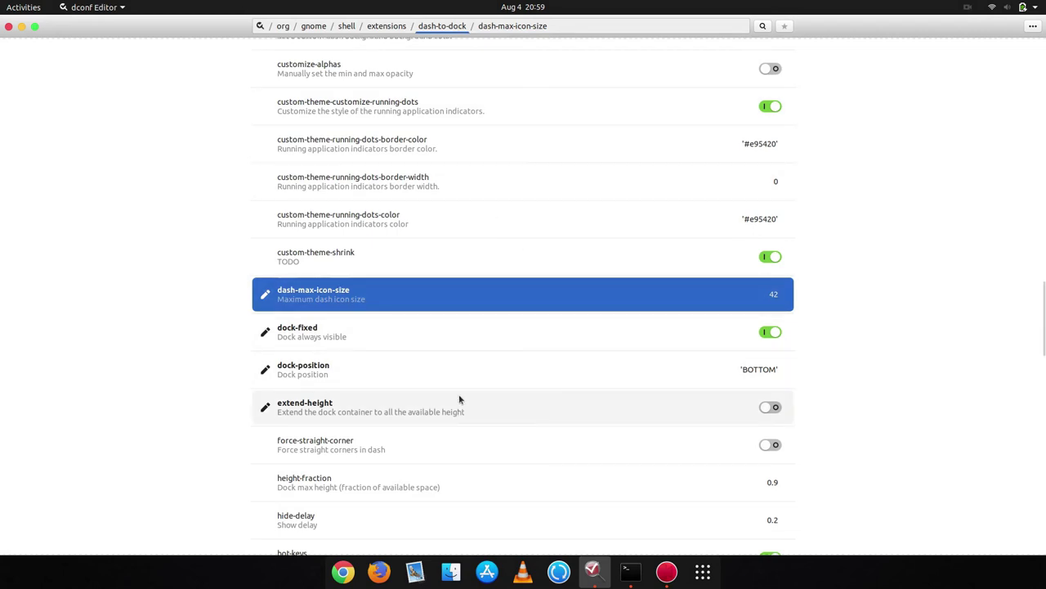
Step: Browse the remaining dash-to-dock keys and close both dconf Editor and the terminal window
scroll(461, 282, "down", 5)
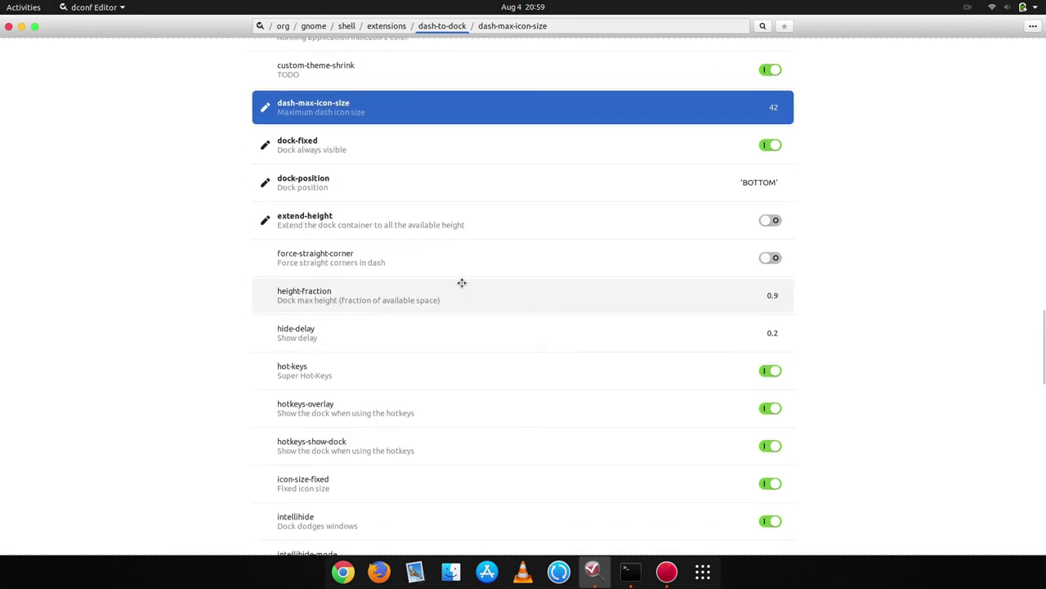
scroll(462, 283, "down", 14)
scroll(462, 282, "down", 8)
scroll(461, 282, "up", 20)
scroll(462, 282, "up", 18)
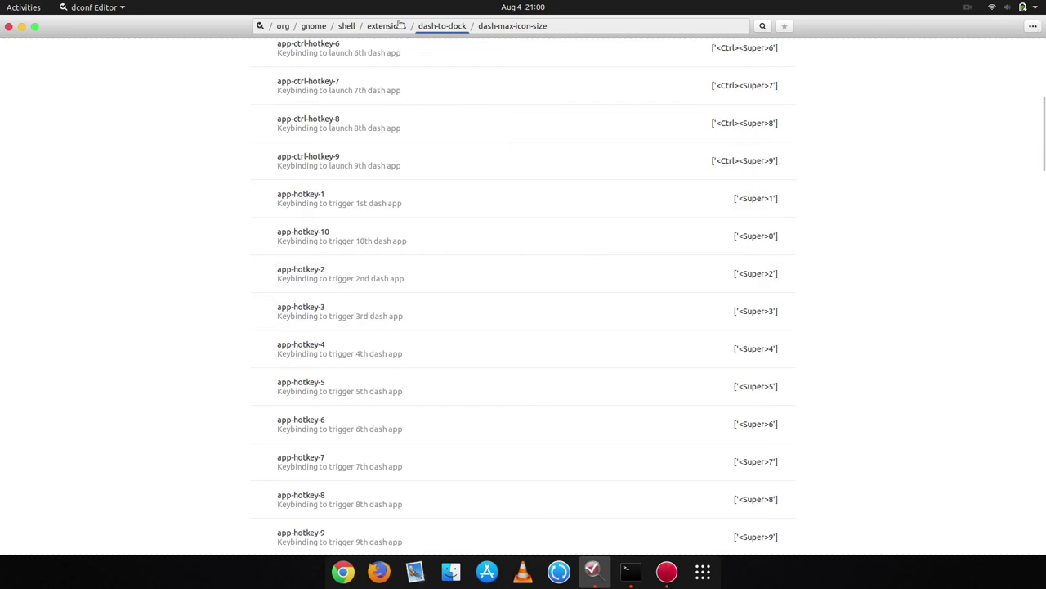
left_click(9, 26)
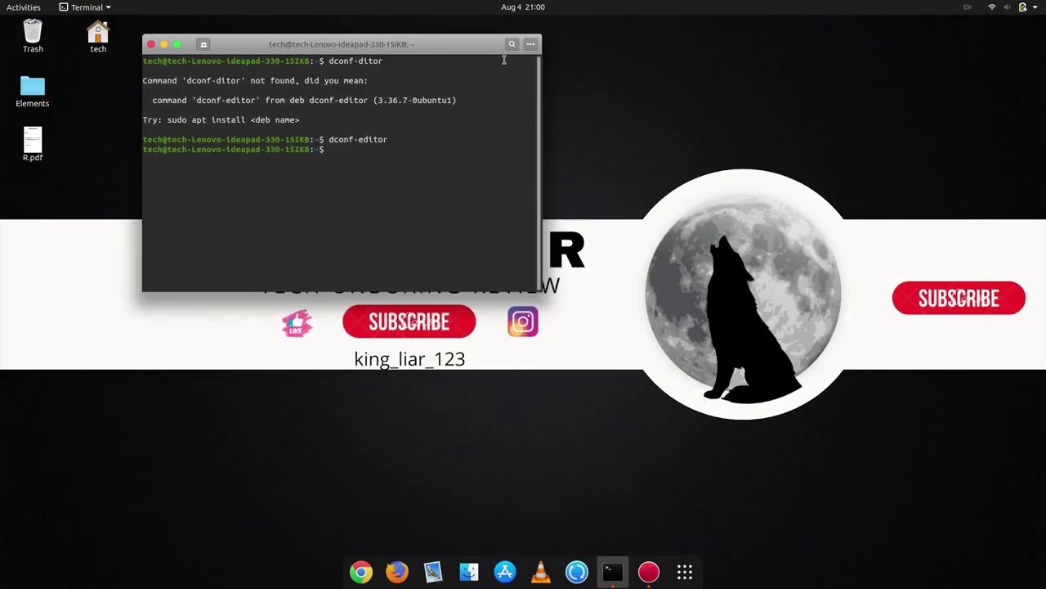
left_click(151, 45)
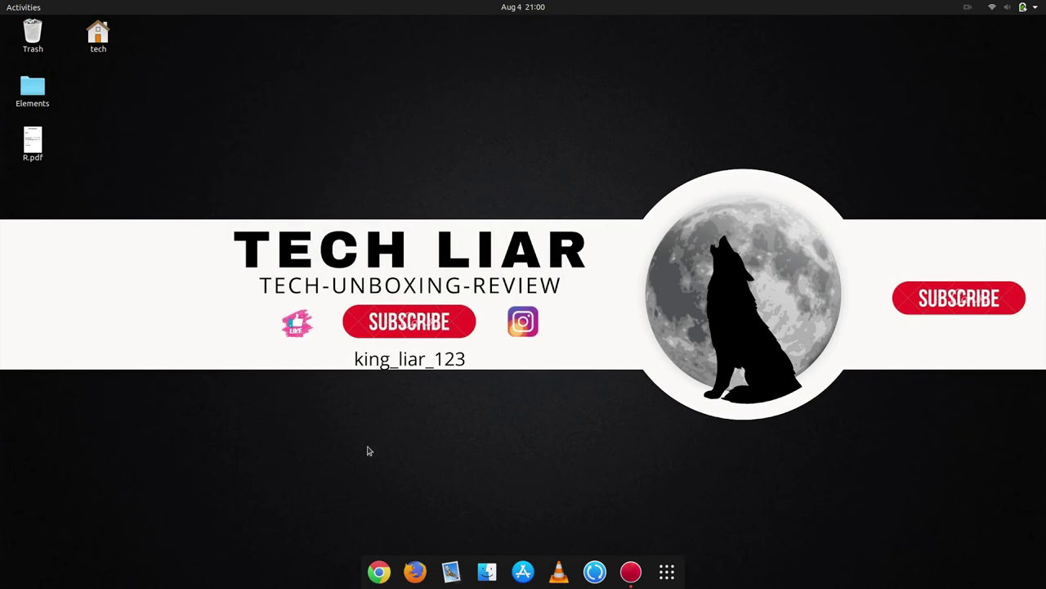
Step: Show all installed applications in the overview to check their themed icons and return to the desktop
left_click(667, 570)
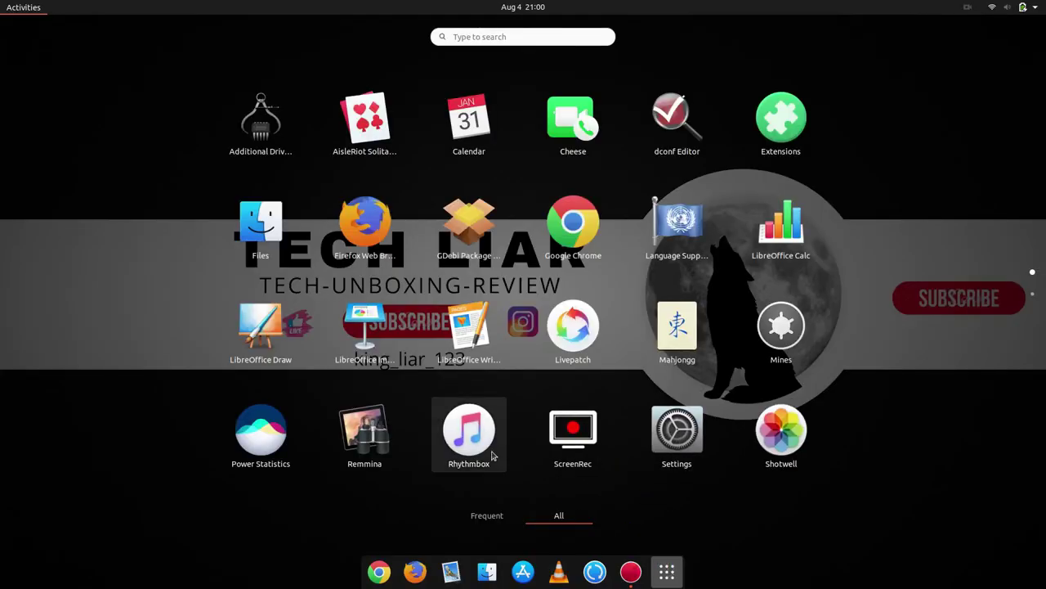
scroll(491, 447, "down", 1)
scroll(490, 446, "up", 1)
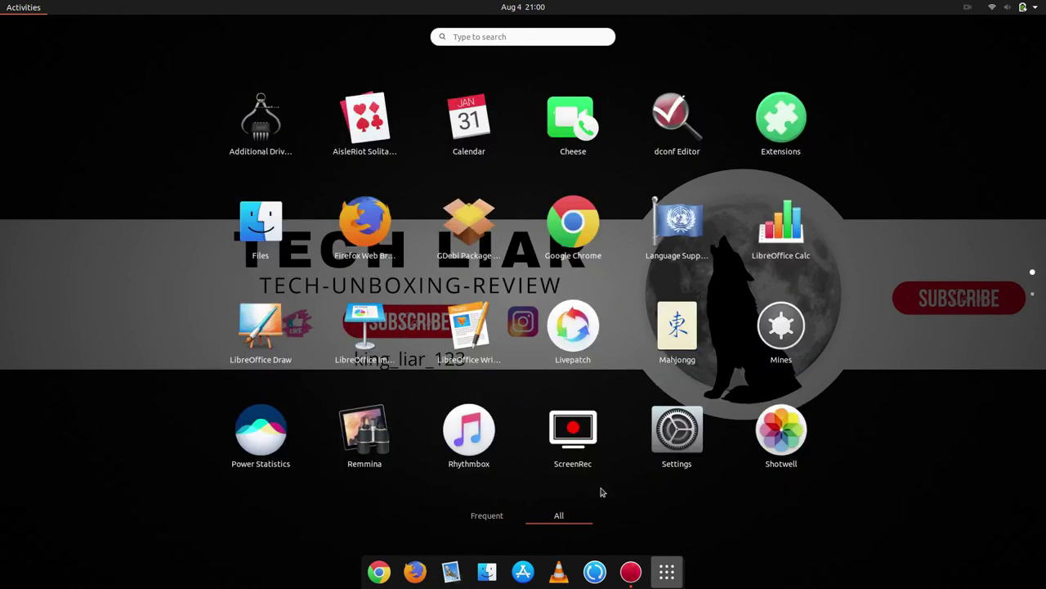
left_click(666, 575)
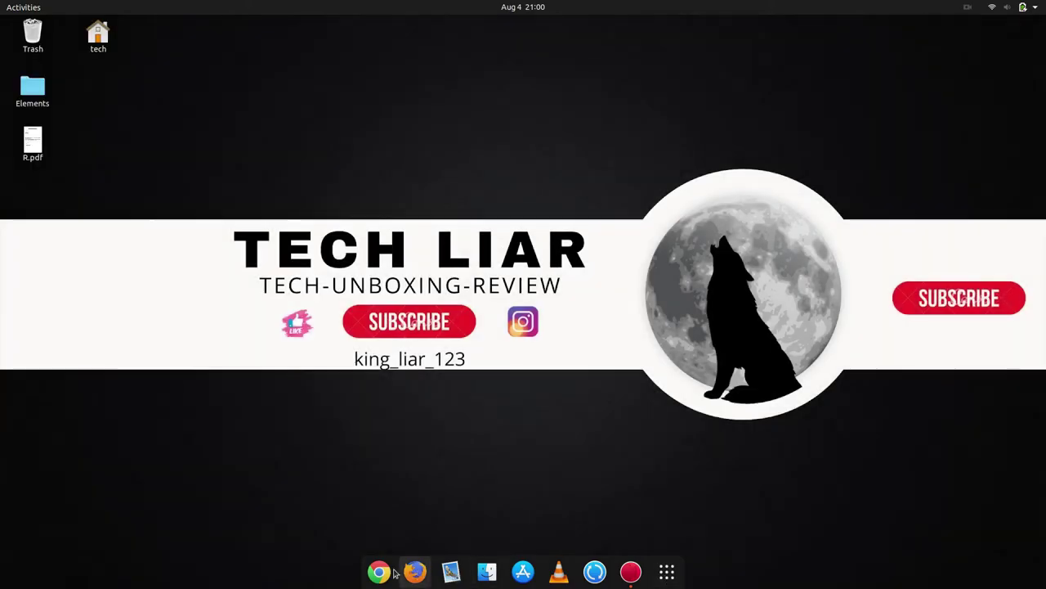
Step: Switch to Google Chrome using the Person 1 profile and get its address bar ready for a web search
left_click(379, 572)
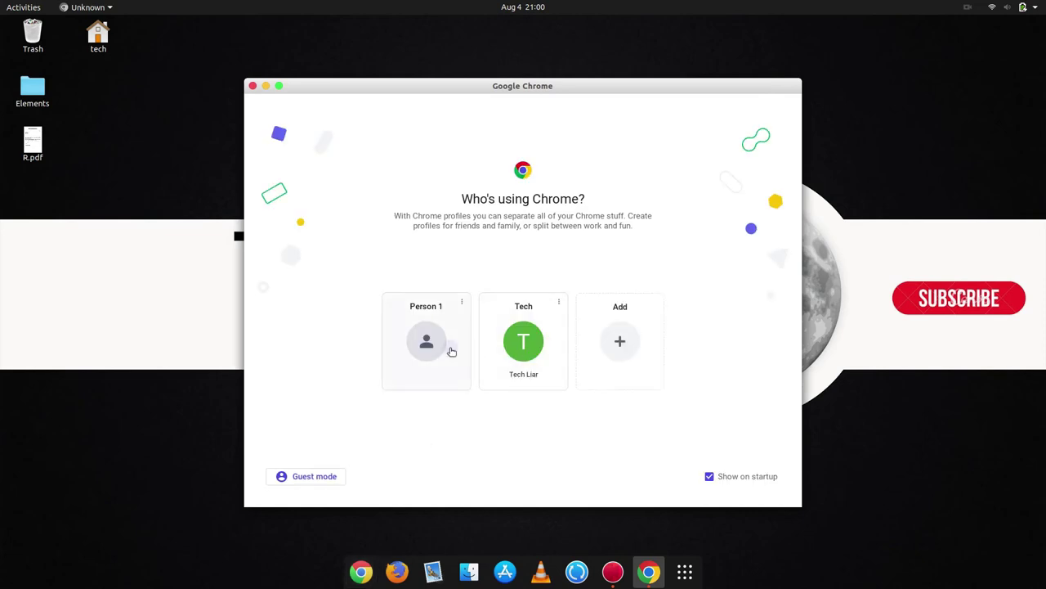
left_click(452, 350)
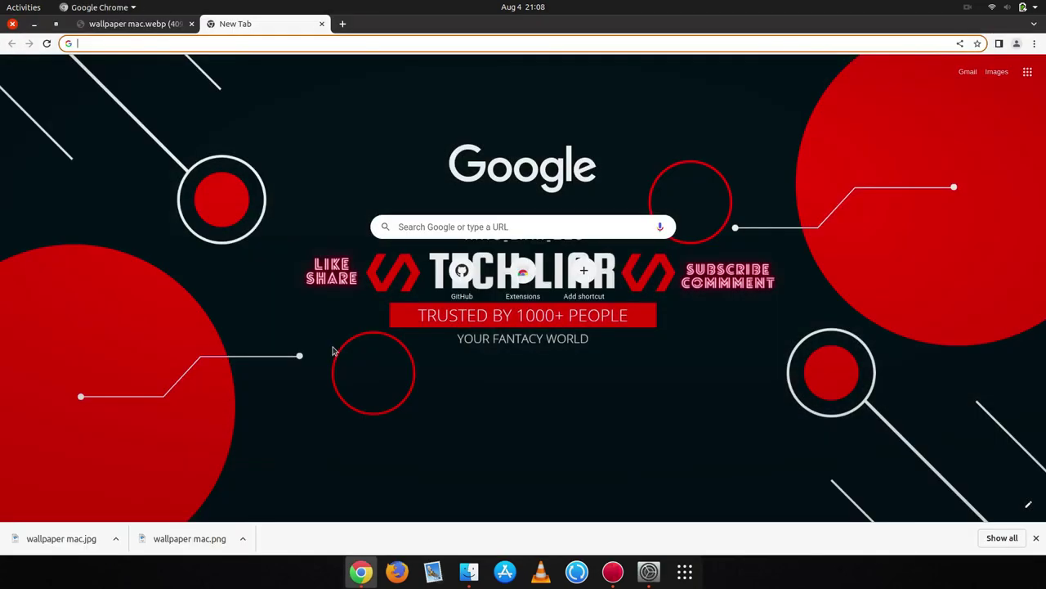
key("ctrl+l")
type("den")
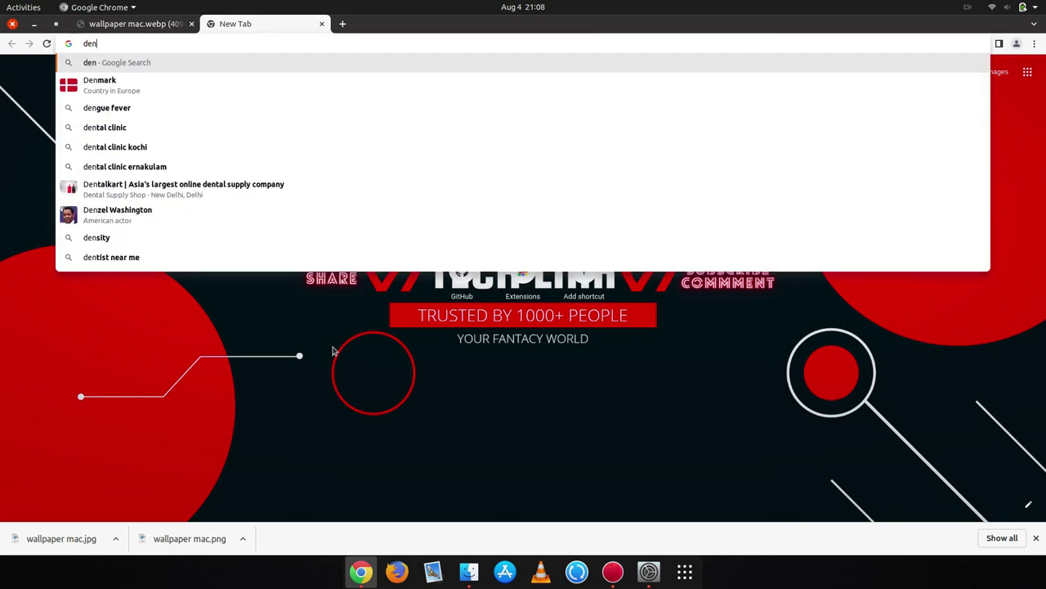
key("BackSpace")
key("BackSpace")
key("BackSpace")
Step: Search Google for DuckDuckGo from the suggestions for "ducl" and open the duckduckgo.com website
type("ducl")
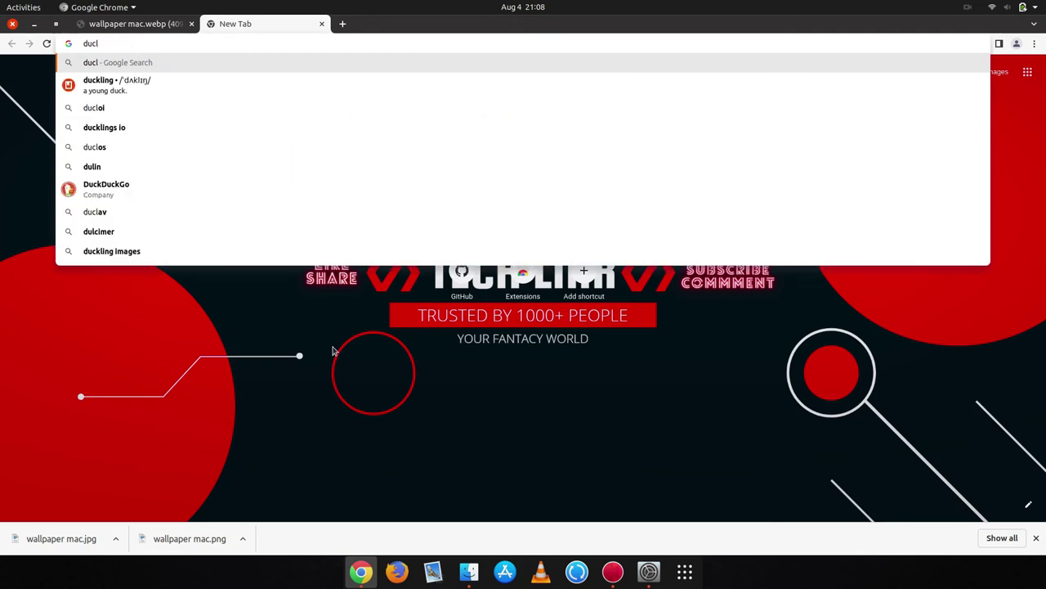
key("Down")
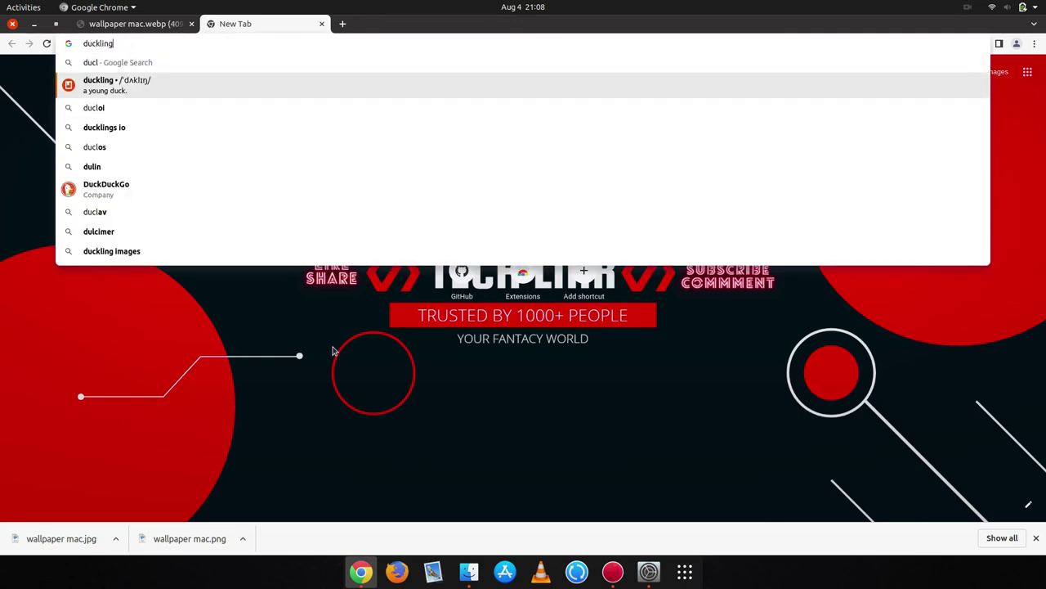
key("Down")
key("Down")
key("Down")
key("Down")
key("Down")
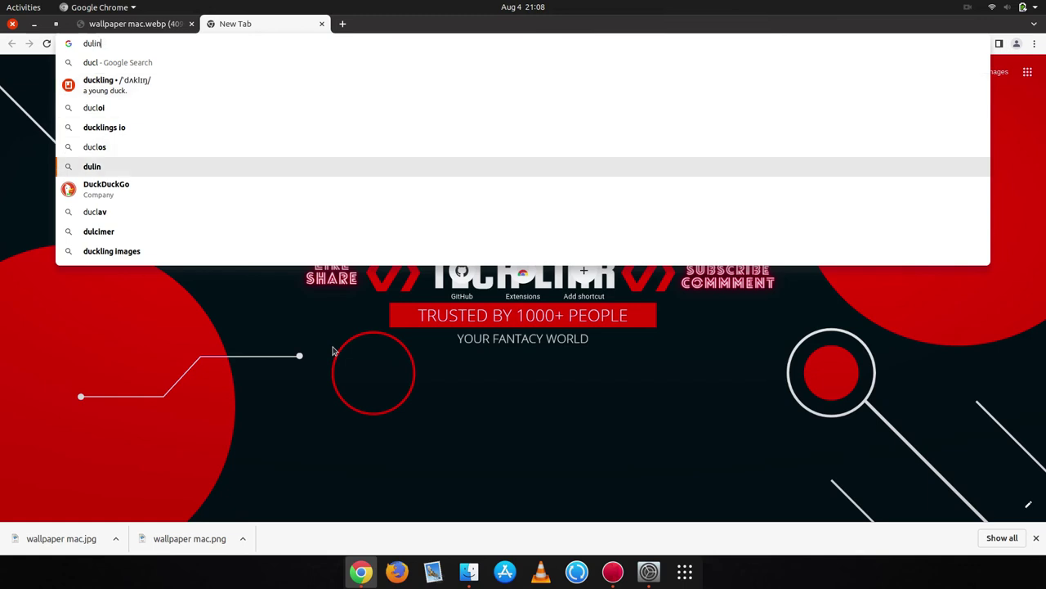
key("Return")
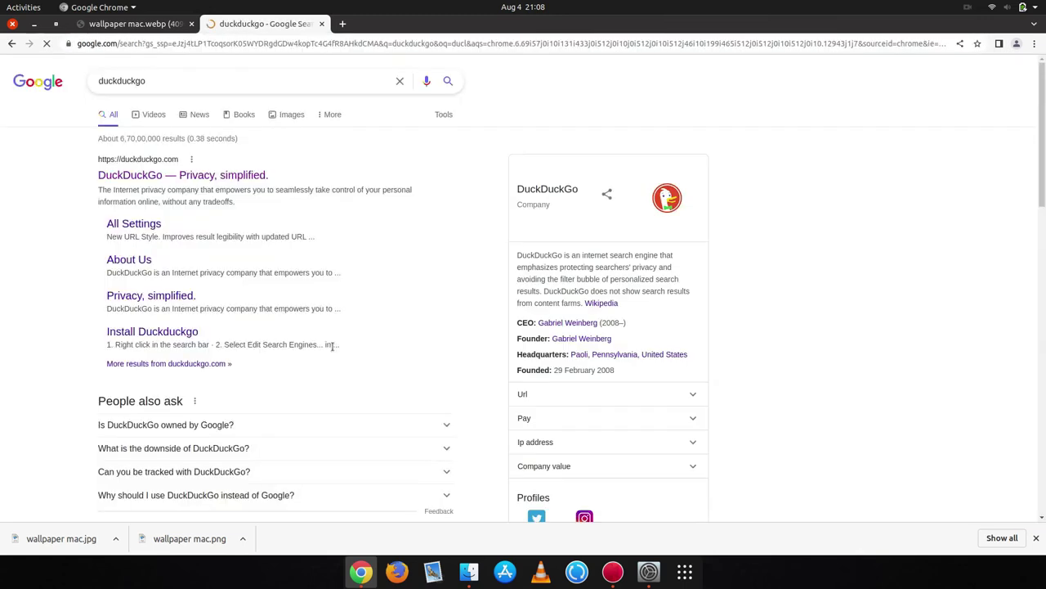
left_click(184, 175)
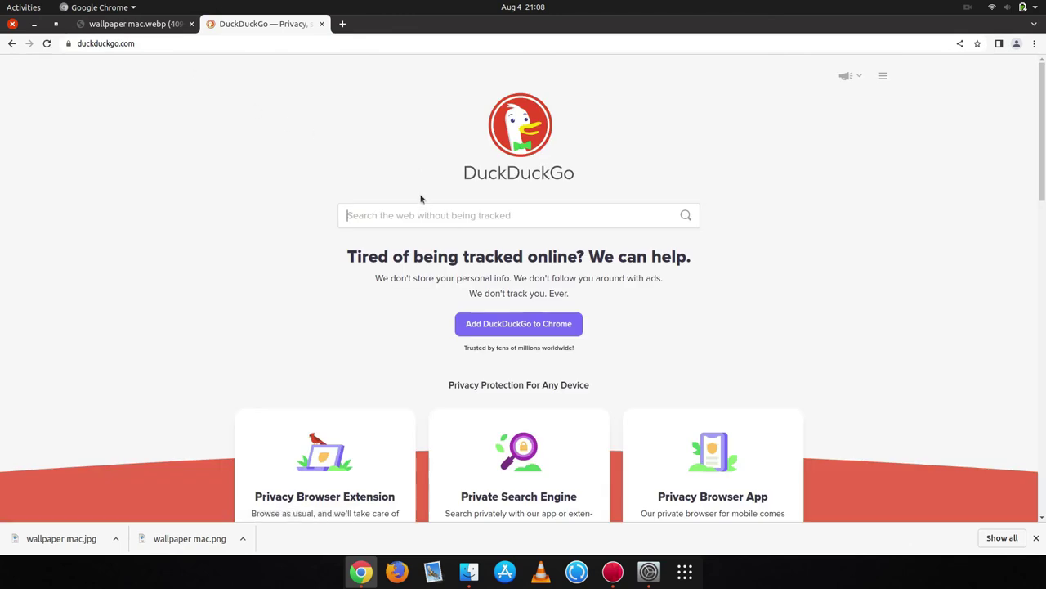
Step: Search DuckDuckGo for "mac wallpaper pc" and show the image results
type("mac ")
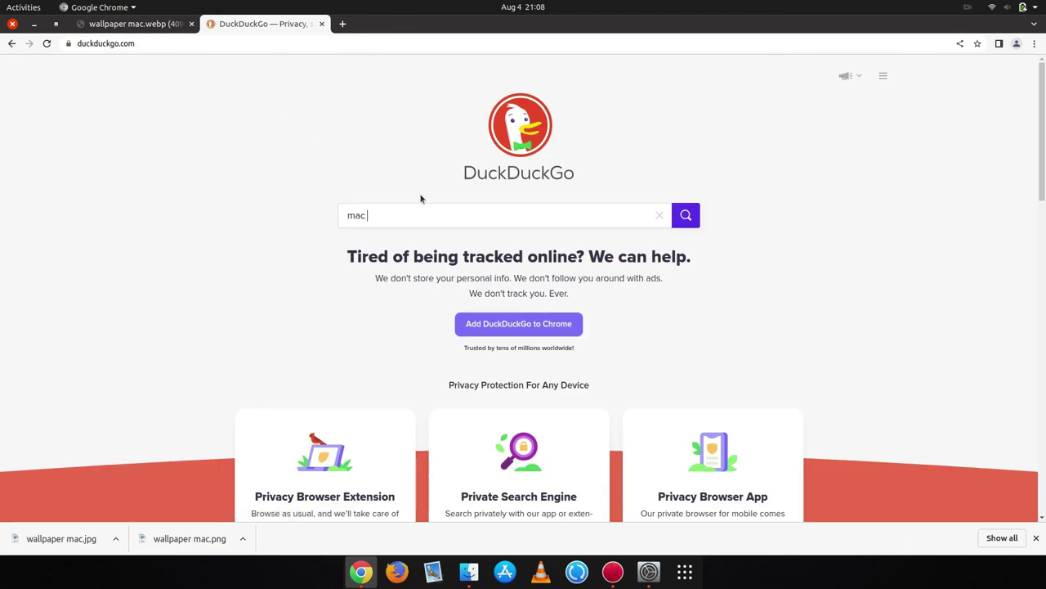
type("wallpape")
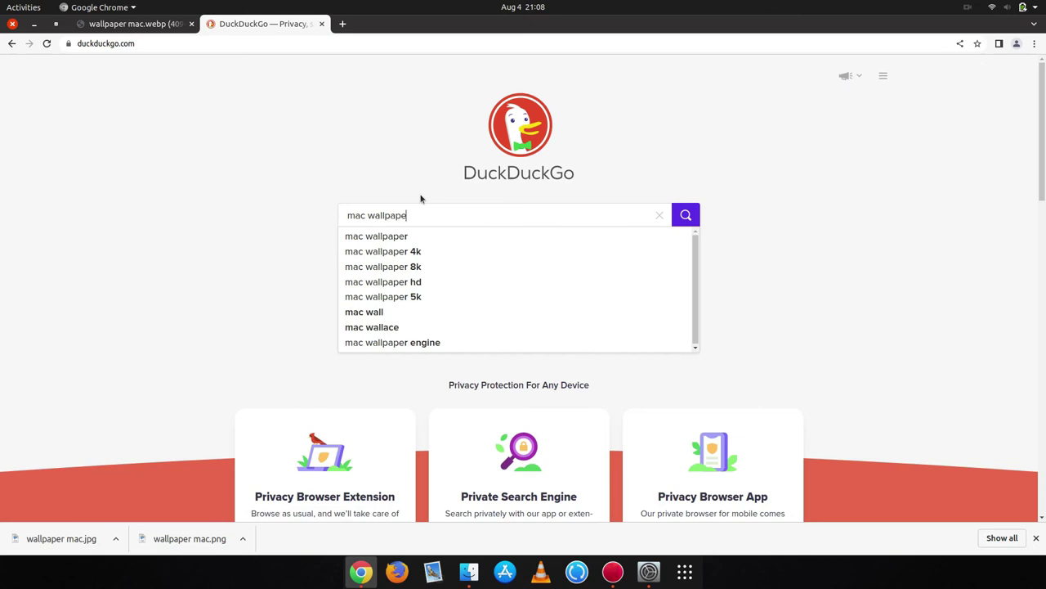
type("r pc")
key("Return")
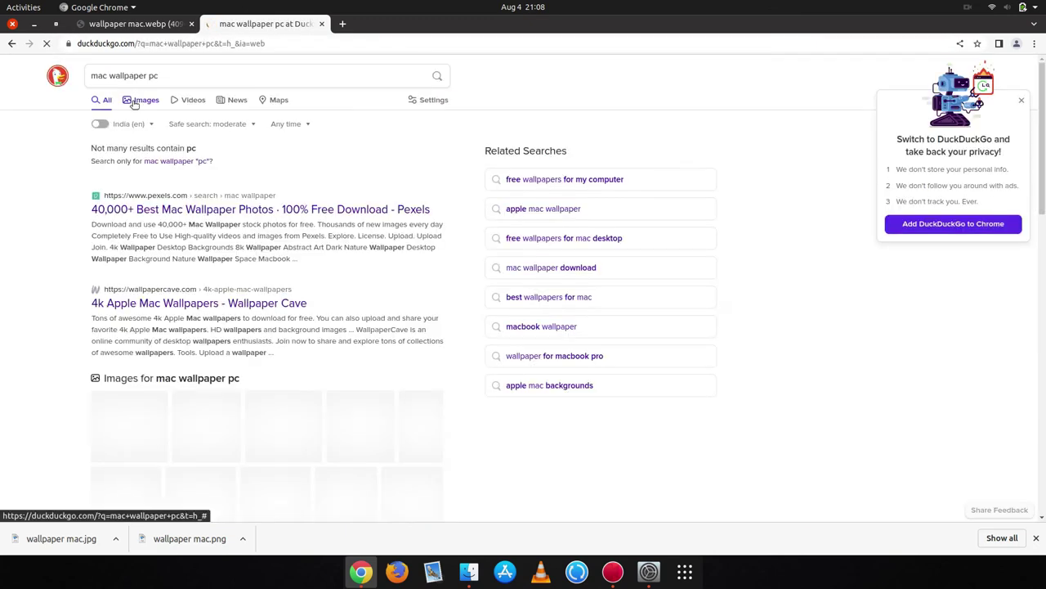
left_click(136, 101)
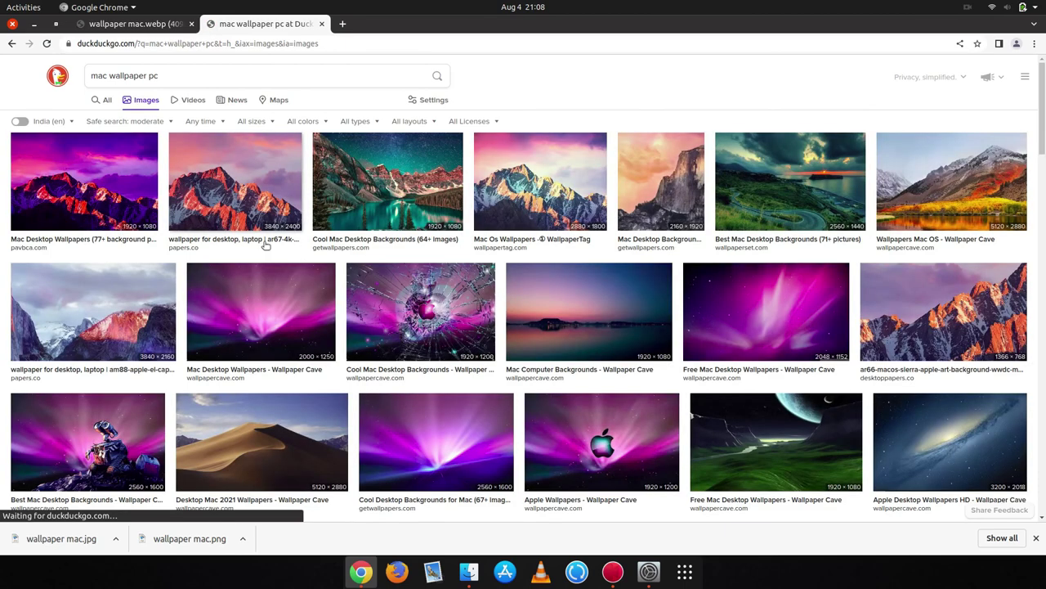
Step: Open the full-size 3200 × 2000 red and purple canyon wallpaper from geckoandfly.com and save it in Downloads under its suggested name
scroll(543, 337, "down", 2)
scroll(543, 337, "down", 5)
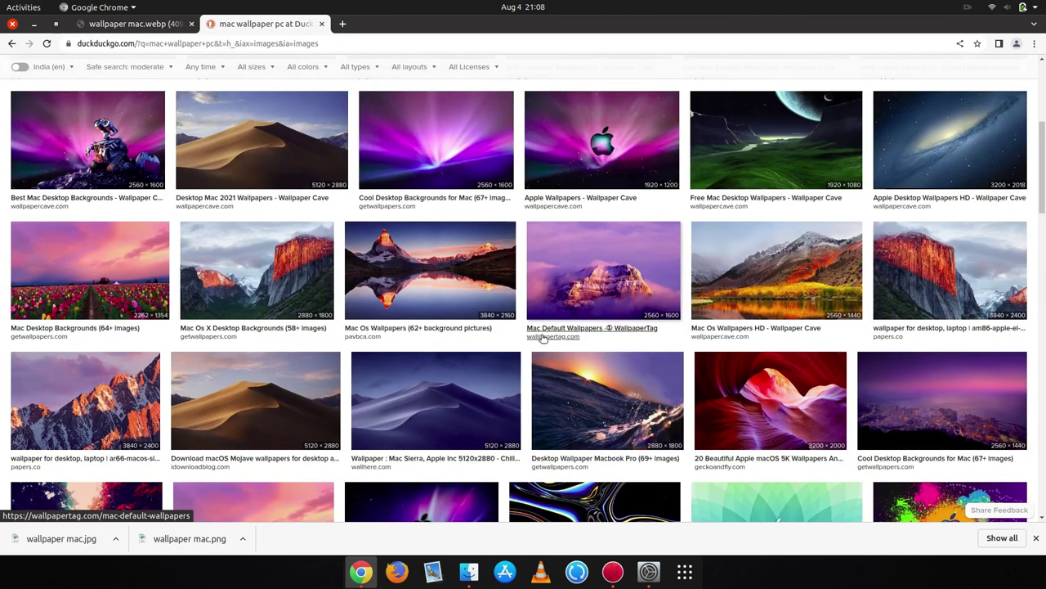
left_click(818, 286)
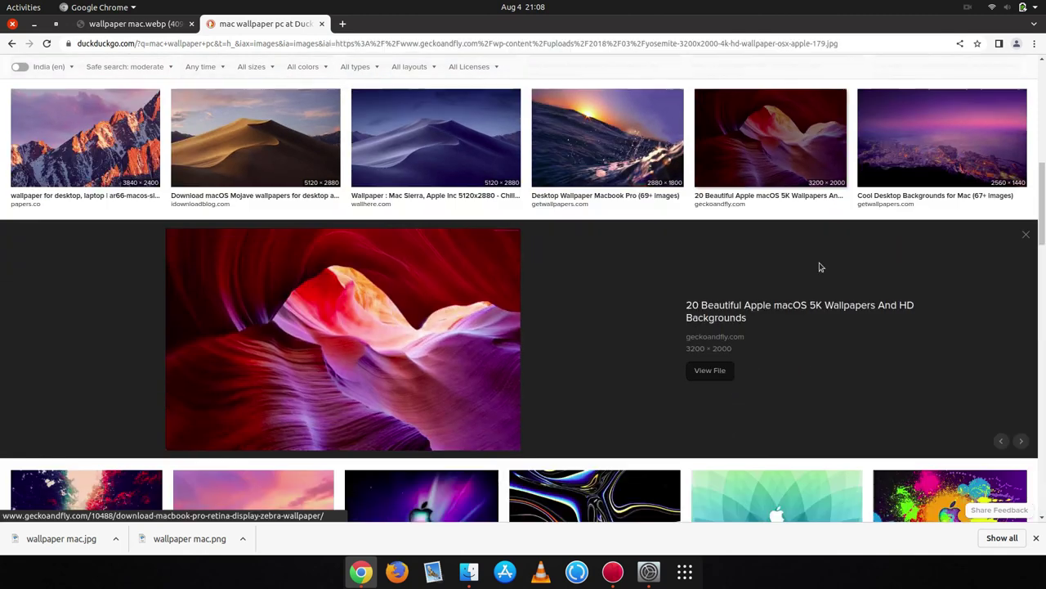
left_click(708, 377)
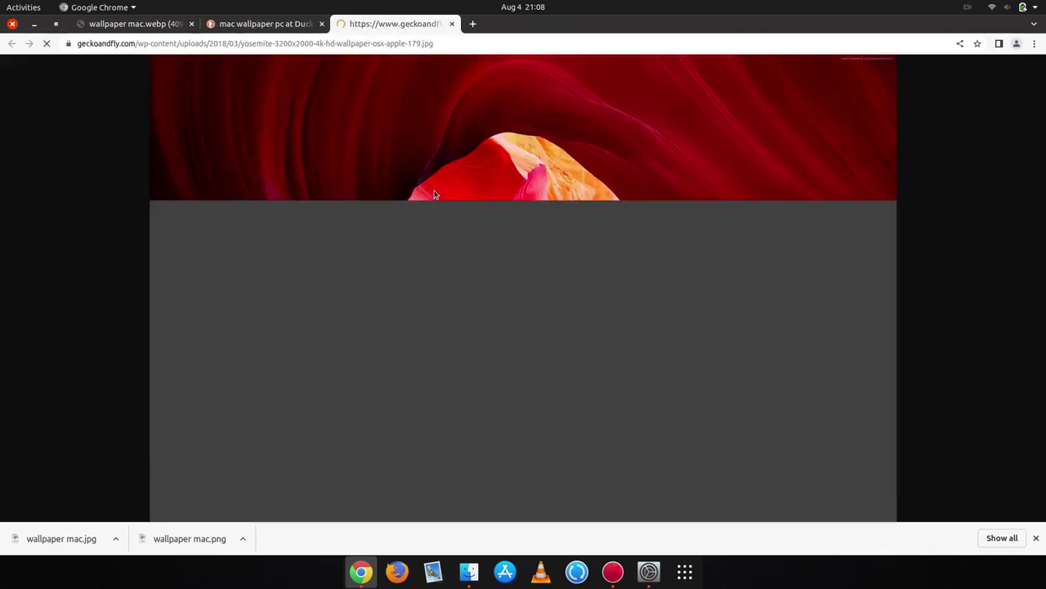
right_click(434, 192)
left_click(476, 213)
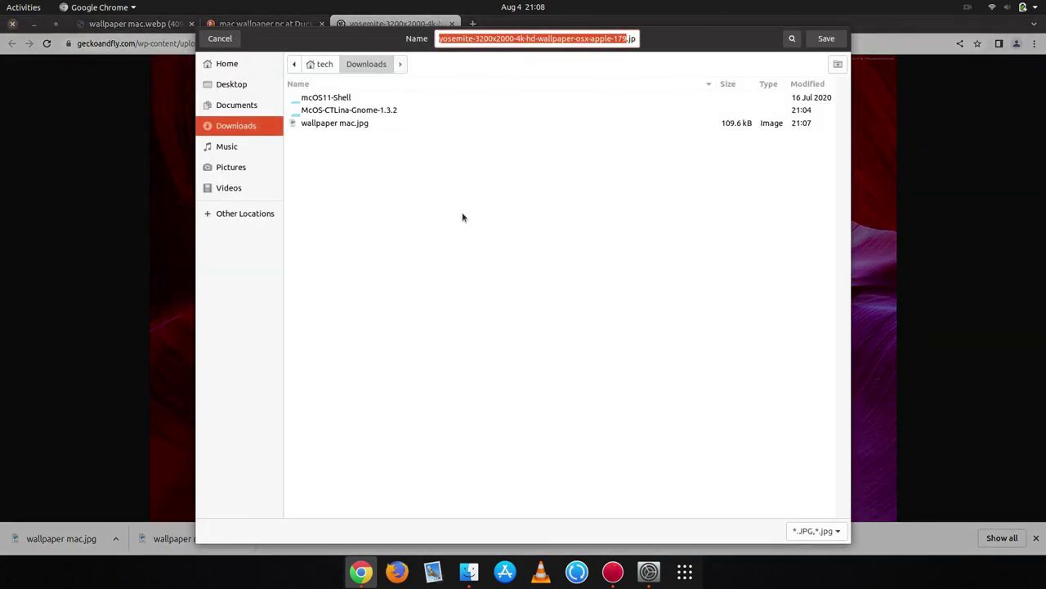
key("Return")
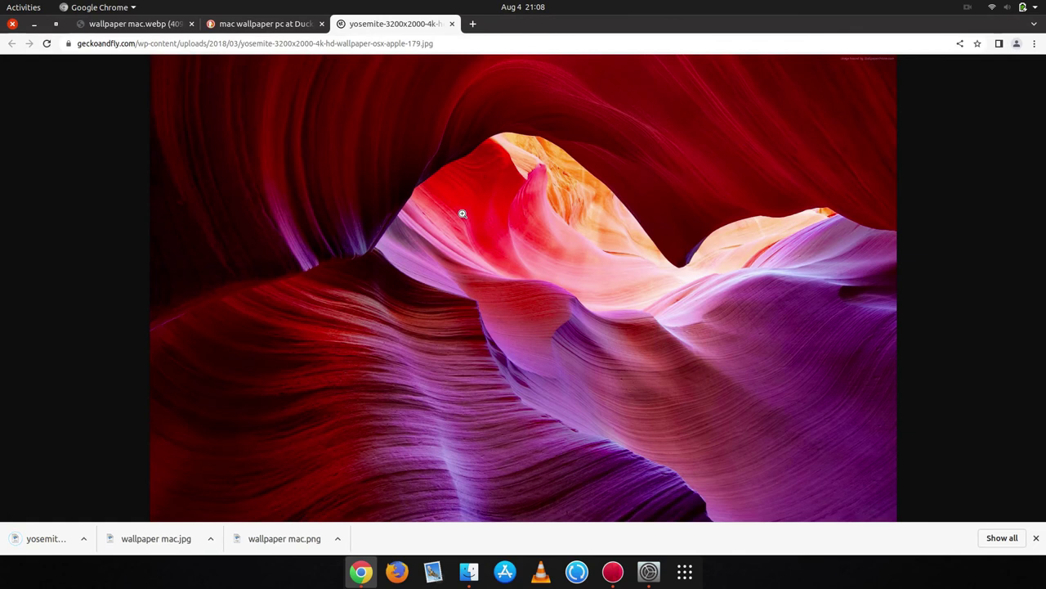
Step: In Settings, add yosemite-3200x2000-4k-hd-wallpaper-osx-apple-179.jpg from Downloads, make it the desktop background and close Settings
left_click(650, 570)
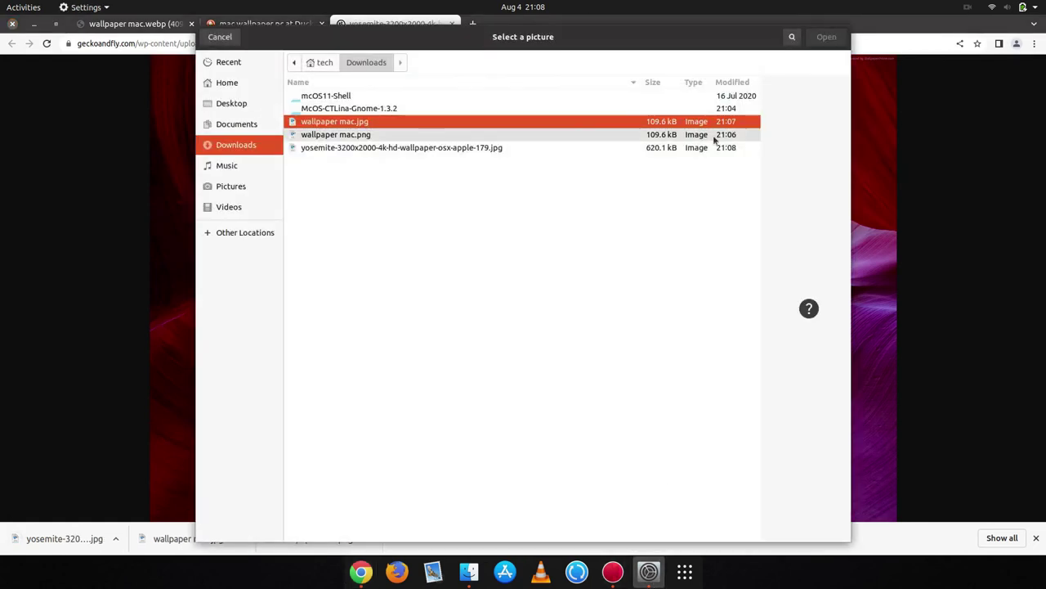
left_click(661, 135)
left_click(645, 149)
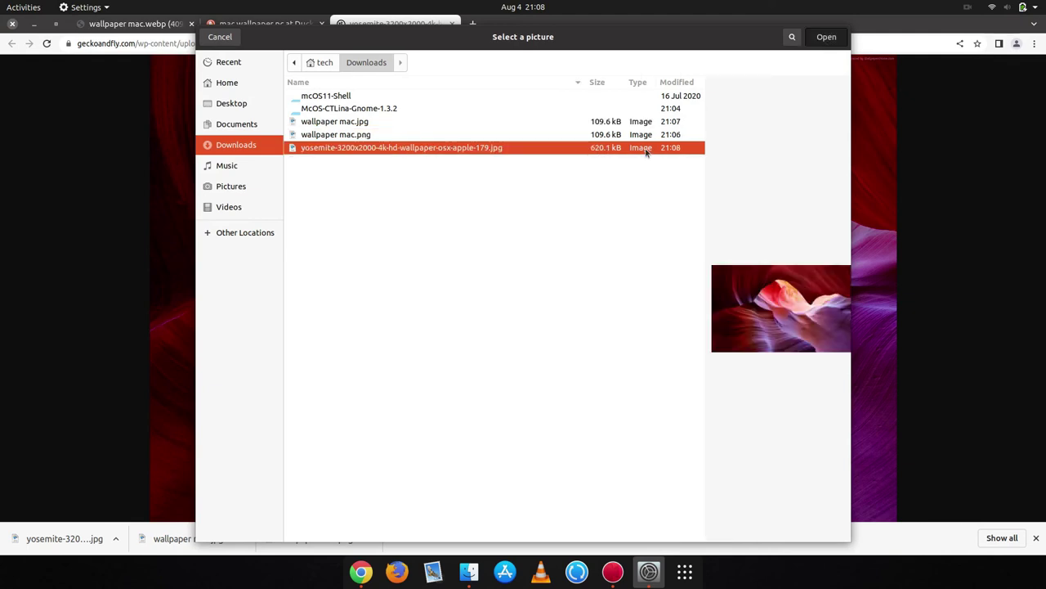
double_click(646, 148)
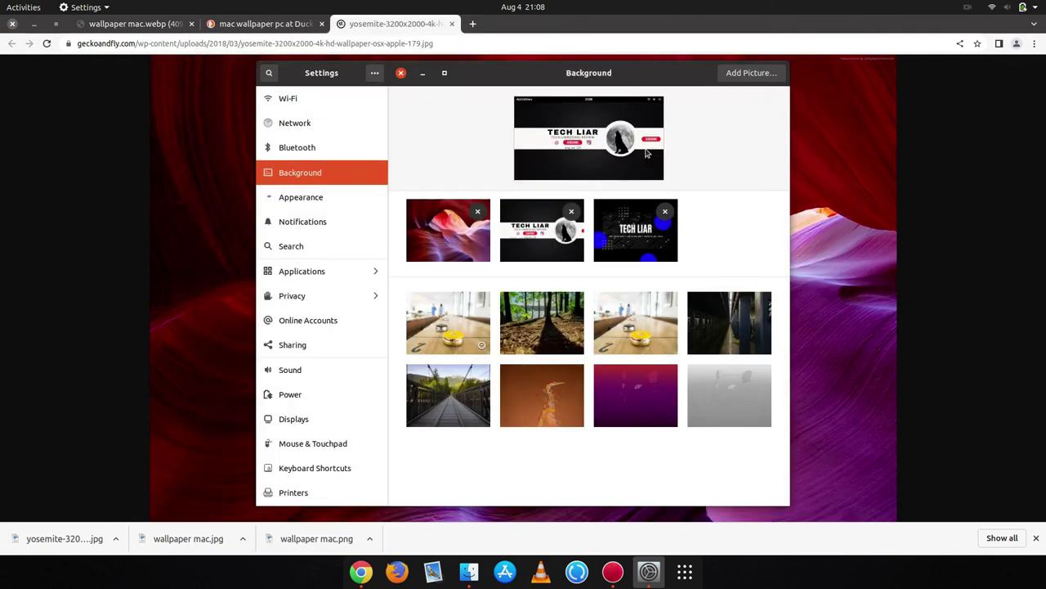
left_click(446, 239)
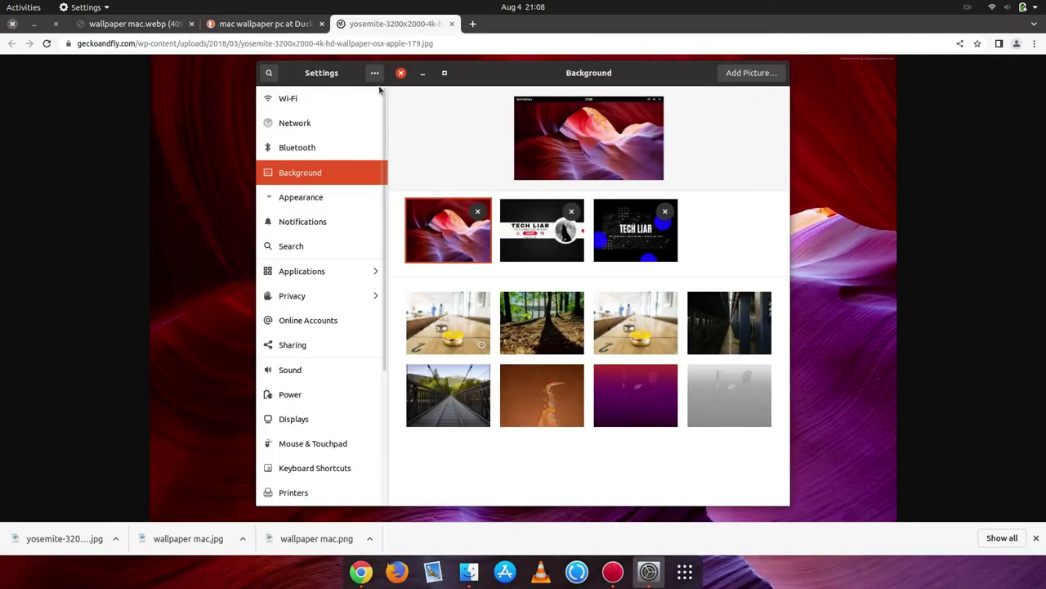
left_click(401, 73)
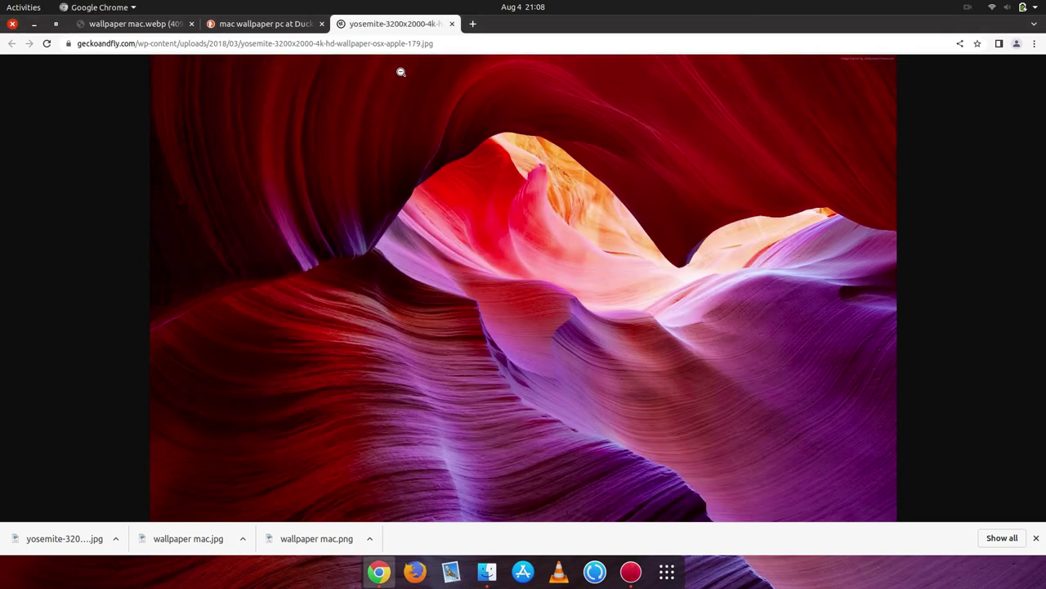
Step: Close the Chrome window with the wallpaper image and the Files window showing Downloads
left_click(401, 72)
left_click(12, 25)
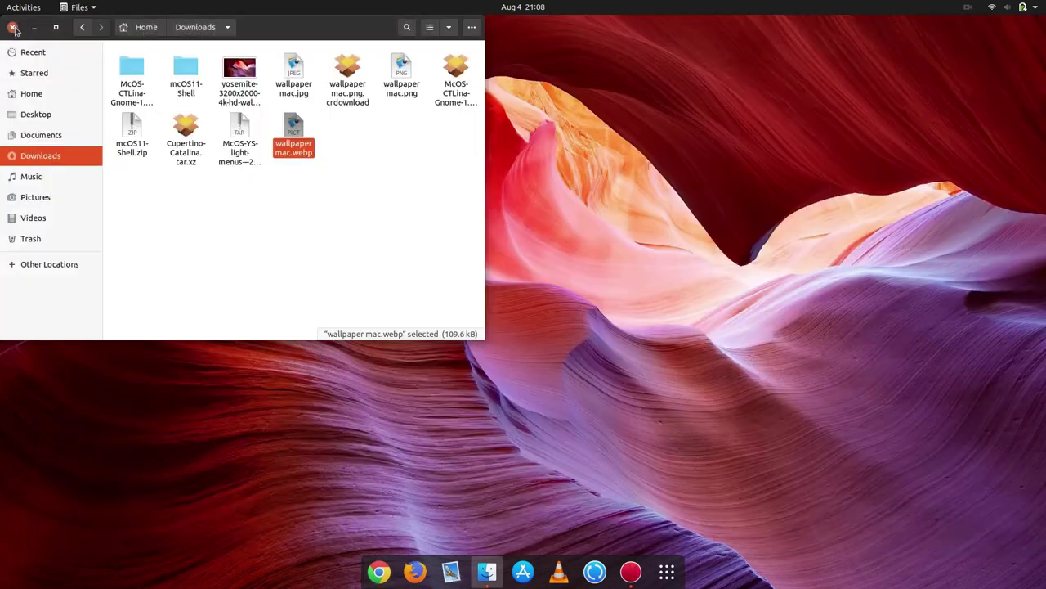
left_click(12, 27)
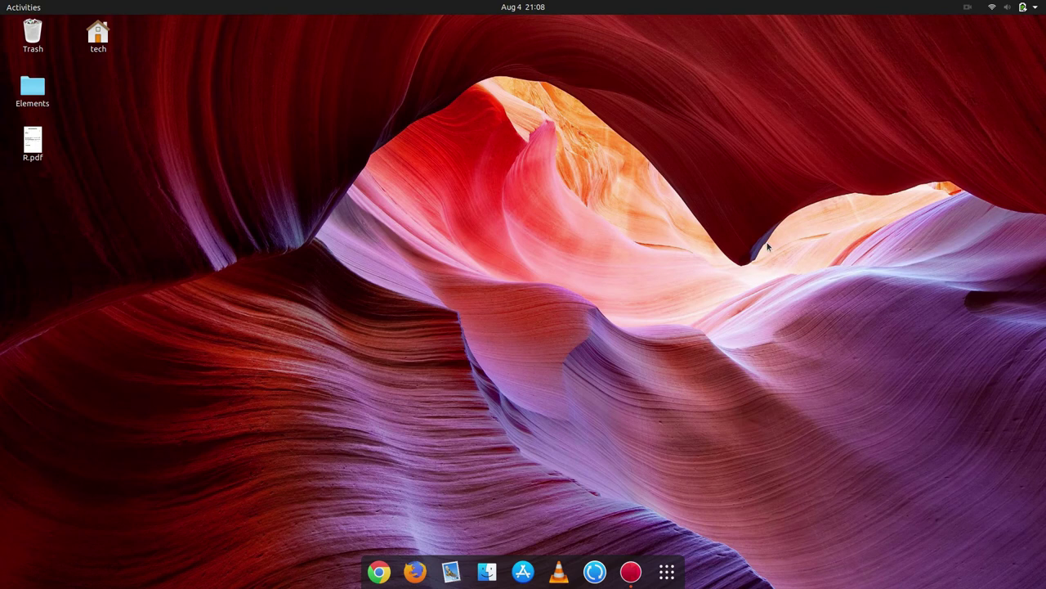
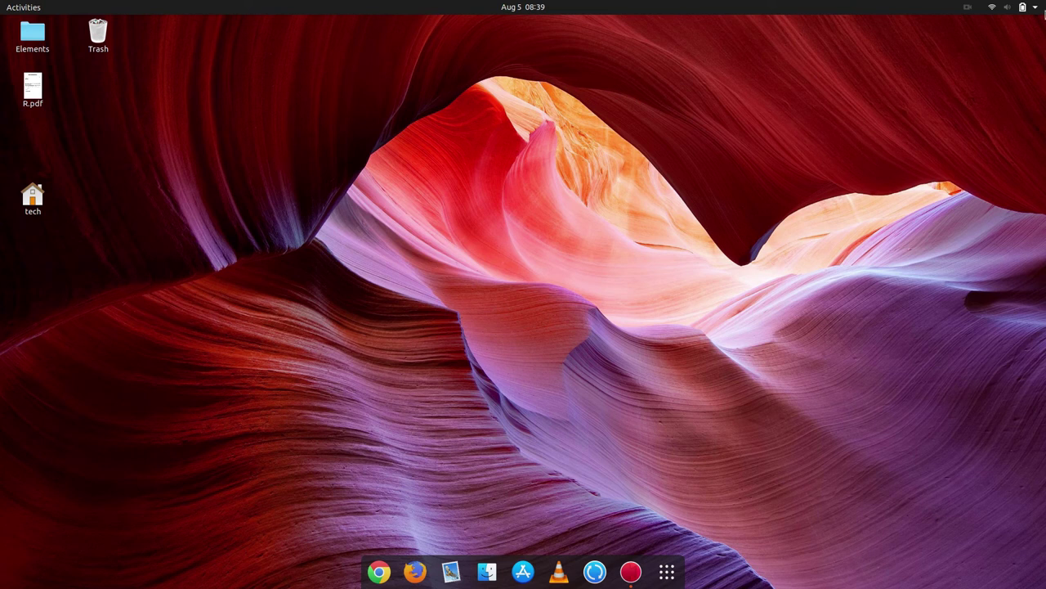
left_click(1027, 8)
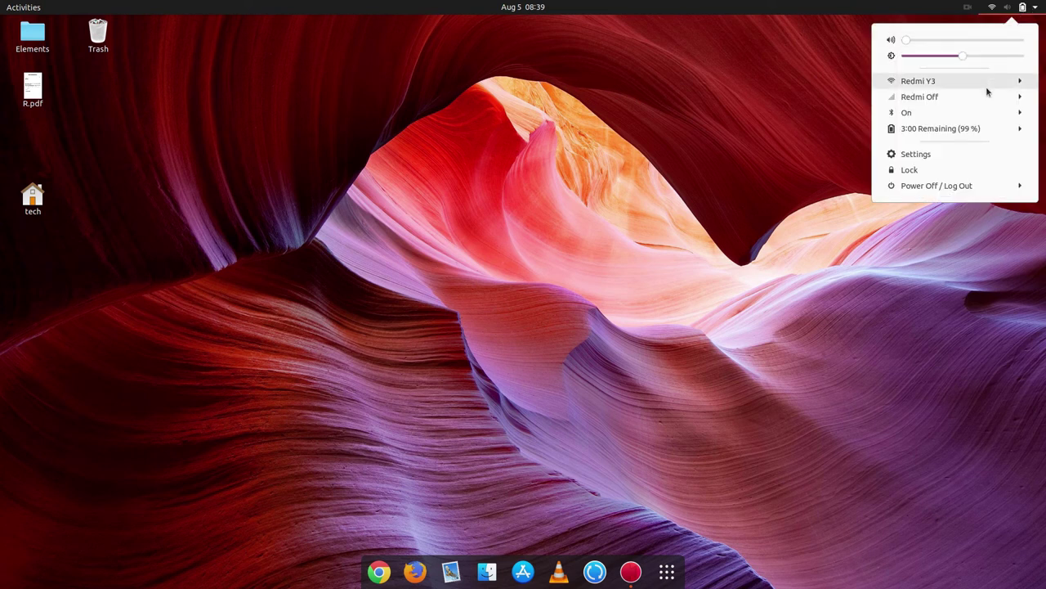
left_click(740, 137)
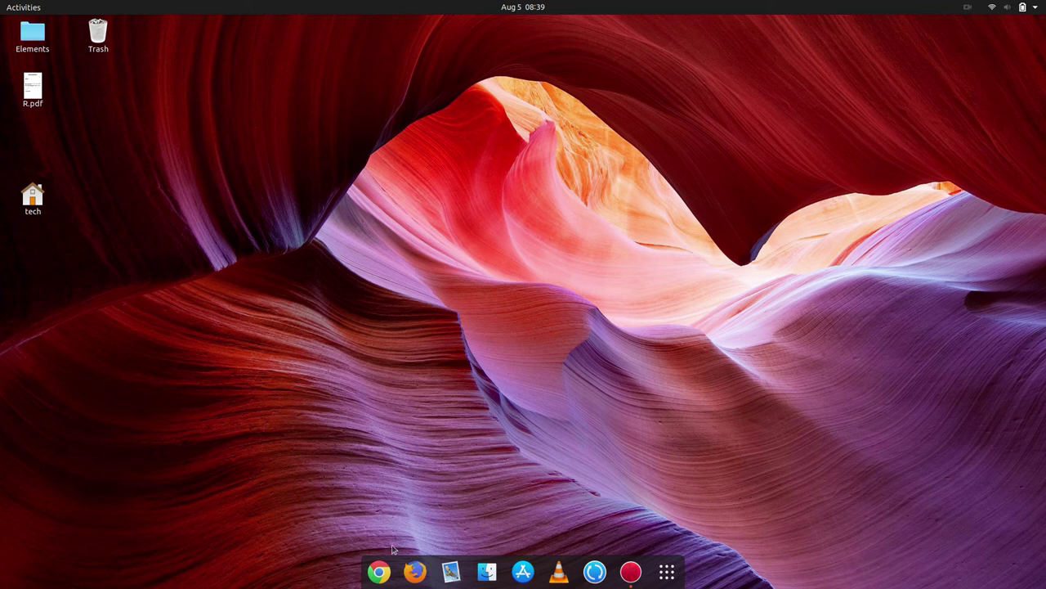
Step: Open Chrome with the Person 1 profile, search Google for "gnome shell extensions" and open the extensions.gnome.org site
left_click(378, 570)
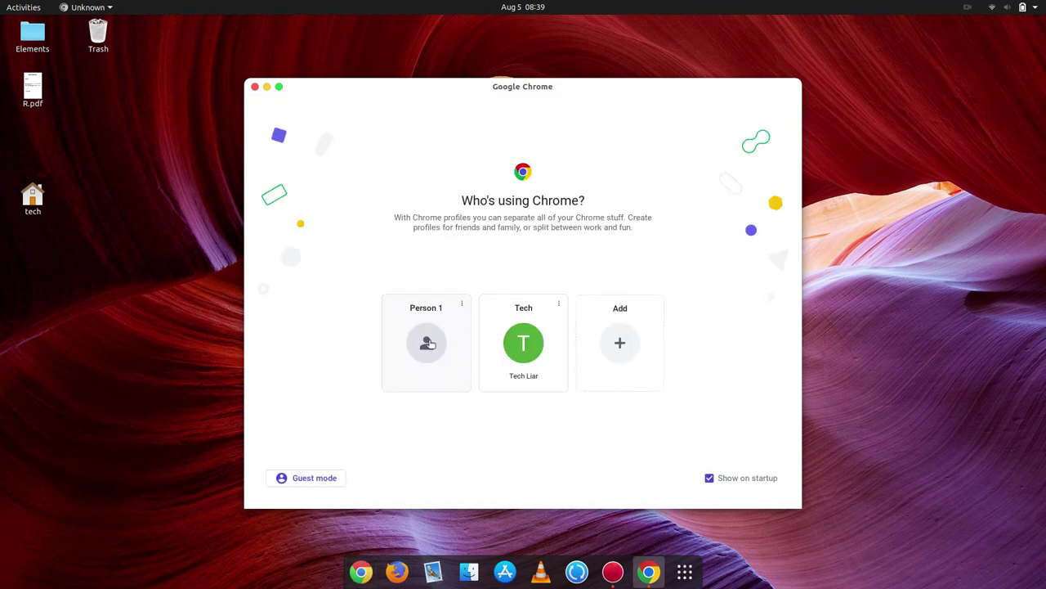
left_click(429, 343)
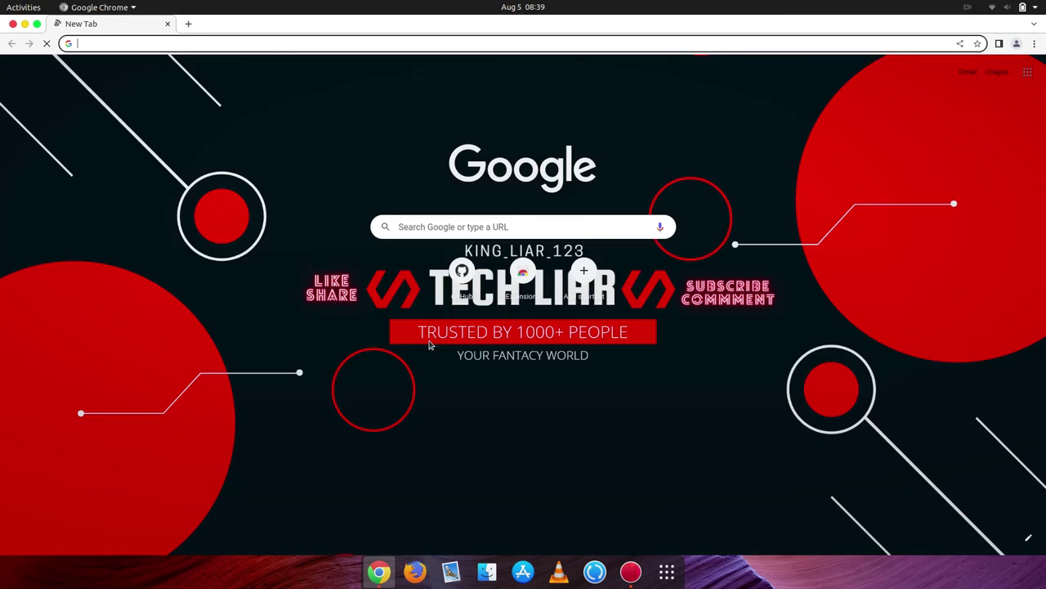
left_click(495, 229)
type("gnom")
key("Down")
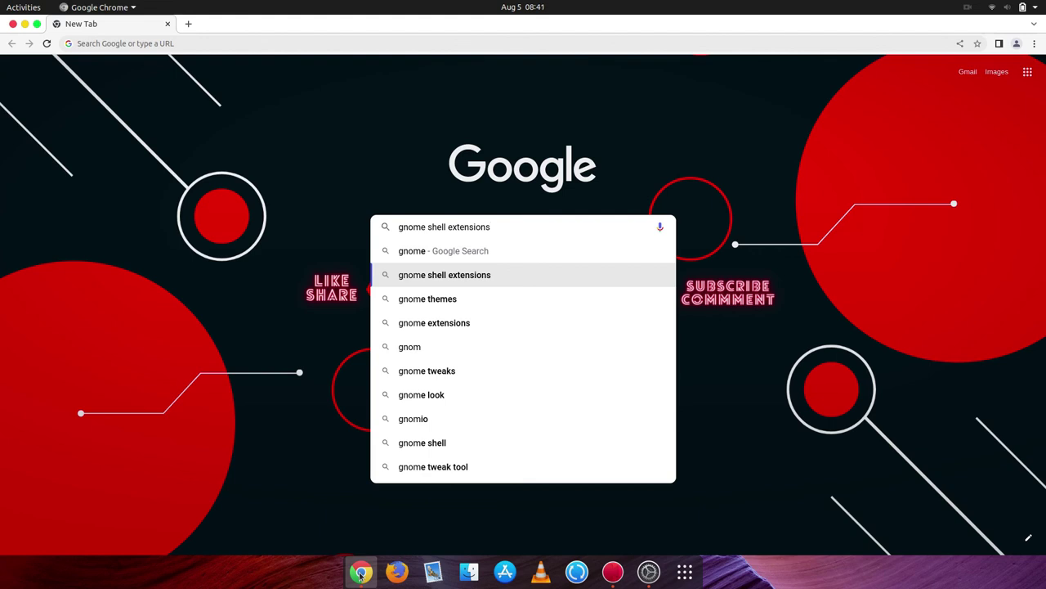
key("Return")
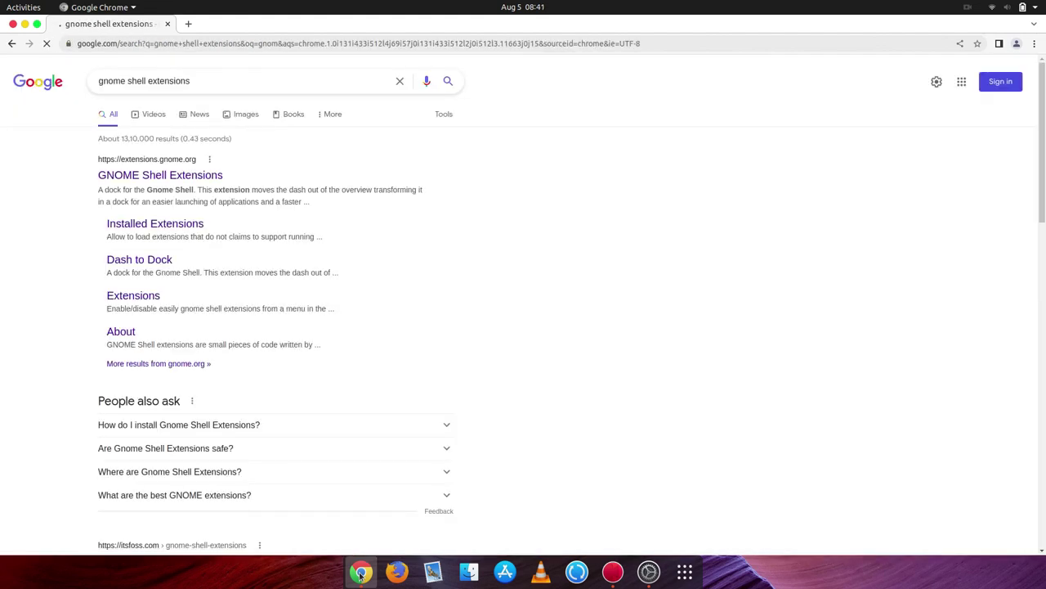
left_click(180, 174)
key("XF86MonBrightnessDown")
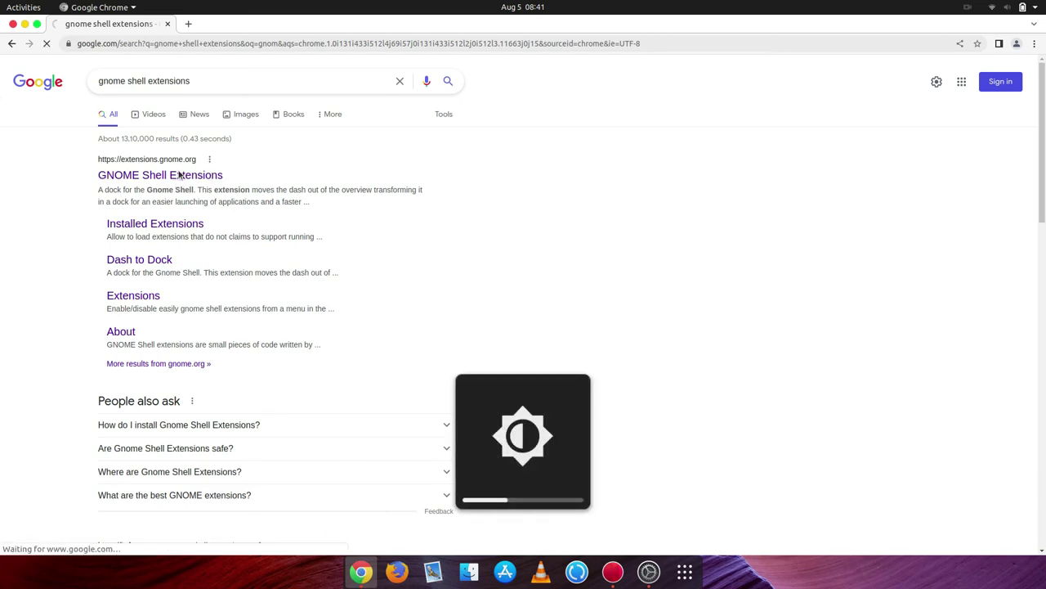
key("XF86MonBrightnessDown")
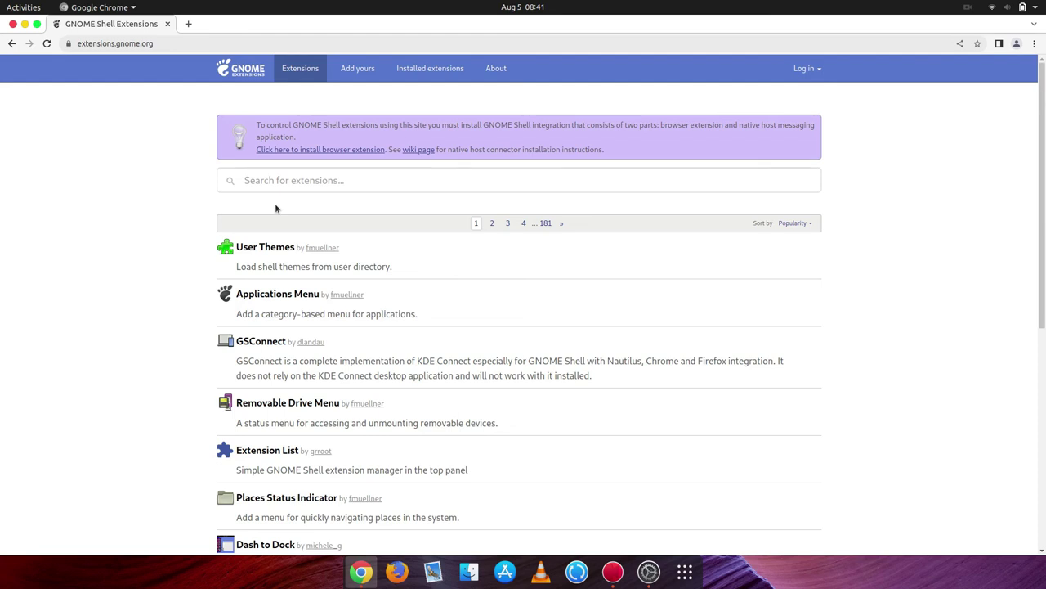
Step: Add the GNOME Shell integration extension to Chrome from the Chrome Web Store and dismiss the notice about it
left_click(331, 151)
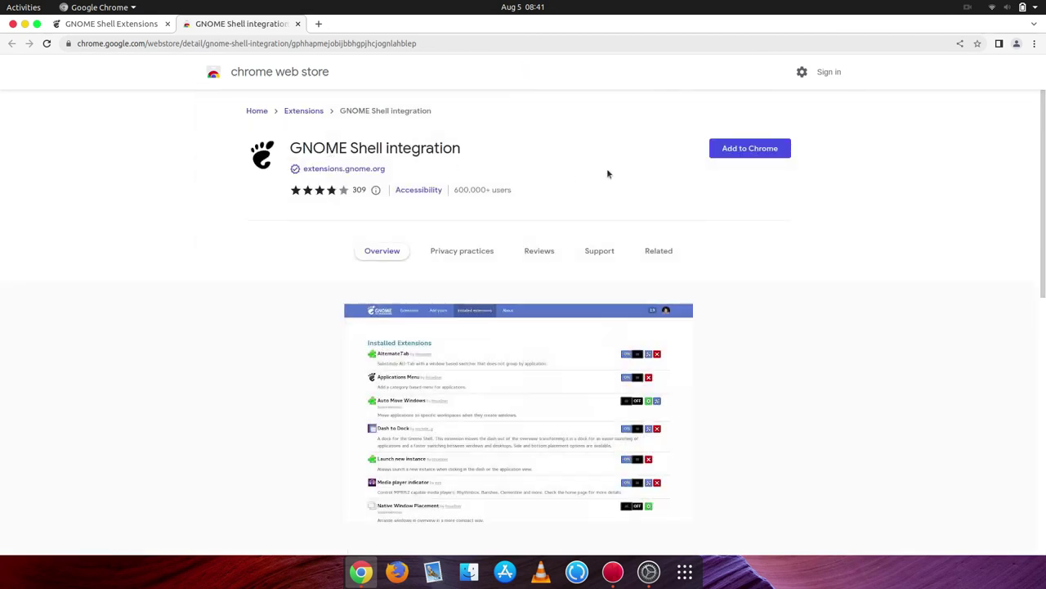
left_click(717, 148)
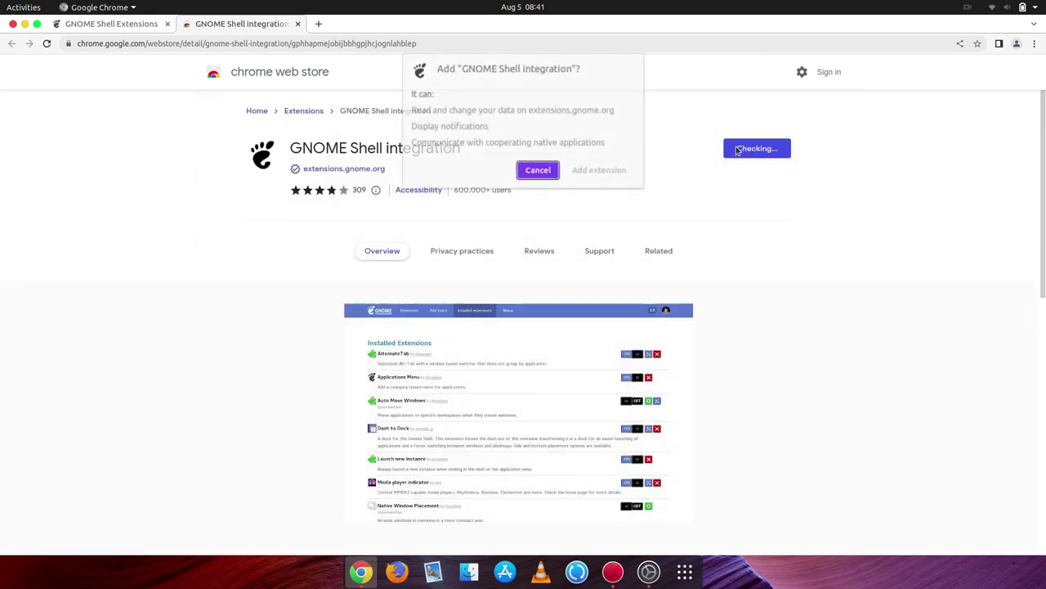
left_click(594, 170)
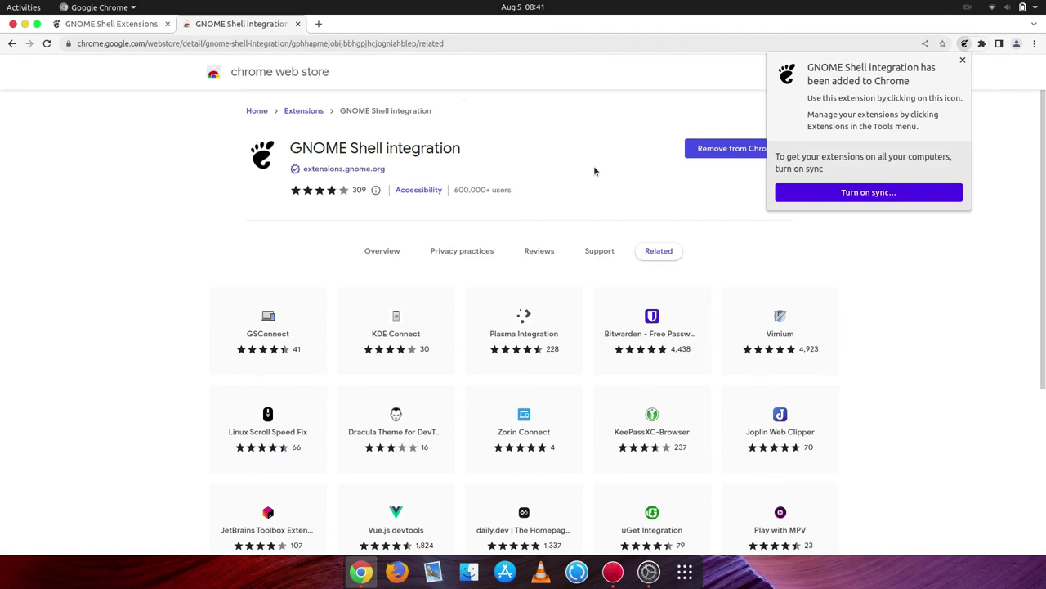
left_click(963, 62)
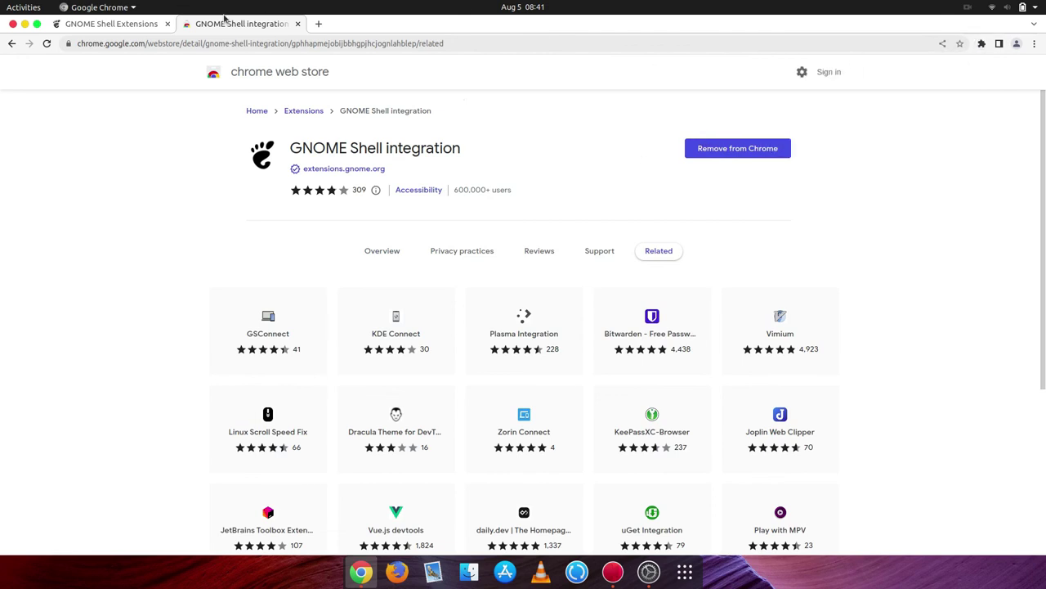
Step: Open the User Themes extension on the GNOME Shell Extensions site and turn it on
left_click(137, 25)
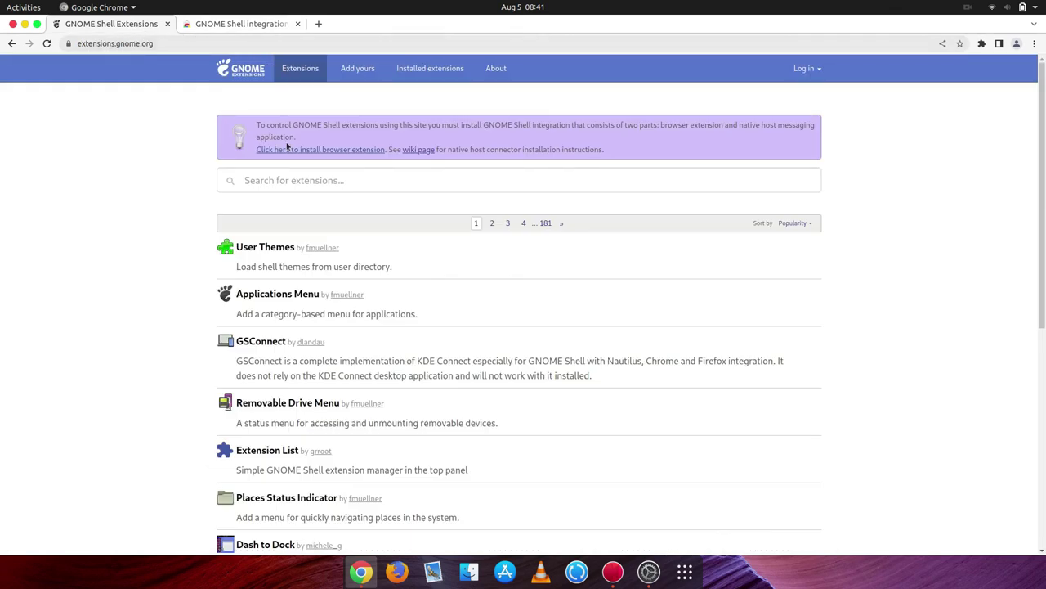
left_click(246, 251)
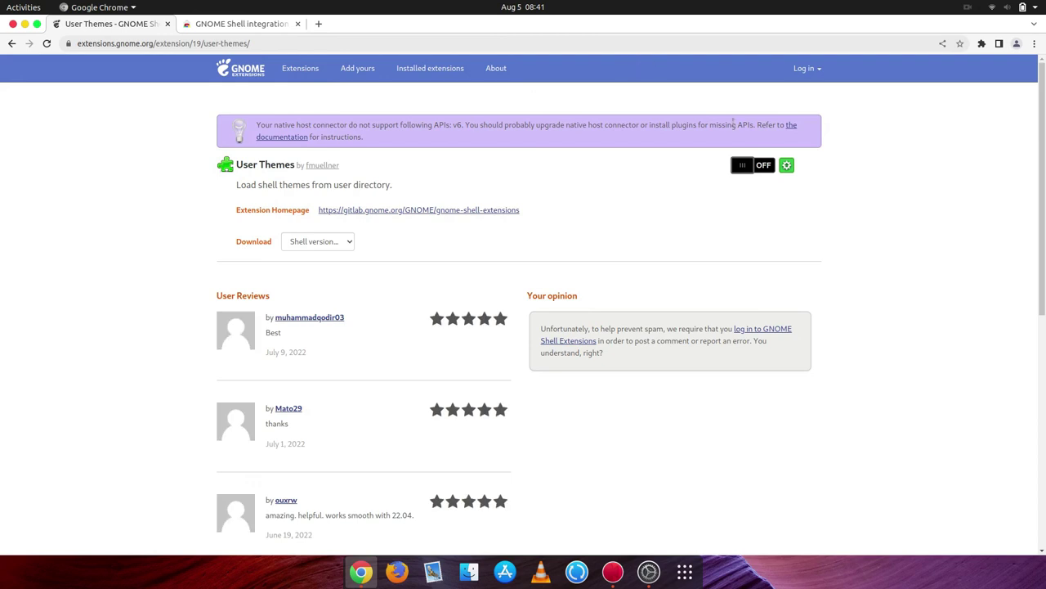
left_click(761, 166)
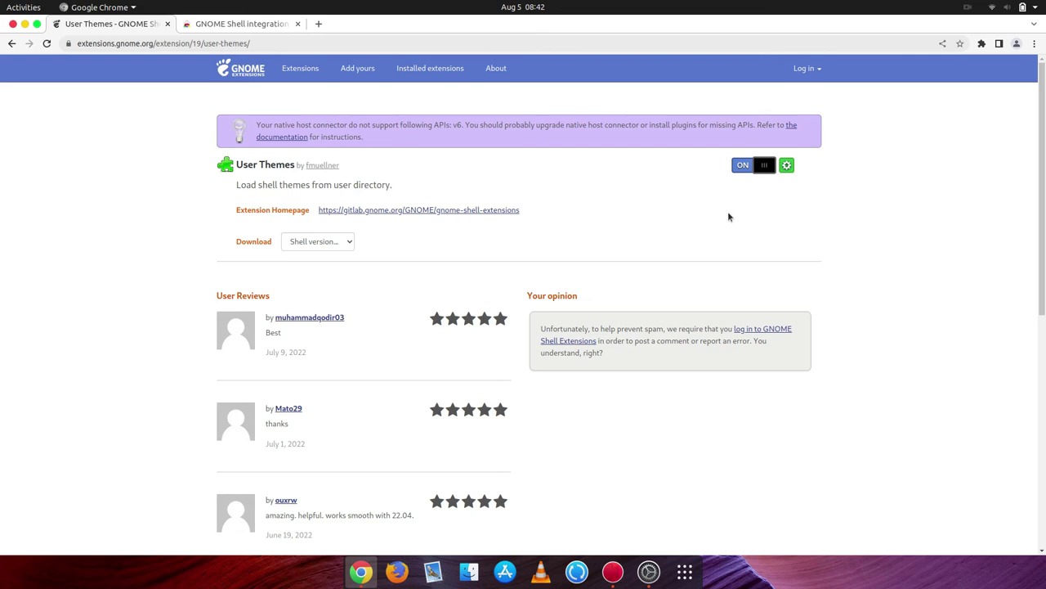
Step: Restart Tweaks by closing and relaunching it, and show its Appearance settings
left_click(650, 573)
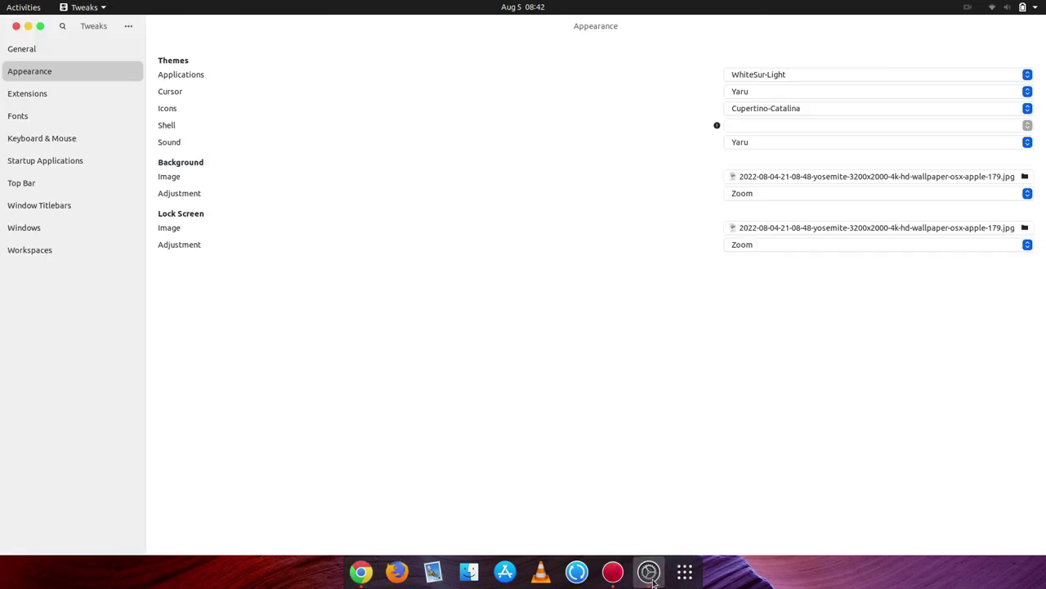
left_click(15, 27)
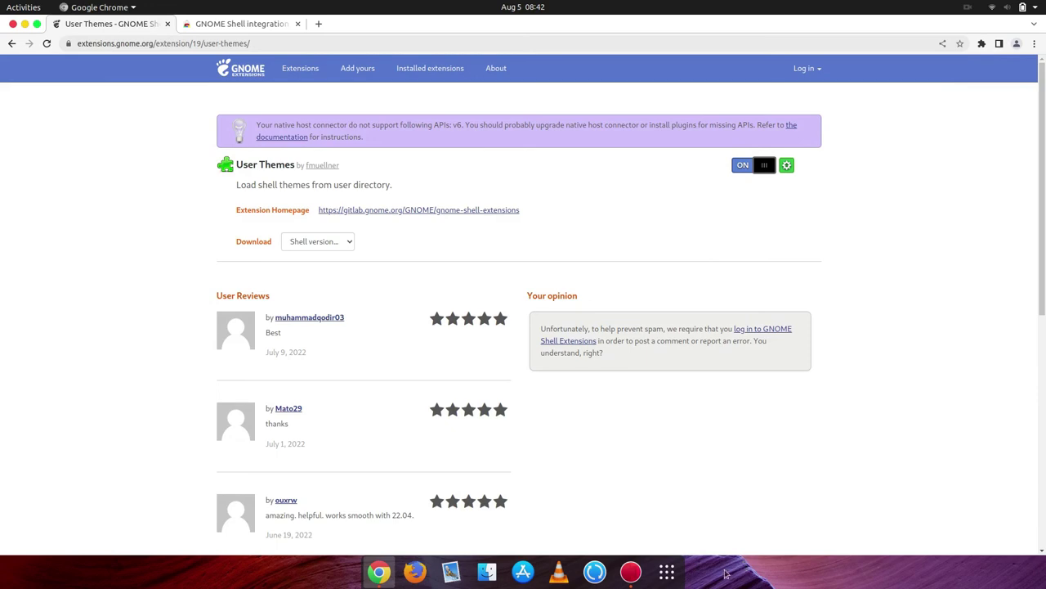
left_click(669, 577)
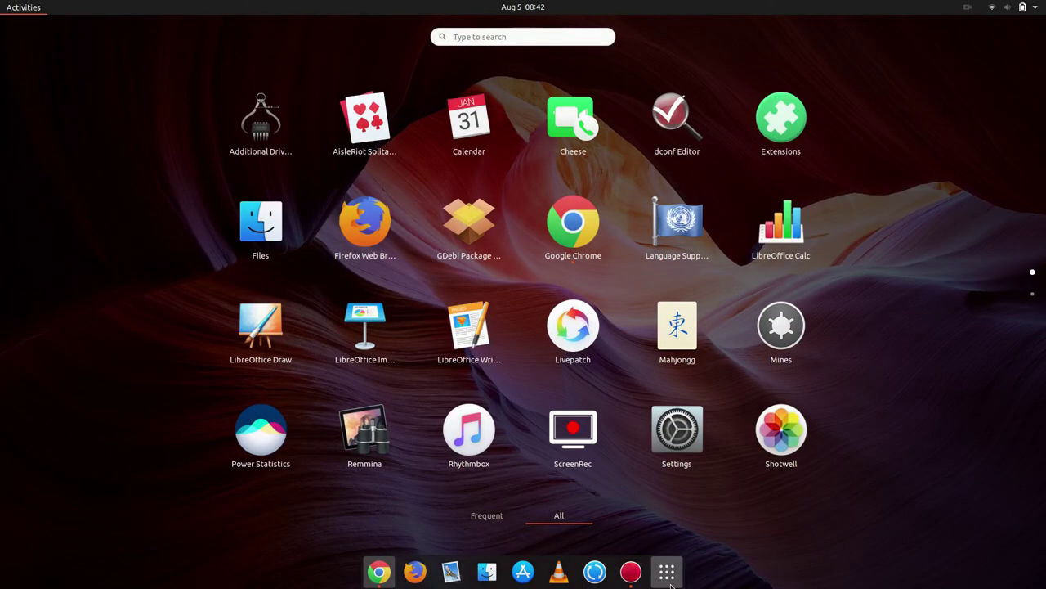
type("te")
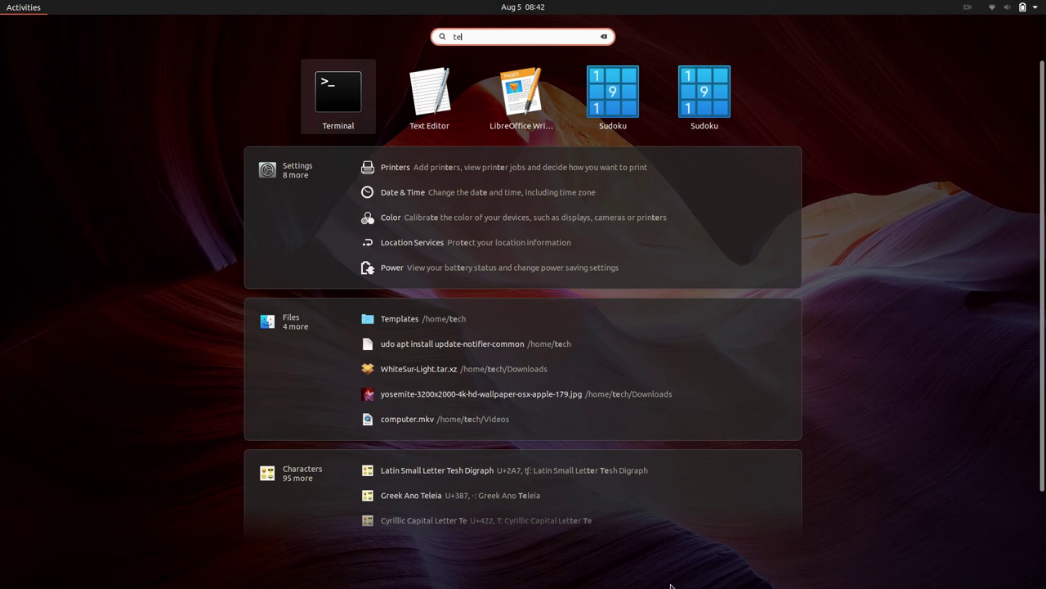
key("Escape")
key("super")
type("twe")
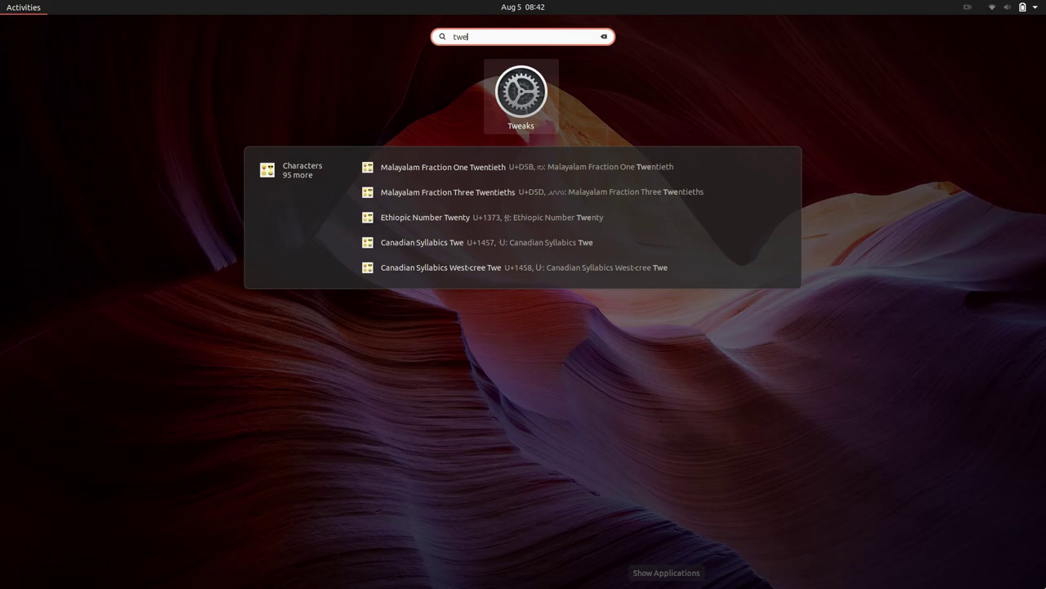
key("Escape")
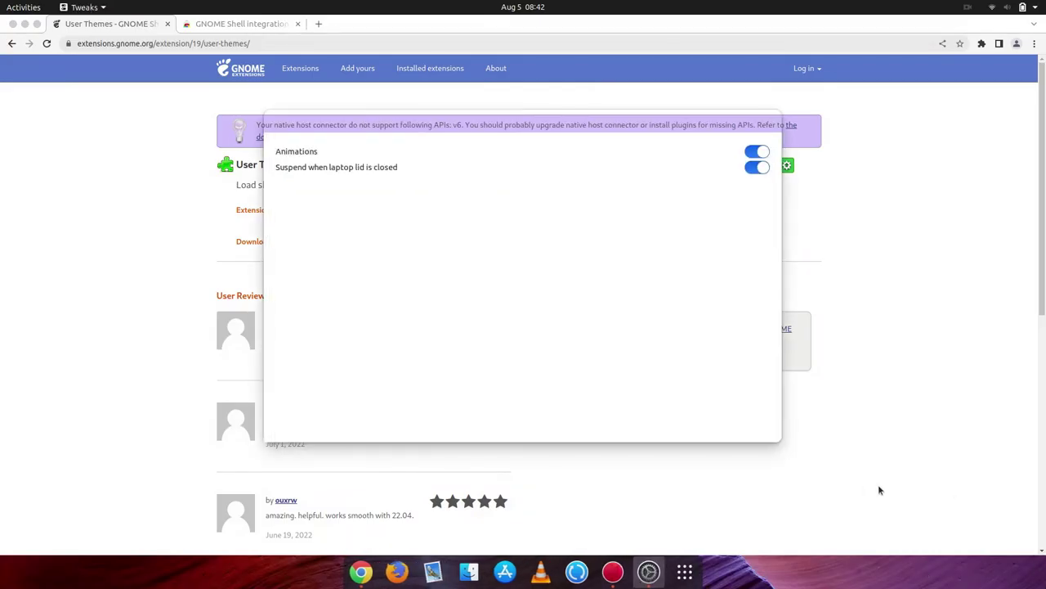
left_click(651, 107)
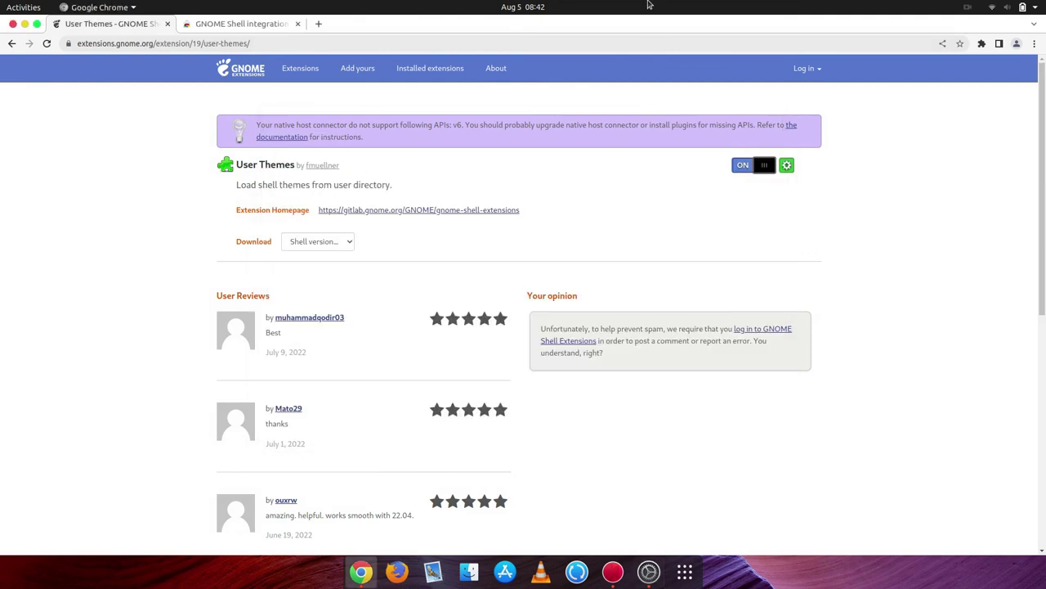
left_click(648, 571)
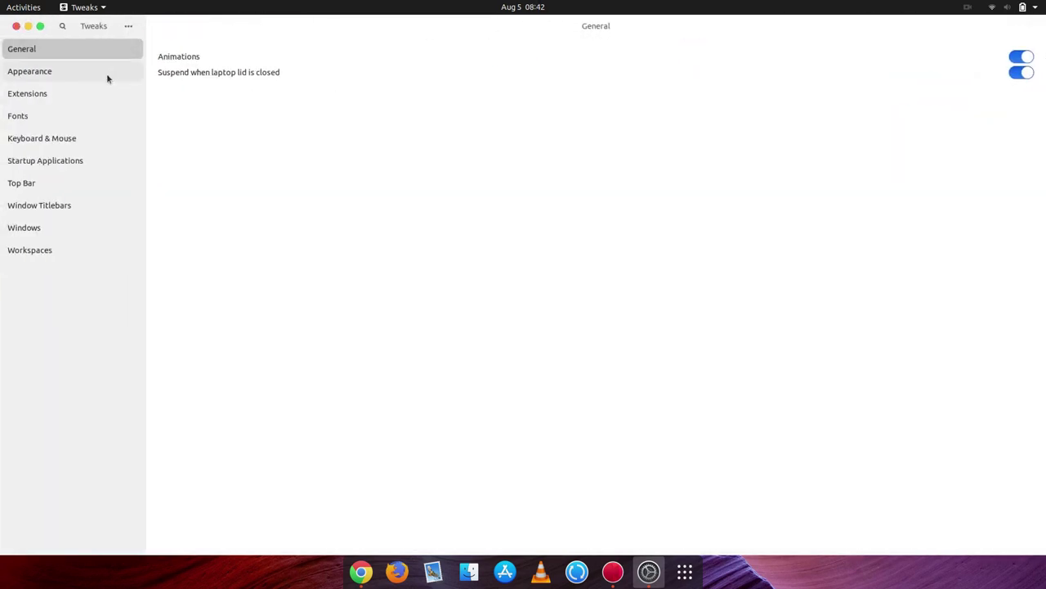
left_click(105, 76)
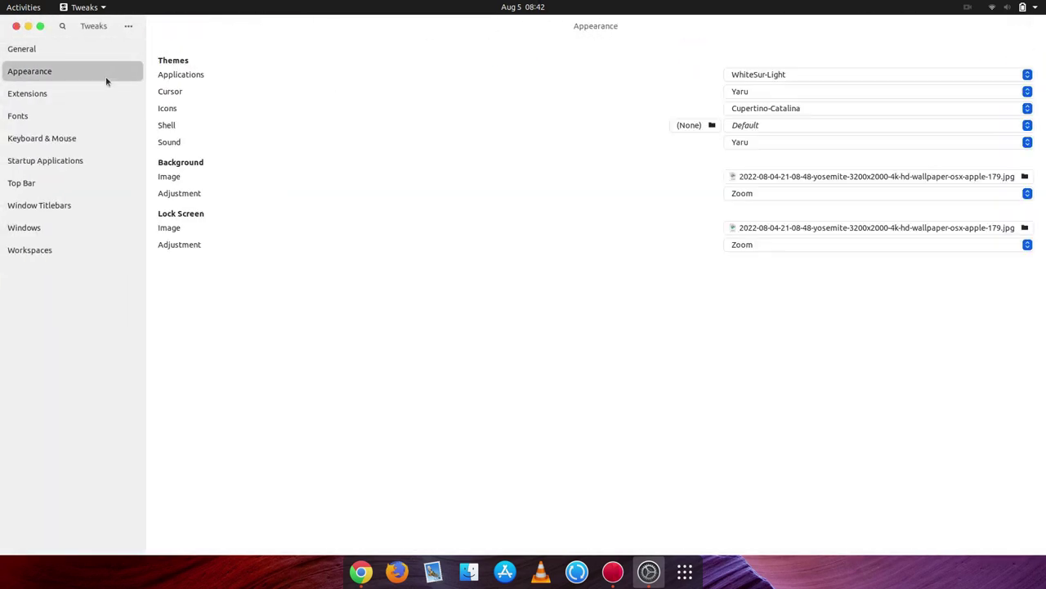
Step: Install the shell theme from mcOS11-Shell.zip in Downloads and set the shell theme to McOS11-Shell
left_click(700, 127)
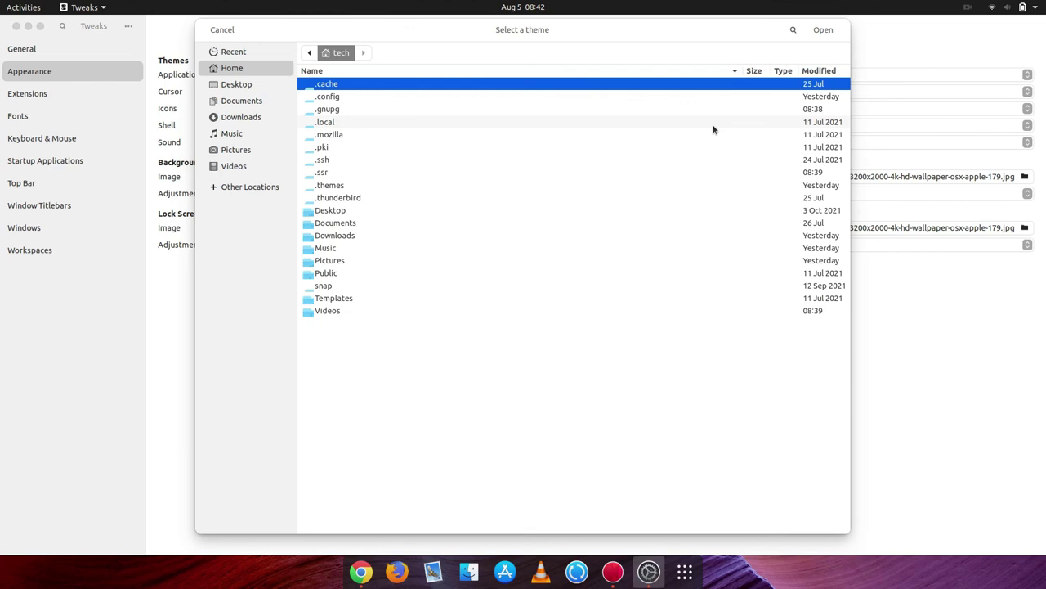
left_click(285, 121)
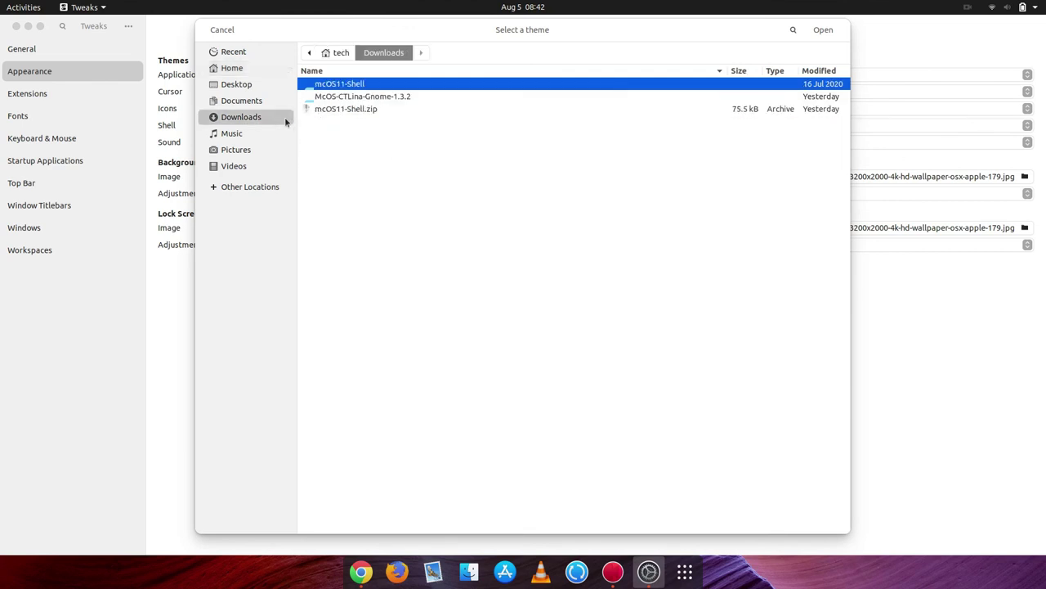
double_click(395, 84)
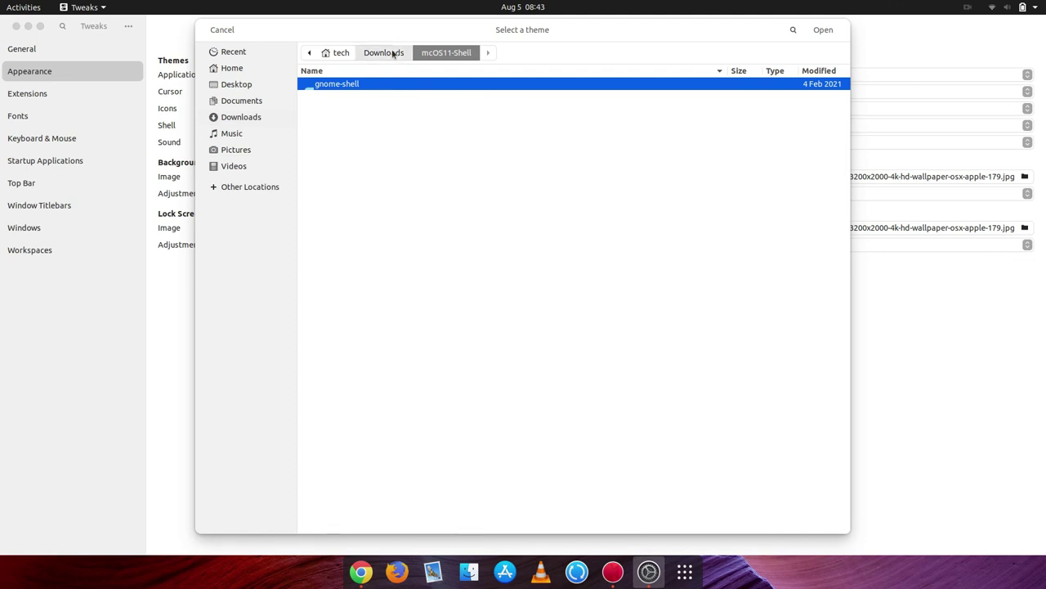
left_click(392, 51)
double_click(392, 109)
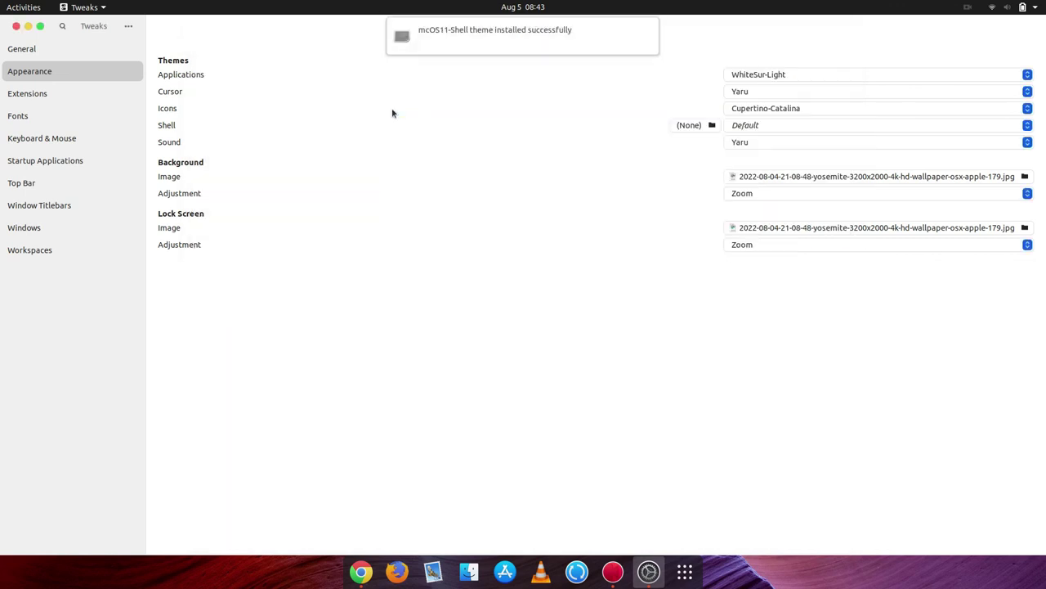
left_click(774, 126)
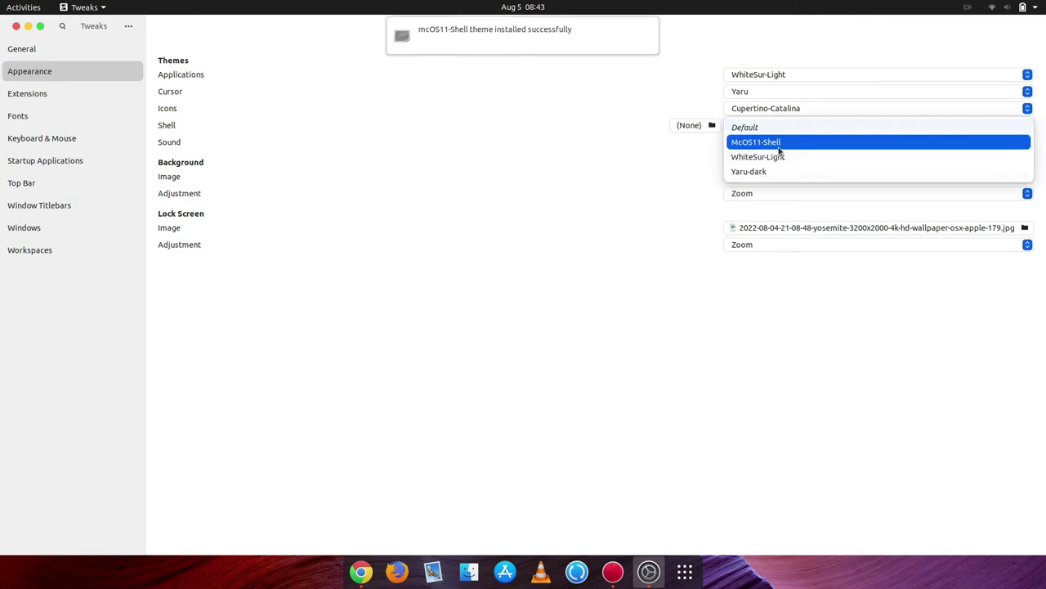
left_click(779, 146)
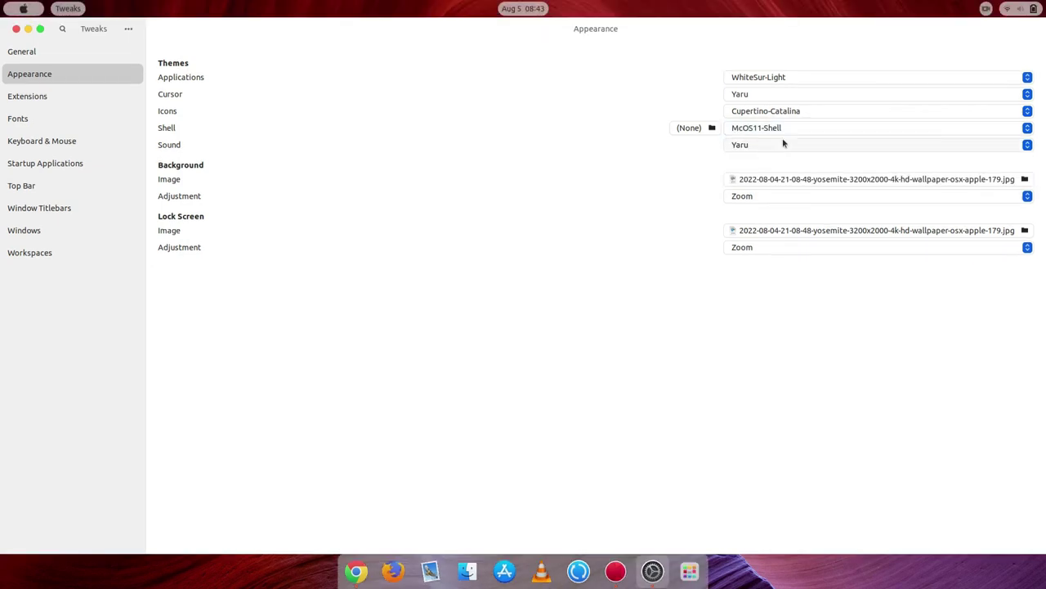
Step: Try WhiteSur-Light as the shell theme and switch back to McOS11-Shell
left_click(791, 129)
left_click(793, 147)
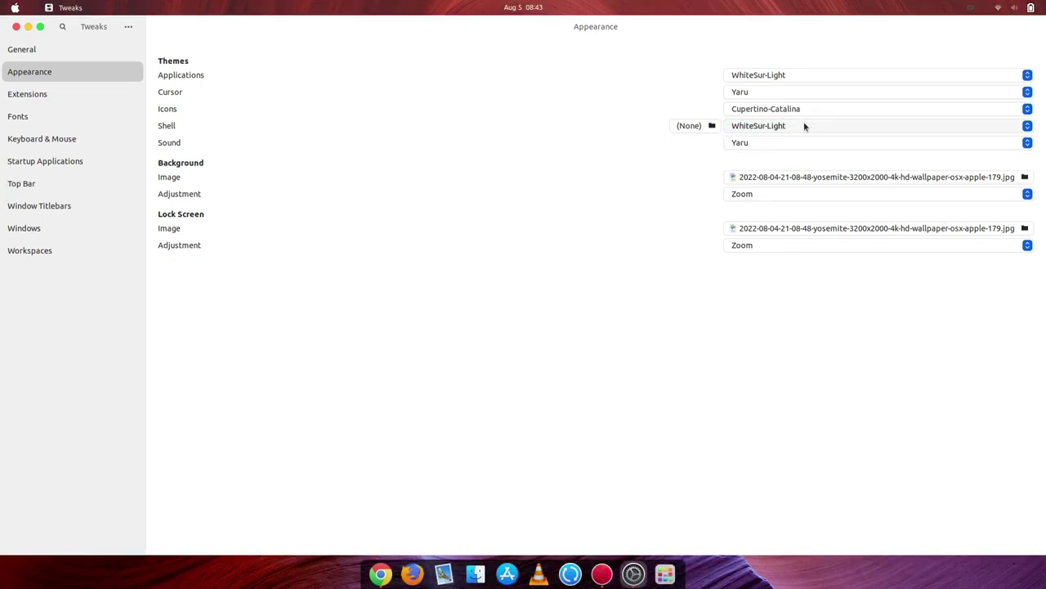
left_click(804, 125)
left_click(804, 114)
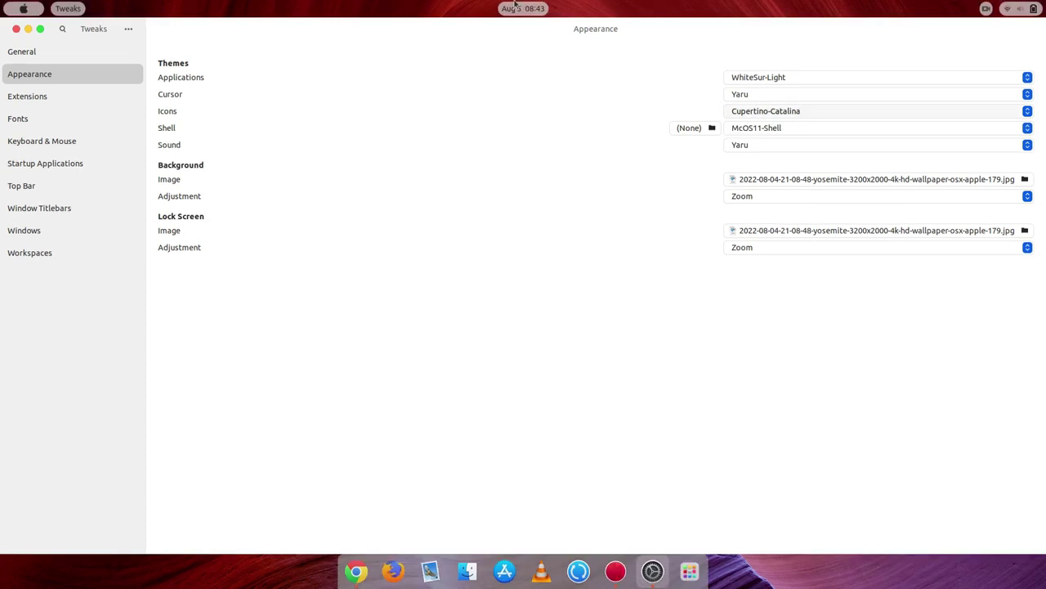
Step: Close the Tweaks window and the Chrome window to clear the desktop
left_click(16, 30)
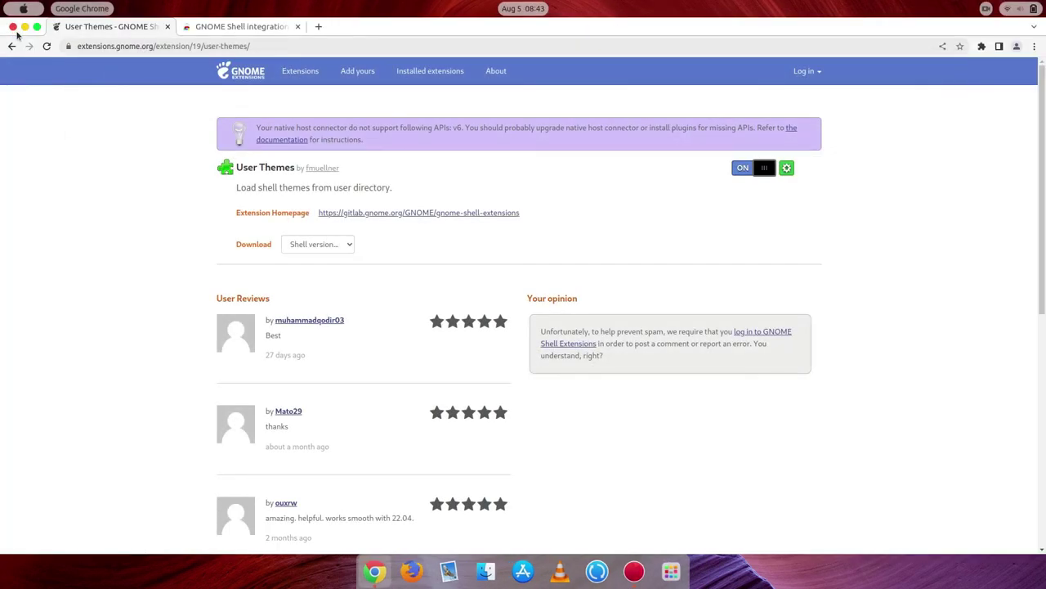
left_click(13, 28)
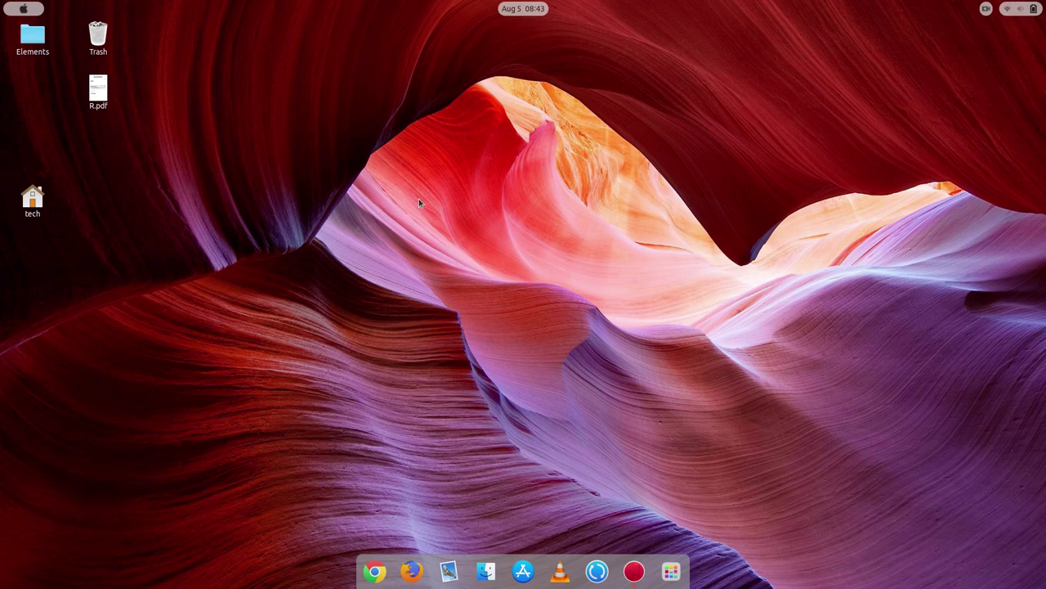
Step: Preview the activities overview and the calendar with notifications in the new shell theme, closing each again
left_click(20, 11)
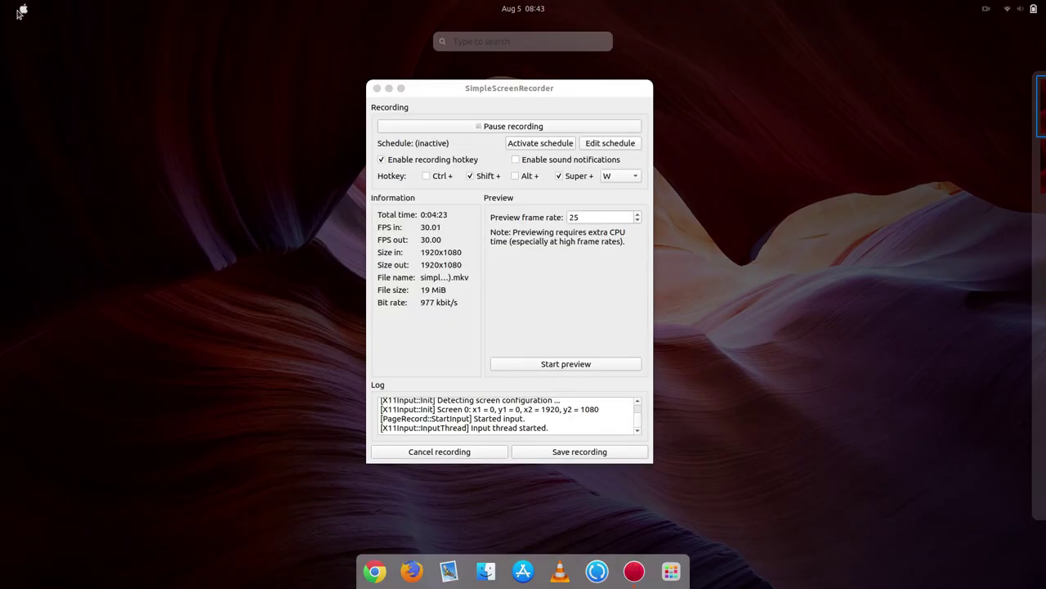
left_click(19, 11)
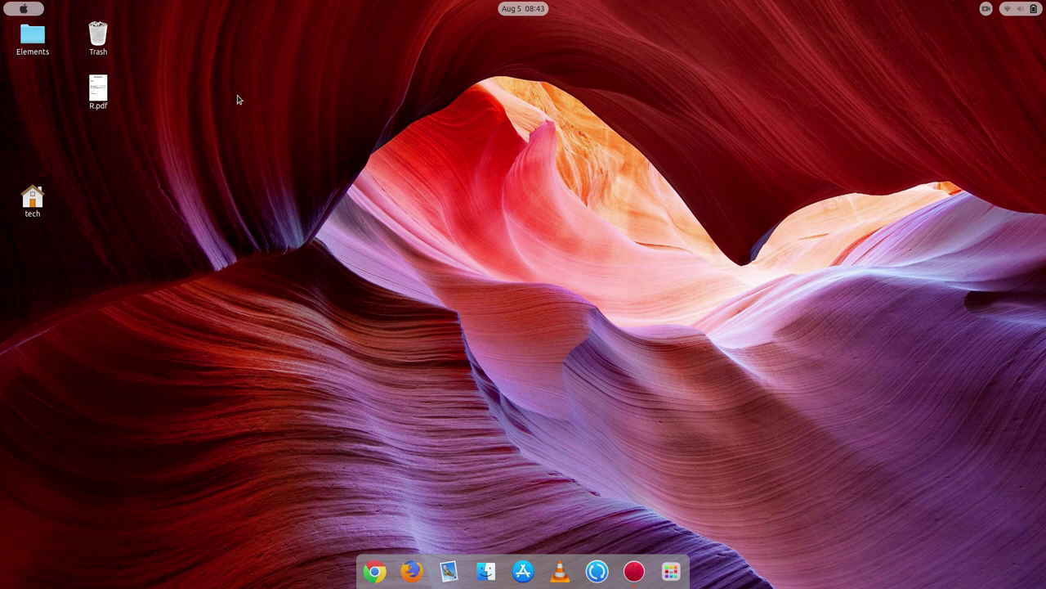
left_click(535, 9)
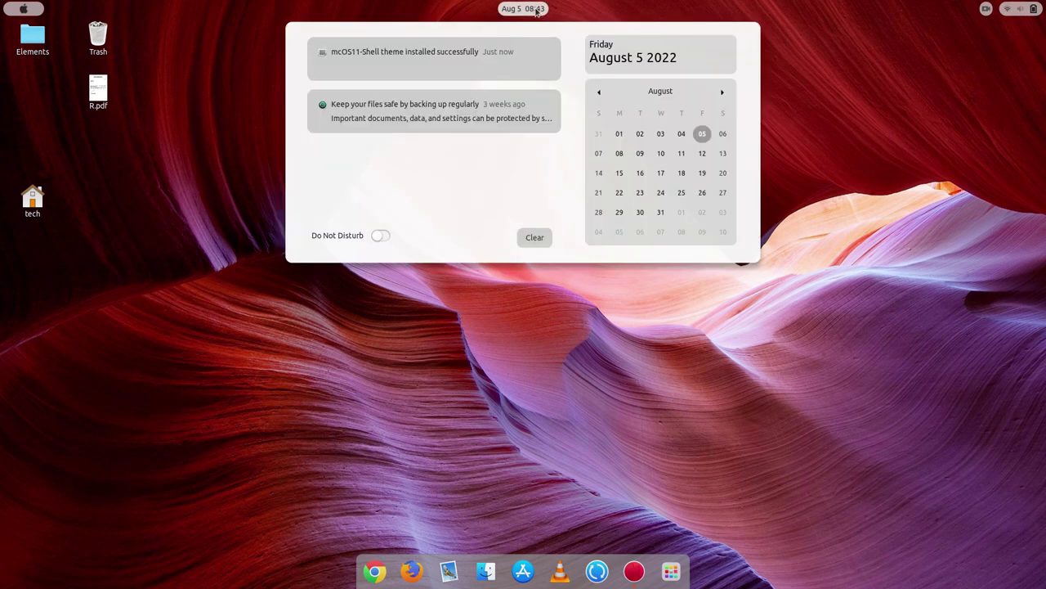
left_click(536, 9)
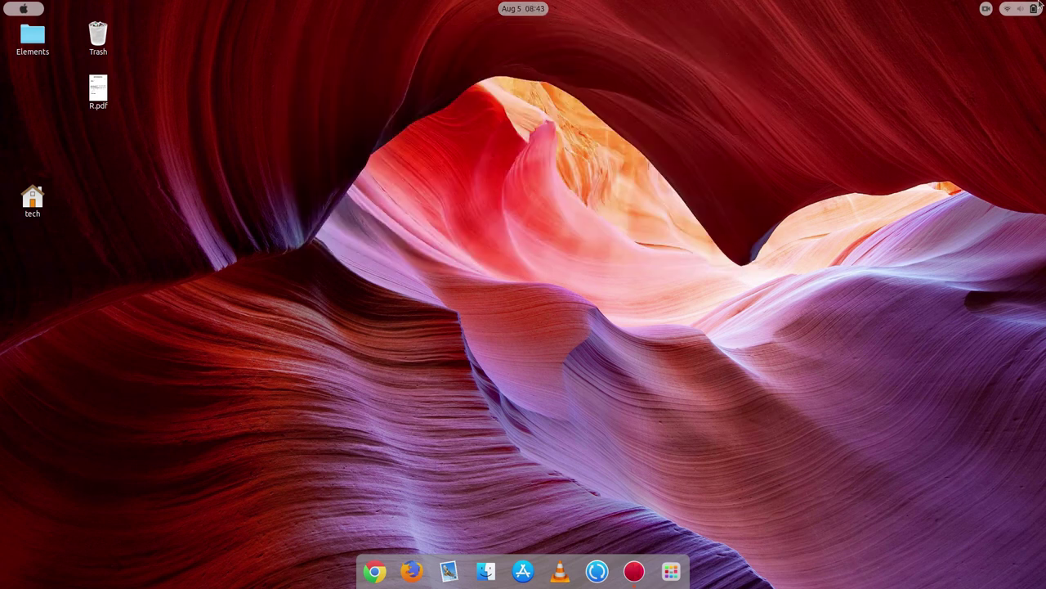
Step: Raise the screen brightness to about half and the sound volume to nearly maximum in the system menu
left_click(1032, 10)
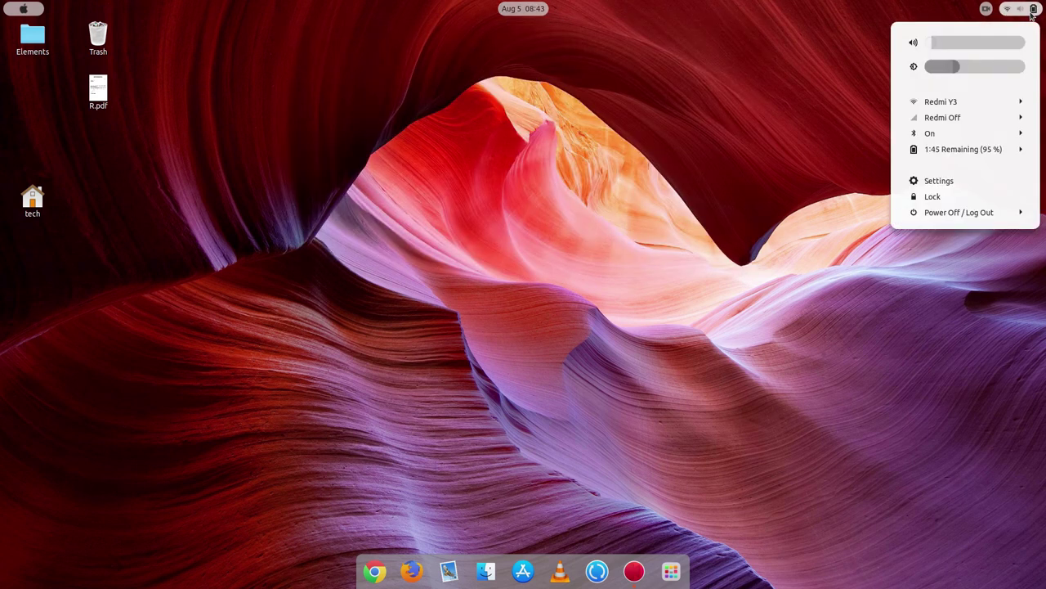
left_click_drag(914, 68, 971, 80)
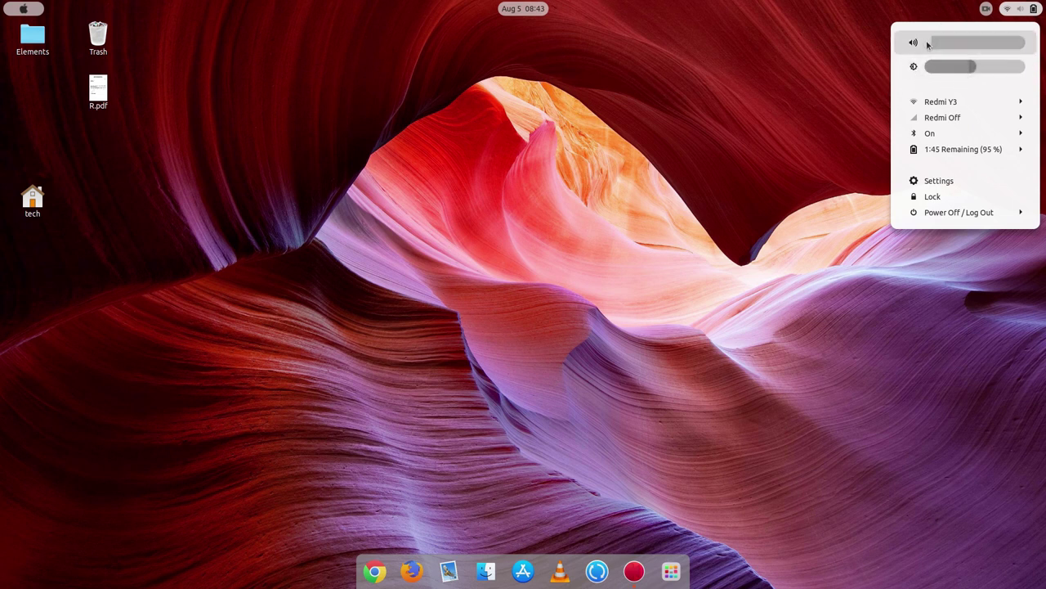
left_click(1021, 43)
Step: Open the system Settings, look through its list of categories and close it again
left_click(1001, 183)
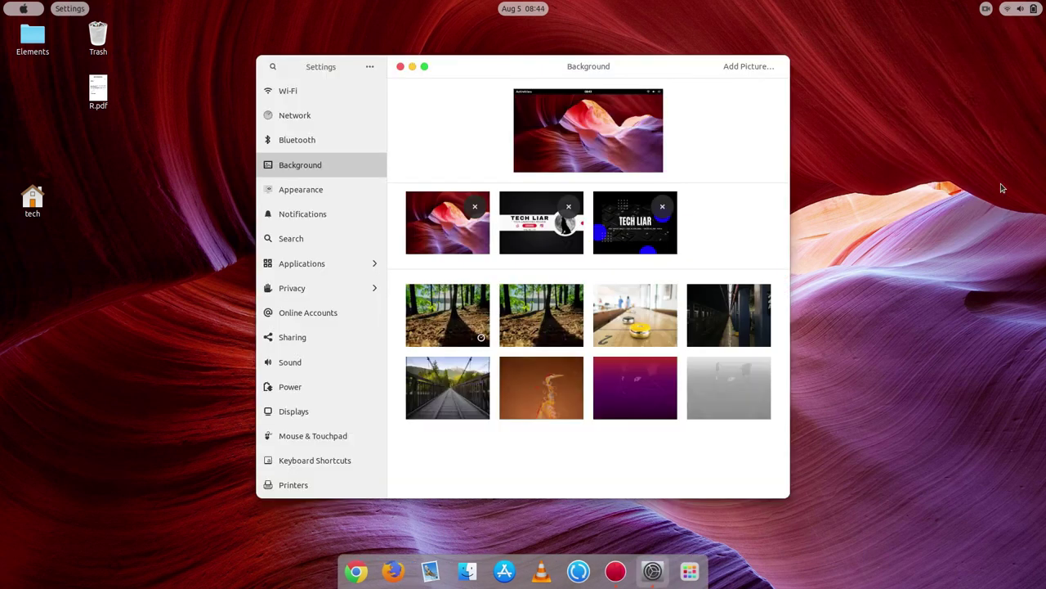
scroll(363, 355, "down", 5)
scroll(362, 354, "up", 5)
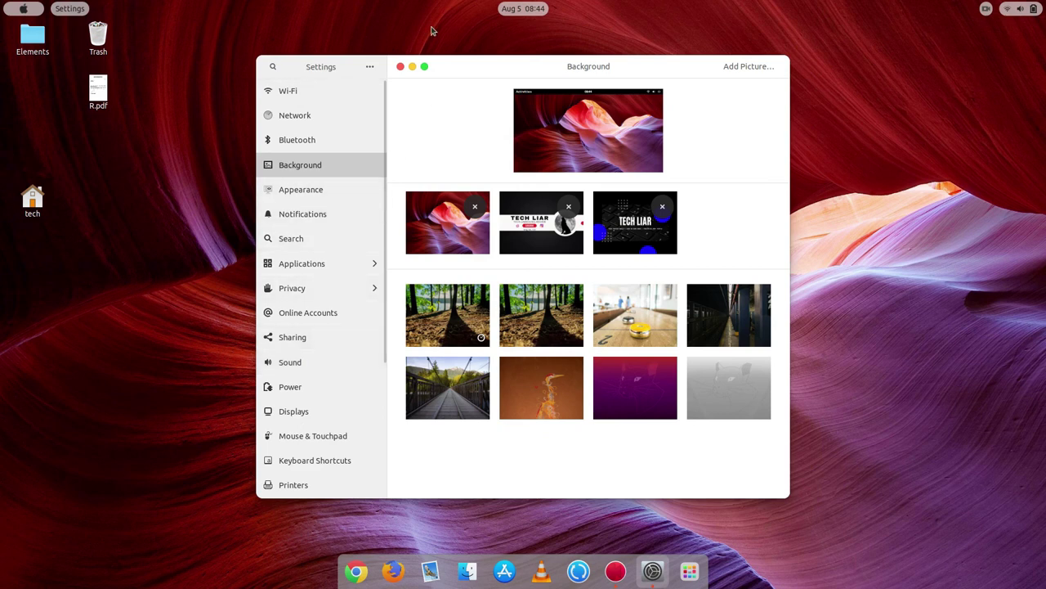
left_click(401, 67)
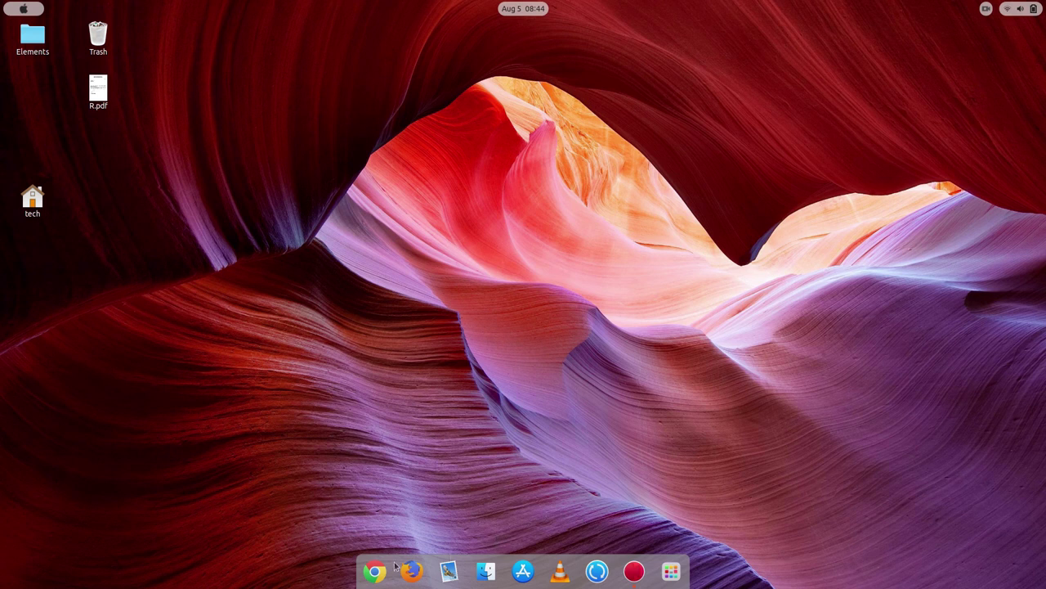
Step: Check the calendar popup once more and browse both pages of the application grid to examine the themed icons
left_click(507, 11)
left_click(507, 12)
left_click(41, 50)
left_click(668, 574)
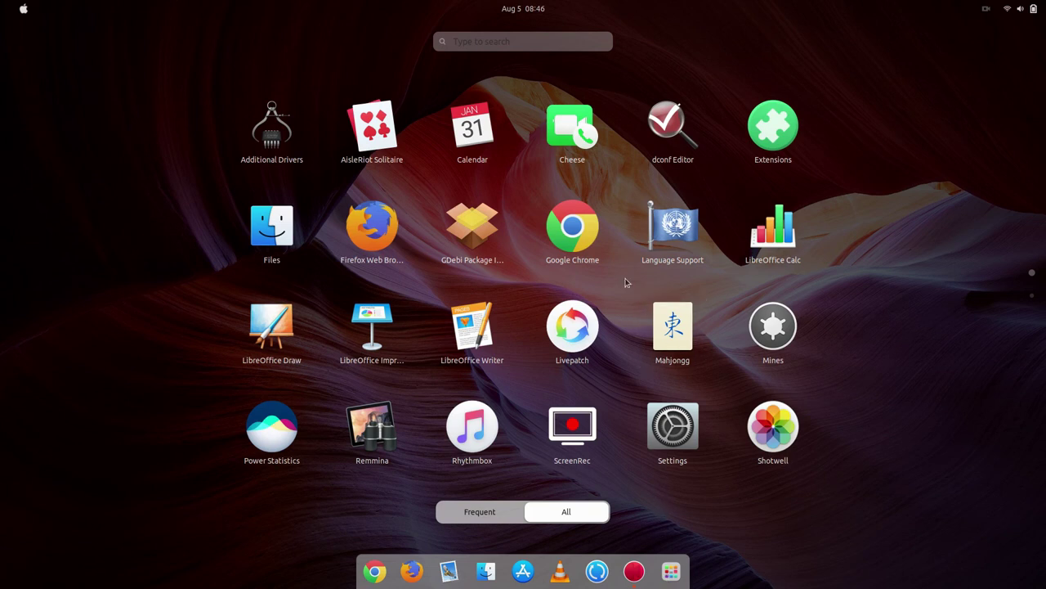
scroll(626, 283, "down", 1)
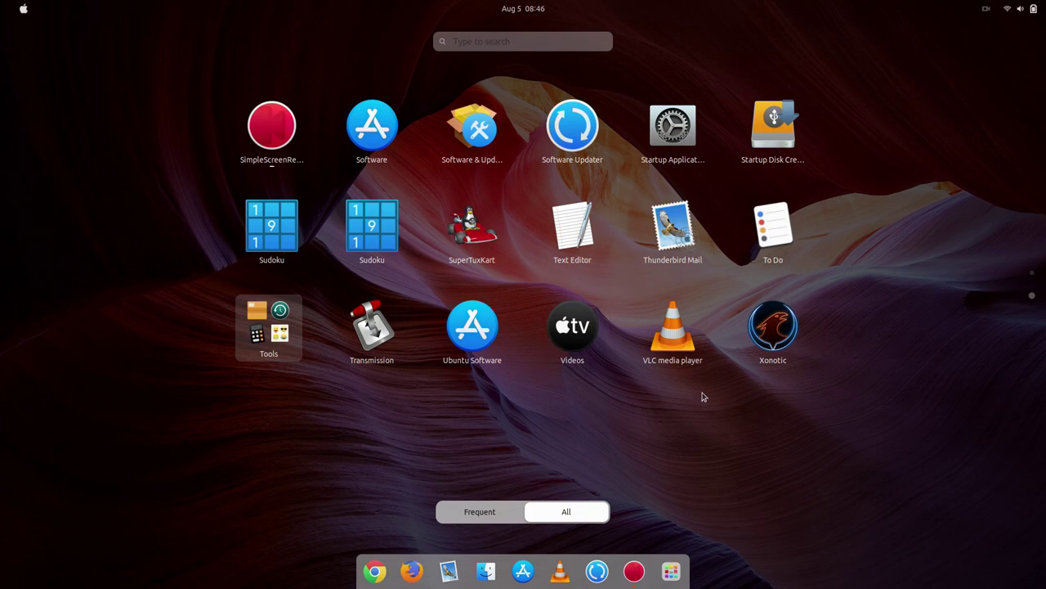
scroll(658, 349, "up", 1)
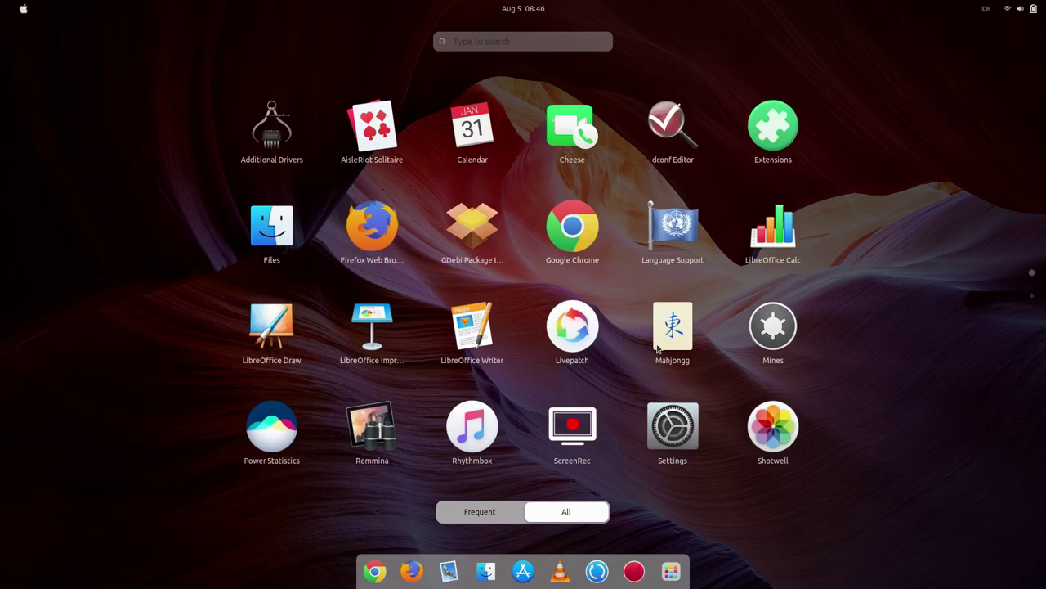
Step: Launch Tweaks, maximize its window and look through the list of extensions
type("twe")
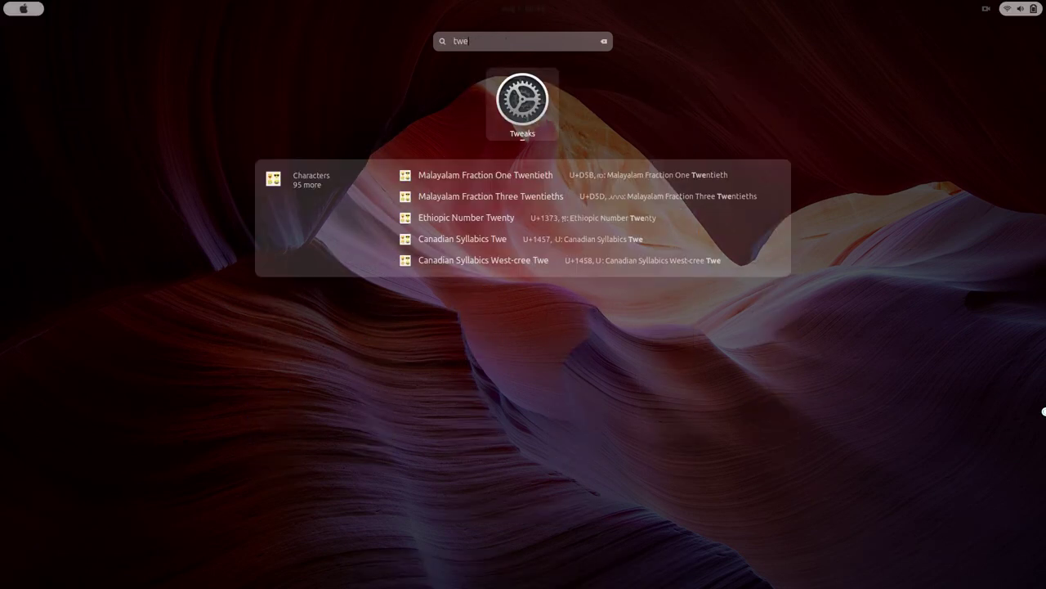
key("Return")
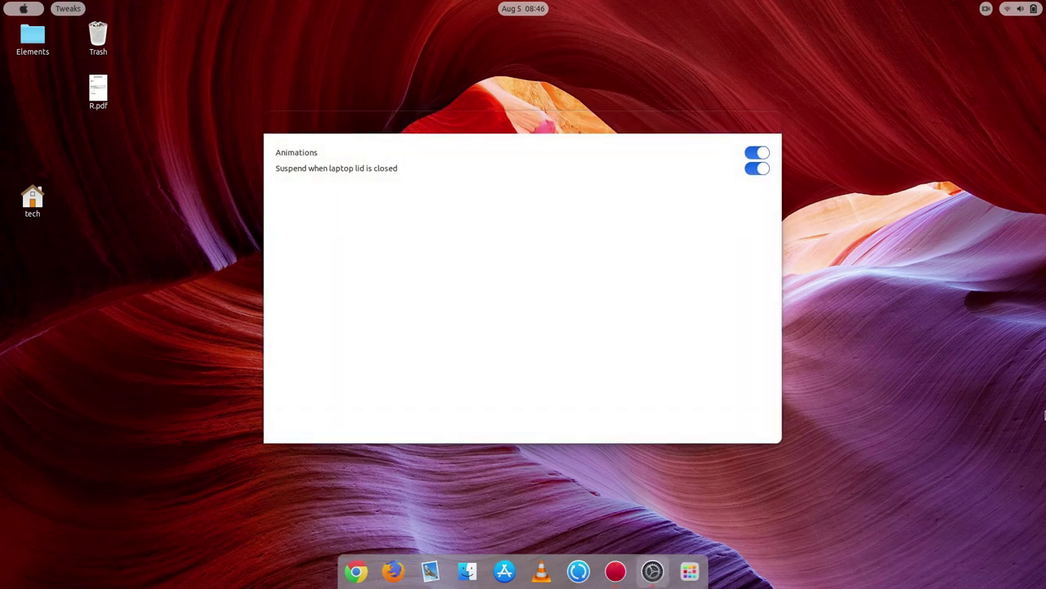
double_click(711, 129)
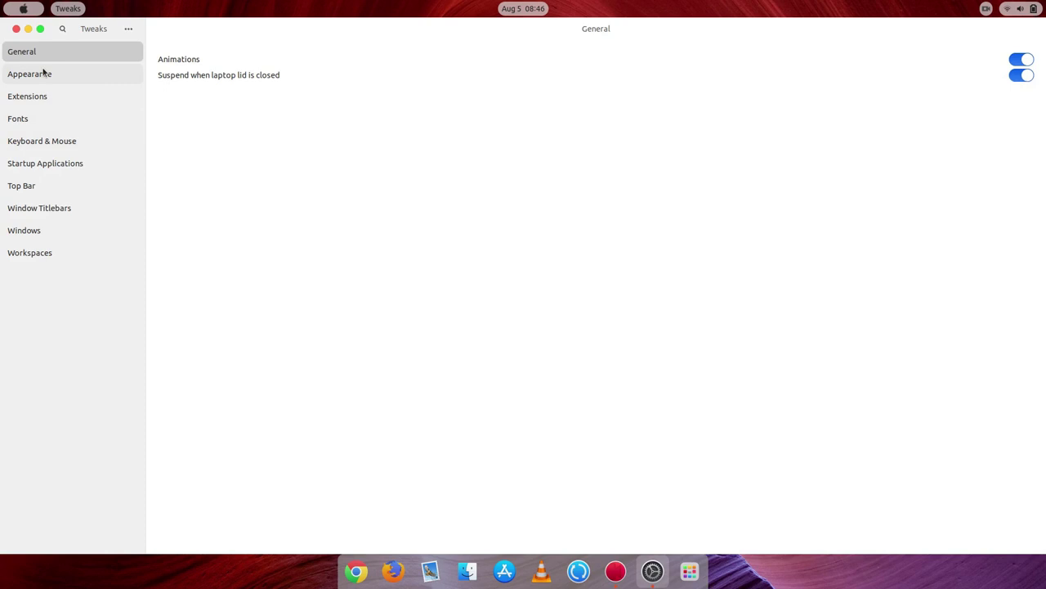
left_click(43, 72)
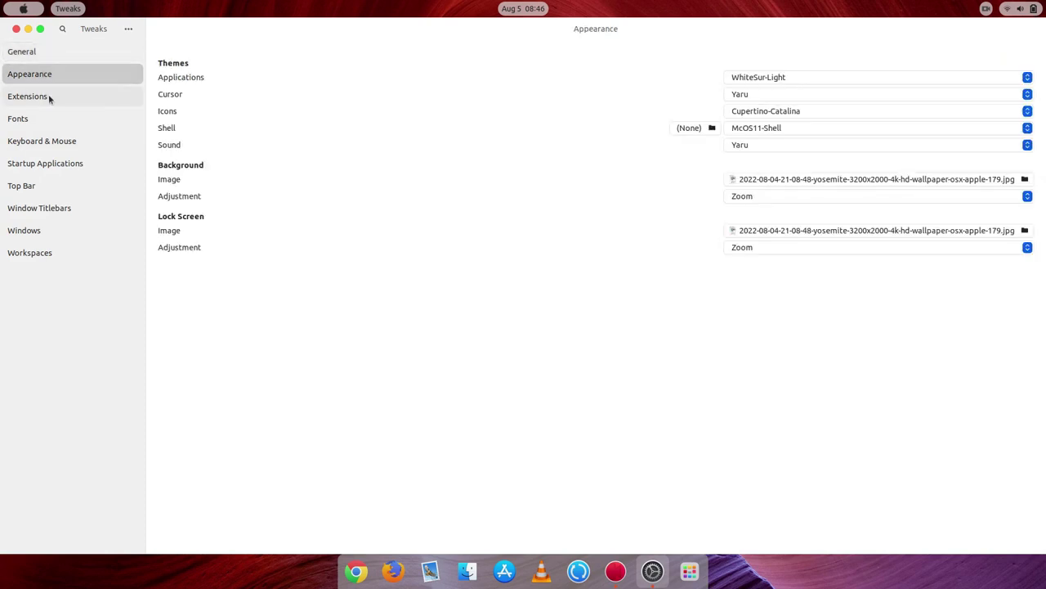
left_click(49, 97)
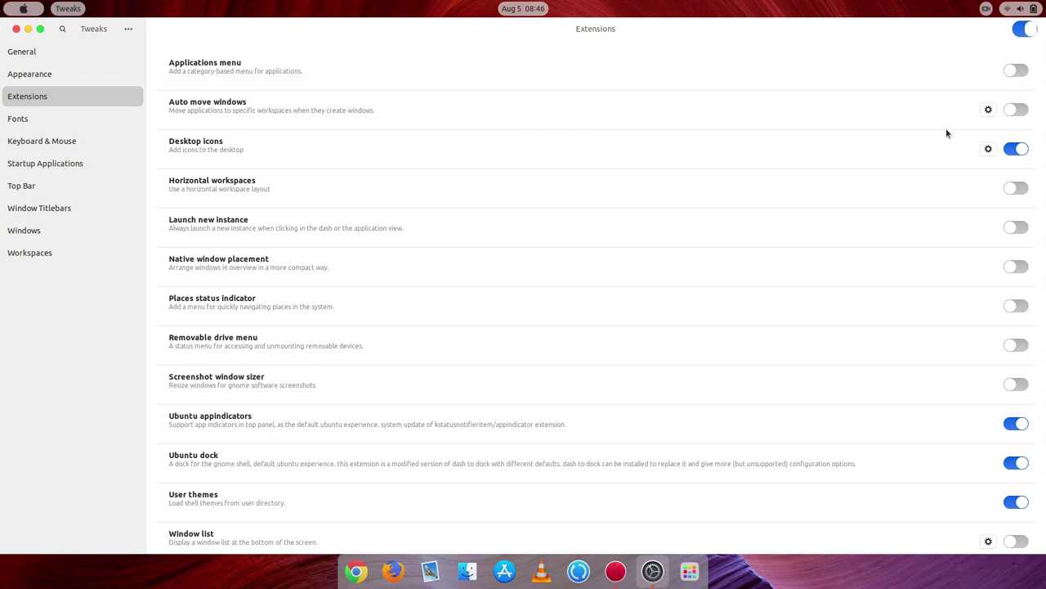
scroll(795, 134, "down", 3)
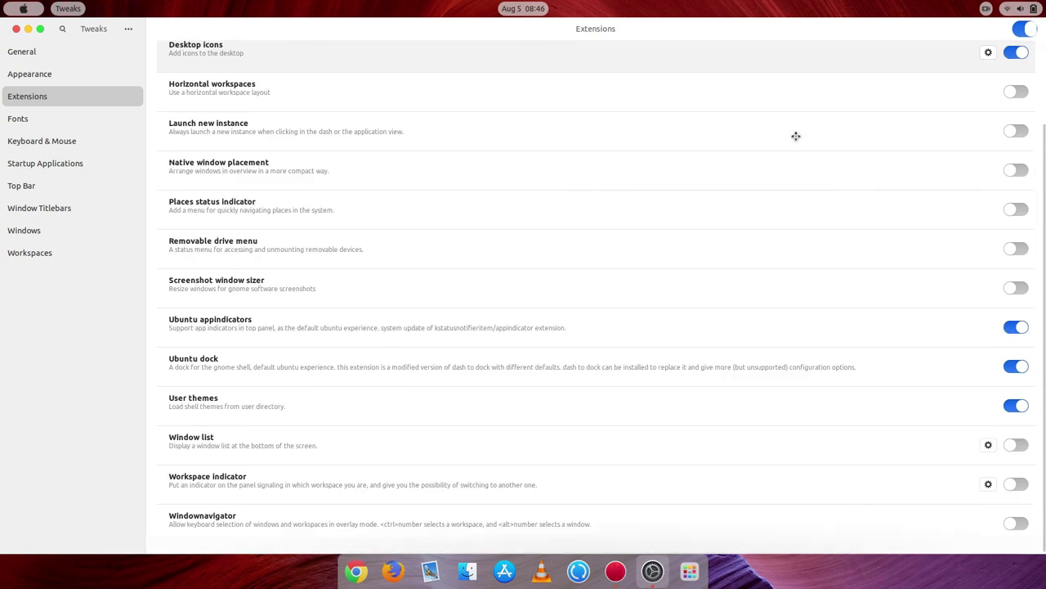
scroll(794, 134, "up", 3)
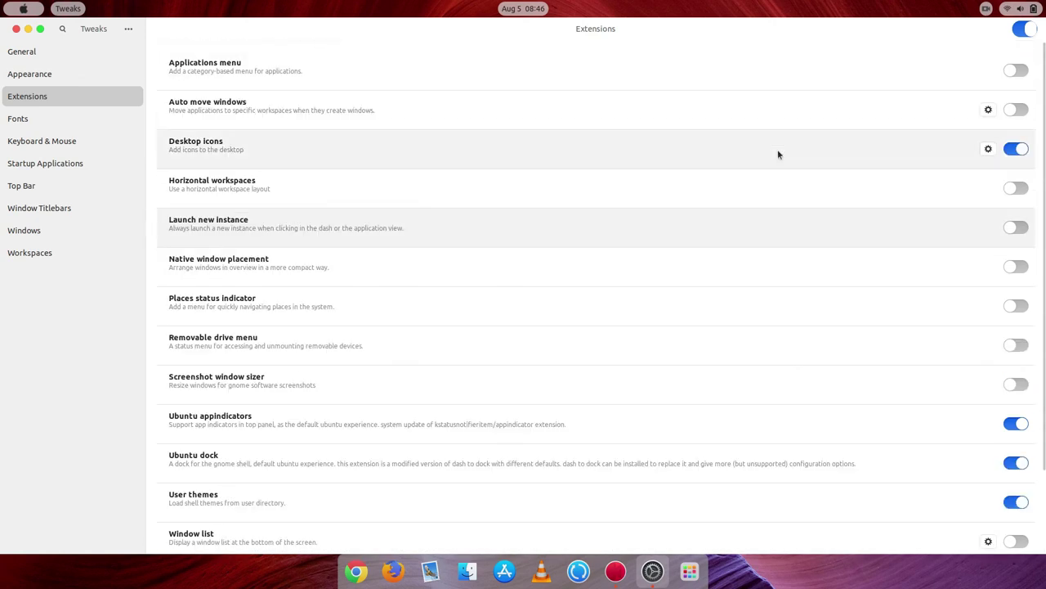
Step: In the Desktop Icons extension settings, turn off showing the personal folder and the trash icon on the desktop
left_click(988, 149)
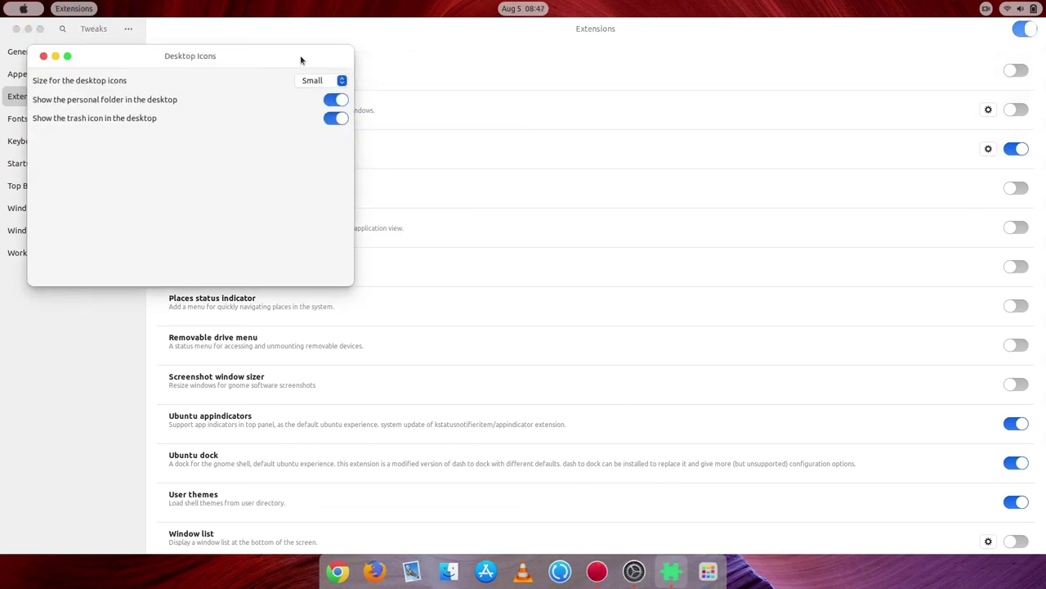
left_click_drag(300, 55, 408, 58)
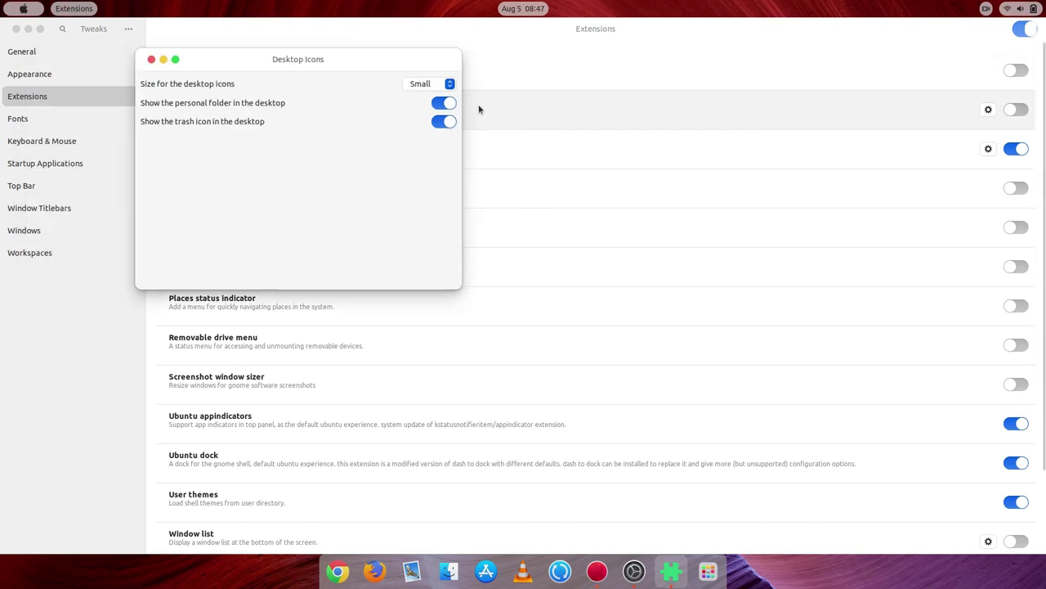
left_click(445, 103)
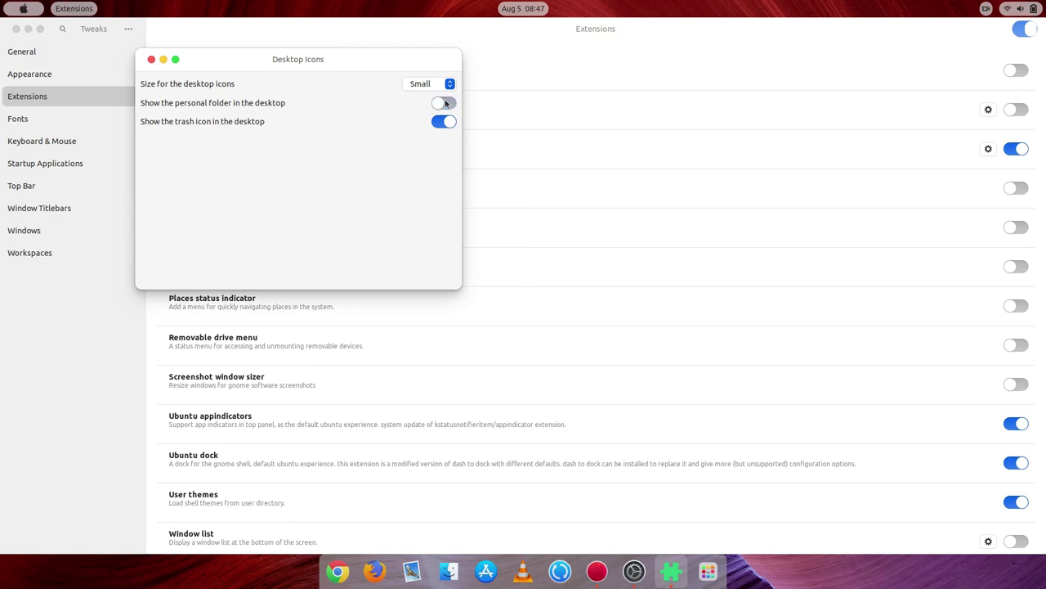
left_click(446, 122)
Step: Close the Tweaks window and move the Desktop Icons window slightly down, away from the desktop's icons
left_click(673, 37)
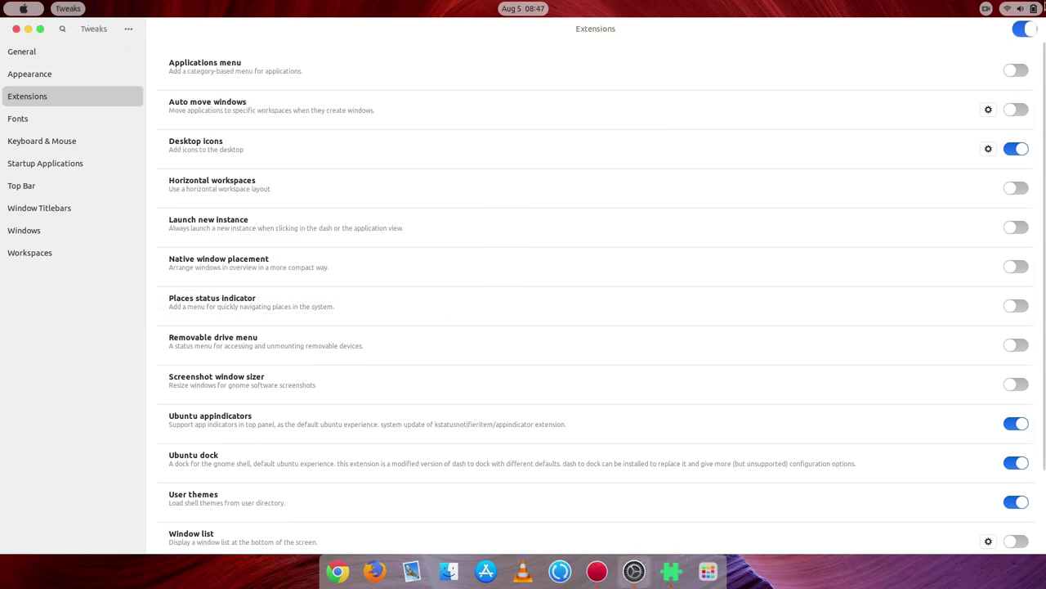
left_click(16, 28)
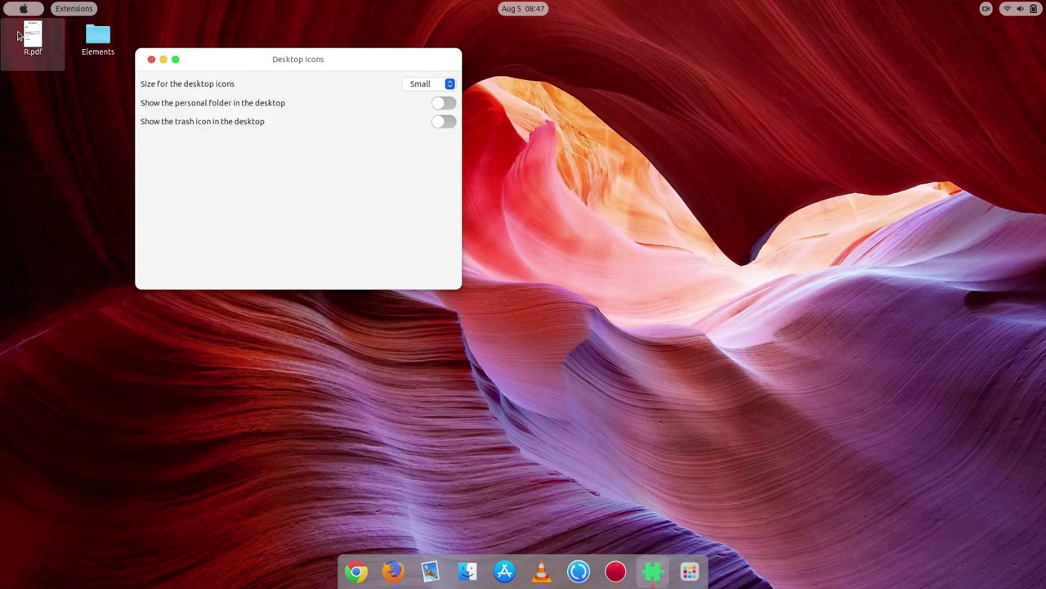
left_click_drag(215, 59, 214, 86)
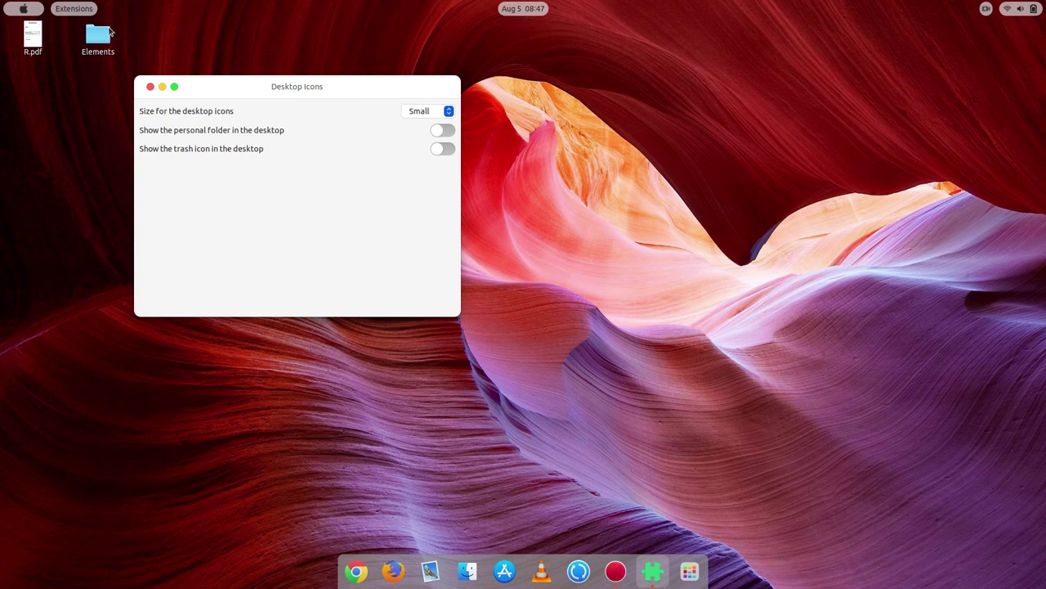
Step: Show the desktop's Elements folder in the Files application
left_click(115, 32)
left_click(49, 31)
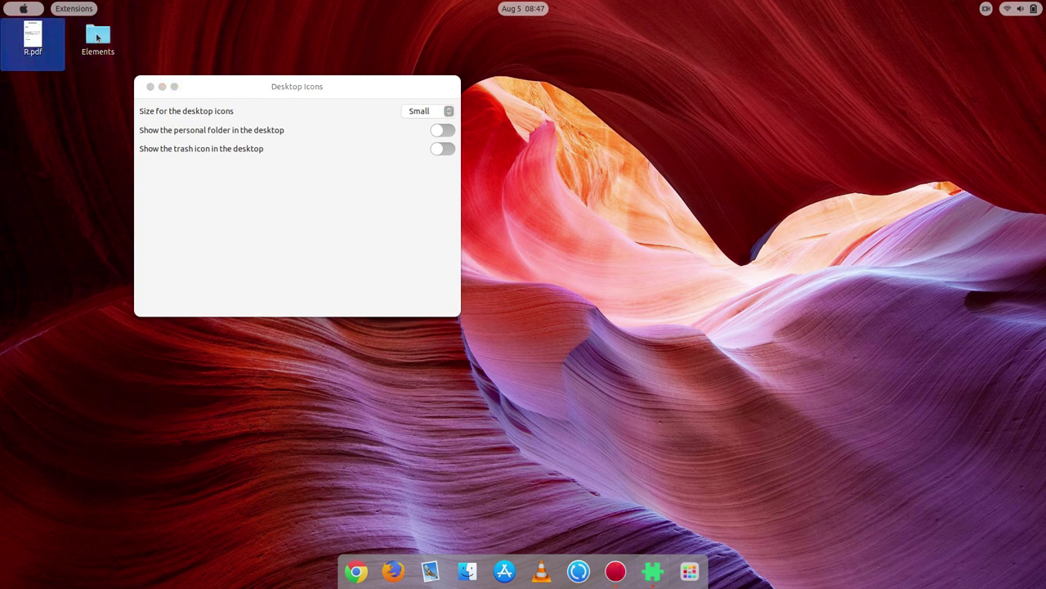
left_click(98, 38)
right_click(98, 38)
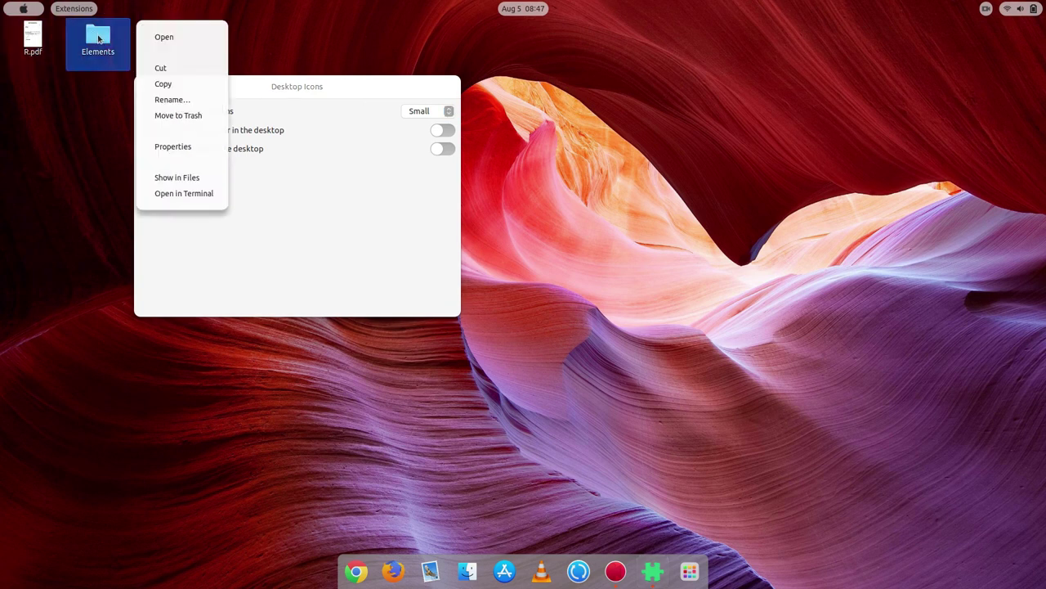
left_click(181, 178)
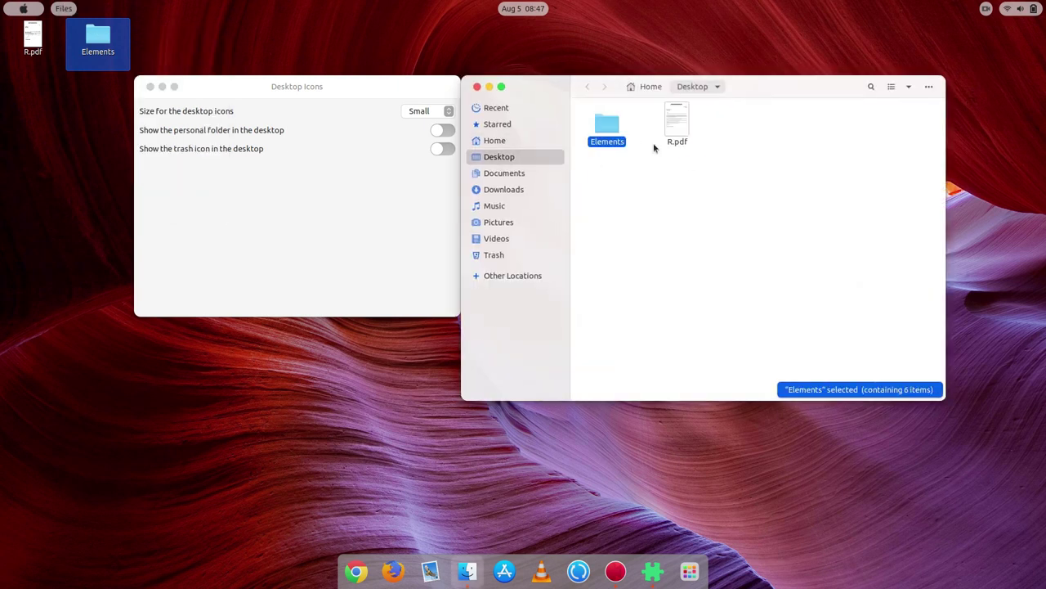
Step: Select both the Elements folder and R.pdf in the Desktop folder and cut them
left_click(633, 173)
left_click_drag(599, 161, 689, 131)
left_click(612, 133)
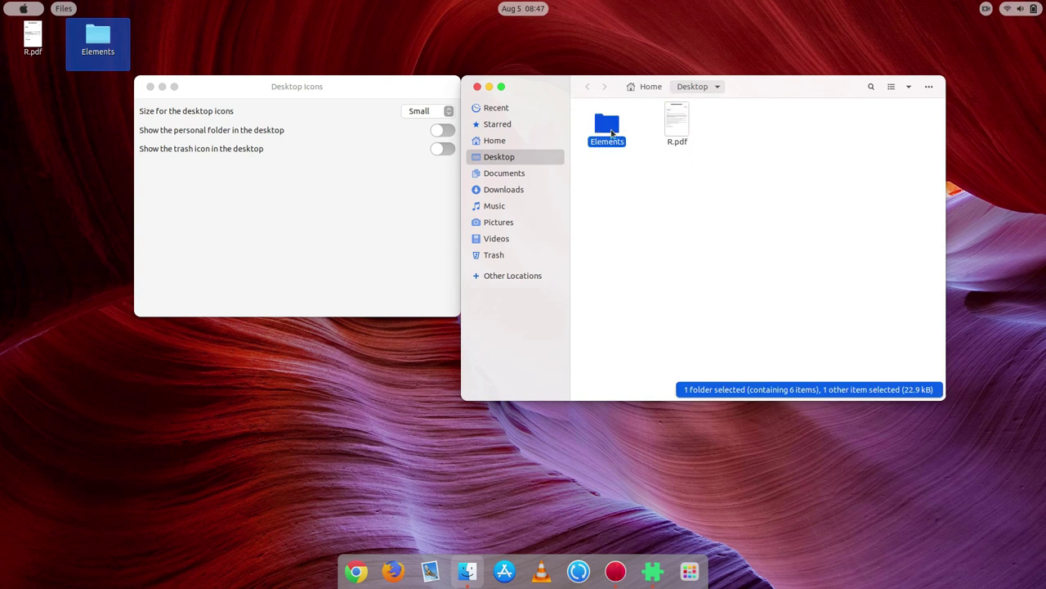
right_click(611, 134)
left_click(602, 170)
left_click_drag(602, 170, 680, 120)
right_click(679, 120)
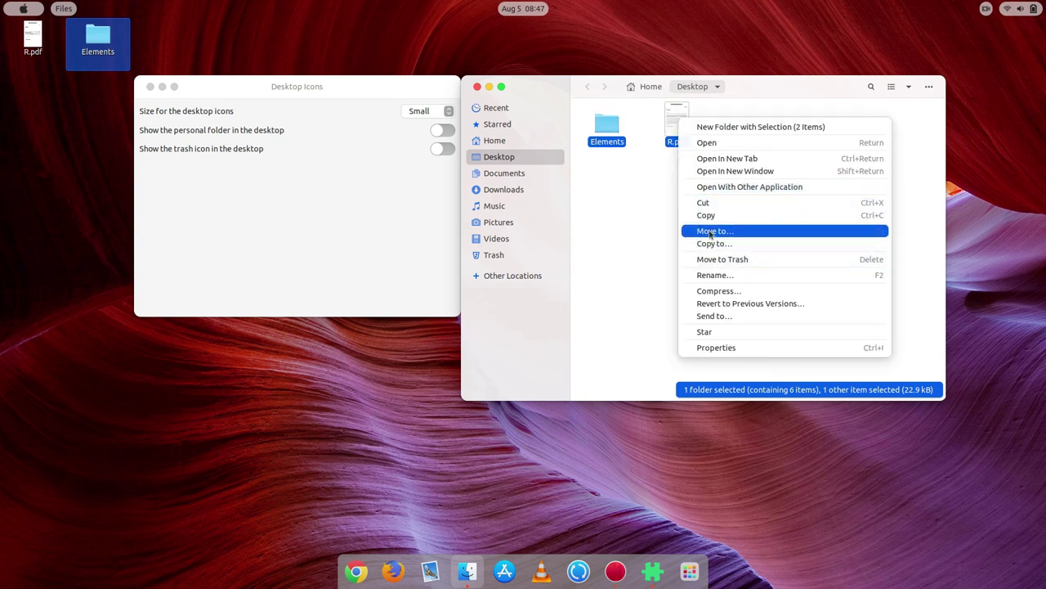
left_click(722, 203)
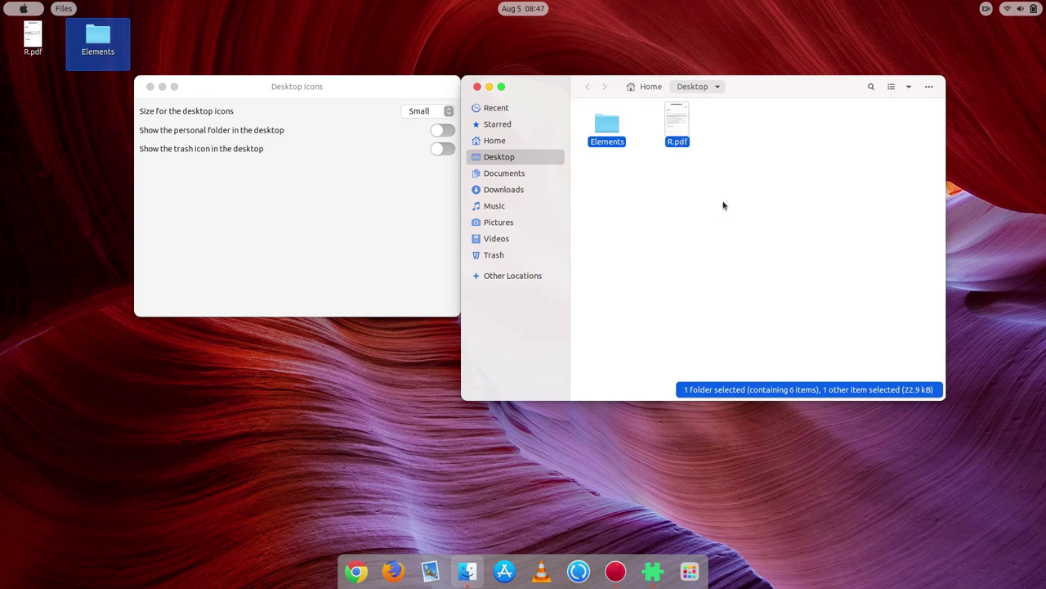
Step: Paste the cut Elements folder and R.pdf into the Documents folder
left_click(559, 175)
left_click(651, 259)
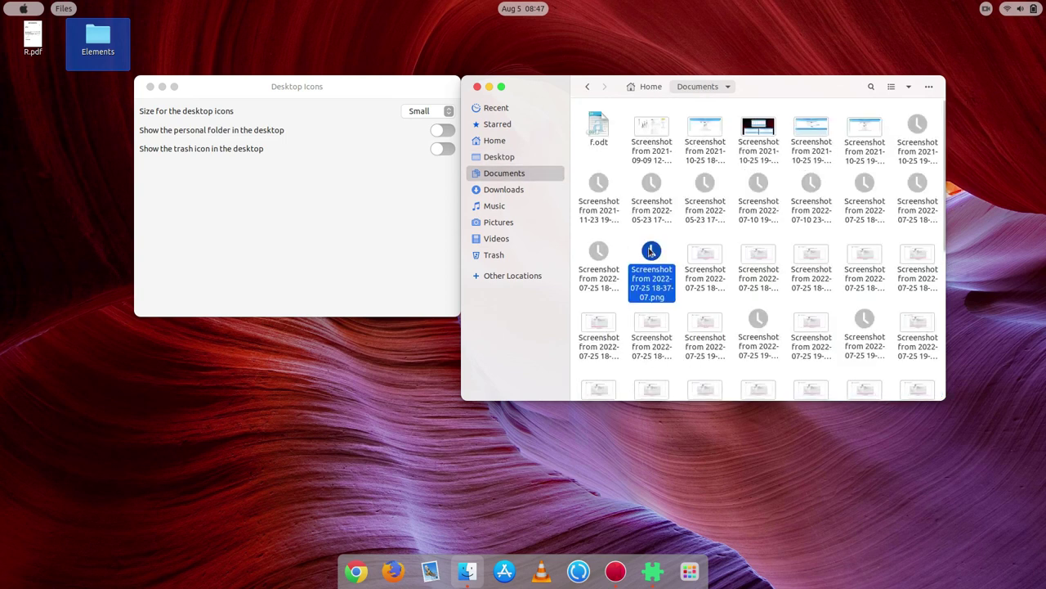
right_click(651, 255)
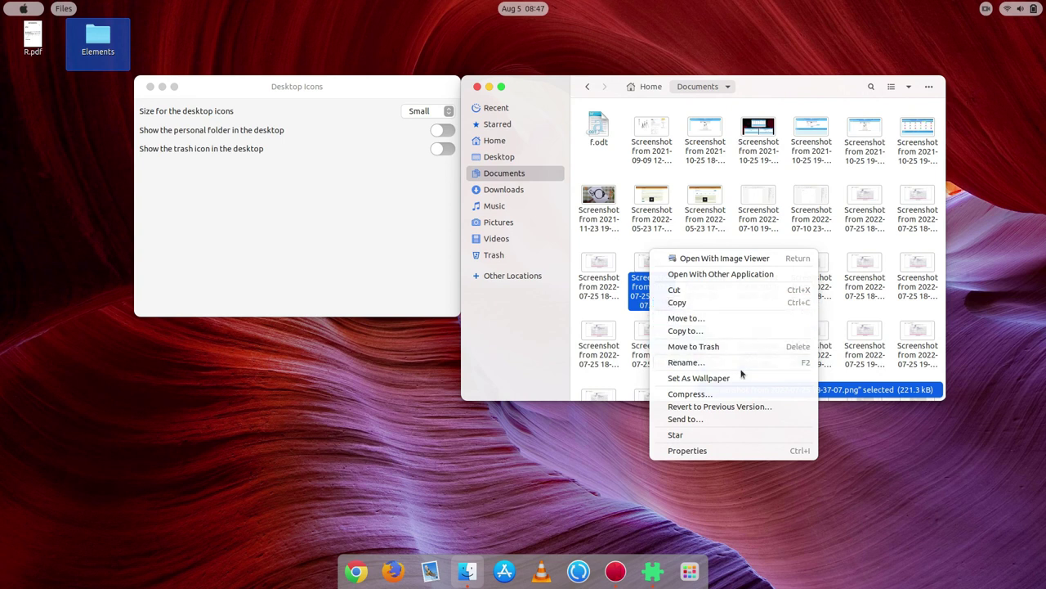
left_click(734, 201)
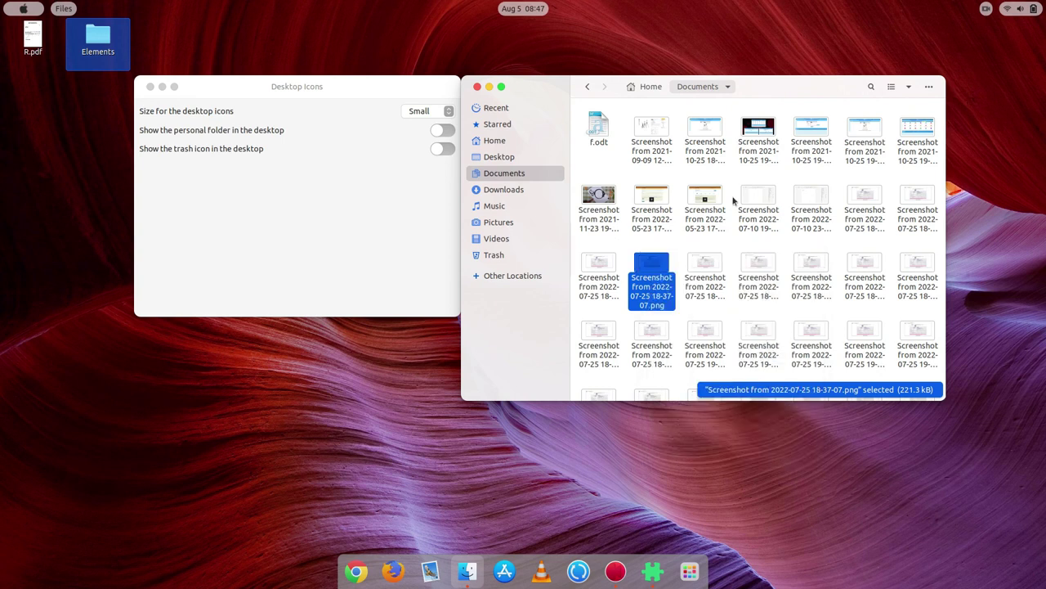
left_click(734, 200)
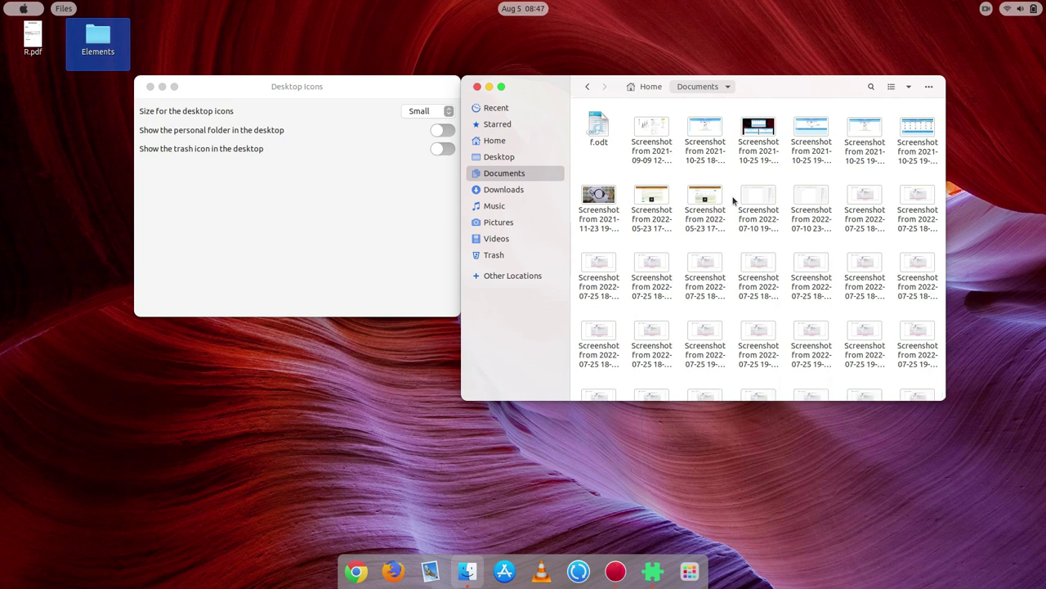
right_click(733, 200)
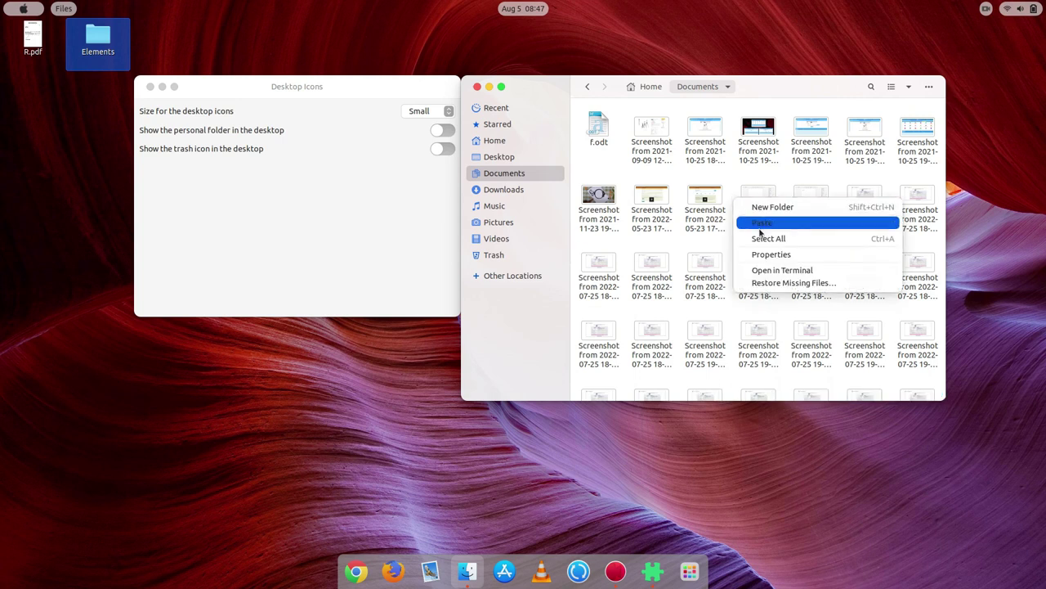
left_click(760, 221)
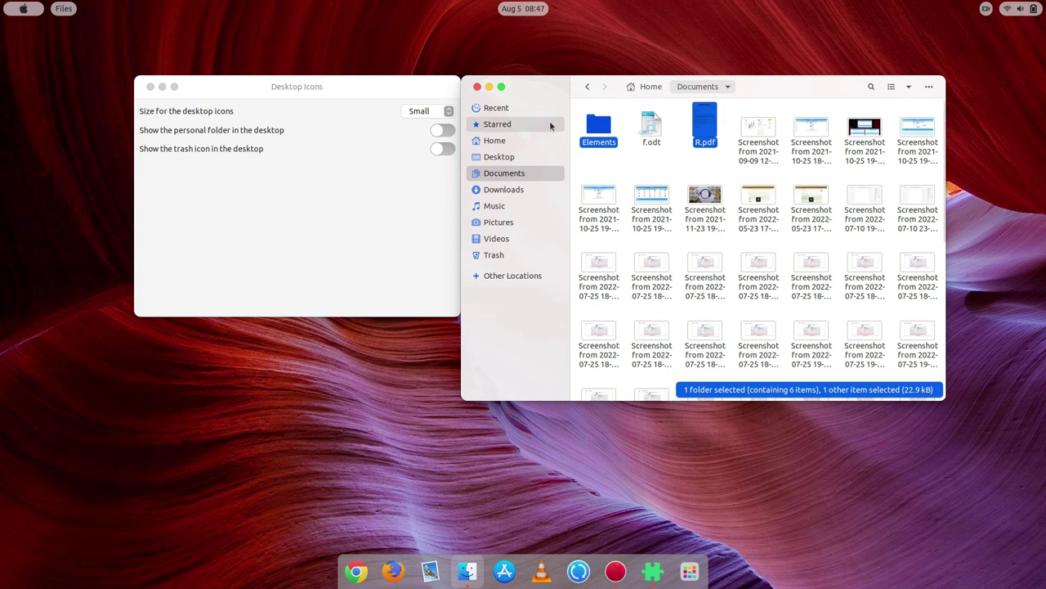
Step: Close the Desktop Icons settings window and the file manager window to leave the desktop clear
left_click(439, 111)
left_click(425, 82)
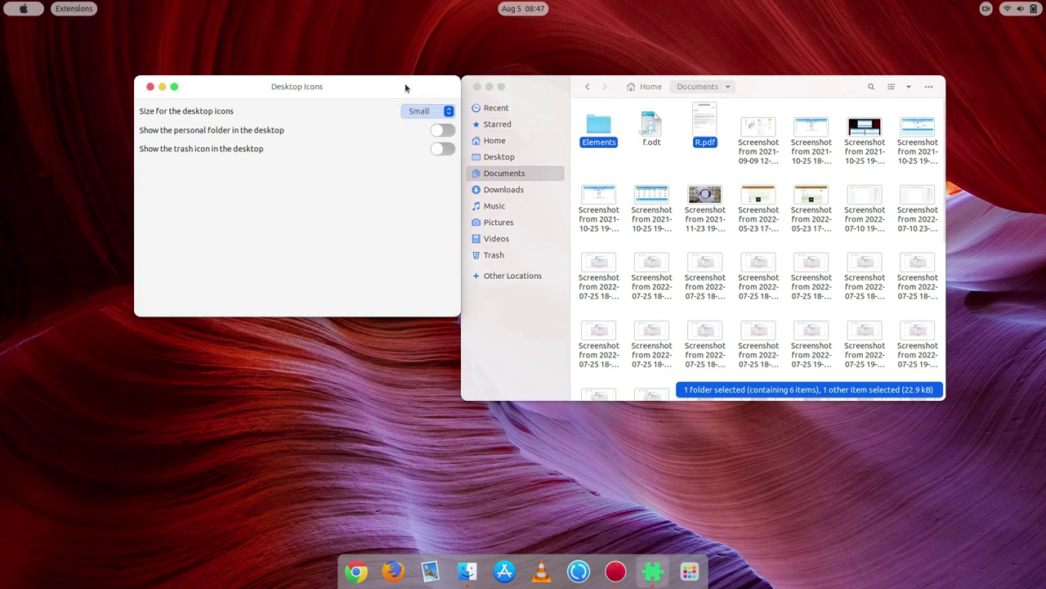
left_click(150, 86)
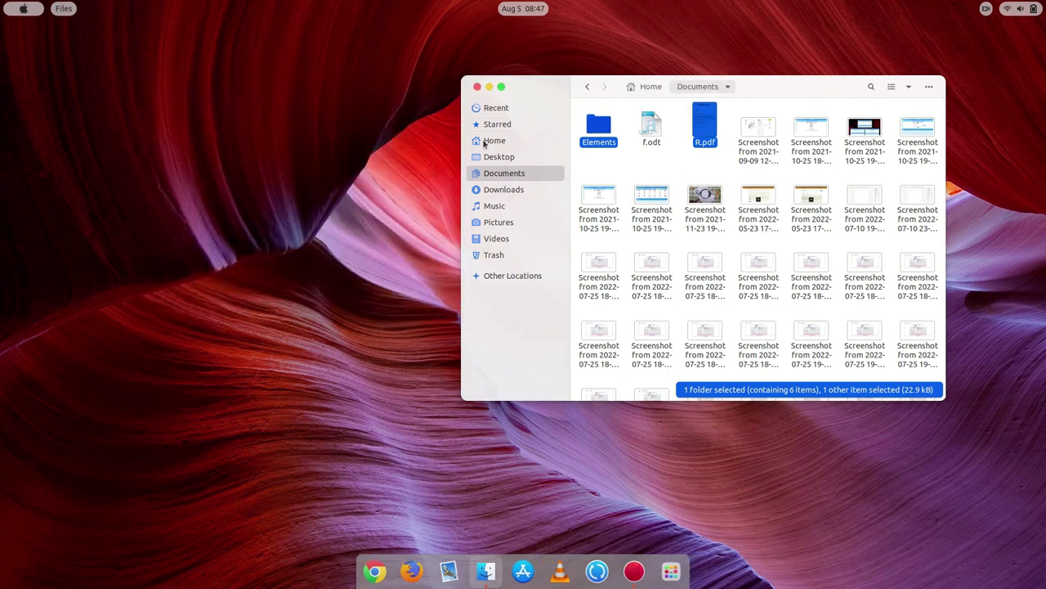
left_click(477, 87)
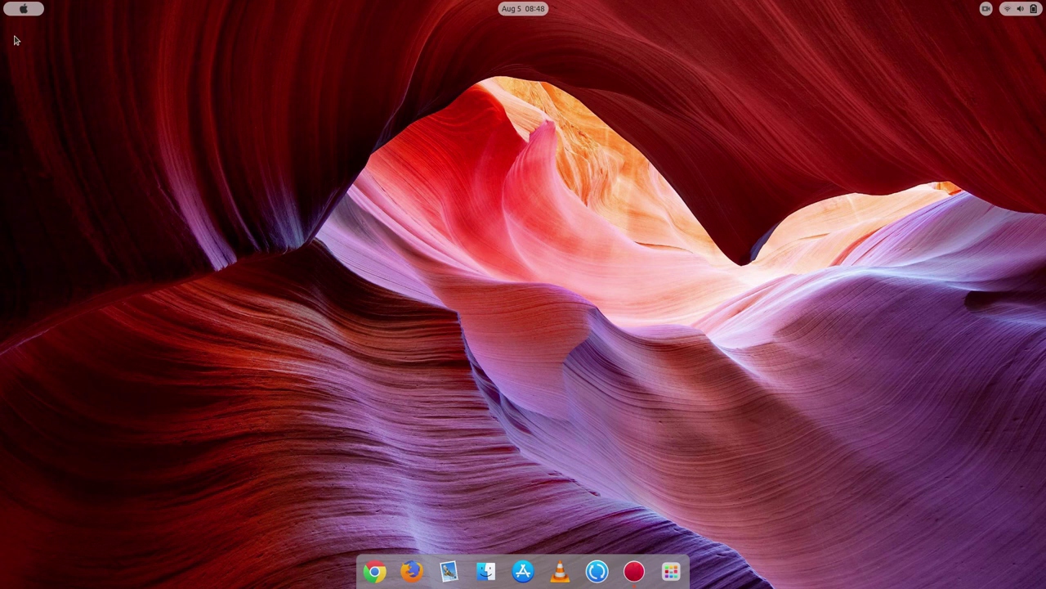
Step: Display the calendar and notifications popup to examine its themed appearance
left_click(529, 8)
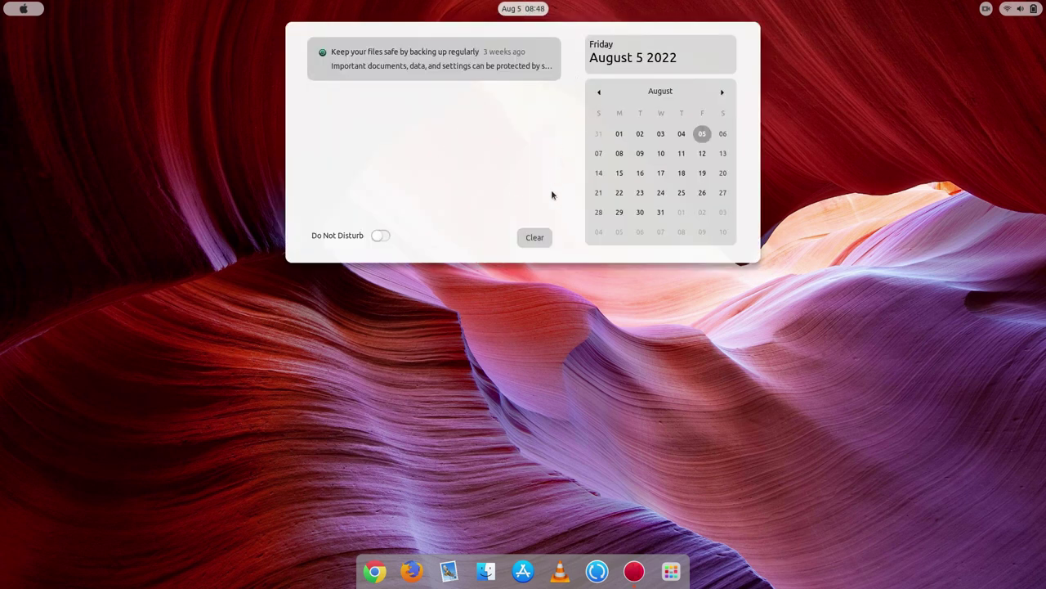